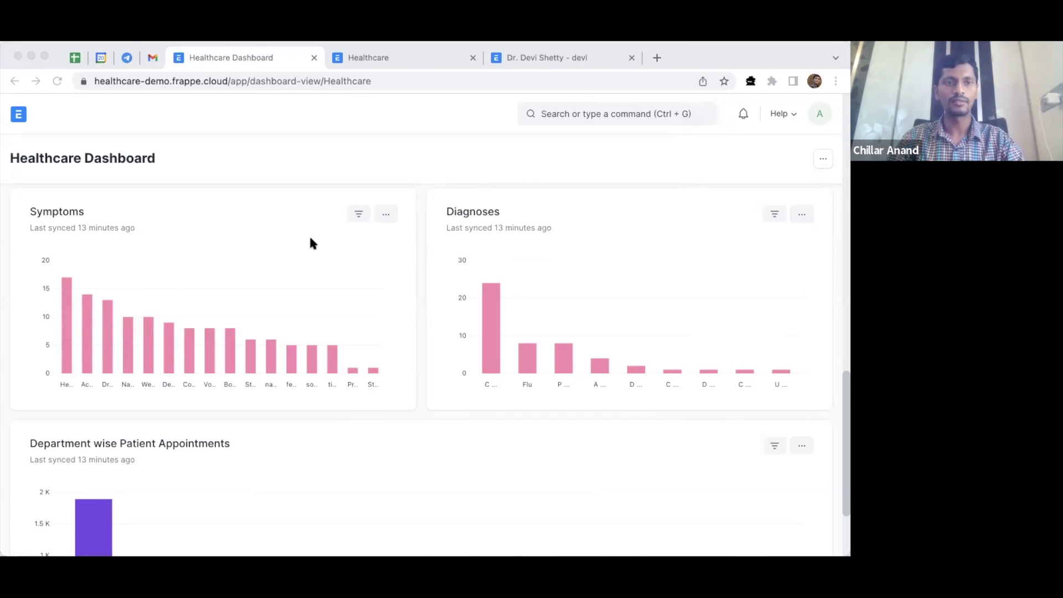
Leave the Healthcare Dashboard for the home page and open the Healthcare domain workspace
scroll(311, 239, up, 13)
click(20, 115)
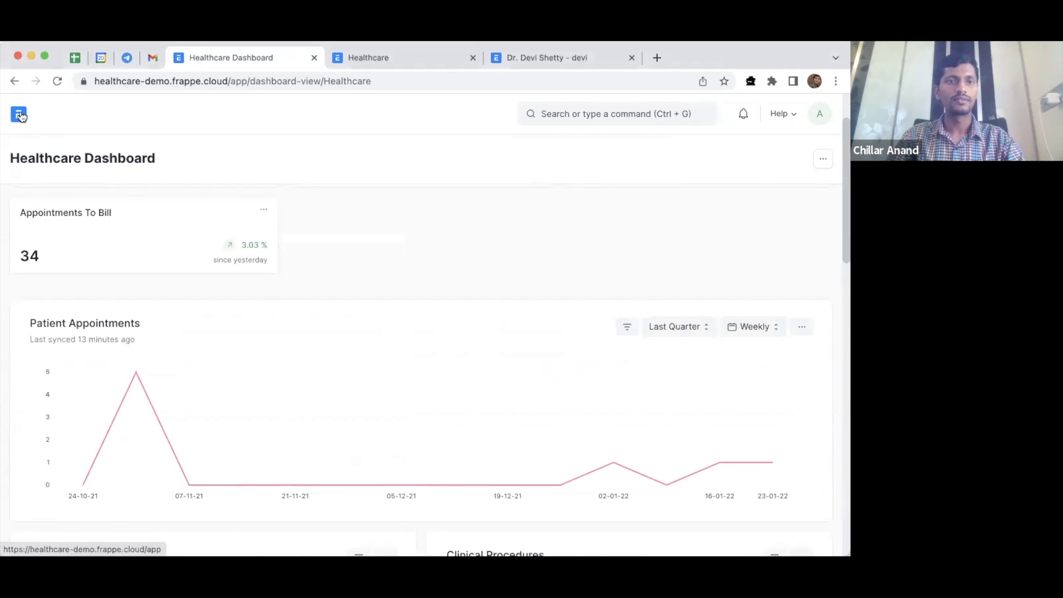
click(21, 116)
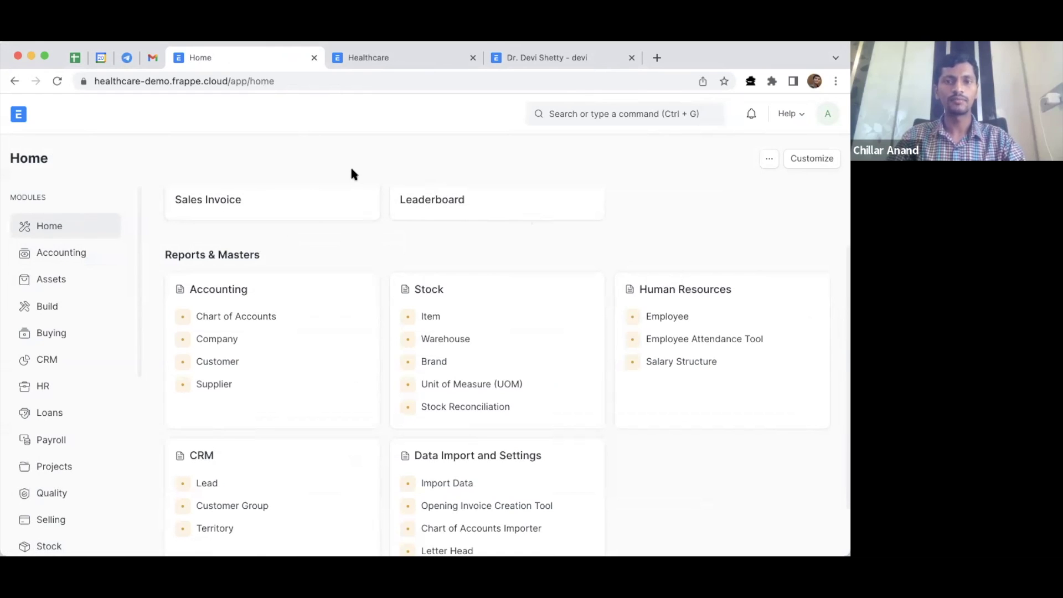
scroll(399, 209, up, 2)
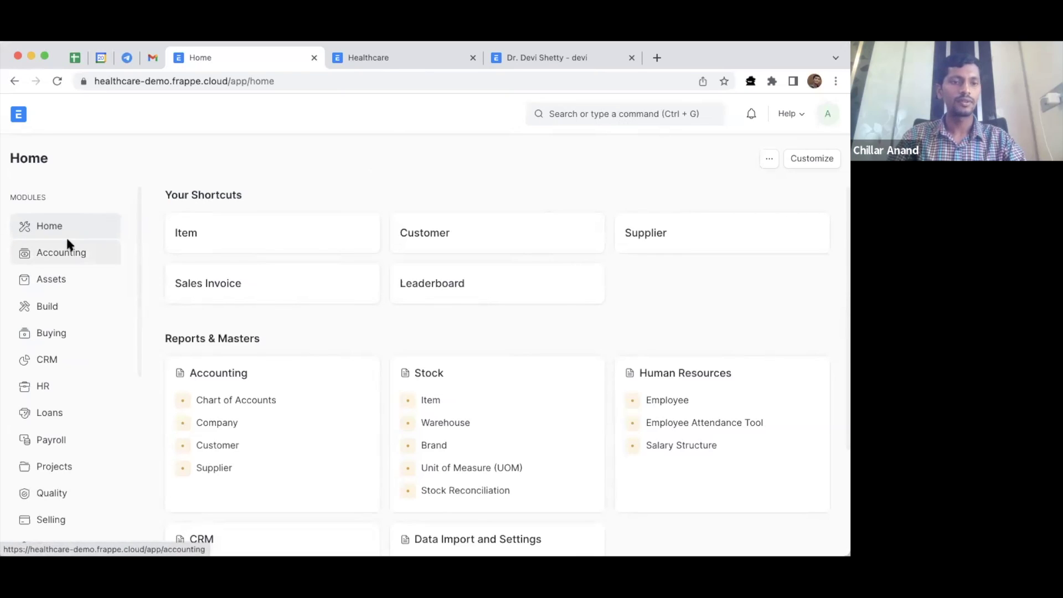
scroll(66, 242, down, 3)
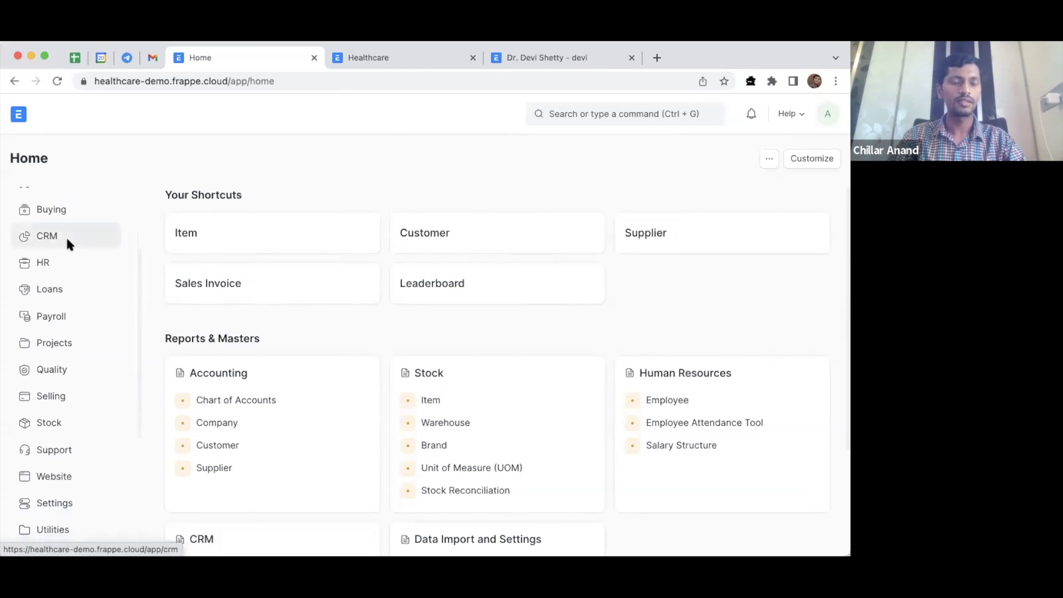
scroll(65, 236, down, 5)
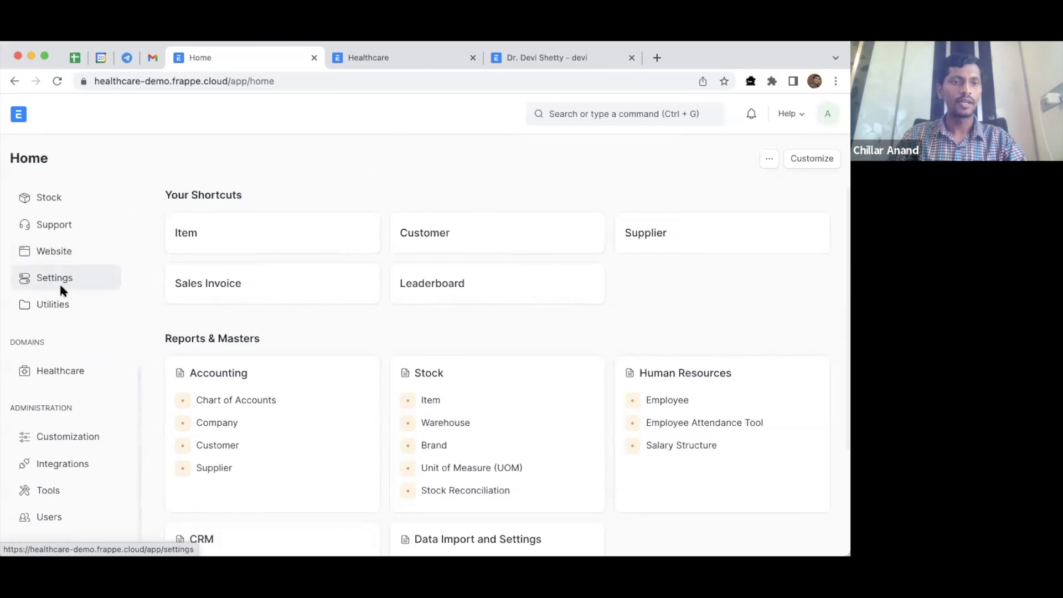
click(54, 370)
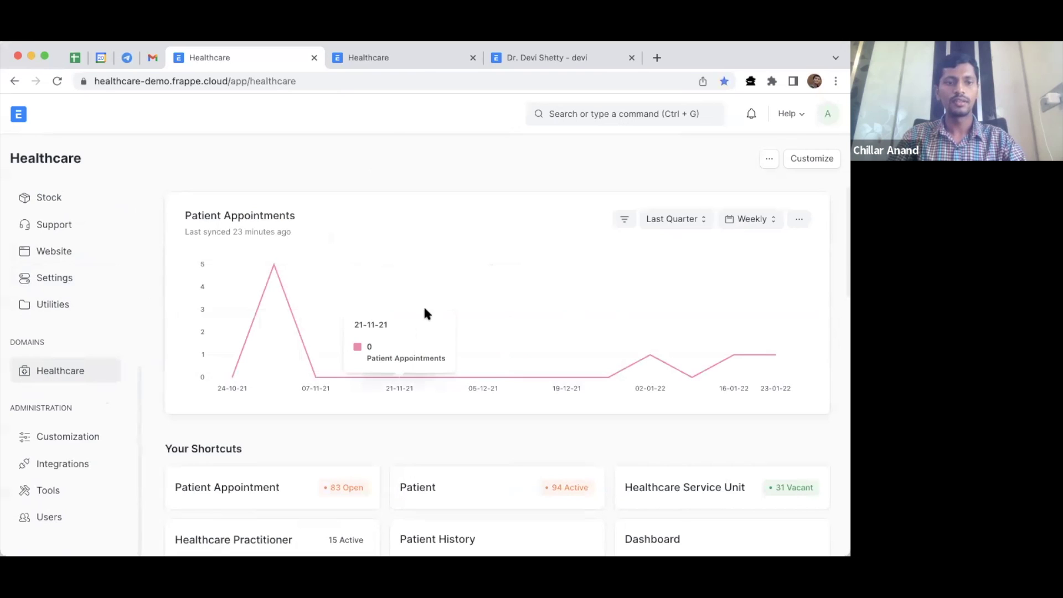
Review the Healthcare workspace's charts, shortcuts and cards, including in customization mode, and discard the customizations
scroll(486, 240, down, 3)
scroll(486, 246, up, 3)
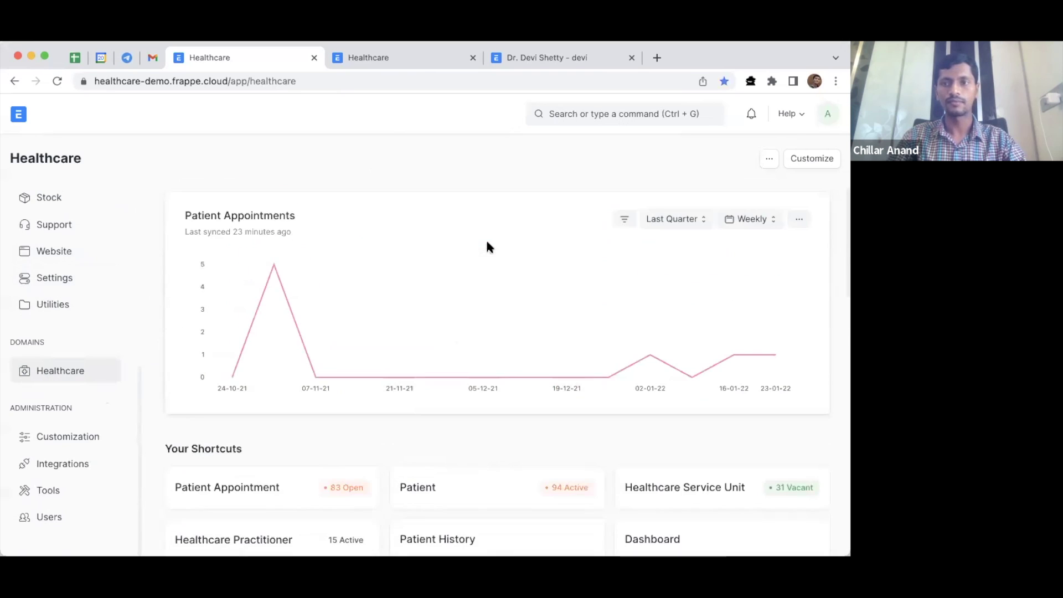
scroll(508, 324, down, 3)
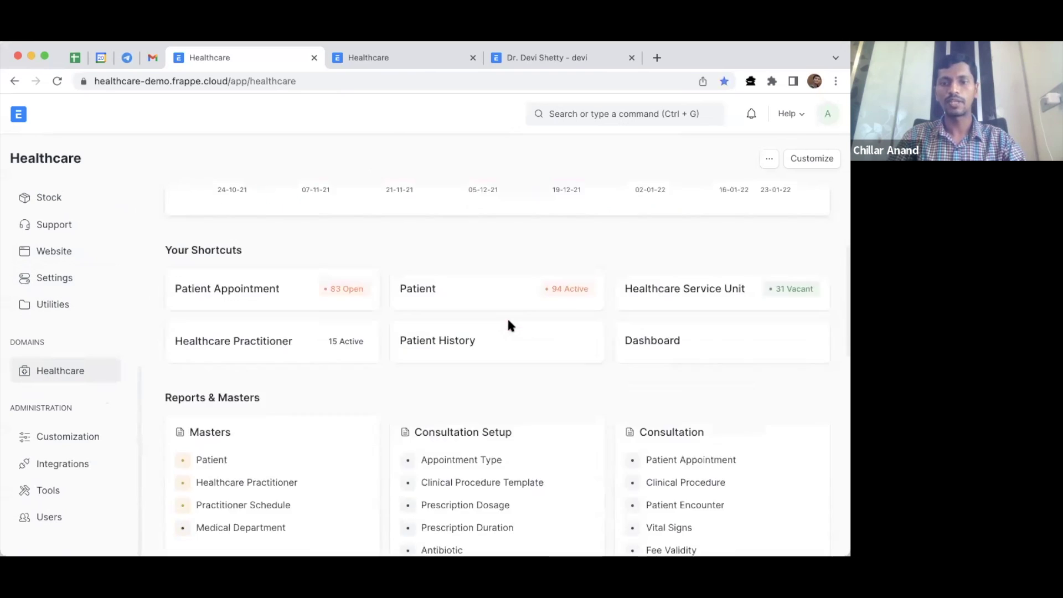
scroll(508, 325, up, 4)
click(806, 162)
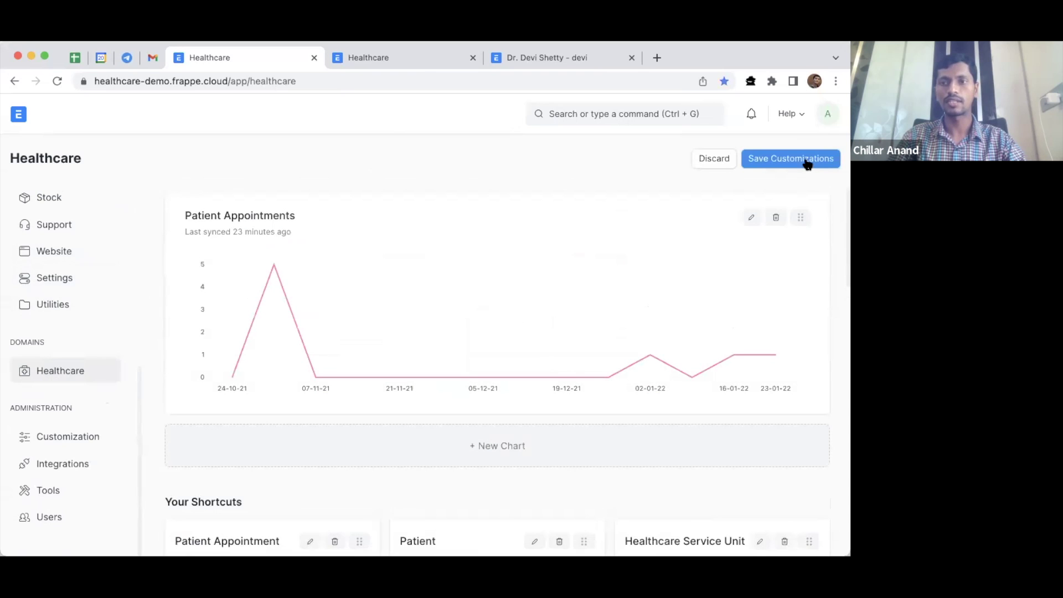
scroll(562, 274, down, 6)
scroll(562, 275, down, 3)
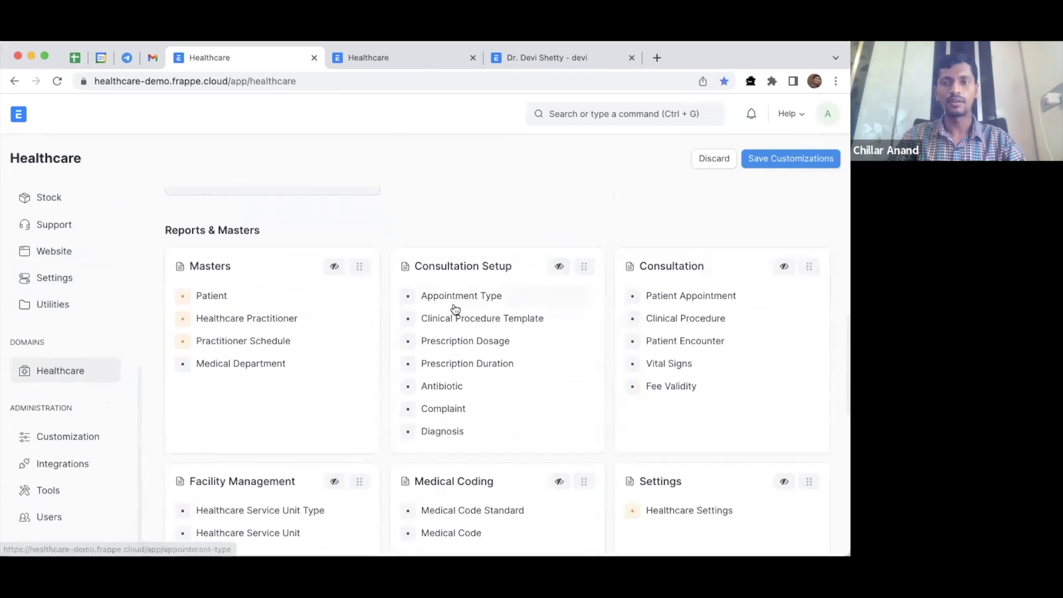
scroll(454, 305, up, 8)
scroll(453, 304, down, 1)
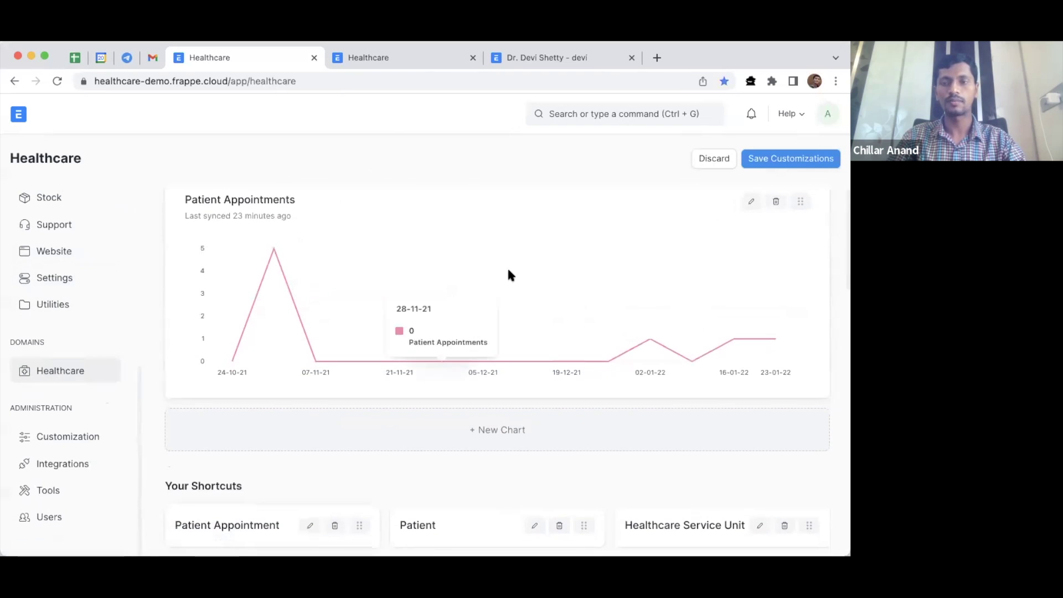
click(705, 159)
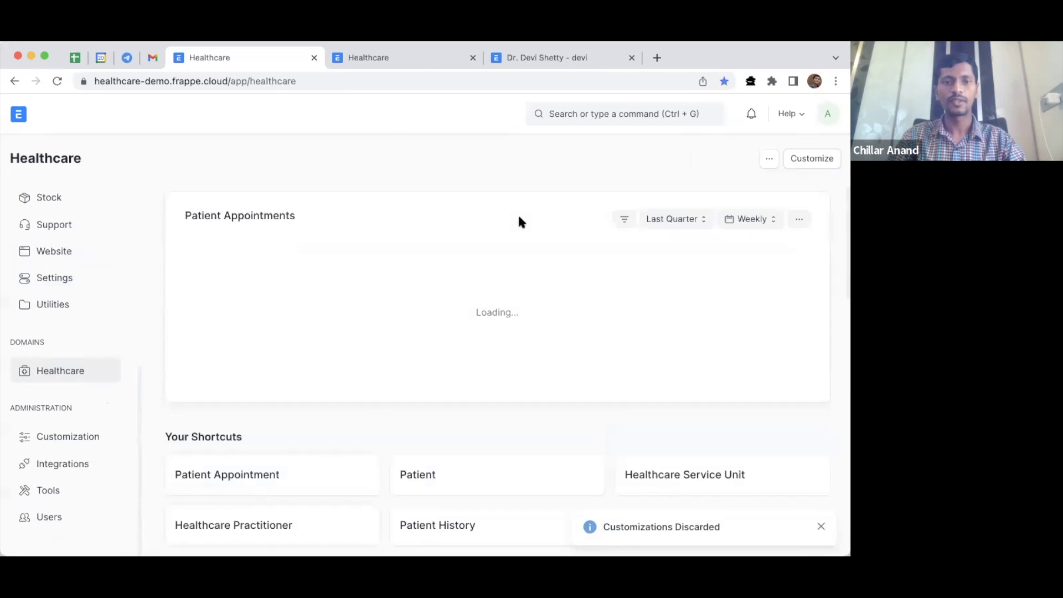
Search for "healthcare pra" and open the Healthcare Practitioner List
scroll(387, 300, down, 3)
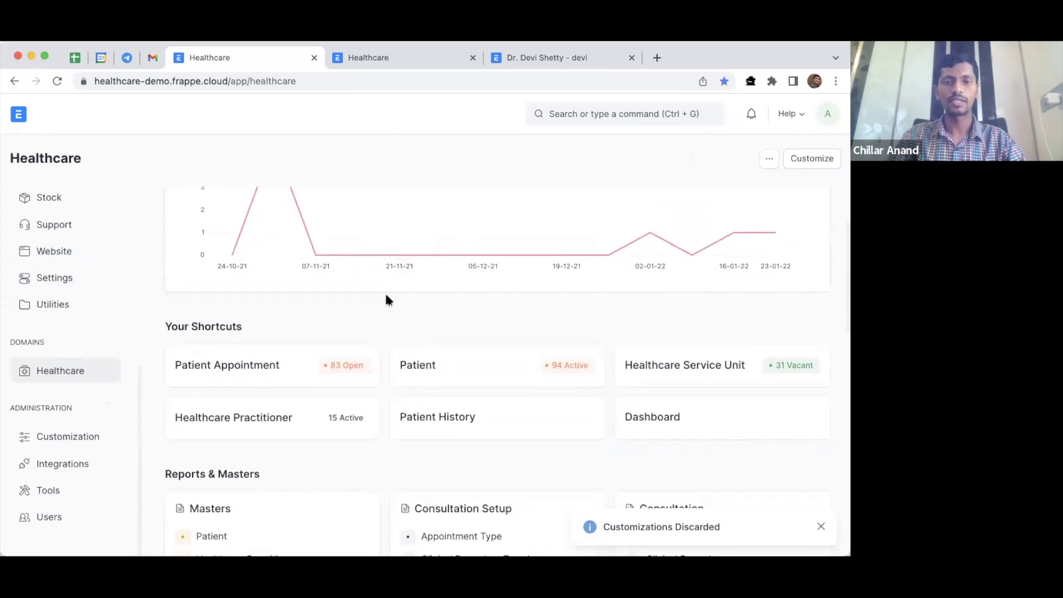
scroll(424, 332, down, 3)
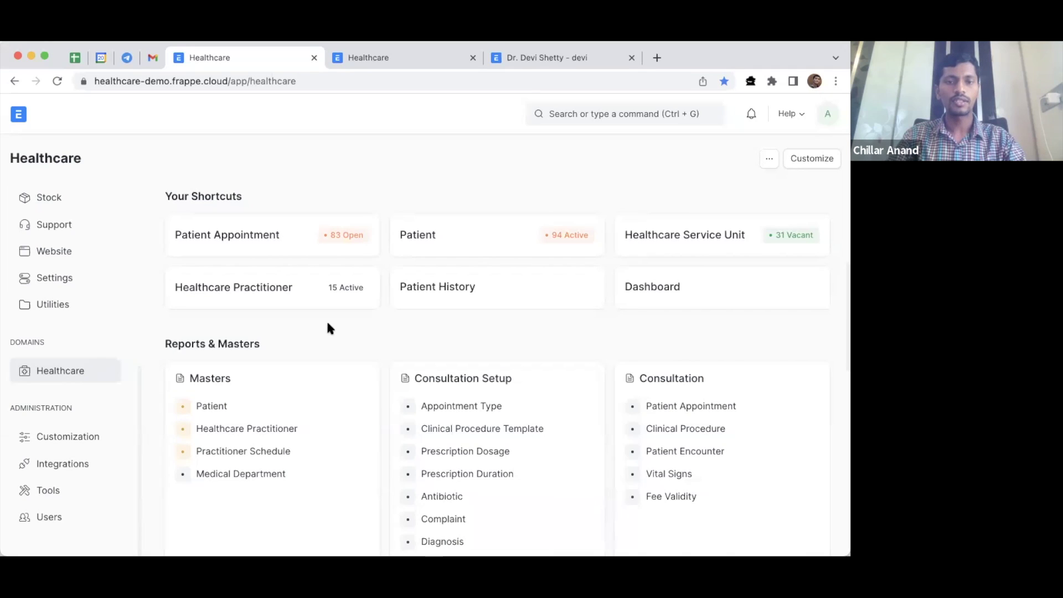
scroll(328, 325, down, 1)
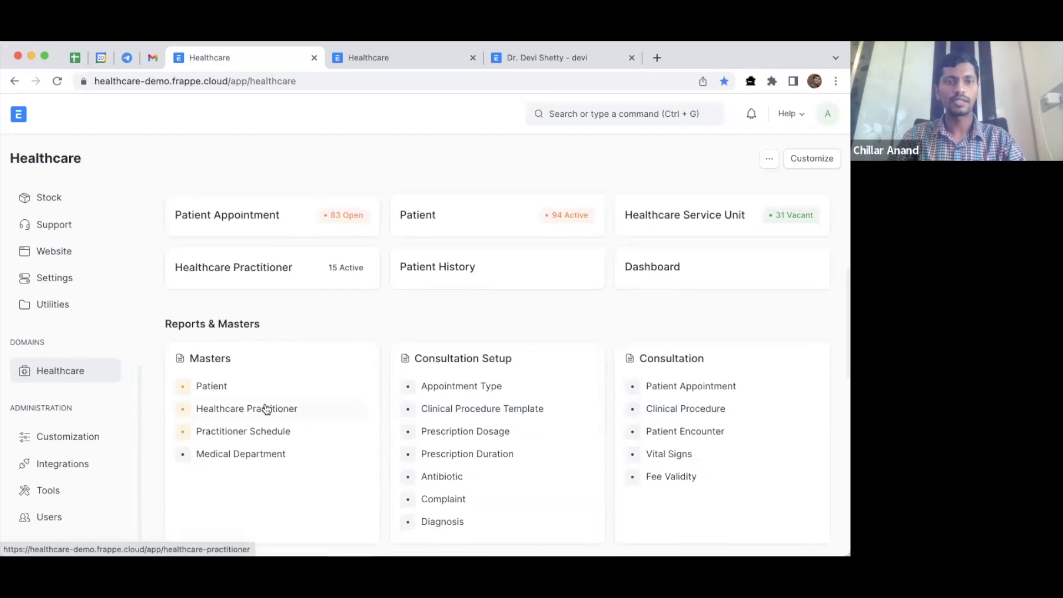
scroll(382, 349, up, 4)
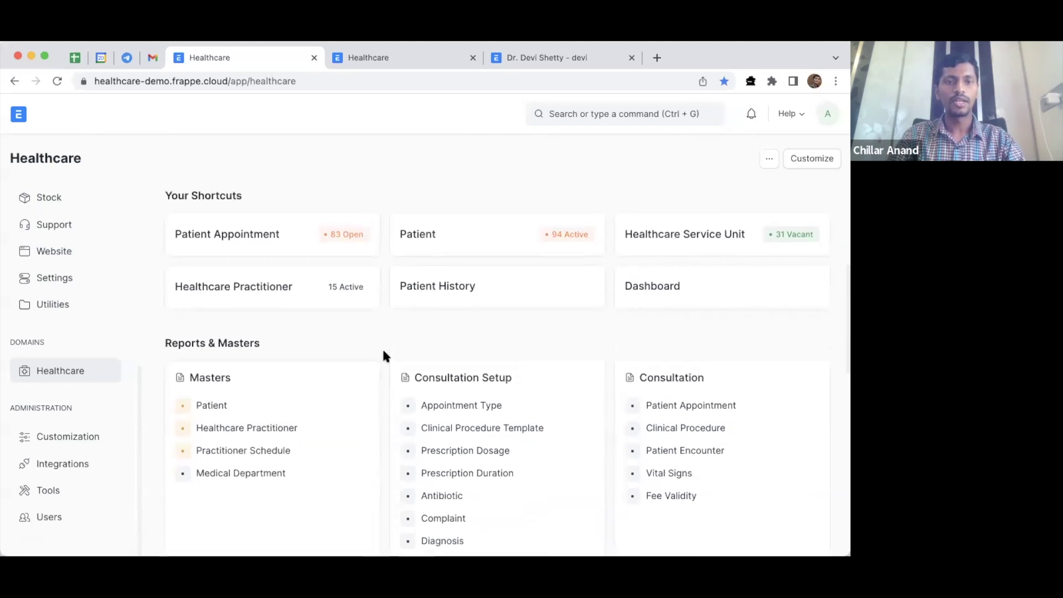
scroll(287, 332, down, 1)
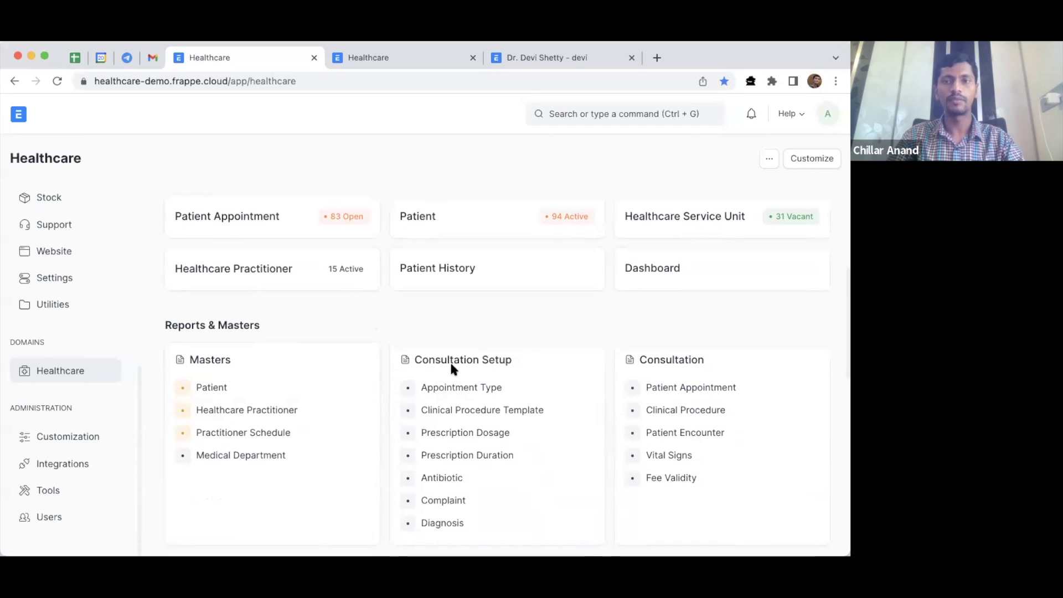
scroll(452, 354, up, 4)
click(580, 114)
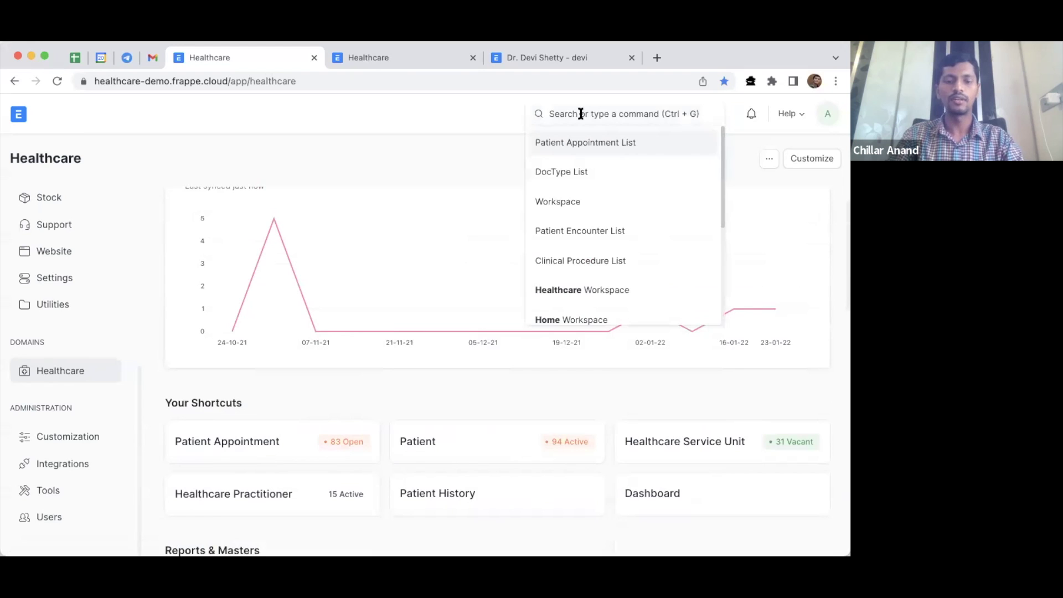
text(healthcare pra)
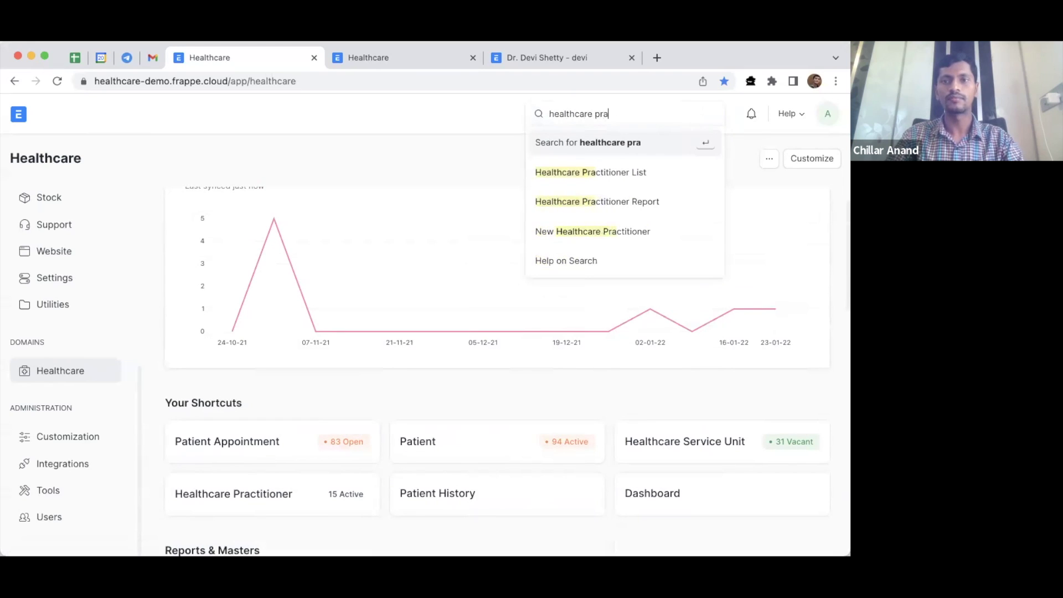
click(621, 172)
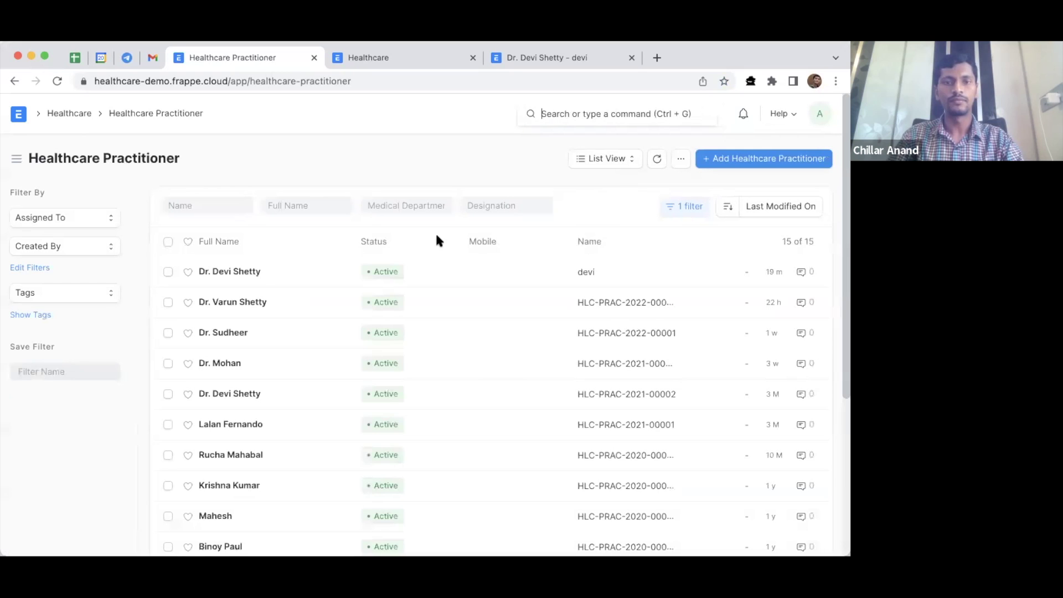
Look through the practitioner list and open the first practitioner's record
scroll(286, 388, down, 5)
scroll(286, 387, up, 5)
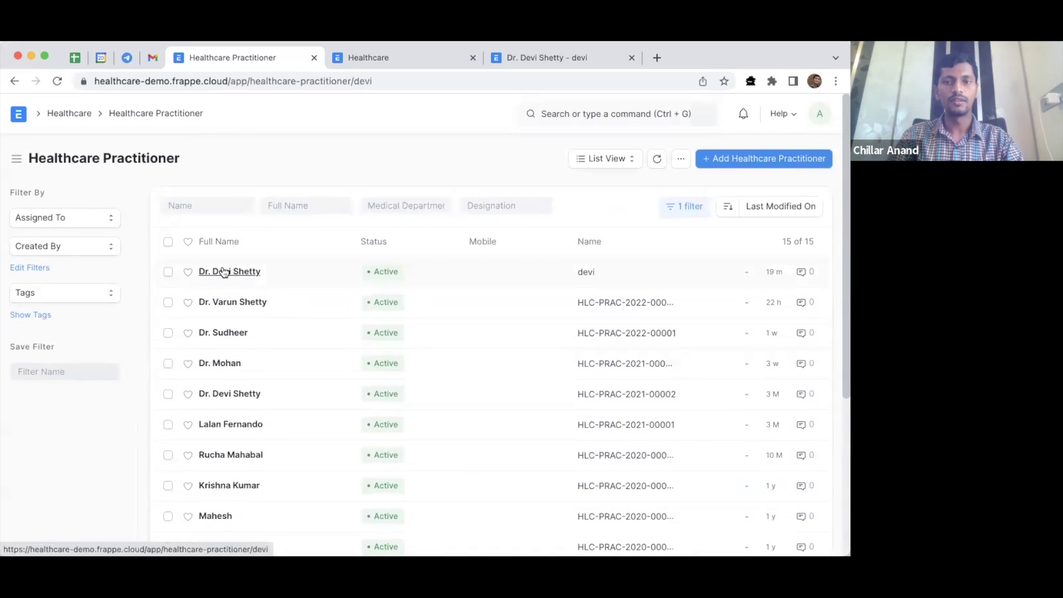
click(223, 270)
Review the practitioner's basic, employee and user details, and expand the Appointments section to see the practitioner schedules
scroll(418, 331, down, 5)
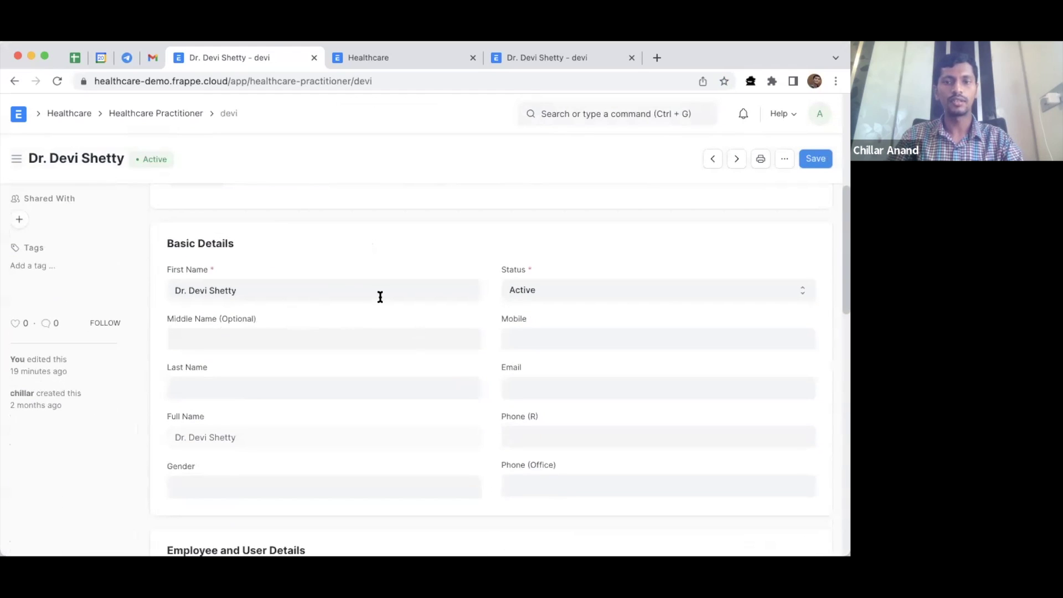
scroll(337, 289, down, 4)
scroll(521, 308, down, 3)
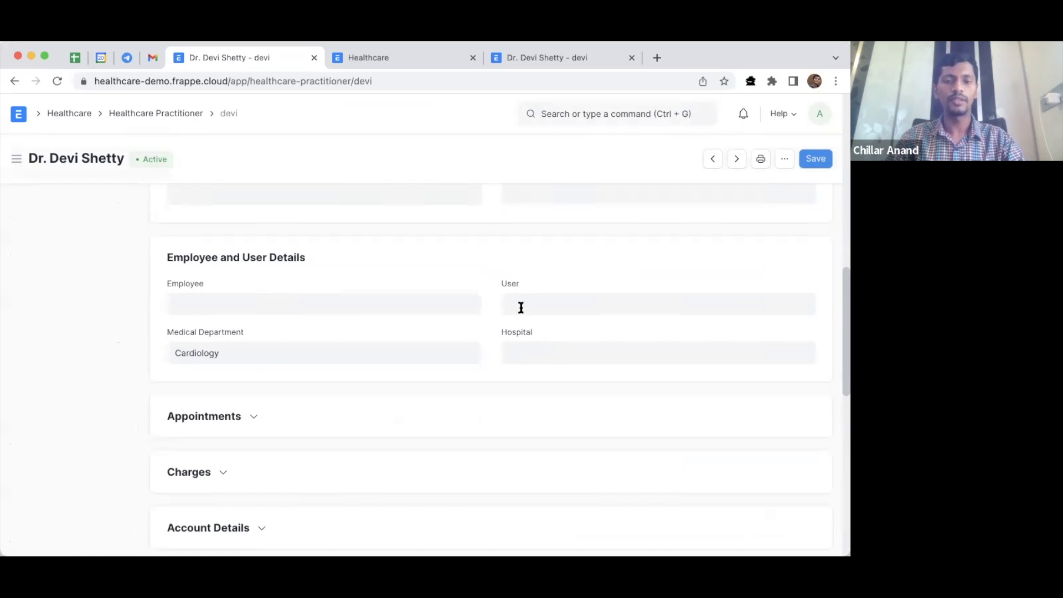
scroll(521, 308, down, 5)
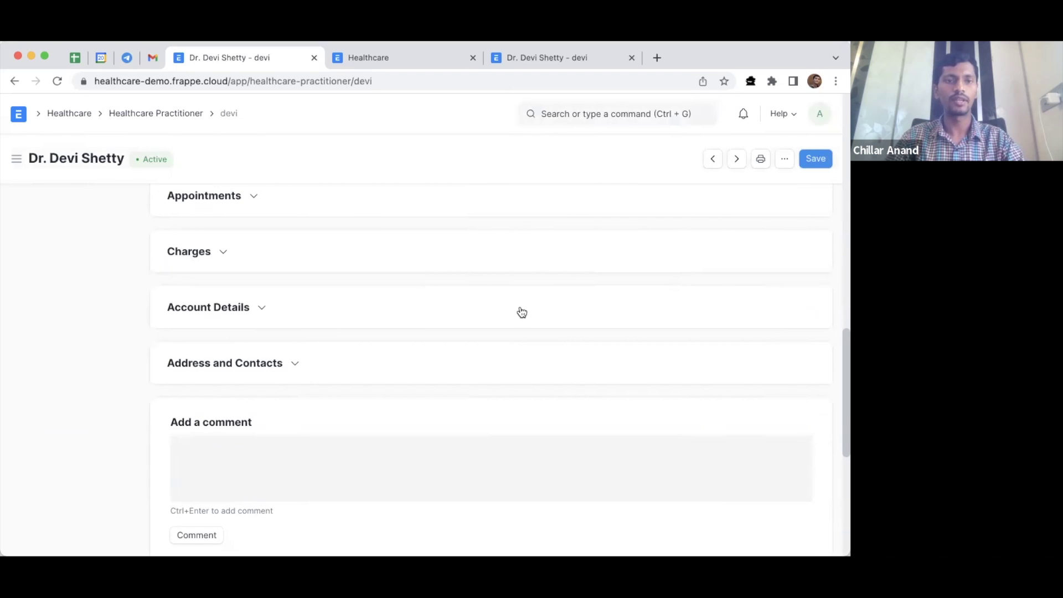
scroll(522, 311, up, 3)
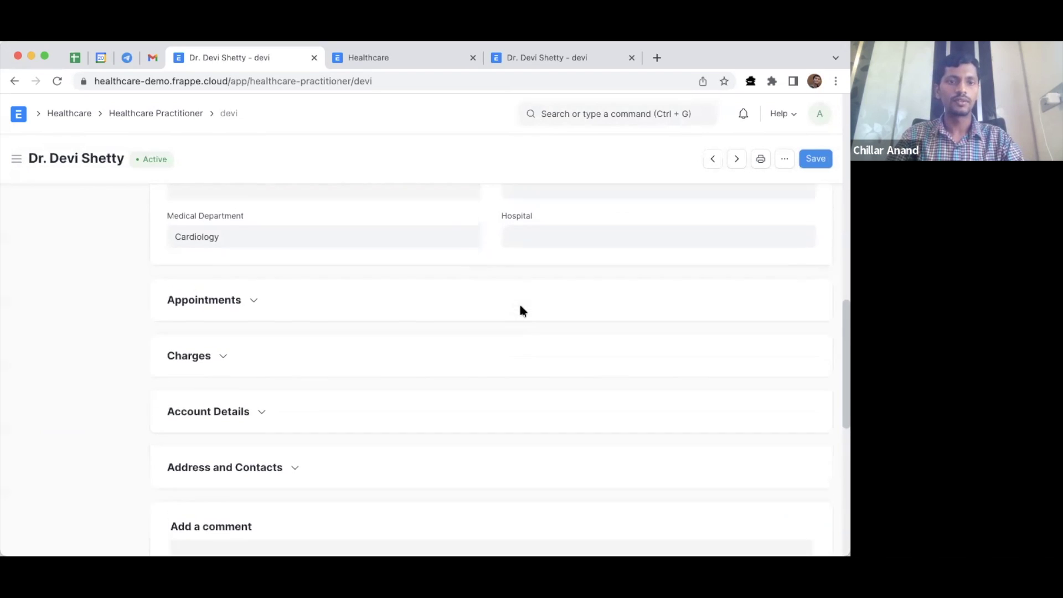
scroll(520, 309, up, 1)
click(247, 333)
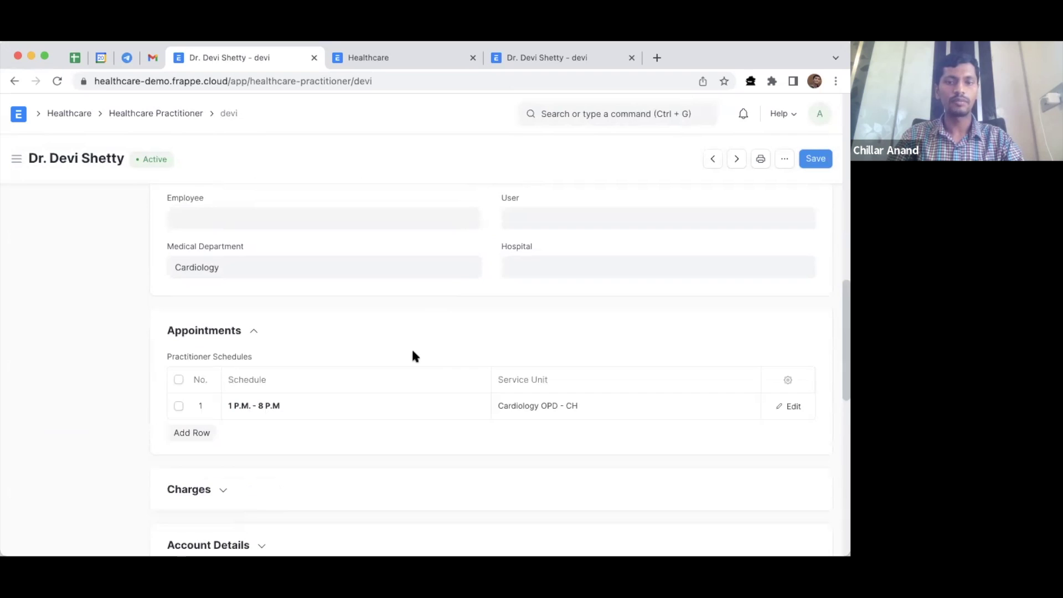
scroll(413, 353, down, 1)
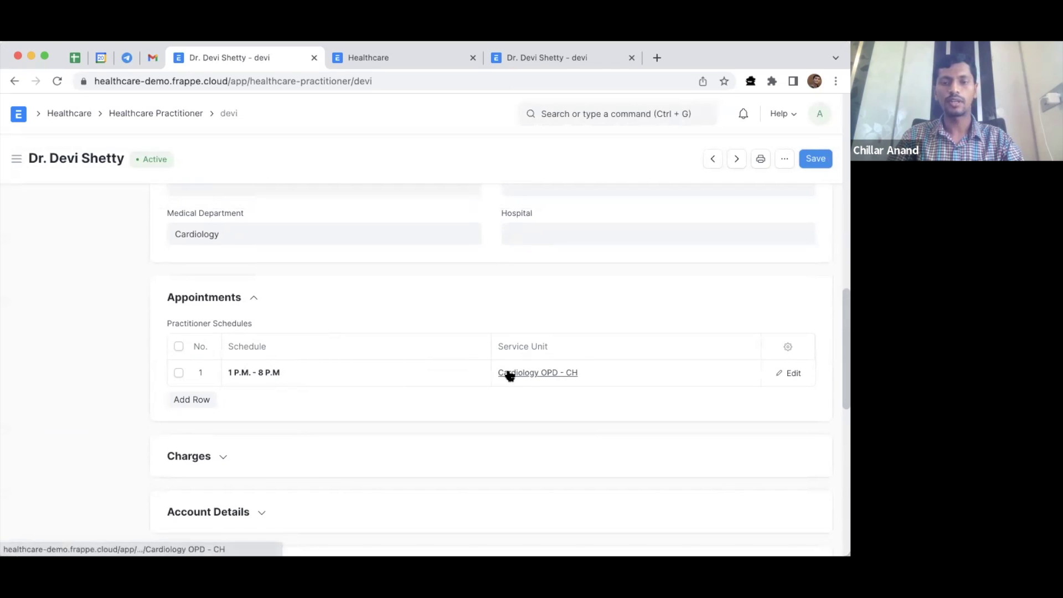
Add a second row to the Practitioner Schedules table and create a new Practitioner Schedule from its Schedule field
click(189, 400)
click(293, 404)
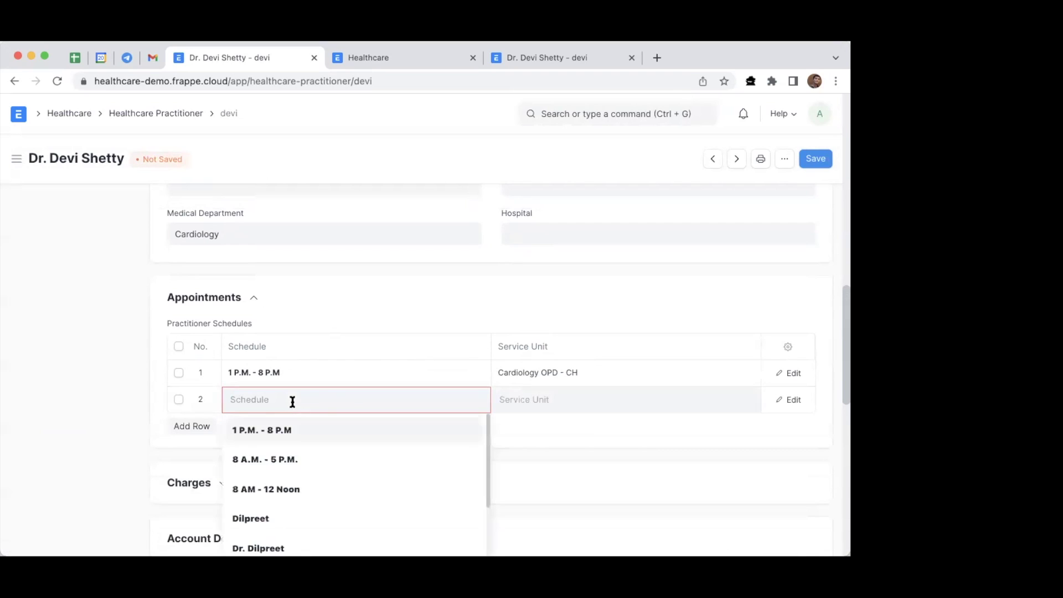
scroll(353, 399, down, 3)
scroll(353, 398, down, 1)
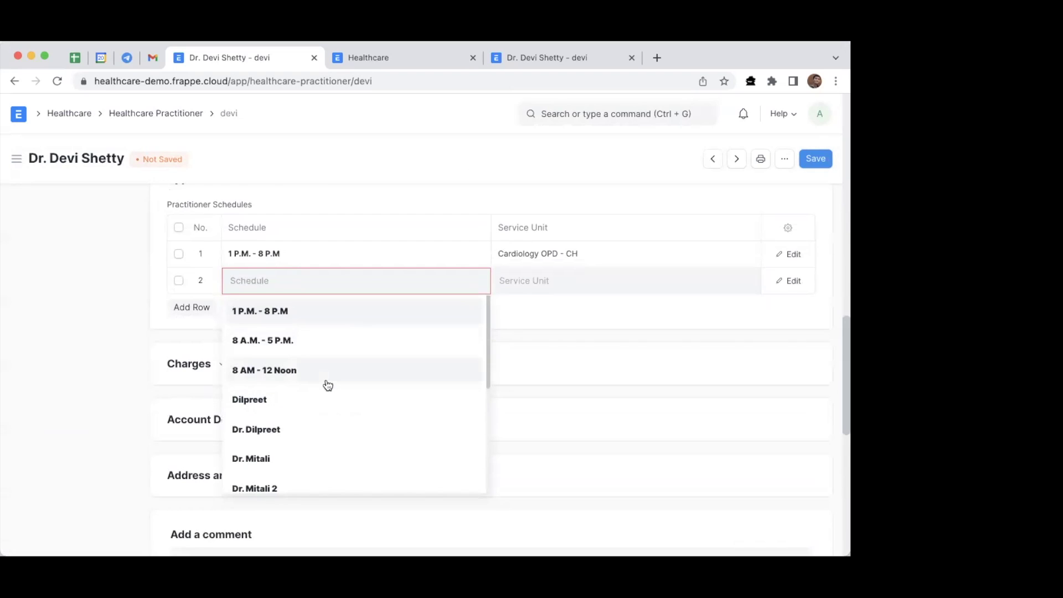
scroll(328, 386, down, 5)
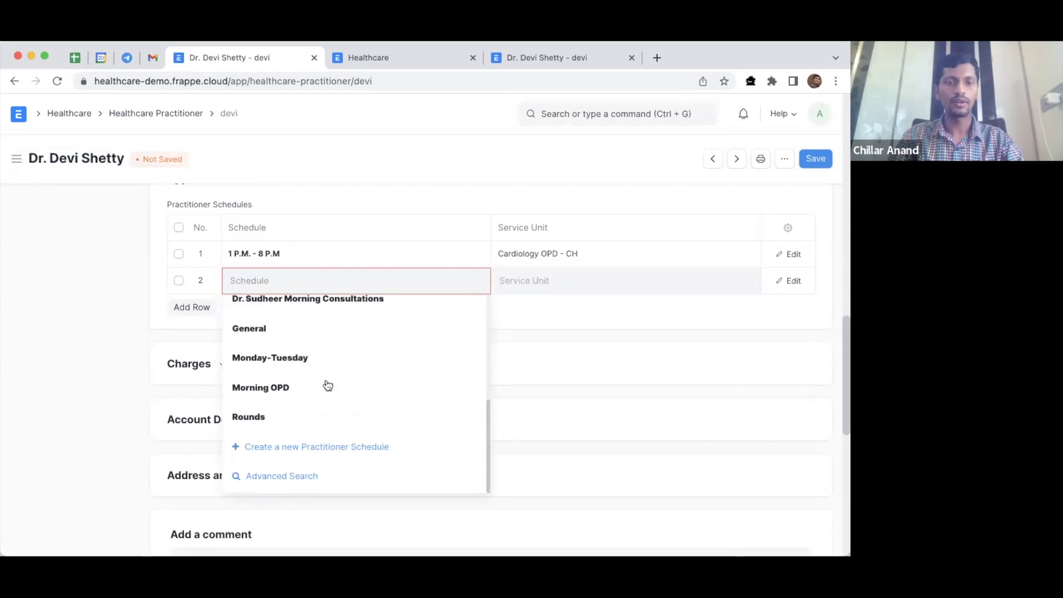
click(284, 448)
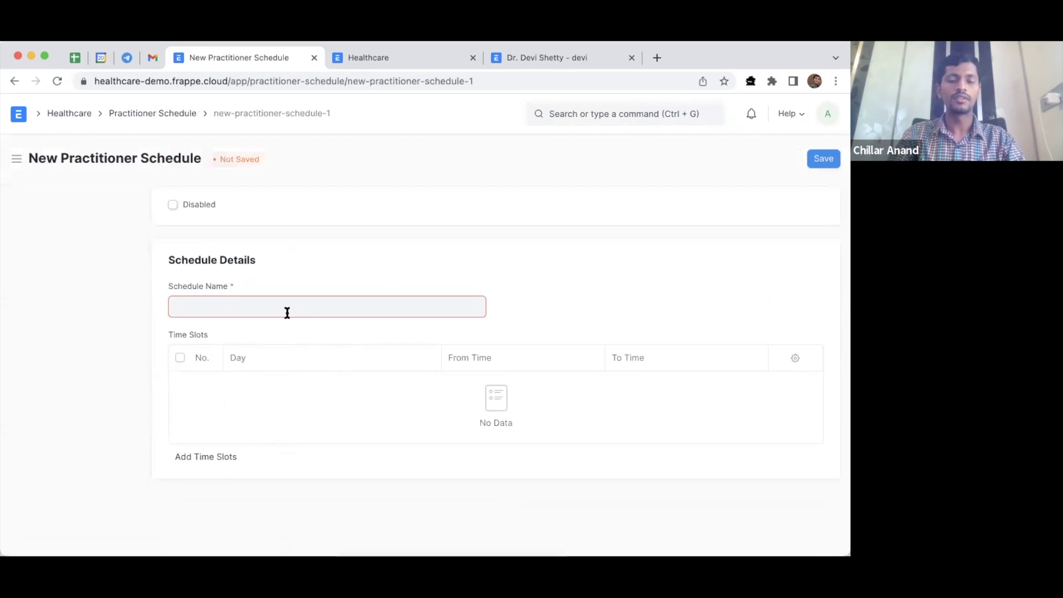
Name the new practitioner schedule "Morning OPD Rounds"
text(M)
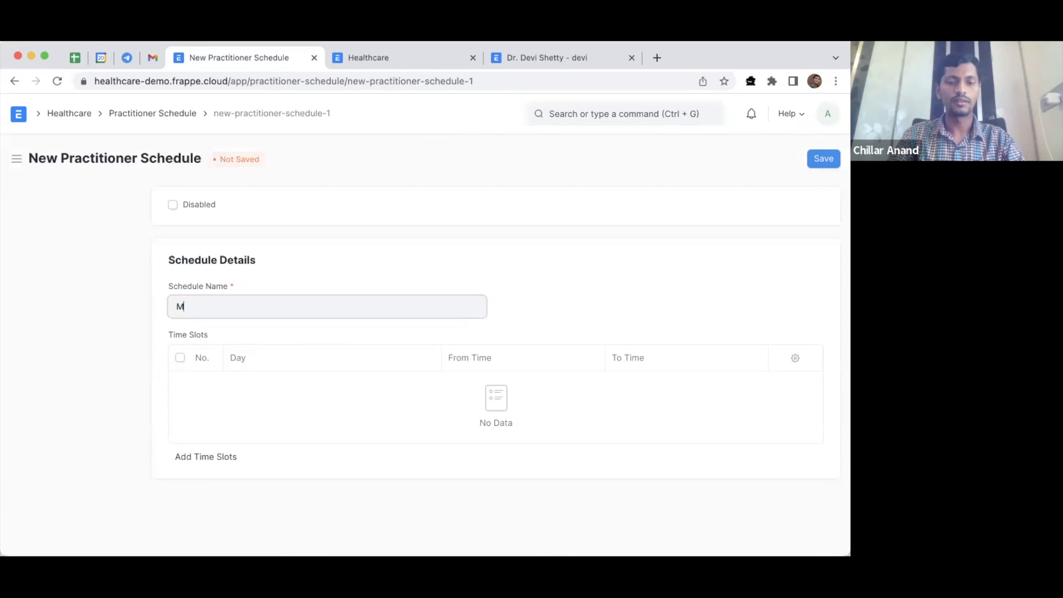
text(orning OPD)
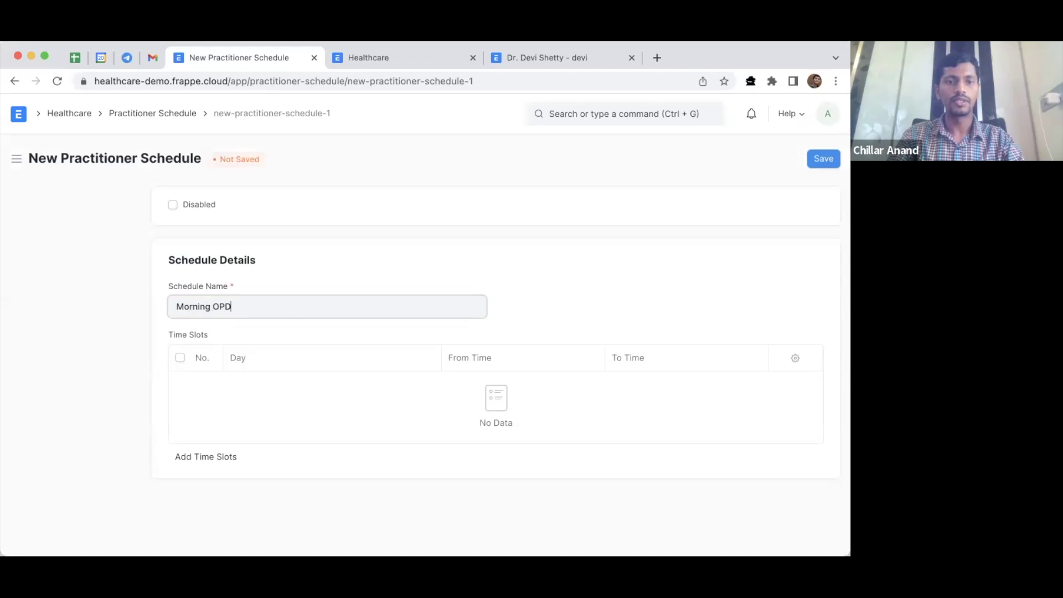
text( Rounds)
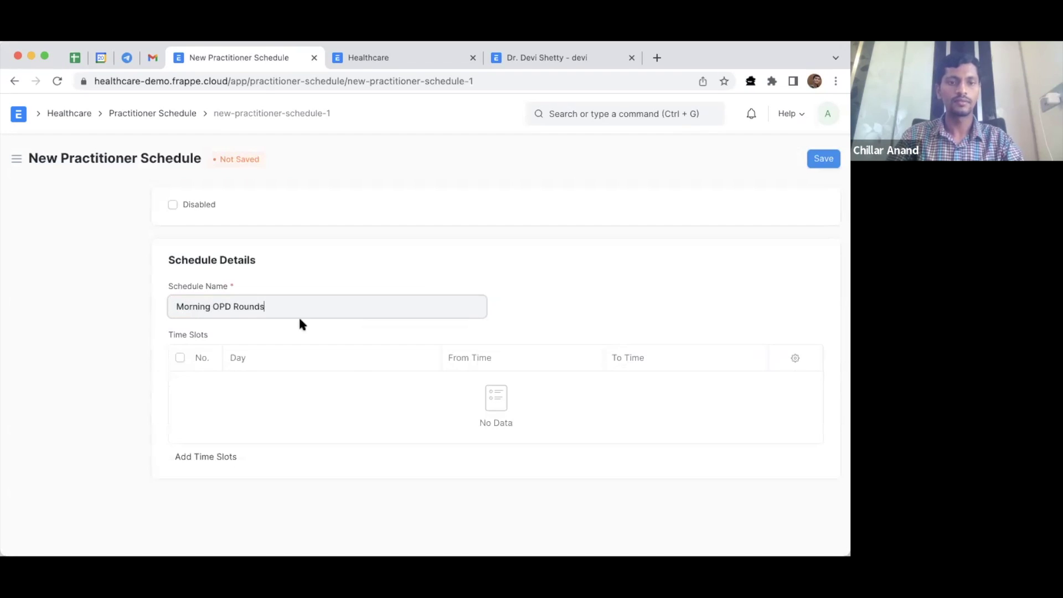
Add 15-minute time slots from 09:00 to 12:00 on Monday and Thursday to the Morning OPD Rounds schedule
click(209, 449)
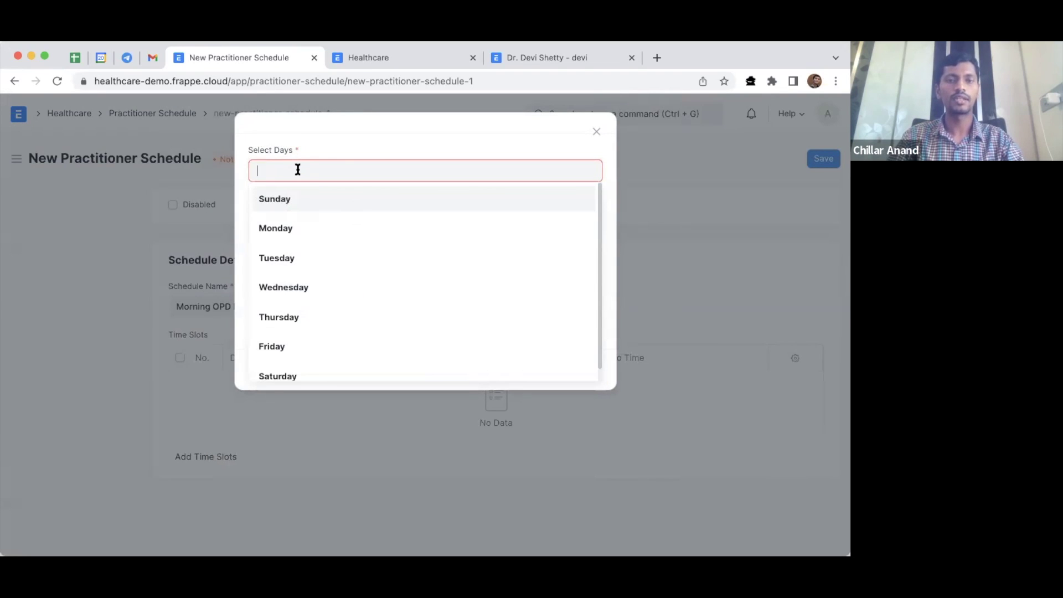
click(312, 233)
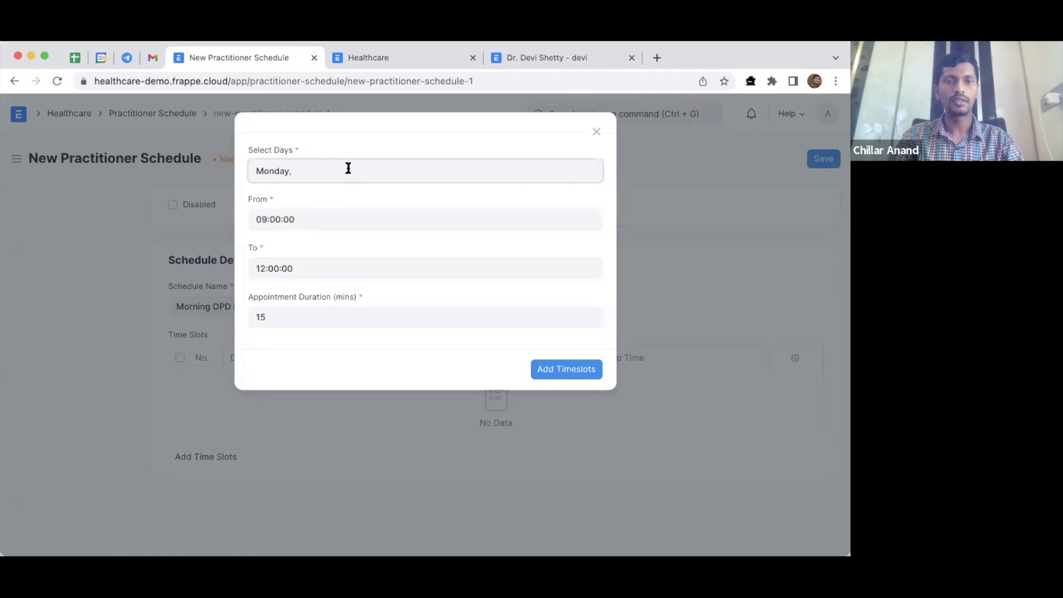
text(th)
click(363, 197)
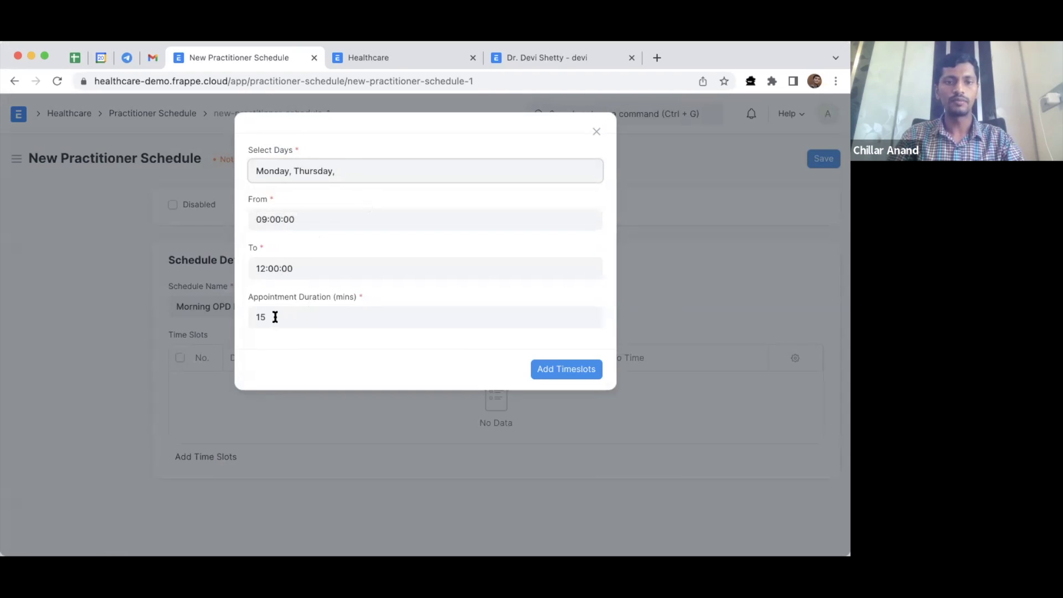
click(569, 373)
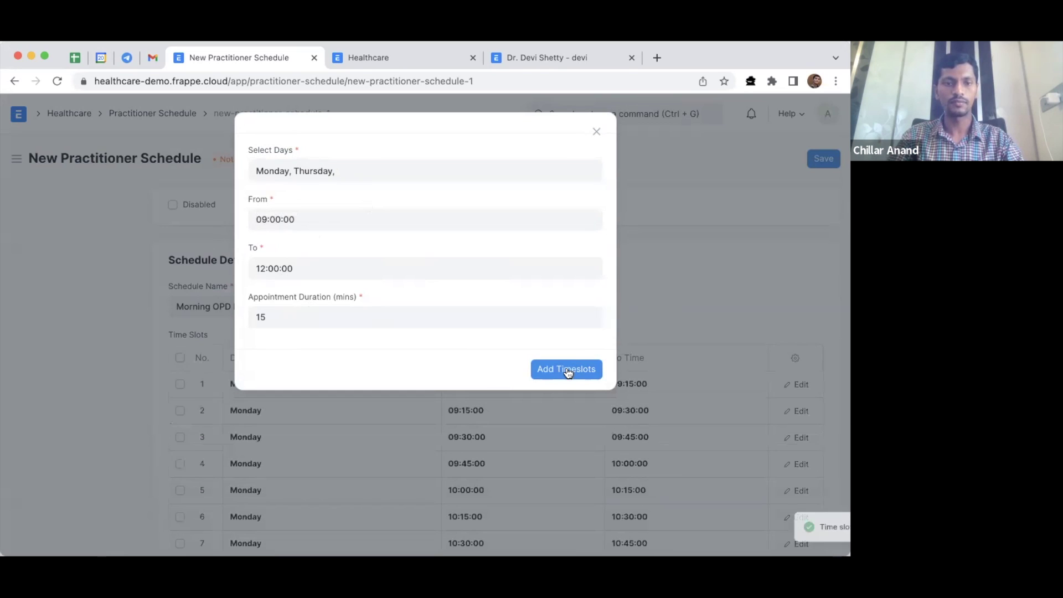
click(597, 134)
Review the generated Monday and Thursday time slots and save the new practitioner schedule
scroll(385, 277, down, 3)
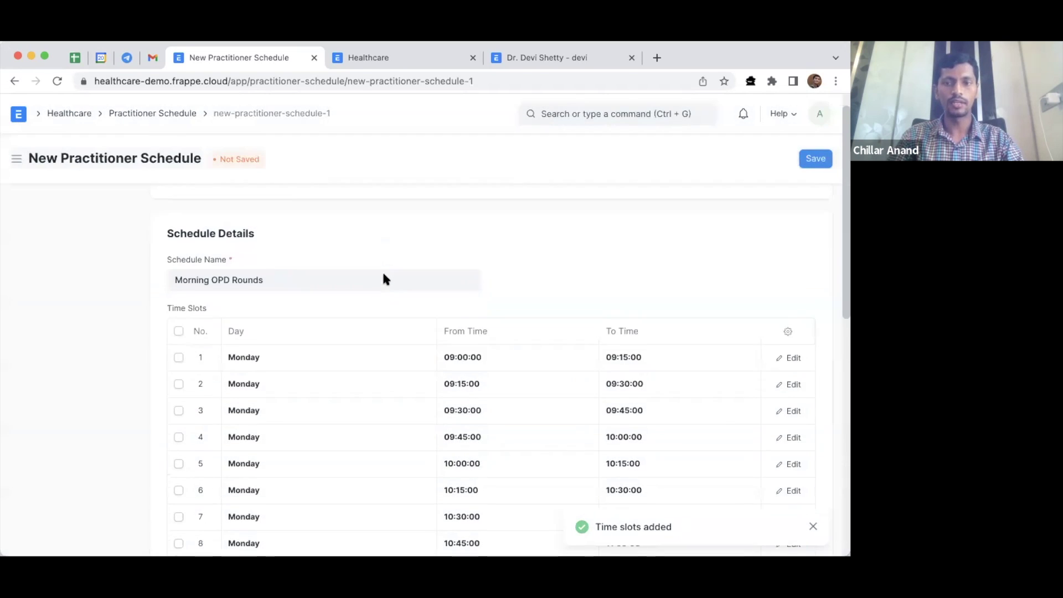
scroll(332, 392, down, 3)
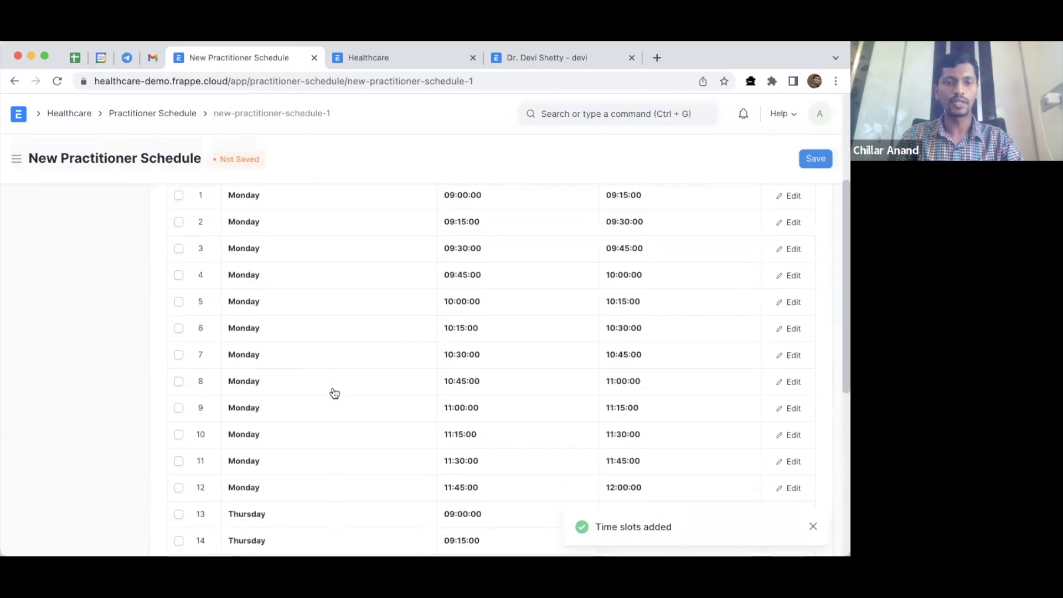
scroll(332, 391, down, 5)
scroll(333, 392, up, 10)
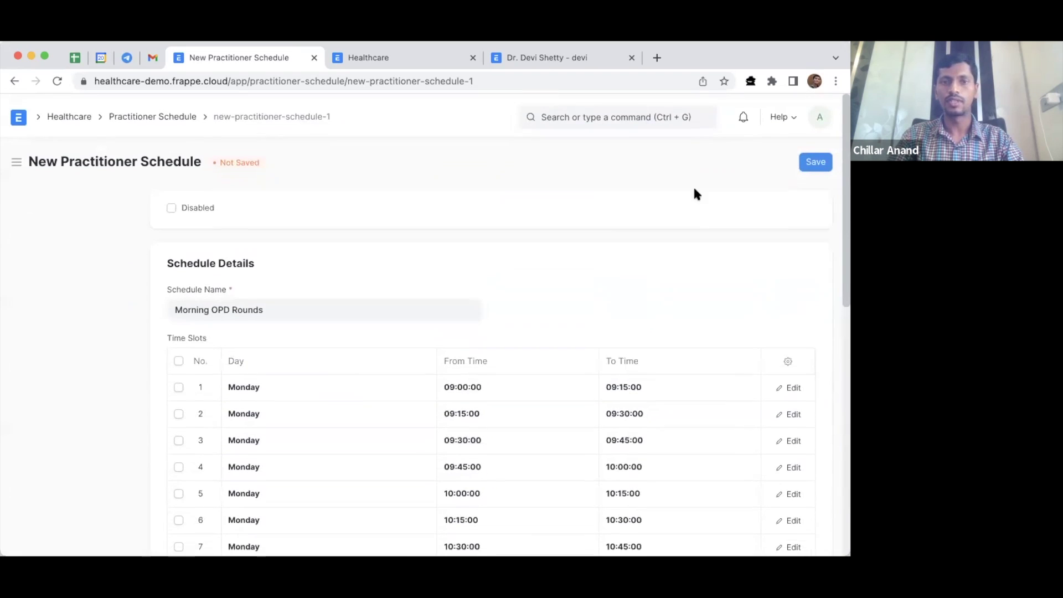
click(816, 158)
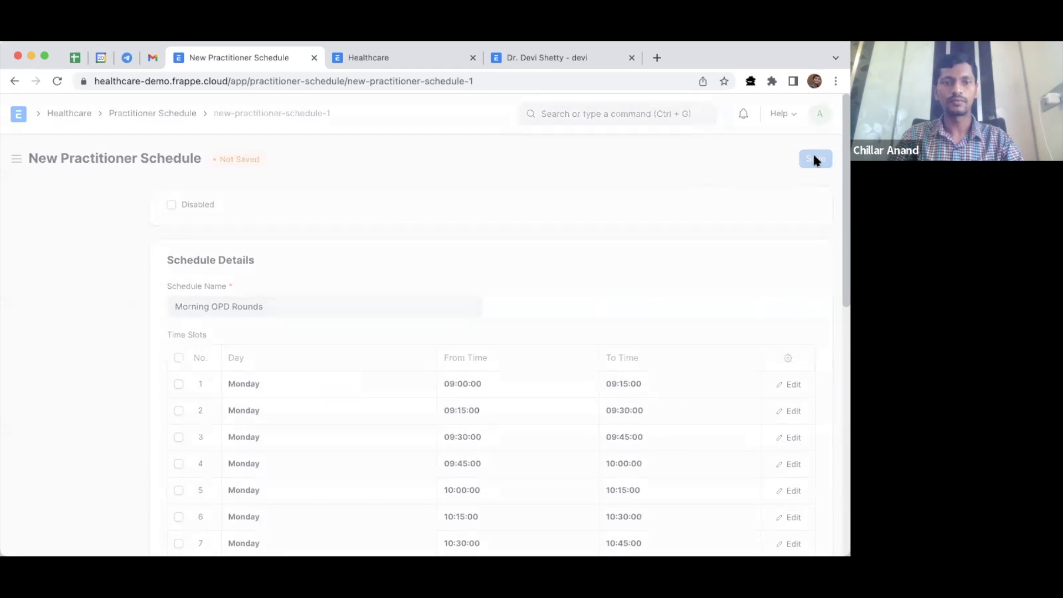
Set the service unit of the practitioner's Morning OPD Rounds row to Cardiology OPD - CH and save the practitioner record
scroll(415, 310, down, 15)
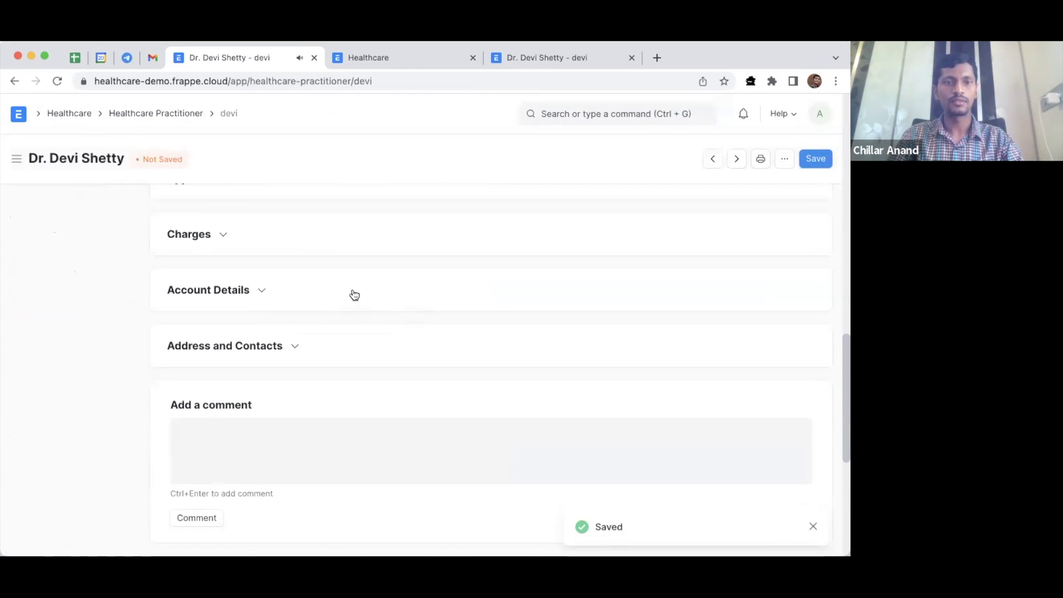
scroll(309, 260, up, 2)
click(258, 268)
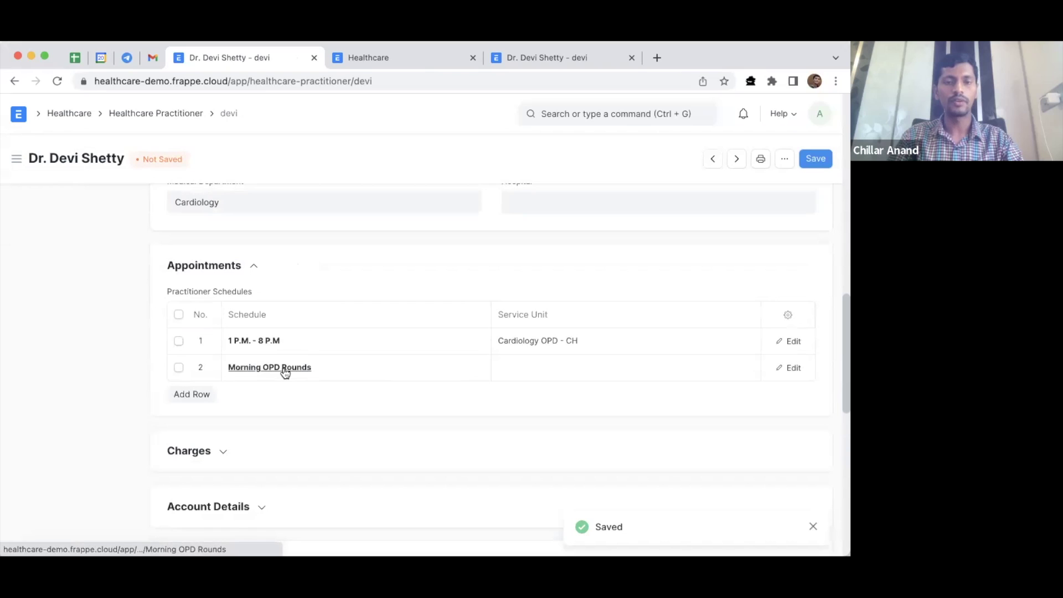
click(527, 368)
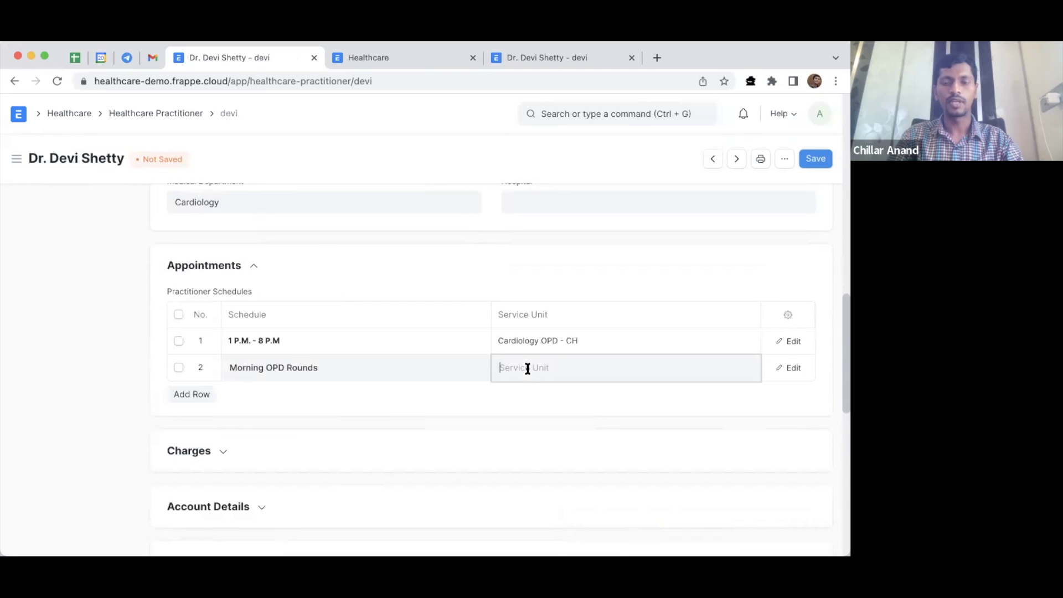
text(car)
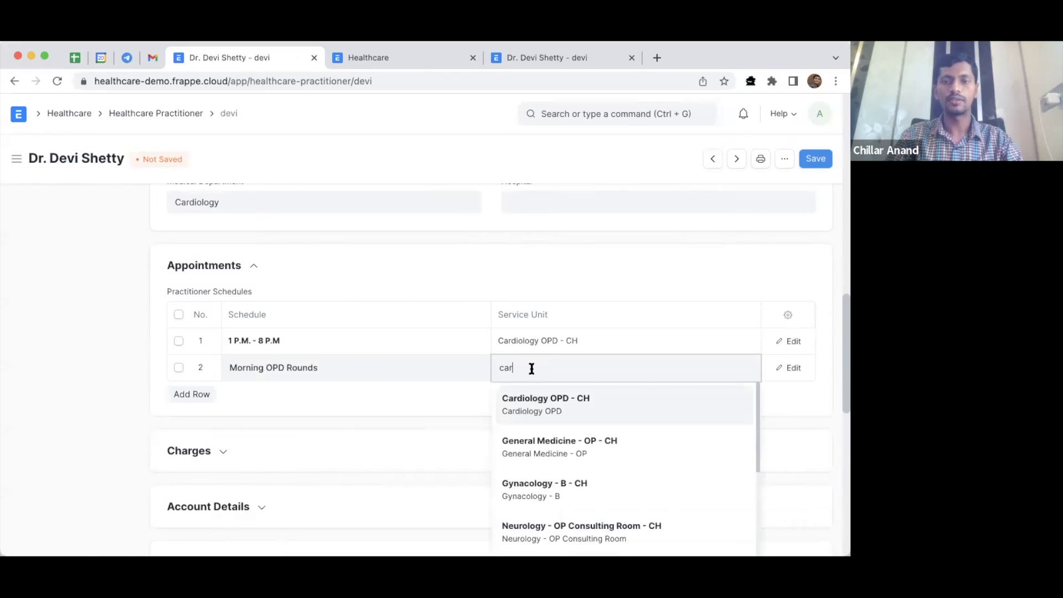
click(592, 409)
click(426, 397)
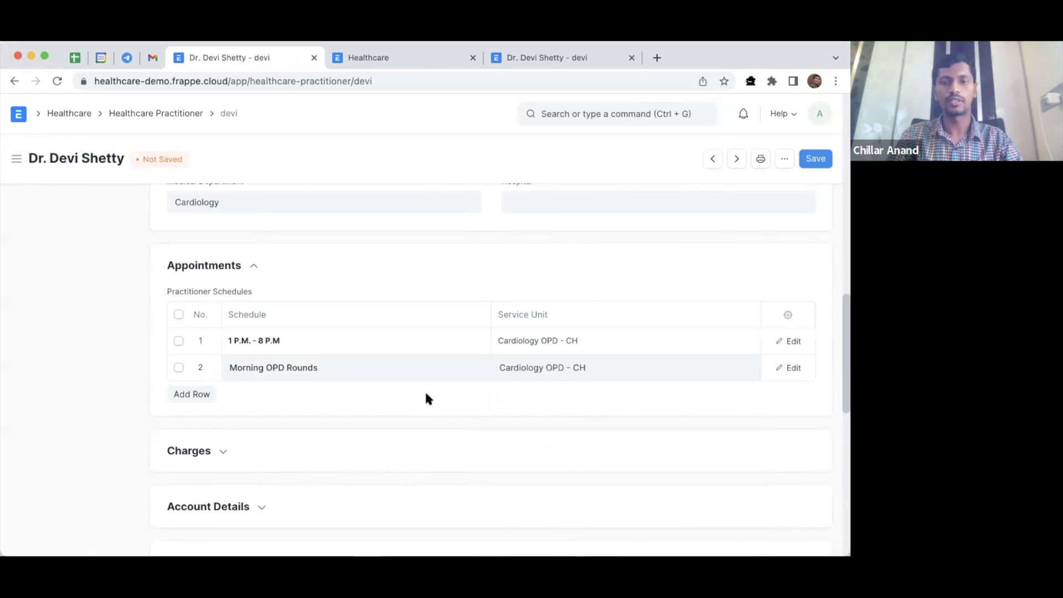
click(815, 161)
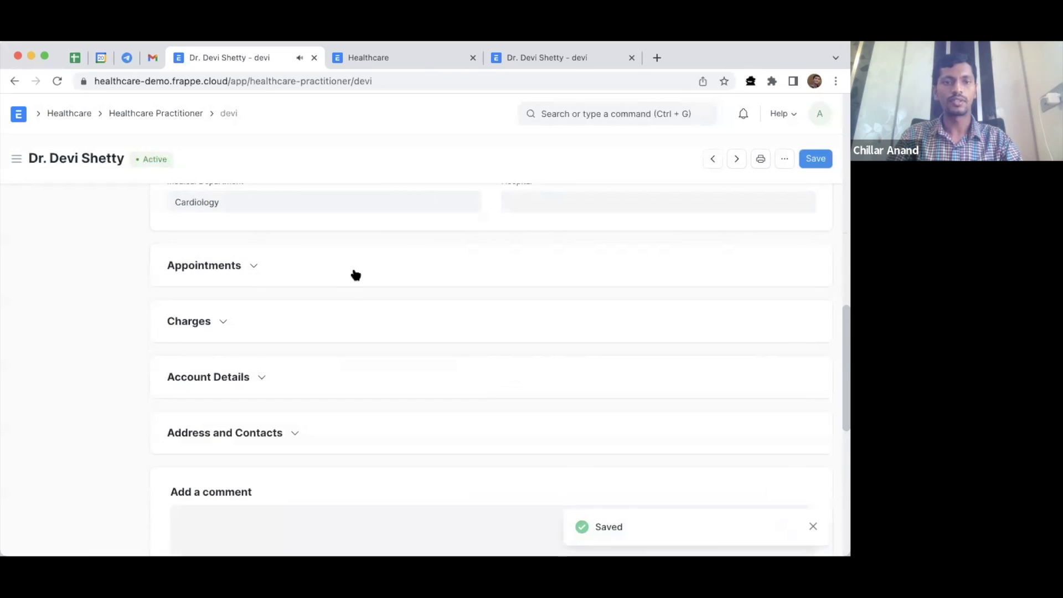
Review the practitioner's saved appointment schedules and the outpatient and inpatient charges in the record
click(355, 275)
scroll(356, 275, down, 3)
scroll(356, 275, up, 1)
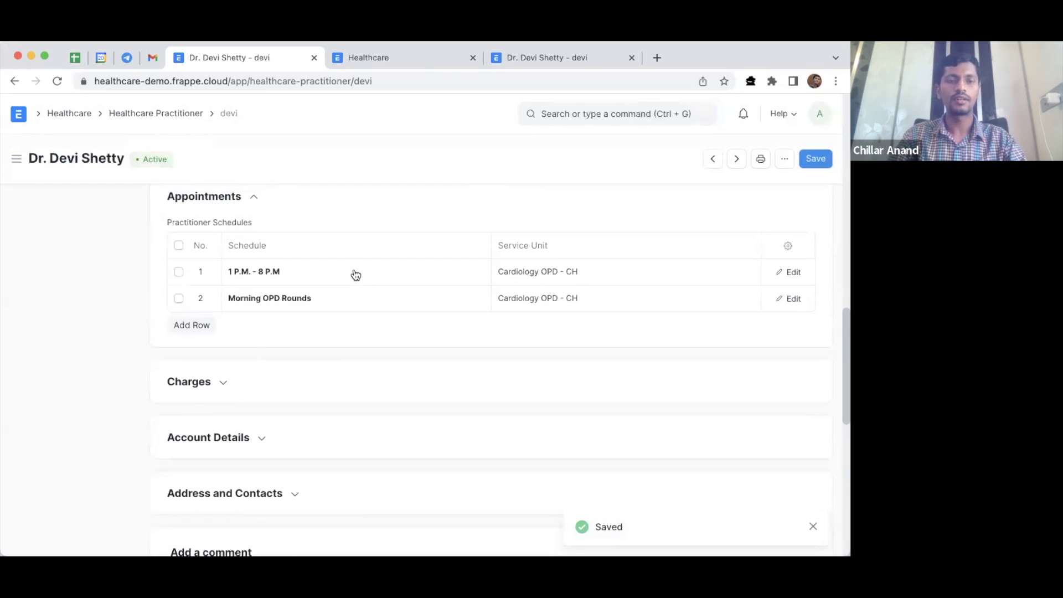
click(228, 379)
scroll(334, 395, down, 1)
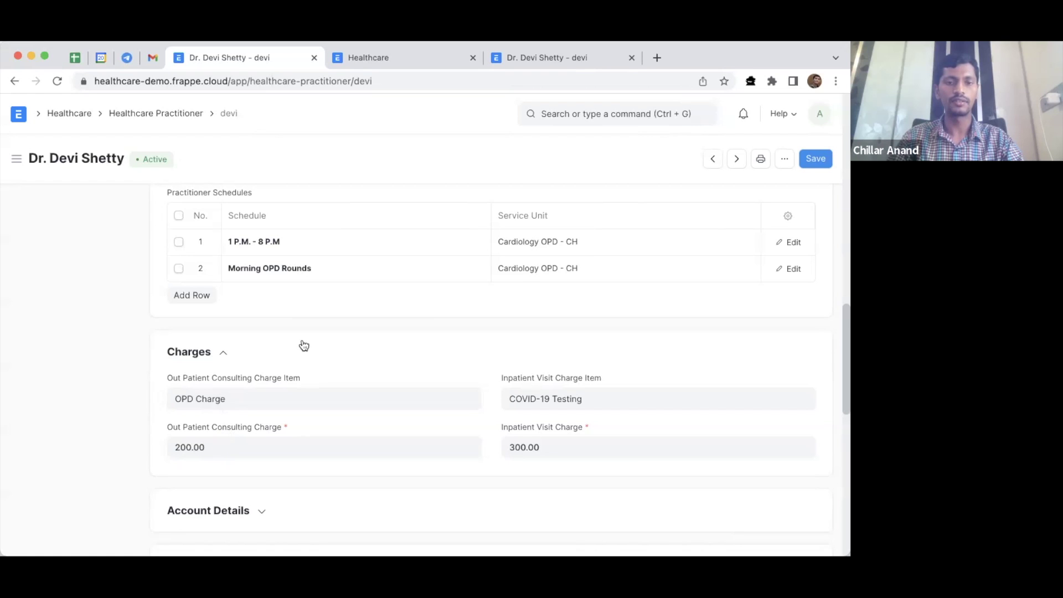
click(281, 351)
scroll(313, 287, up, 1)
scroll(313, 287, up, 10)
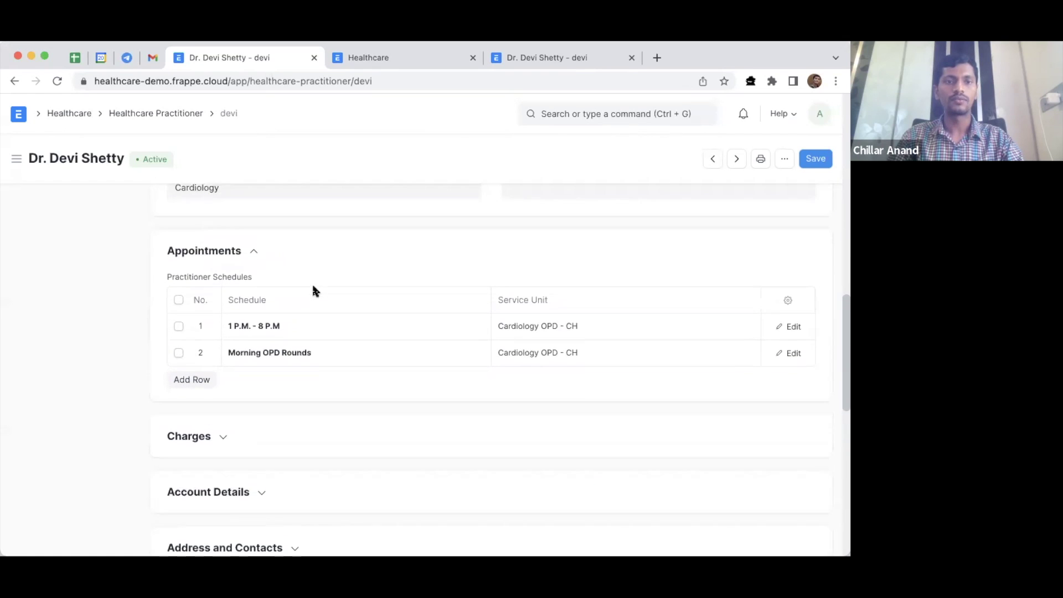
scroll(312, 283, up, 2)
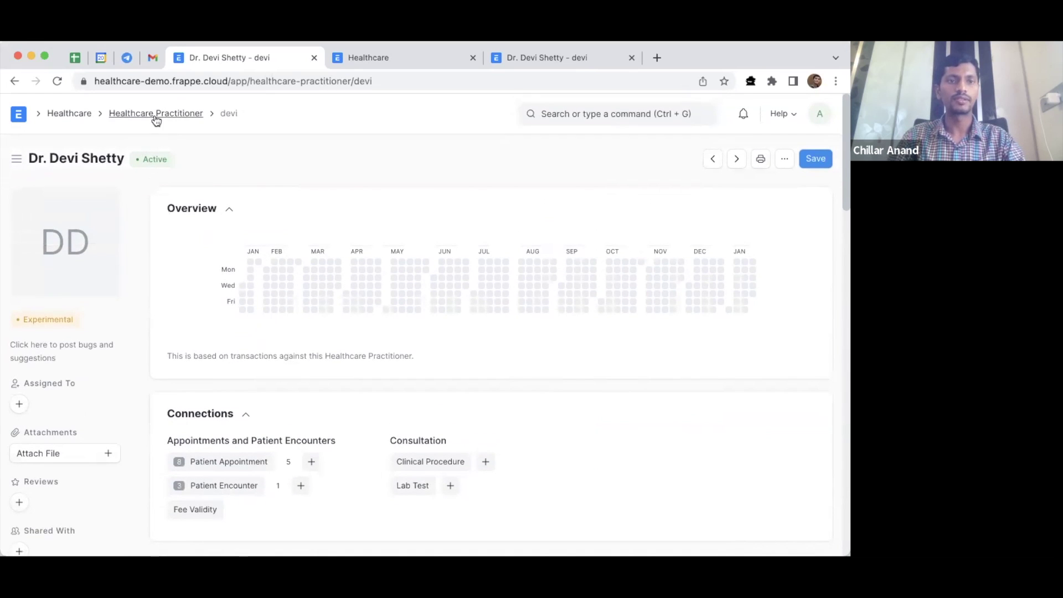
Open the Patient Appointment list from the Healthcare workspace and start a new patient appointment
click(69, 113)
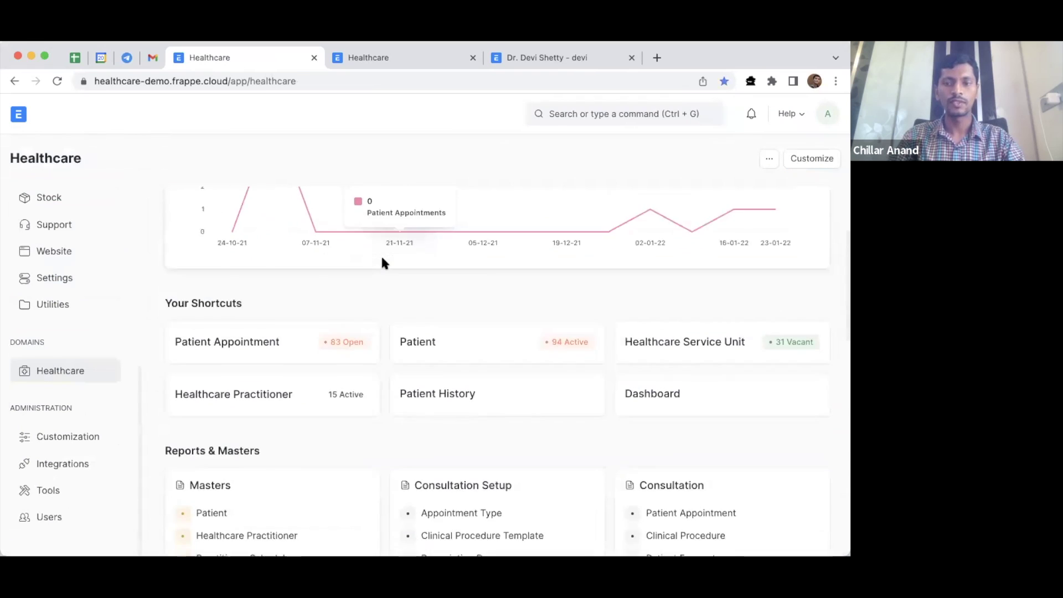
scroll(382, 261, down, 4)
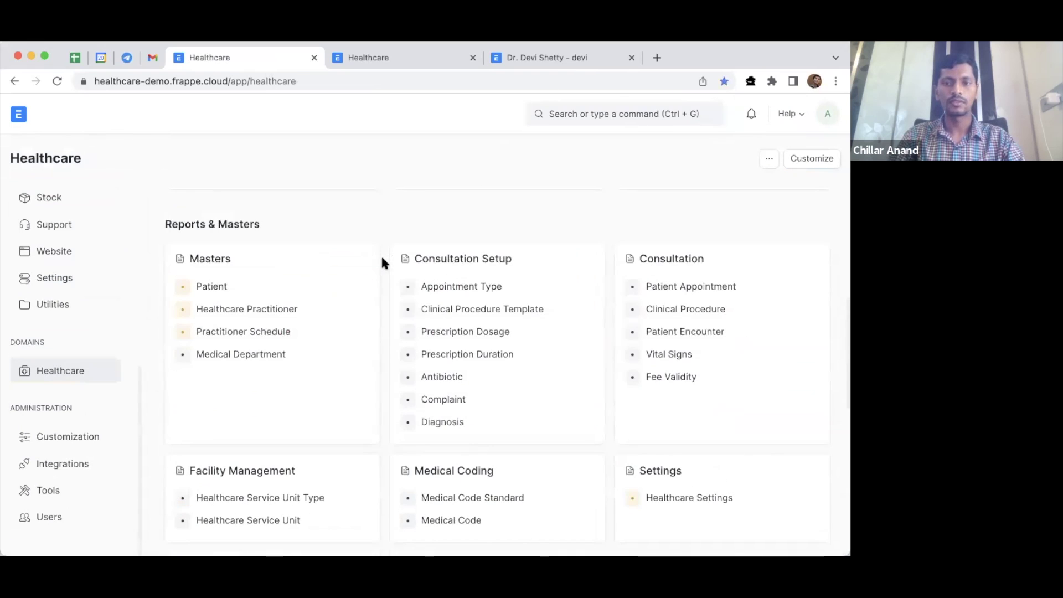
click(676, 287)
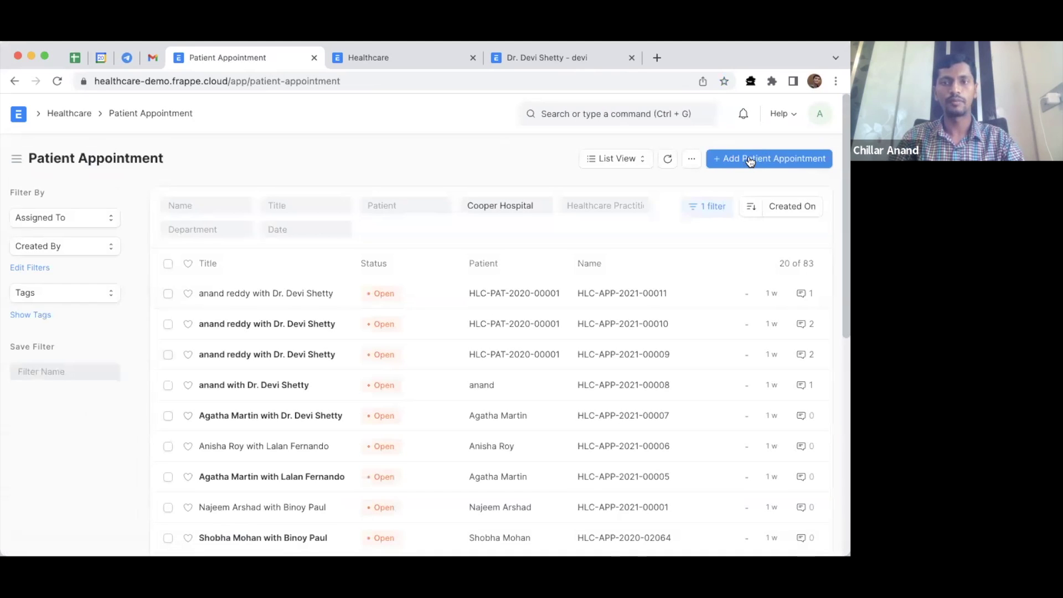
click(750, 160)
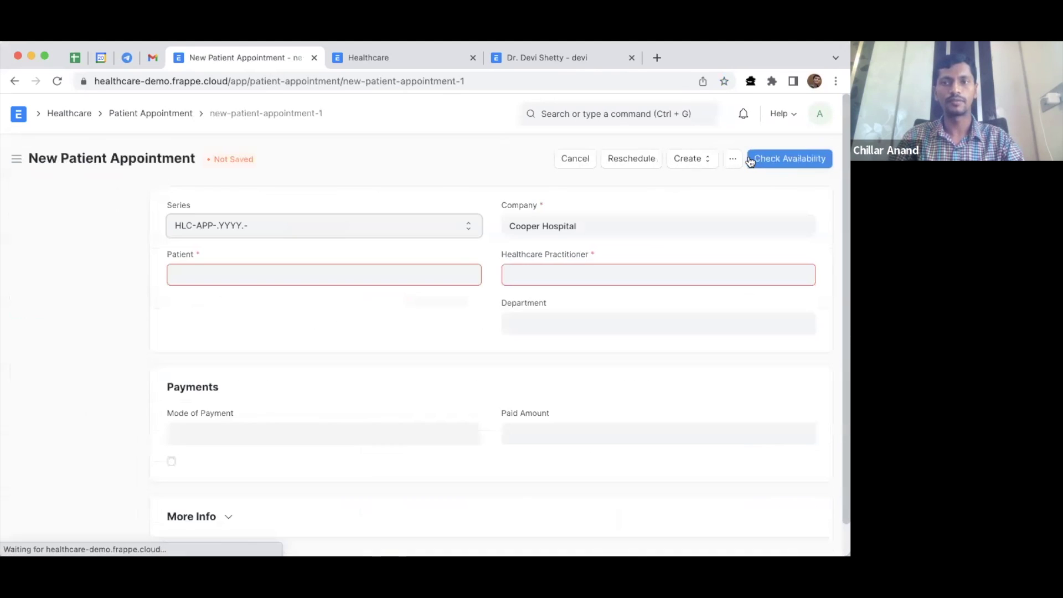
click(284, 275)
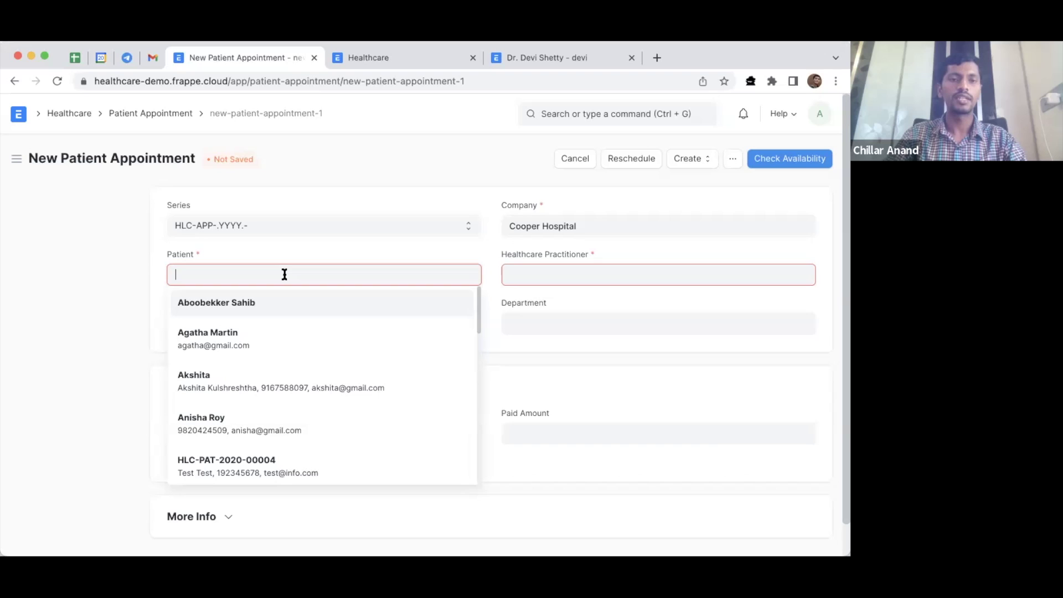
text(anne)
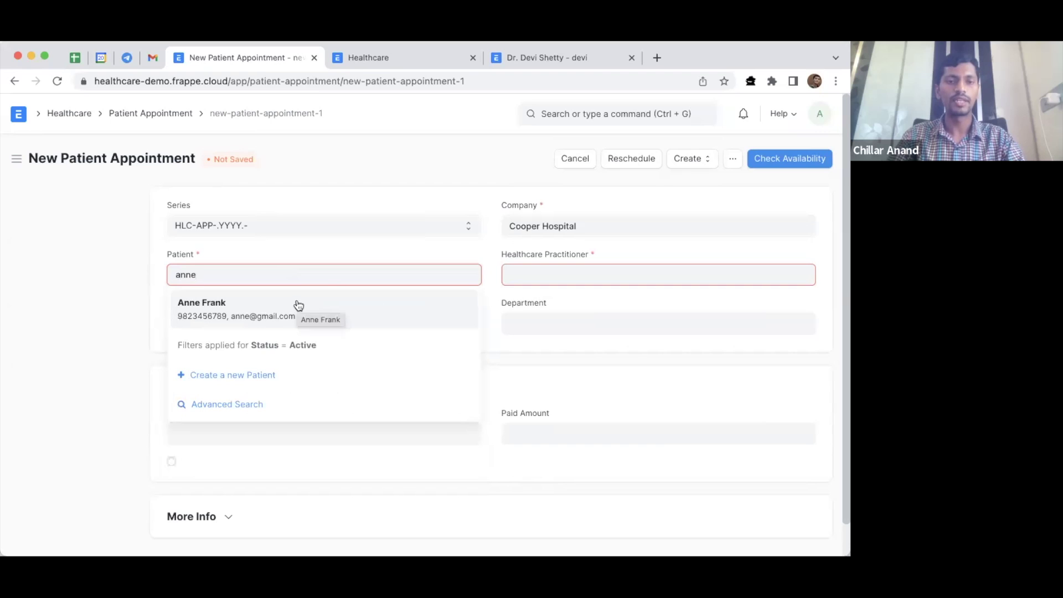
key(BackSpace)
key(BackSpace)
key(BackSpace)
key(BackSpace)
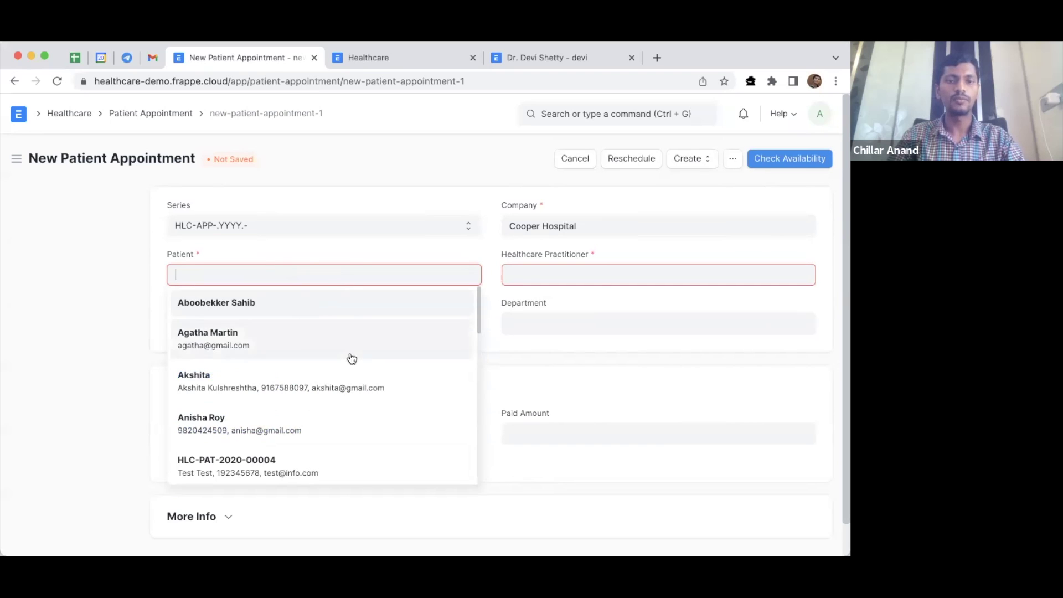
scroll(347, 368, down, 10)
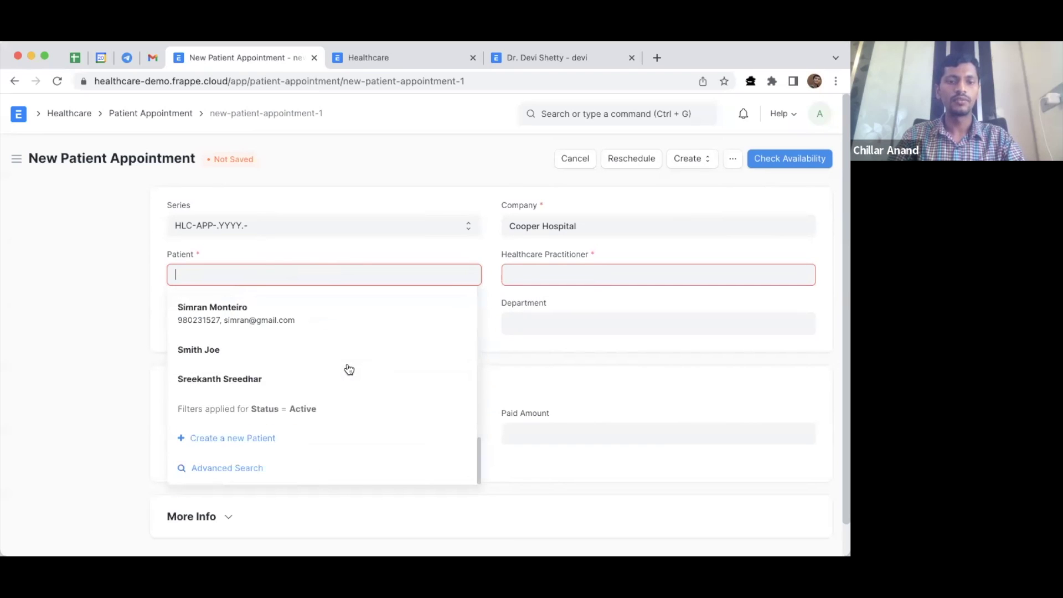
click(264, 442)
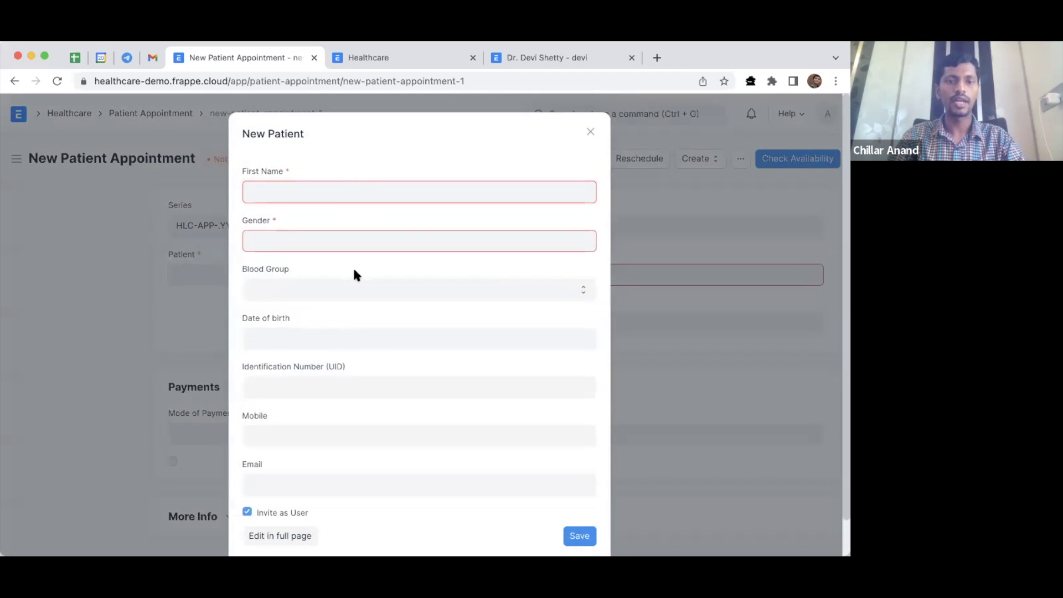
click(591, 133)
Fill in the appointment's existing patient and assign the Cardiology practitioner who has the Morning OPD Rounds schedule
click(301, 278)
text(ann)
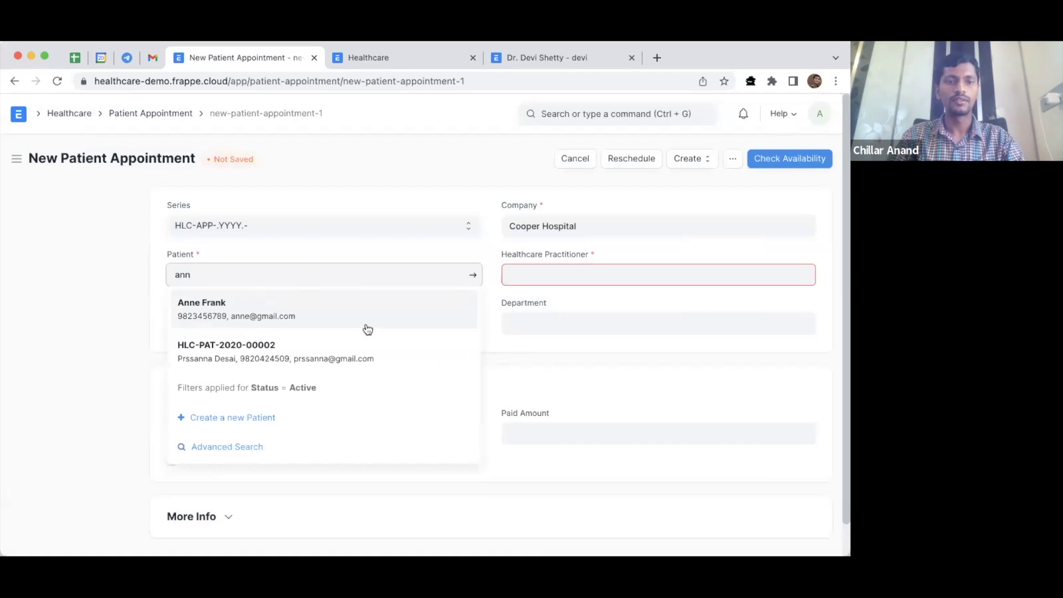
click(342, 307)
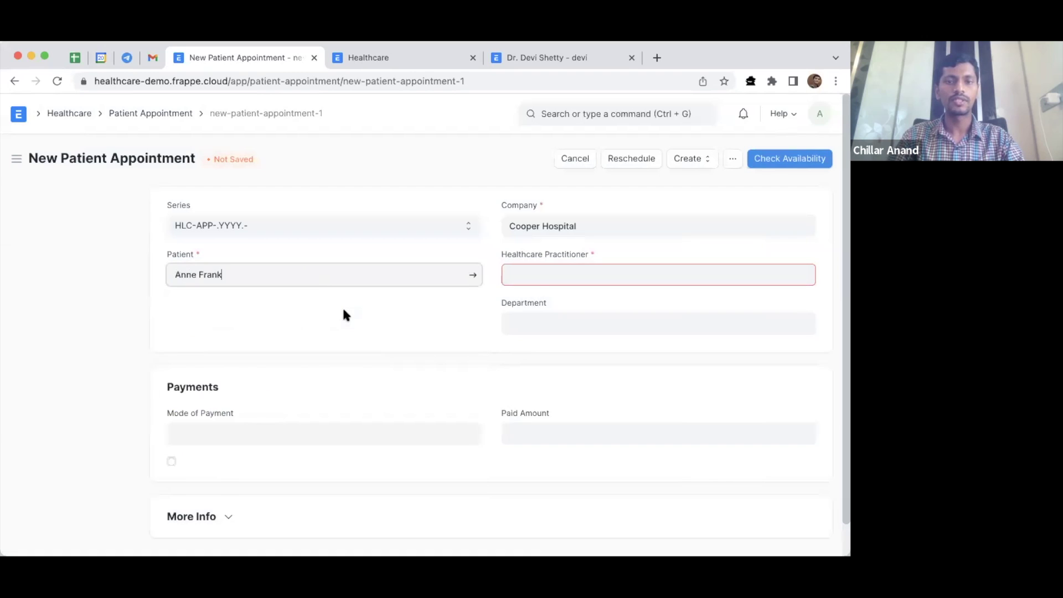
click(576, 275)
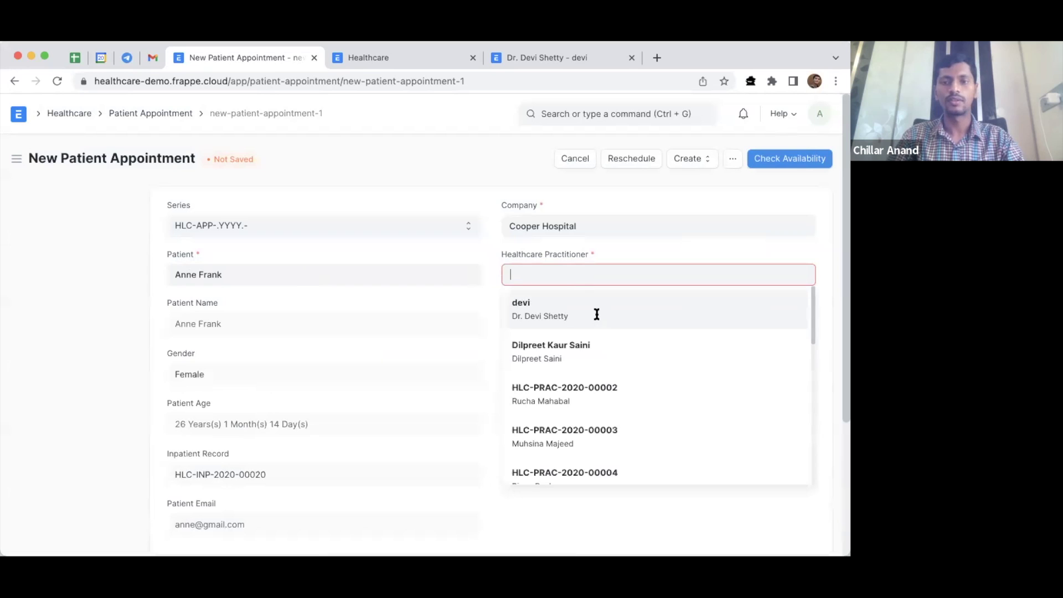
click(596, 311)
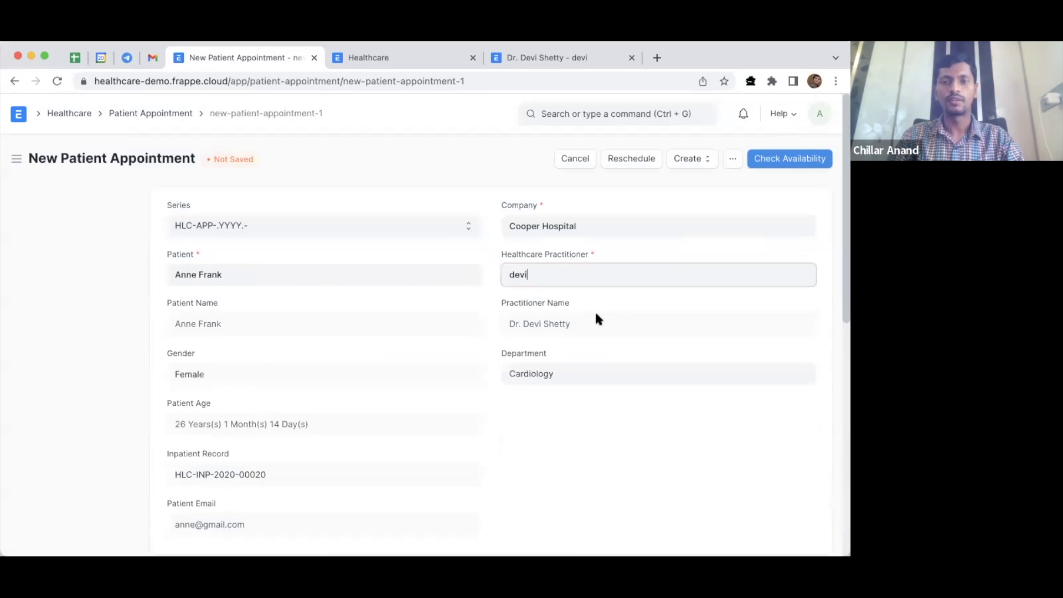
Check the available appointment slots for the same Cardiology practitioner on 24-01-2022
click(795, 161)
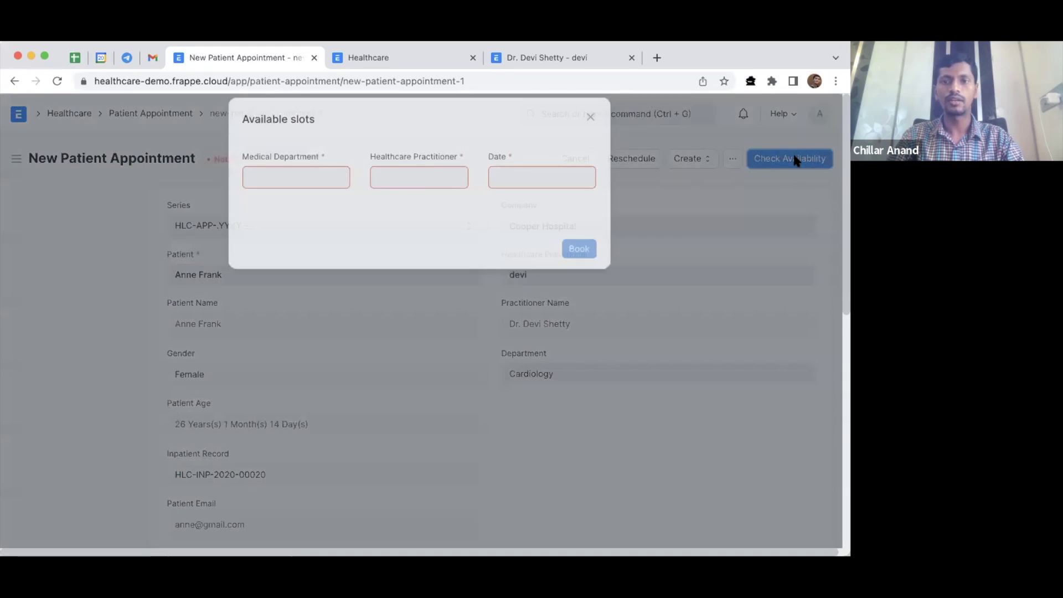
click(407, 194)
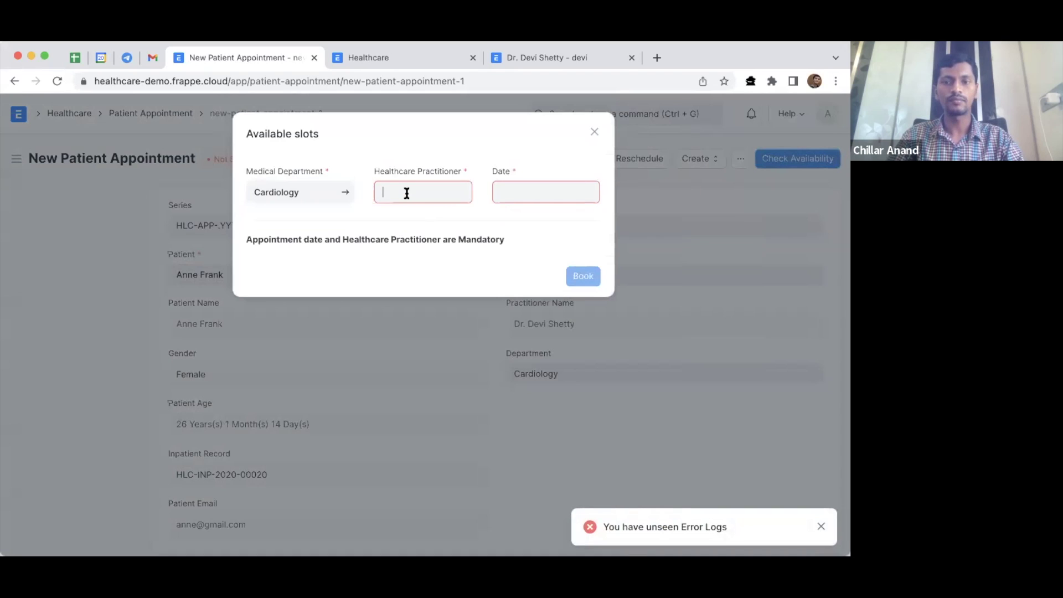
text(devi)
click(520, 191)
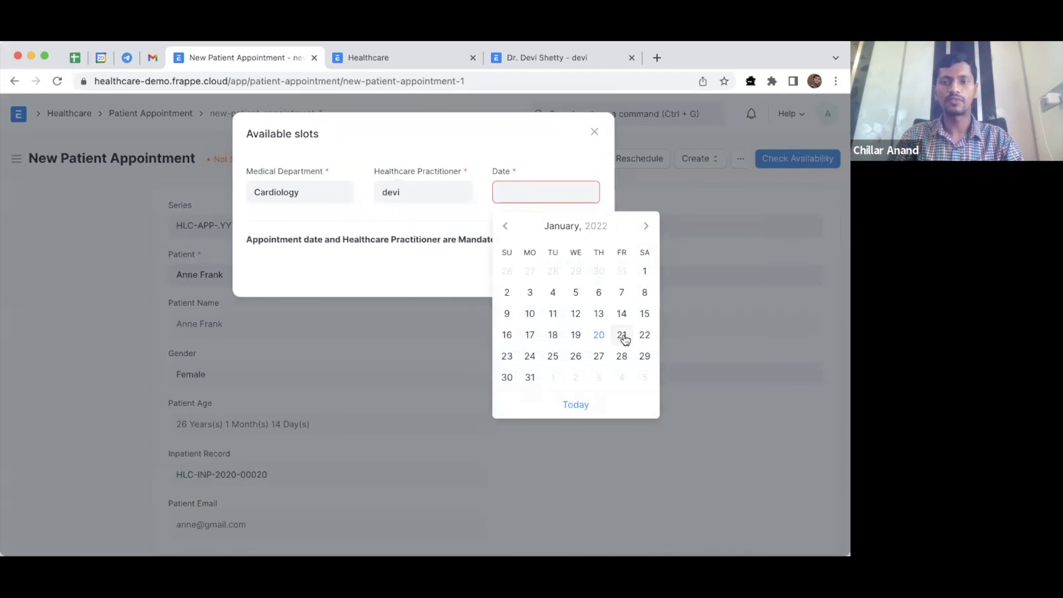
click(531, 356)
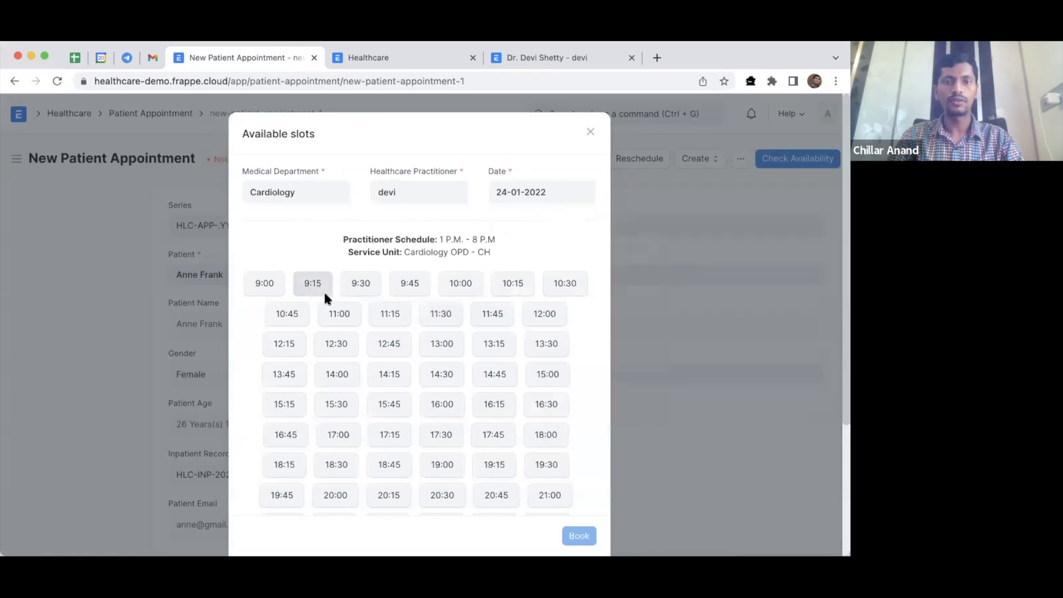
Book the patient's appointment in the 9:00 slot of the 1 P.M. - 8 P.M practitioner schedule
scroll(380, 340, down, 2)
scroll(380, 340, down, 2)
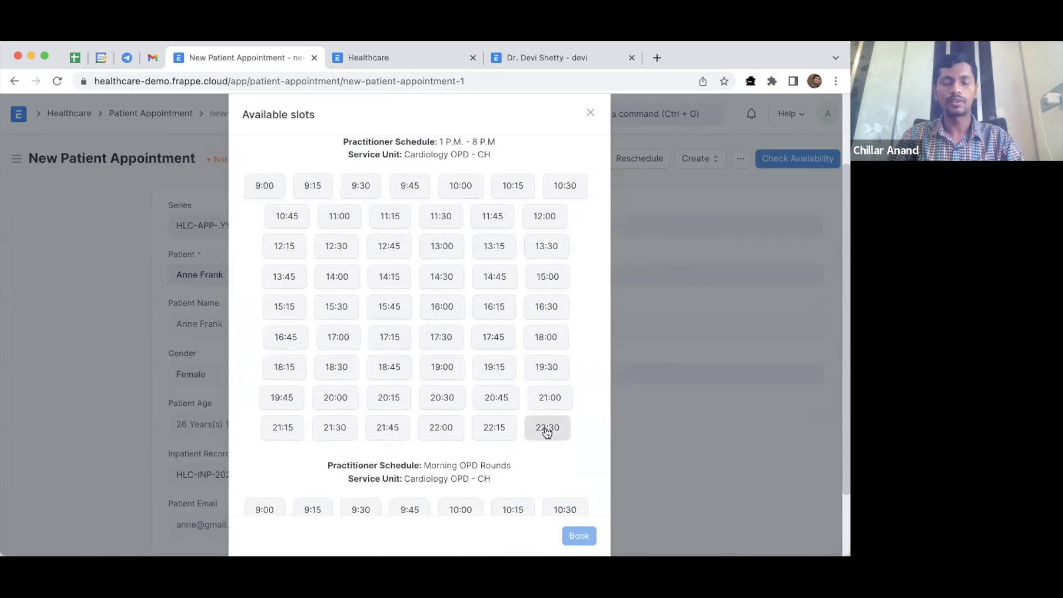
click(265, 188)
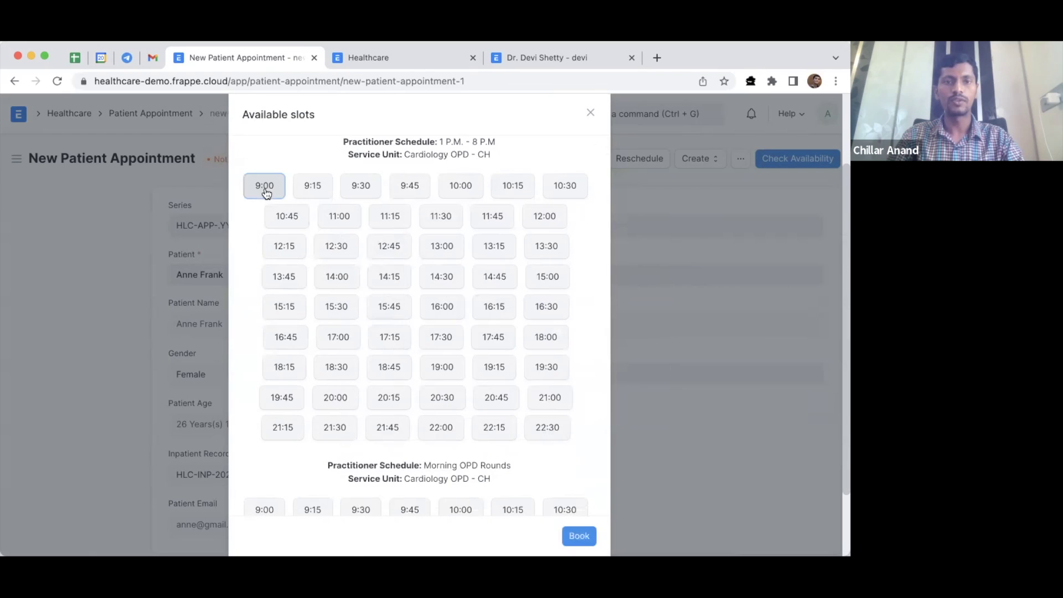
scroll(413, 280, down, 3)
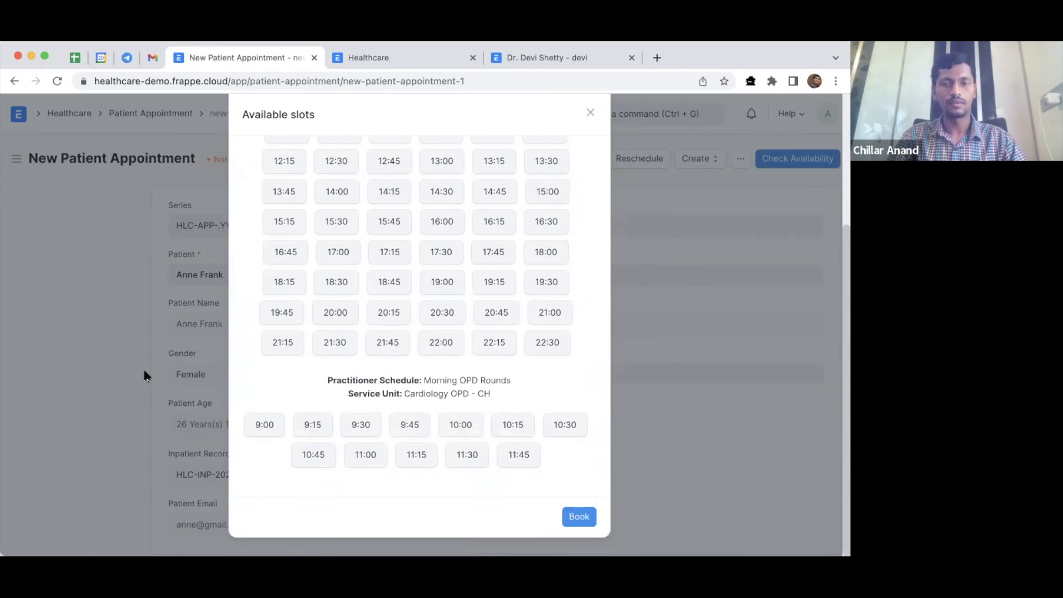
click(579, 518)
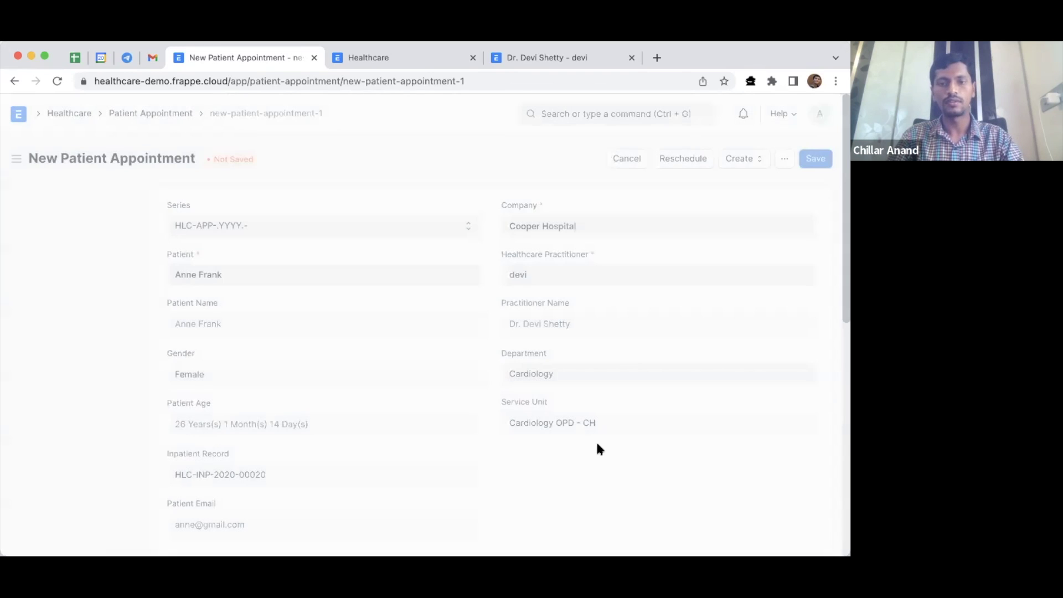
scroll(327, 166, down, 1)
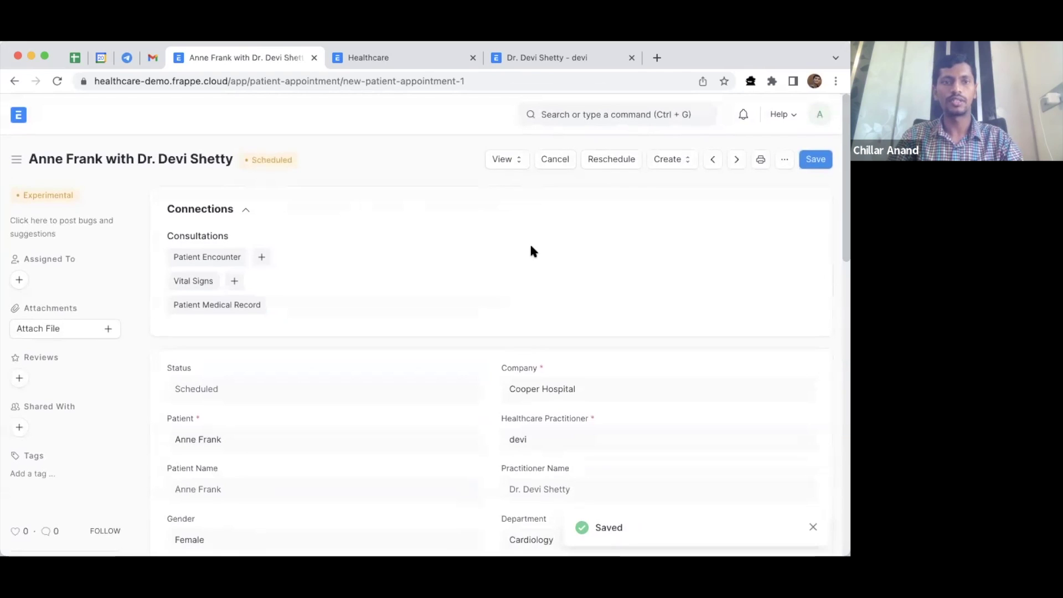
Leave the saved appointment and search for Healthcare Settings to open its configuration page
click(20, 116)
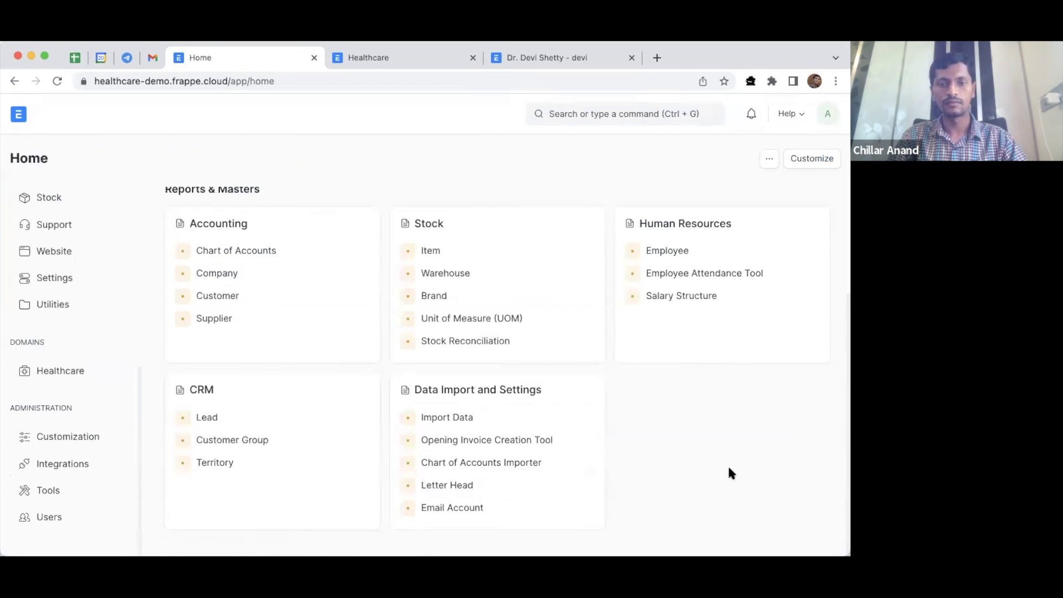
scroll(653, 252, up, 3)
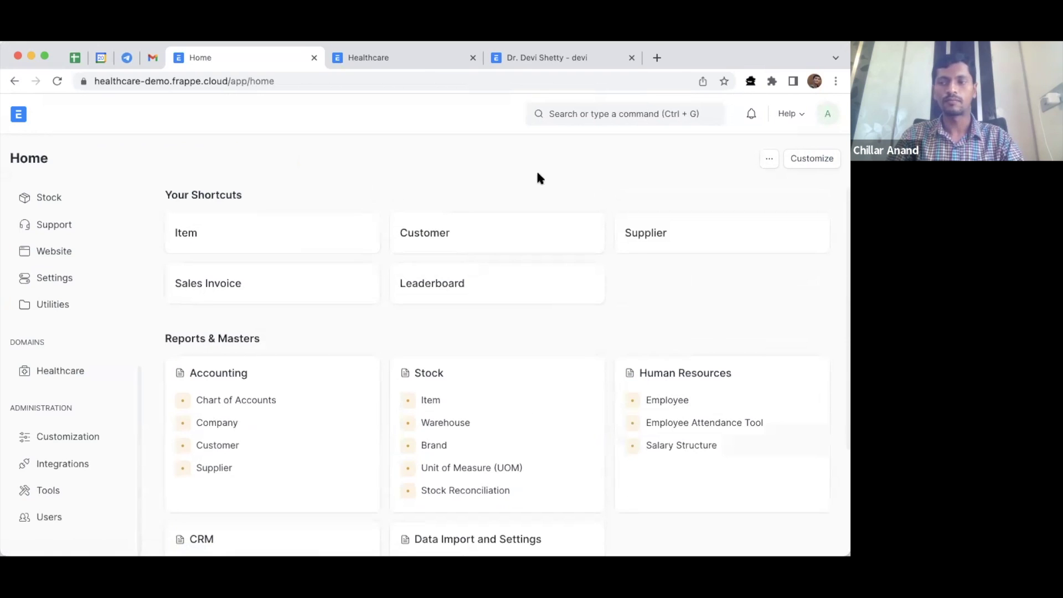
click(560, 114)
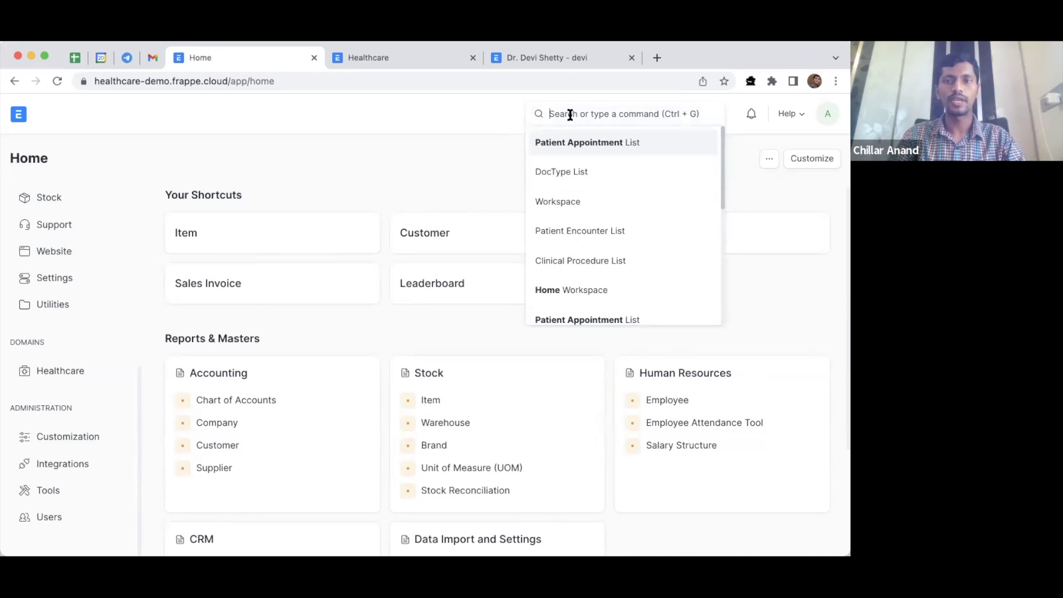
text(healthcare se)
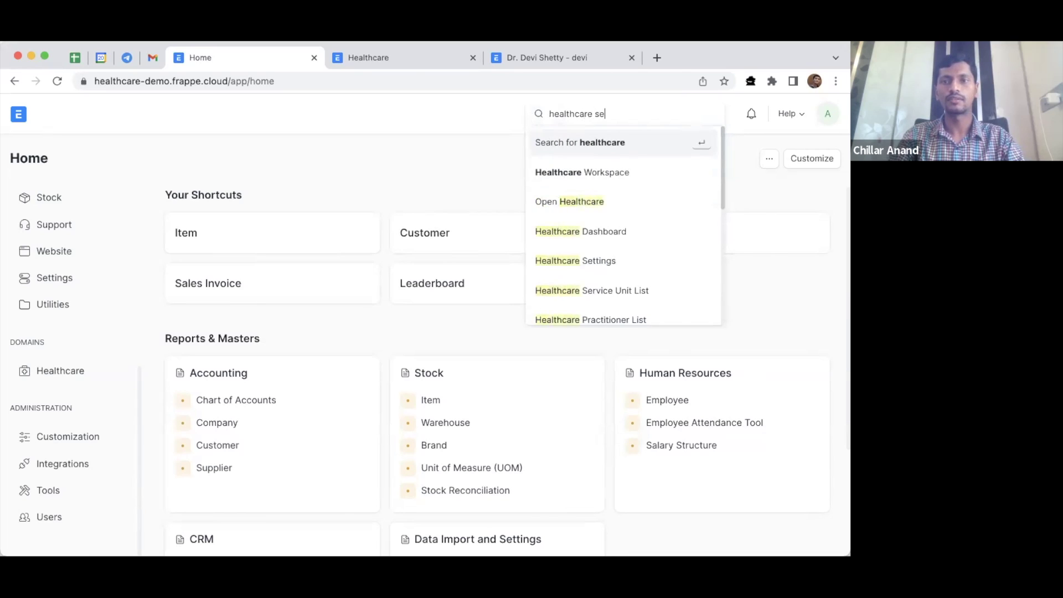
text(tt)
click(606, 161)
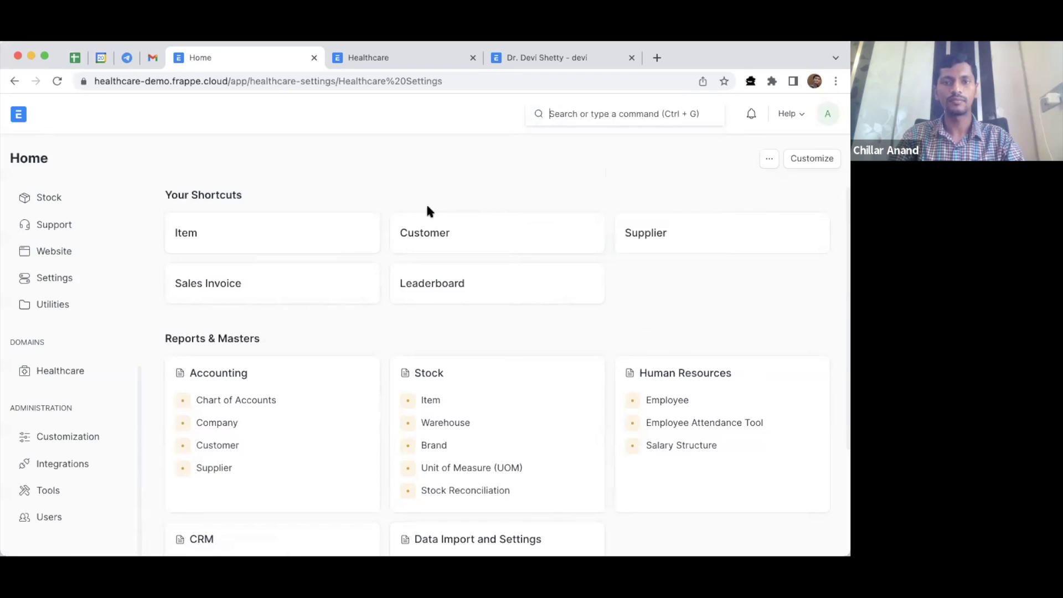
scroll(427, 207, down, 3)
scroll(427, 206, up, 3)
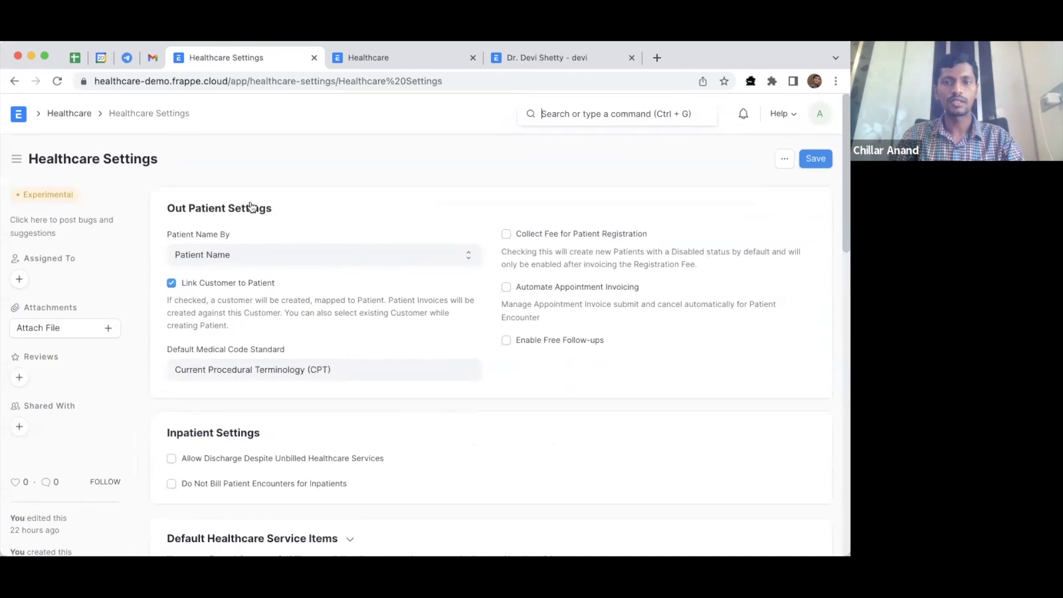
Enable the Appointment Reminder and Patient Registration messages under Out Patient SMS Alerts and save the settings
scroll(350, 232, down, 6)
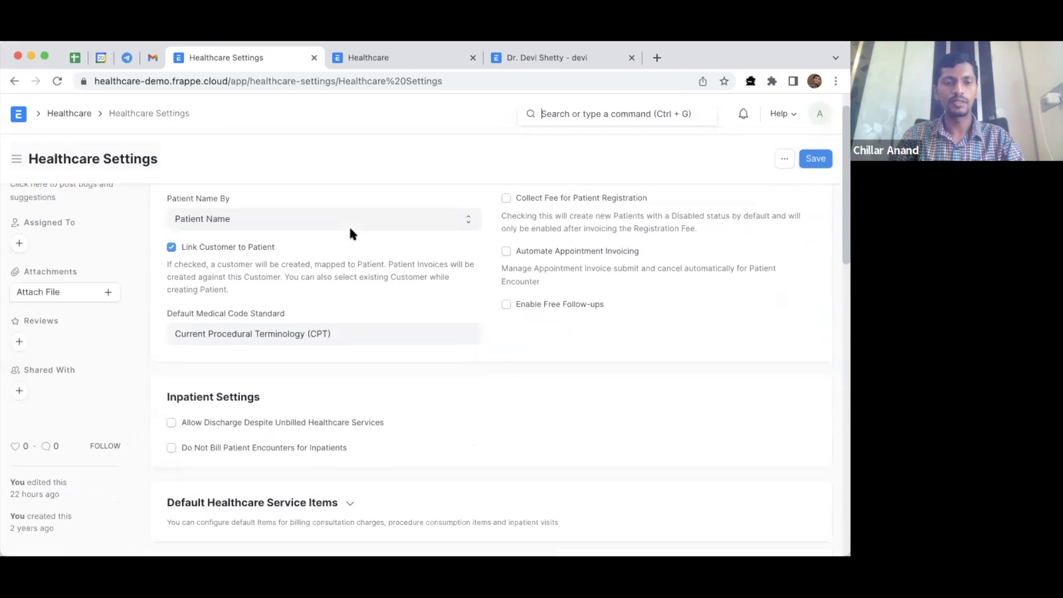
scroll(351, 235, down, 2)
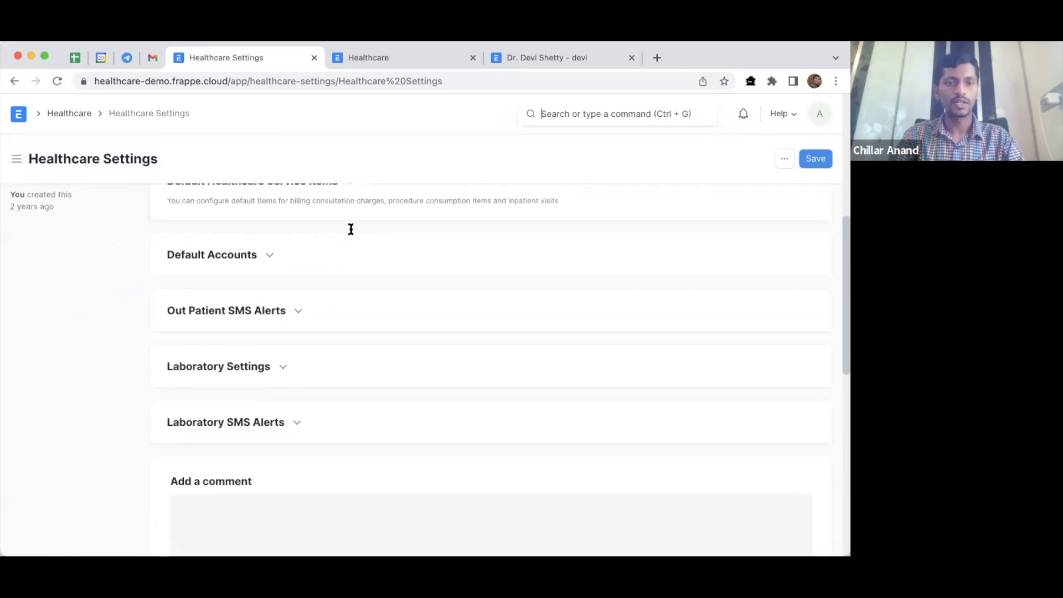
click(317, 301)
scroll(377, 315, down, 1)
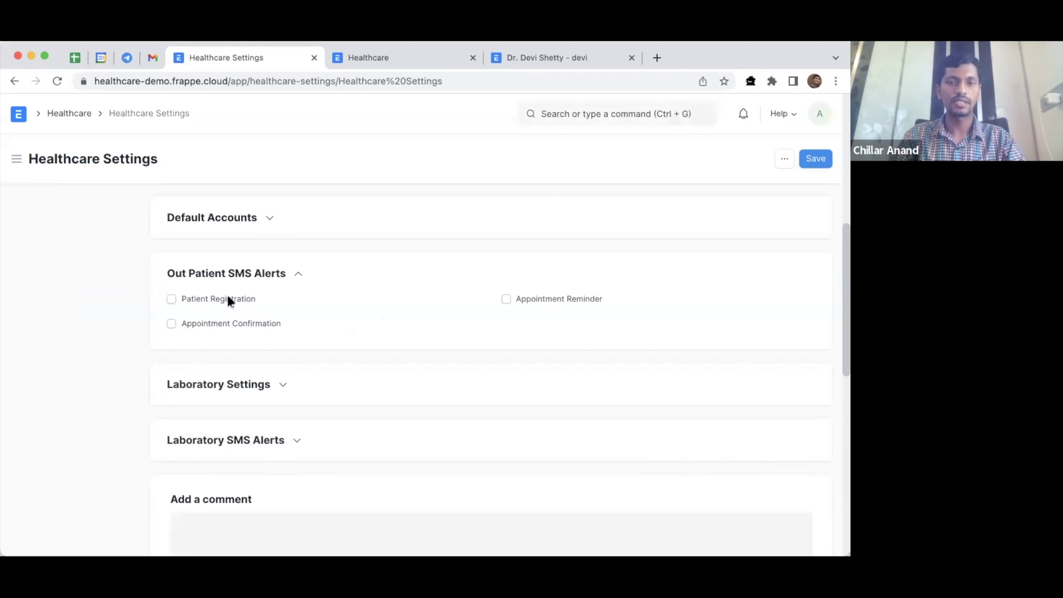
click(514, 299)
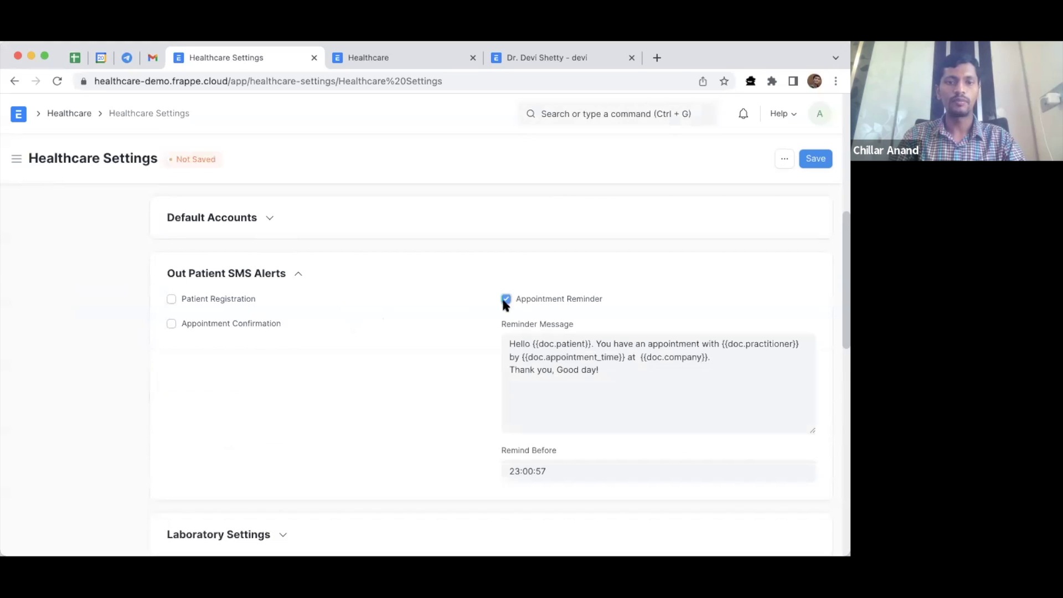
click(212, 299)
scroll(299, 349, down, 1)
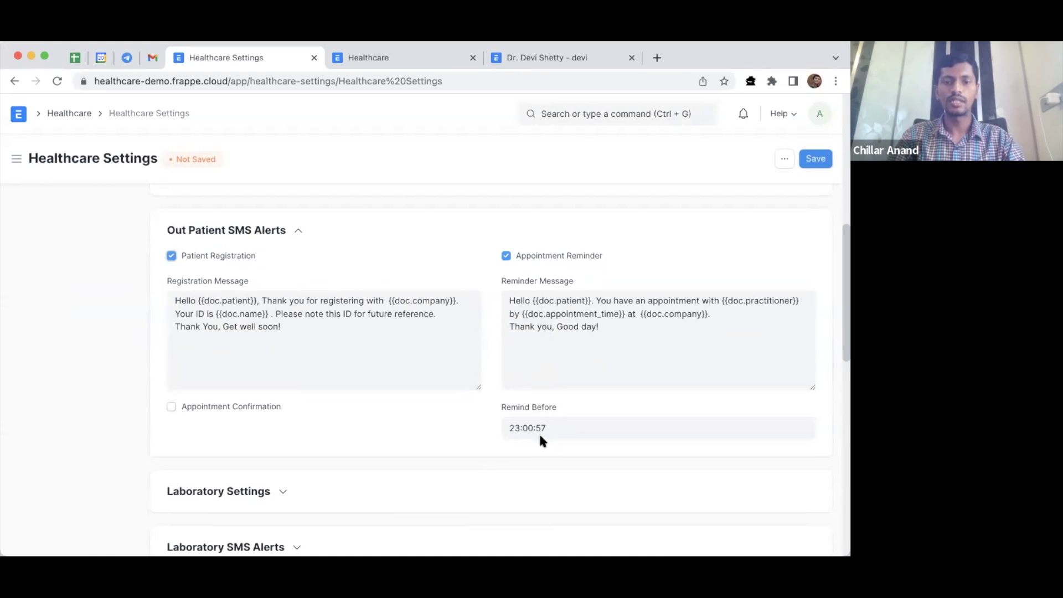
click(812, 159)
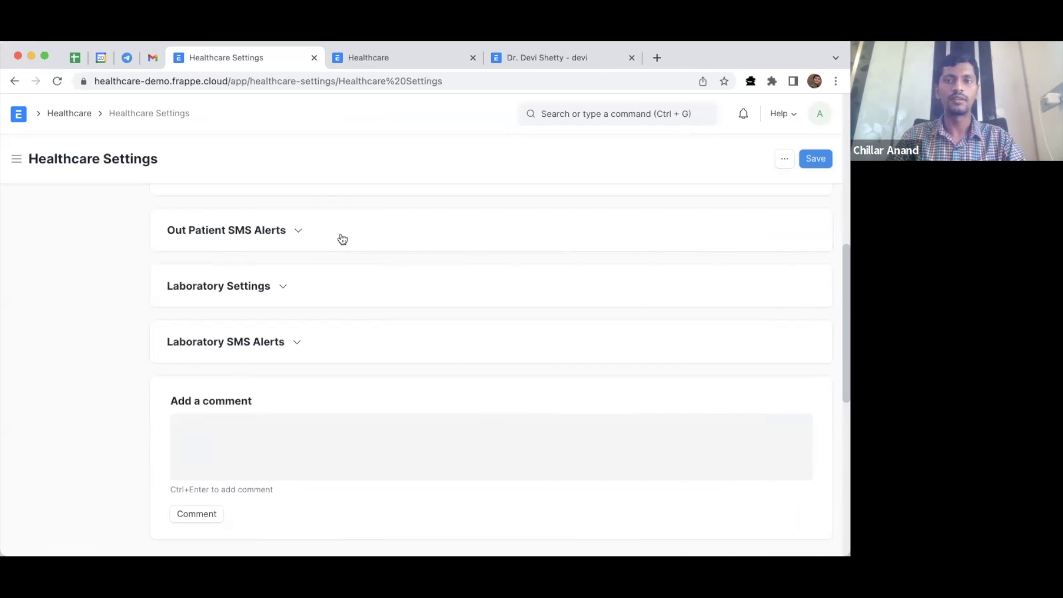
Find the Notification list and open the Follow up appointment notification
click(566, 113)
text(nof)
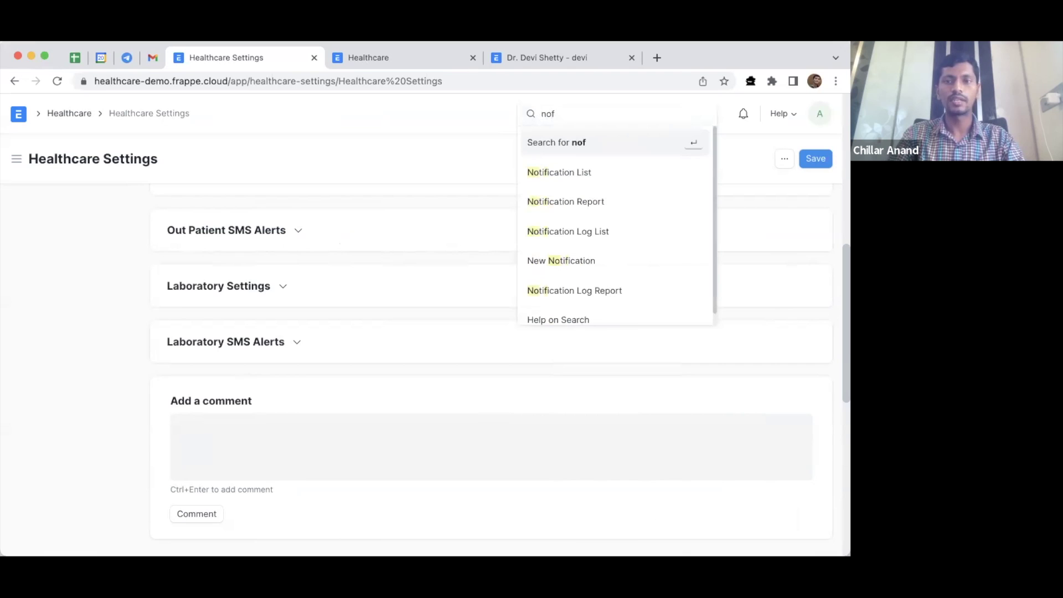
click(611, 171)
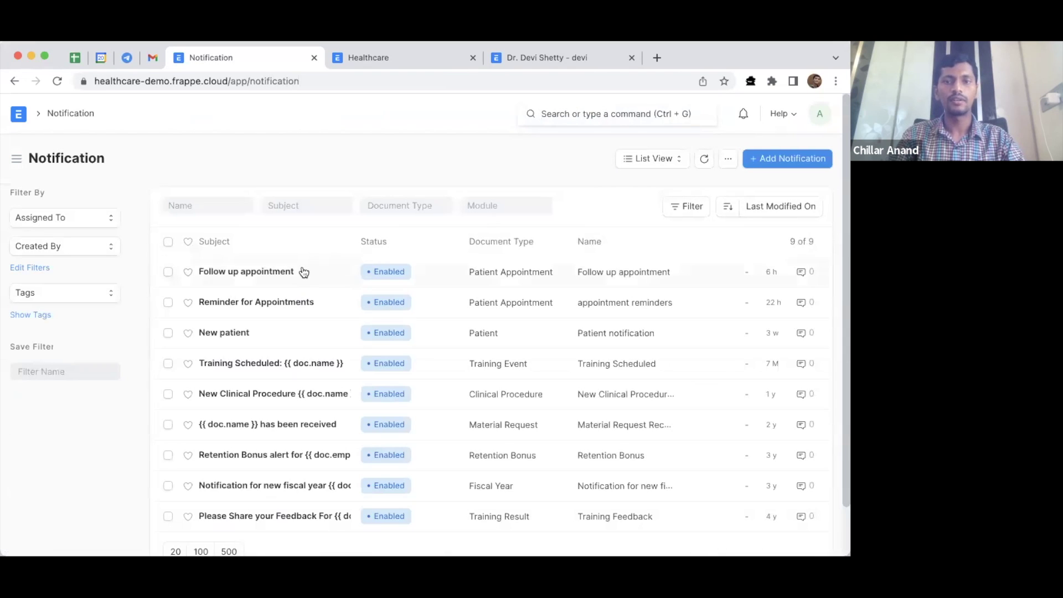
click(304, 272)
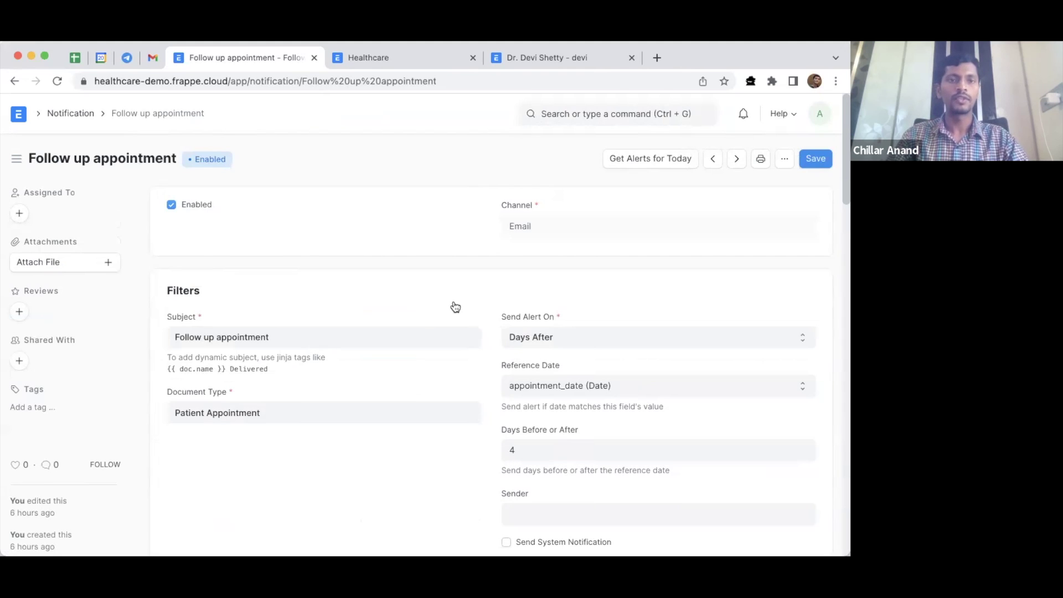
Review the Follow up appointment notification's channel, document type, alert timing and reference date
scroll(455, 306, down, 3)
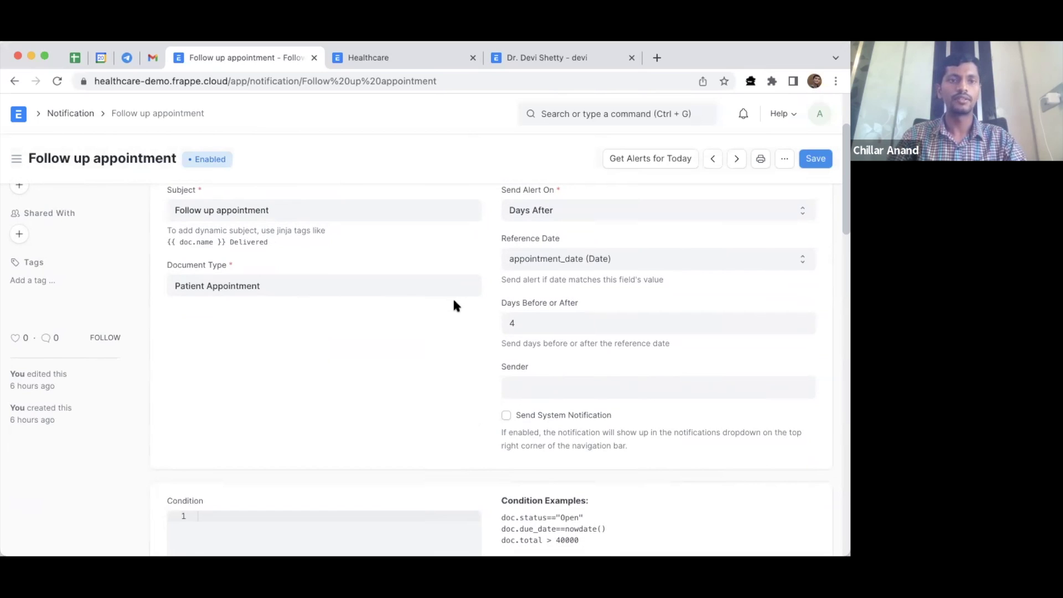
scroll(454, 301, up, 1)
scroll(454, 301, up, 3)
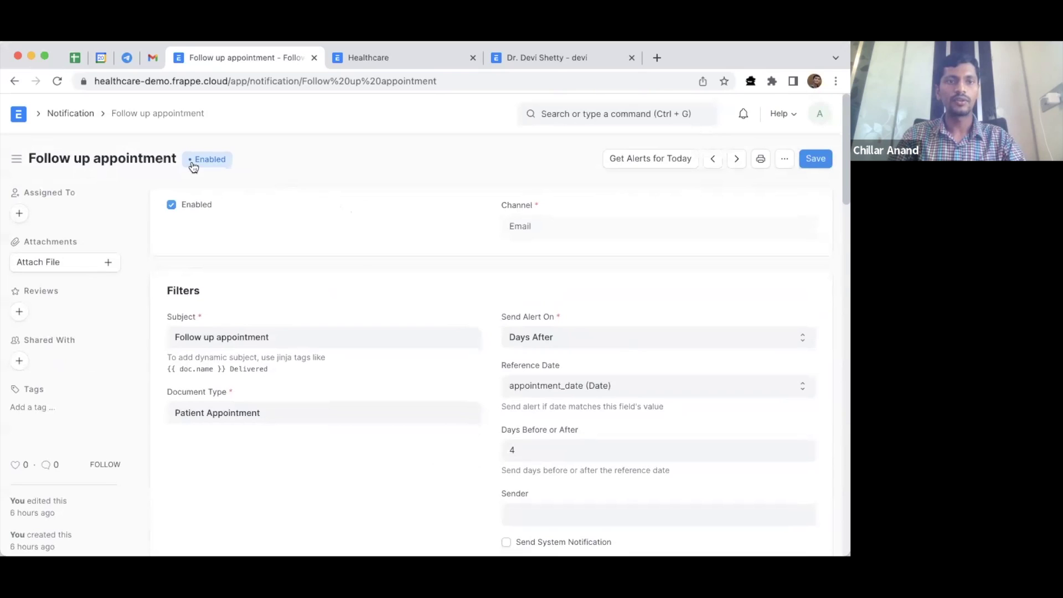
scroll(357, 261, down, 1)
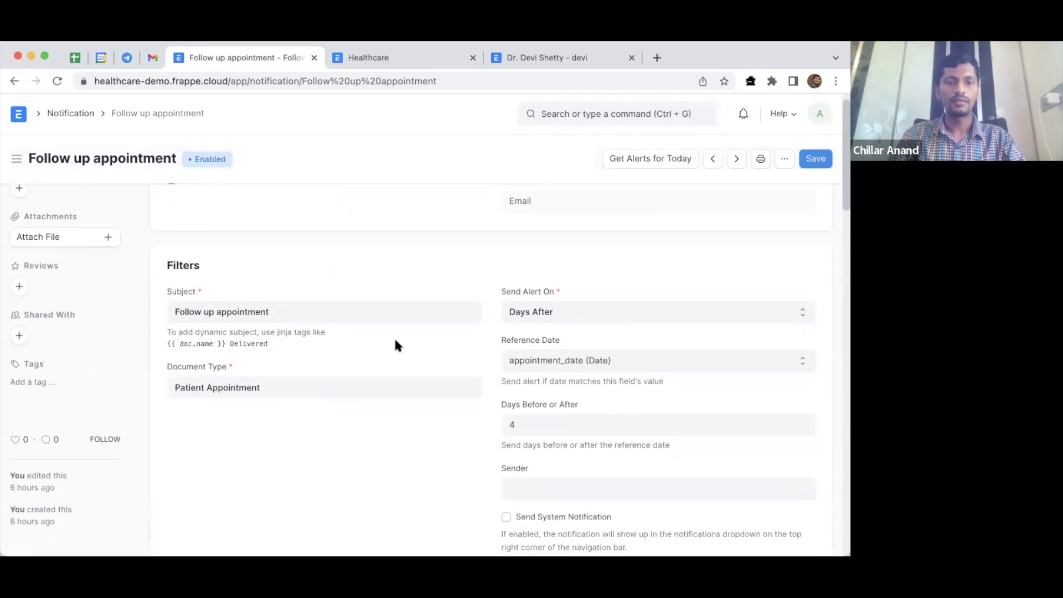
scroll(396, 345, down, 1)
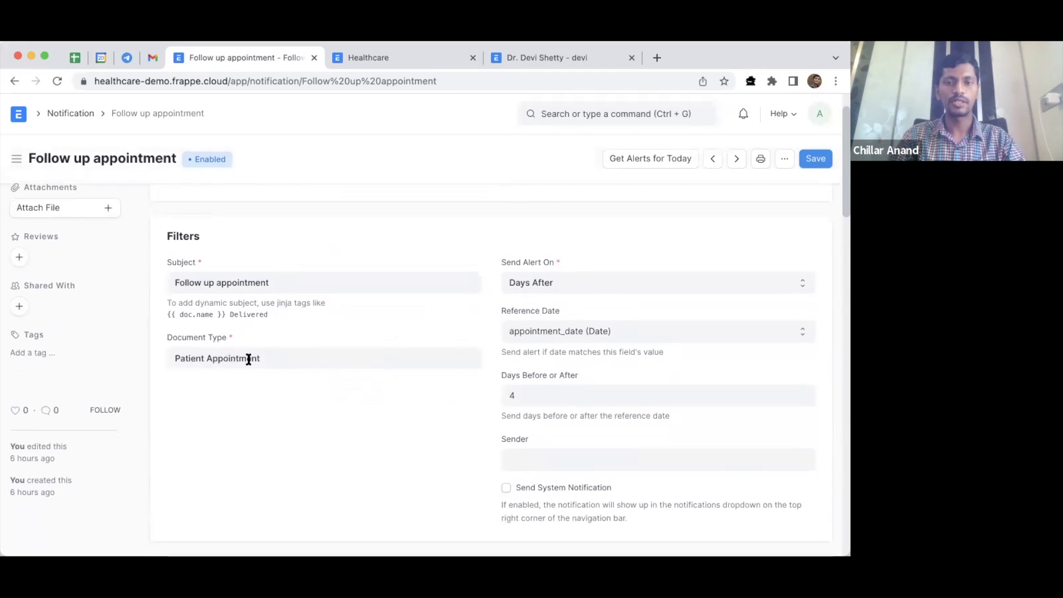
scroll(553, 353, down, 1)
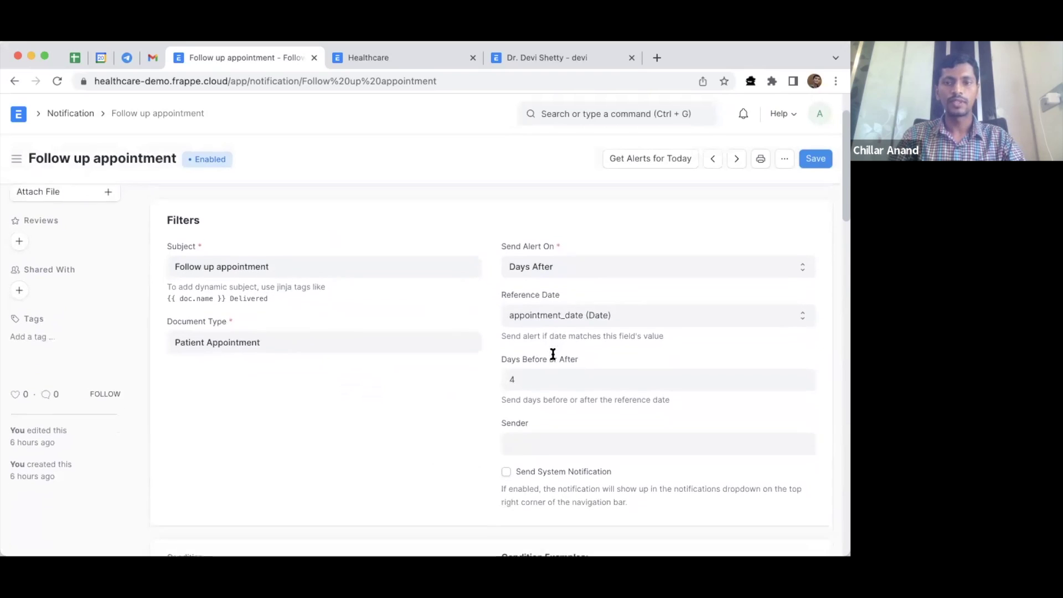
click(551, 265)
click(552, 265)
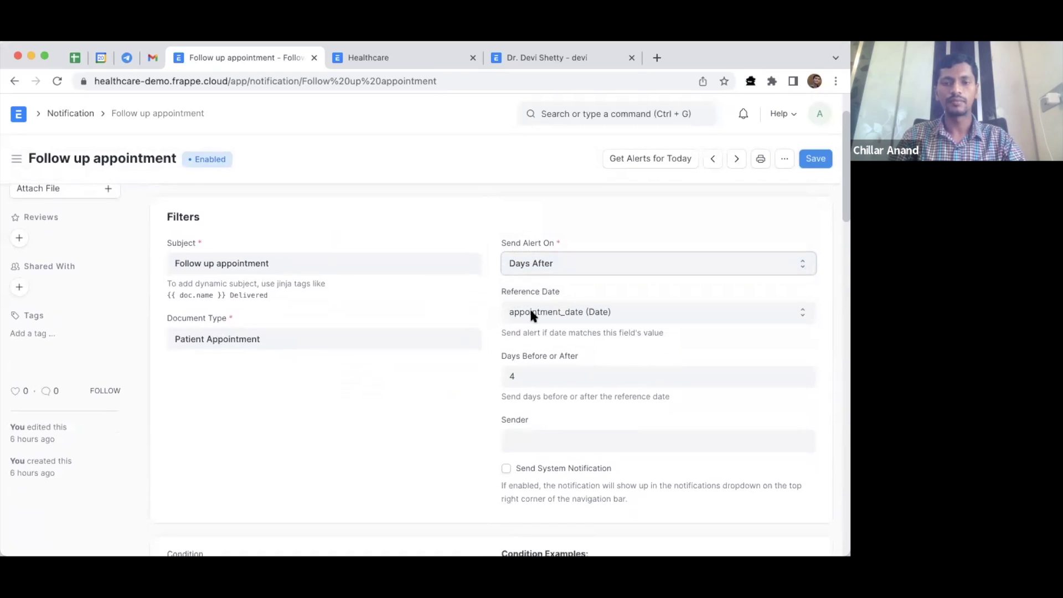
Check the notification's recipients and message text, and save the notification
scroll(531, 314, down, 6)
scroll(531, 317, down, 5)
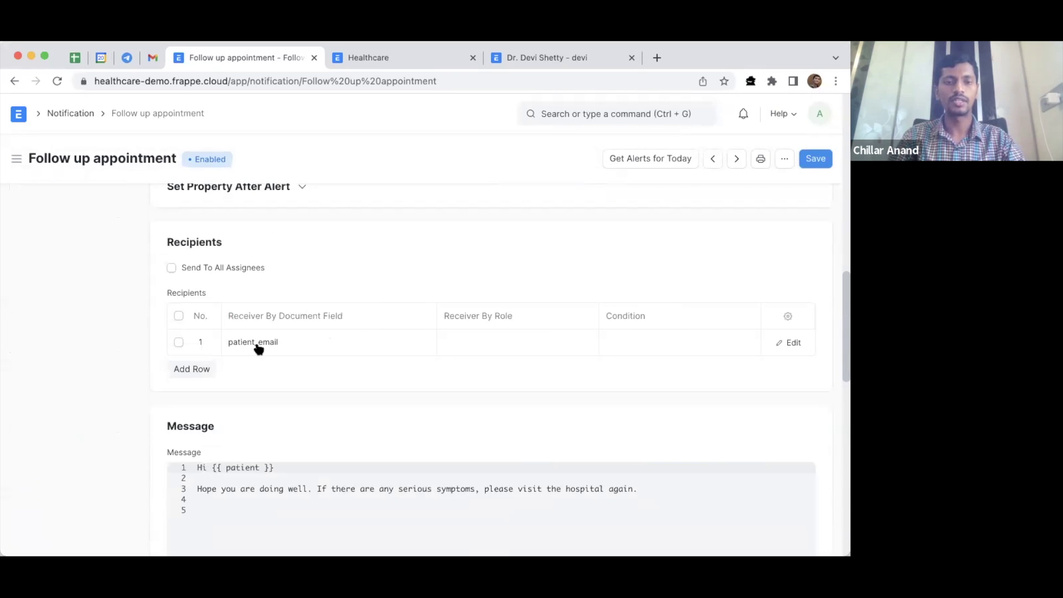
scroll(314, 347, down, 2)
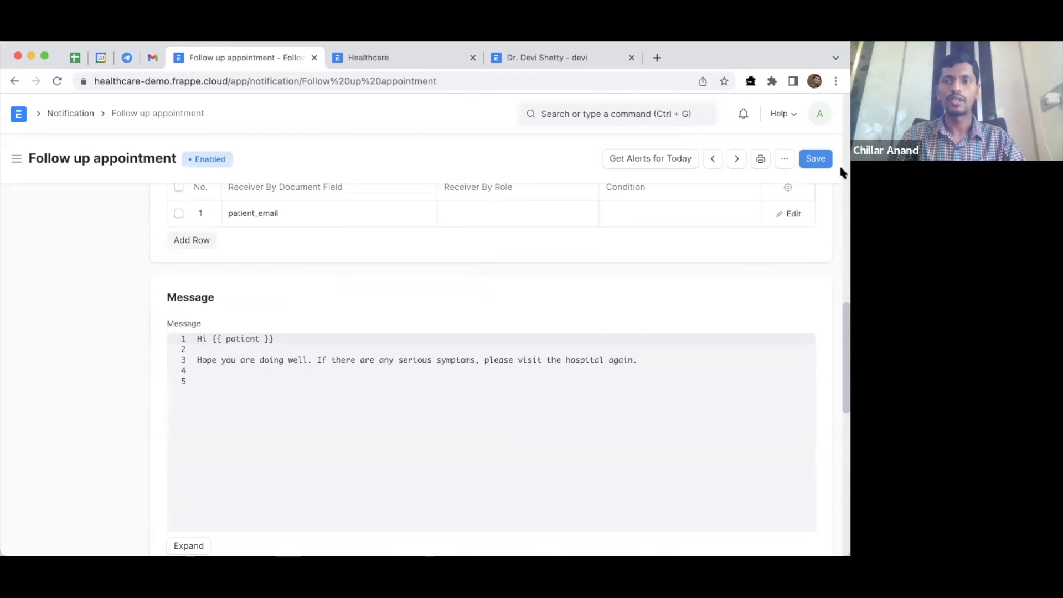
click(817, 159)
scroll(510, 289, up, 10)
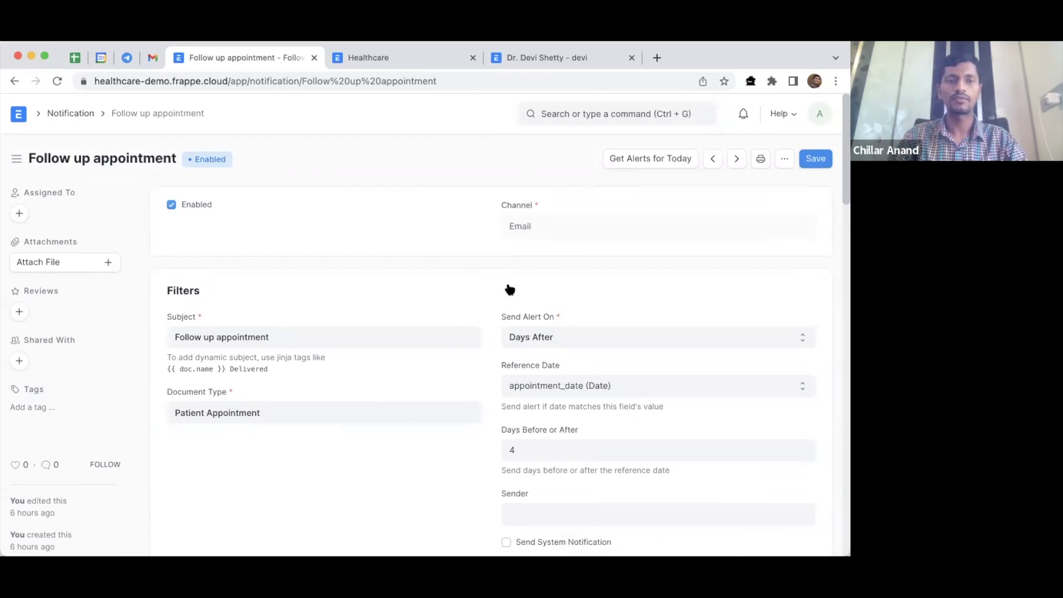
Open the Patient Appointment list and switch it to the calendar view
click(70, 113)
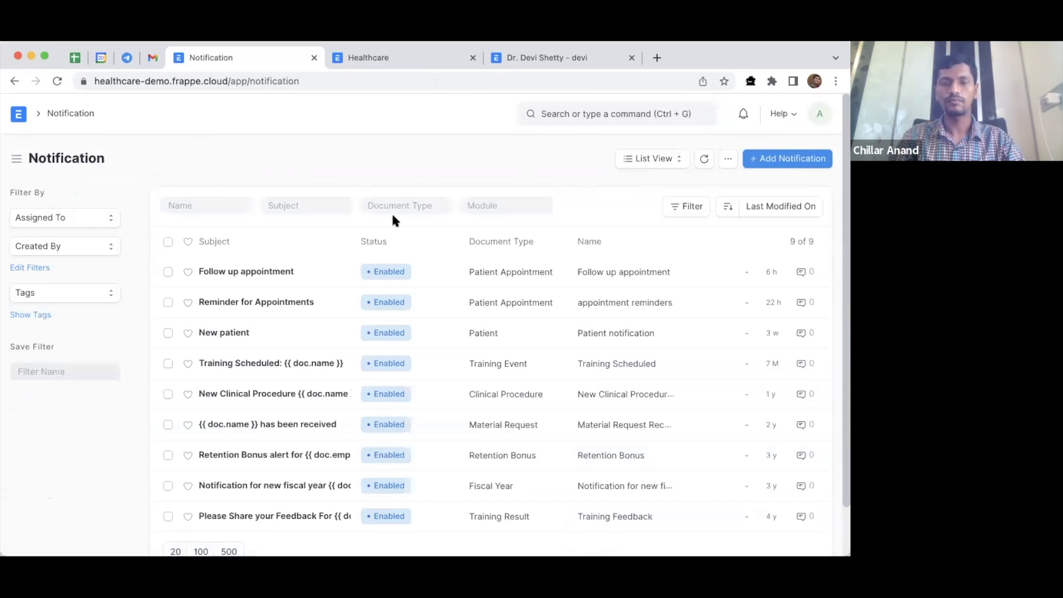
click(595, 114)
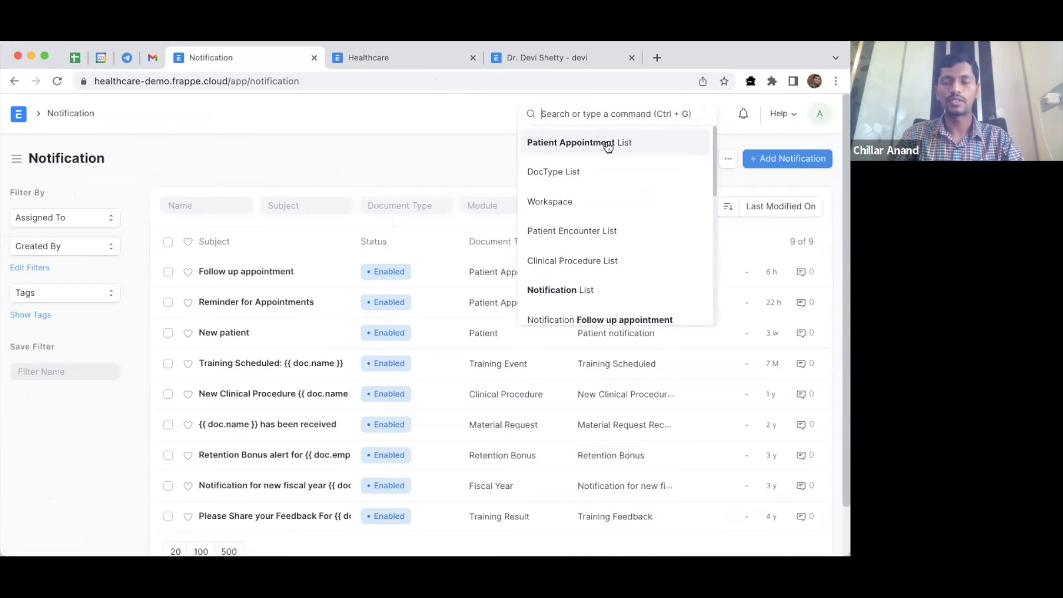
click(609, 144)
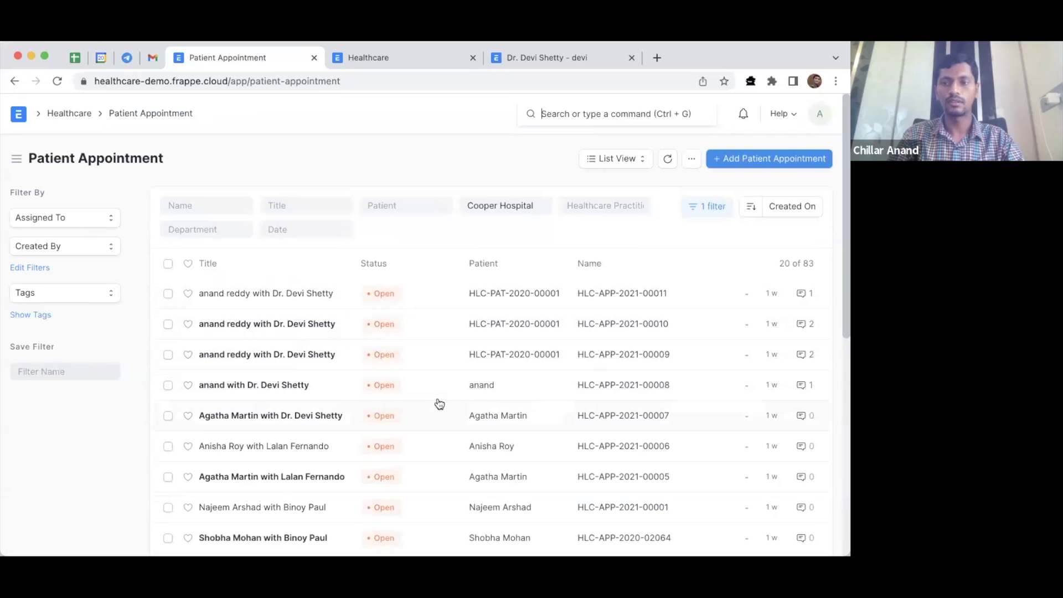
scroll(438, 404, down, 5)
scroll(437, 403, up, 5)
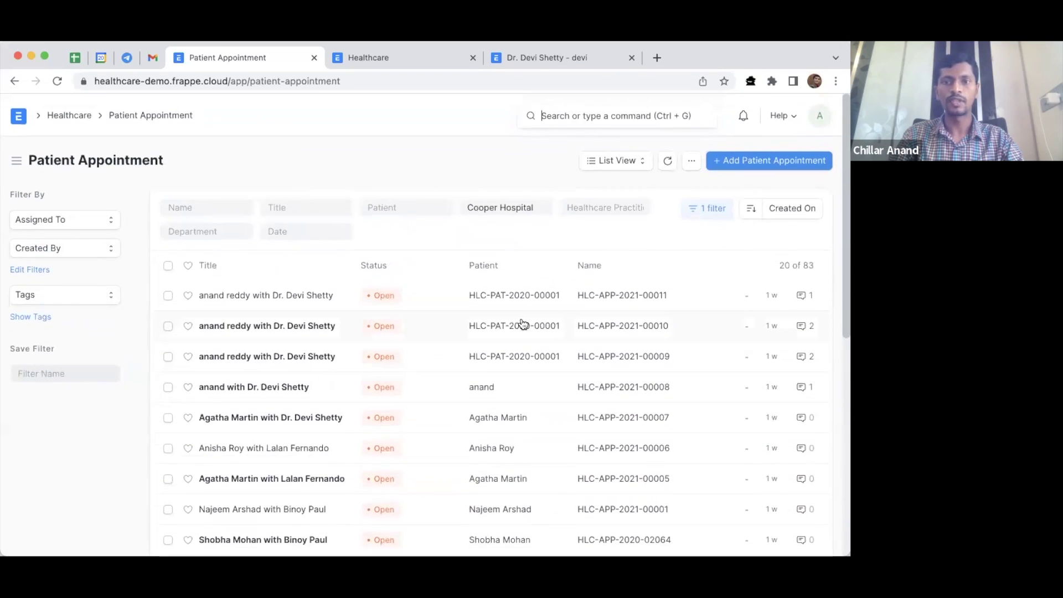
click(617, 161)
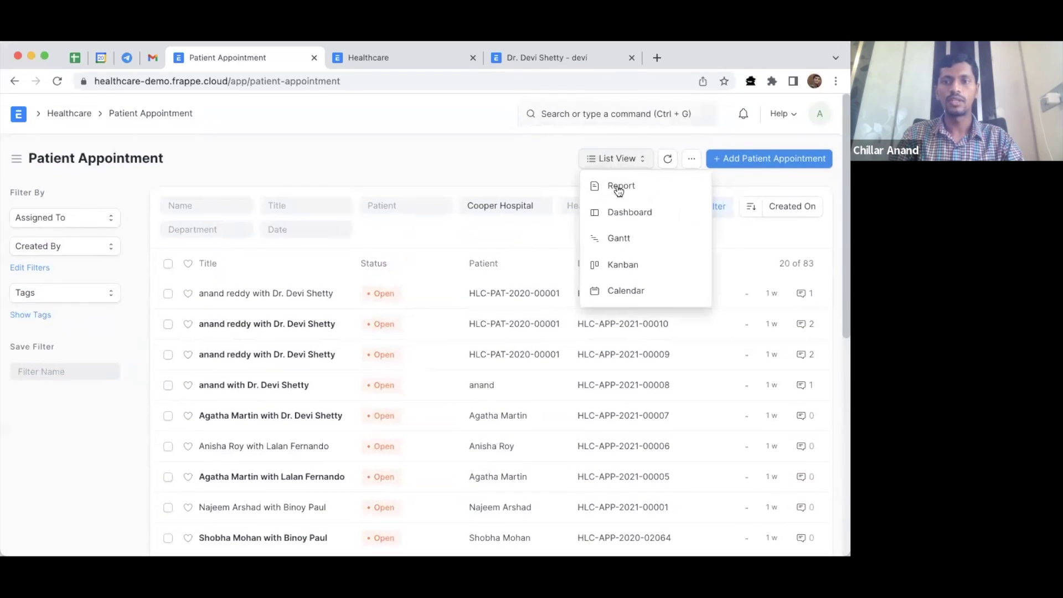
click(630, 298)
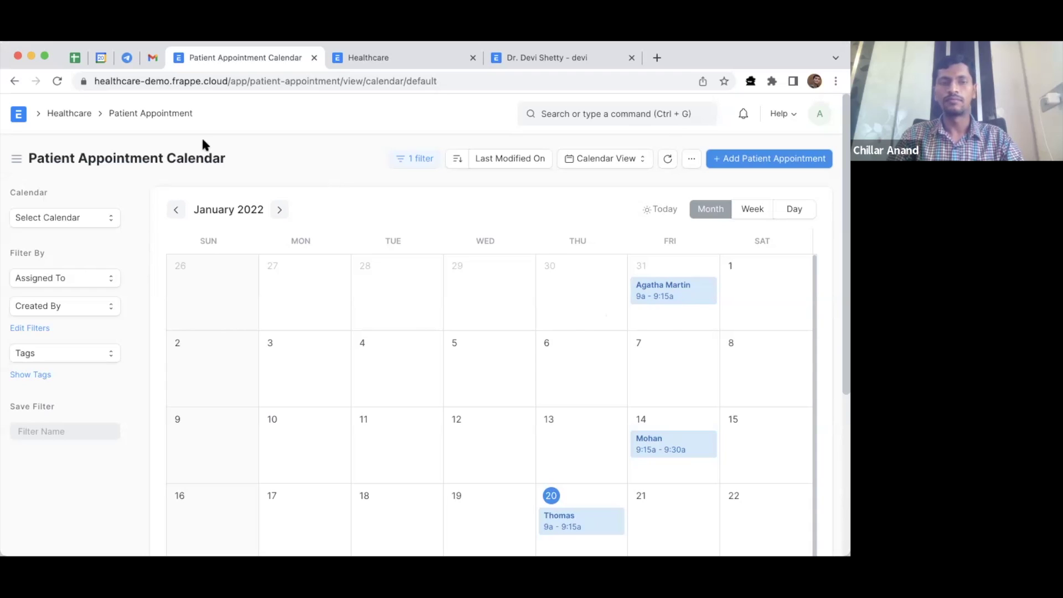
Return to the Healthcare workspace, find the Patient Encounter list and start a new patient encounter
click(70, 114)
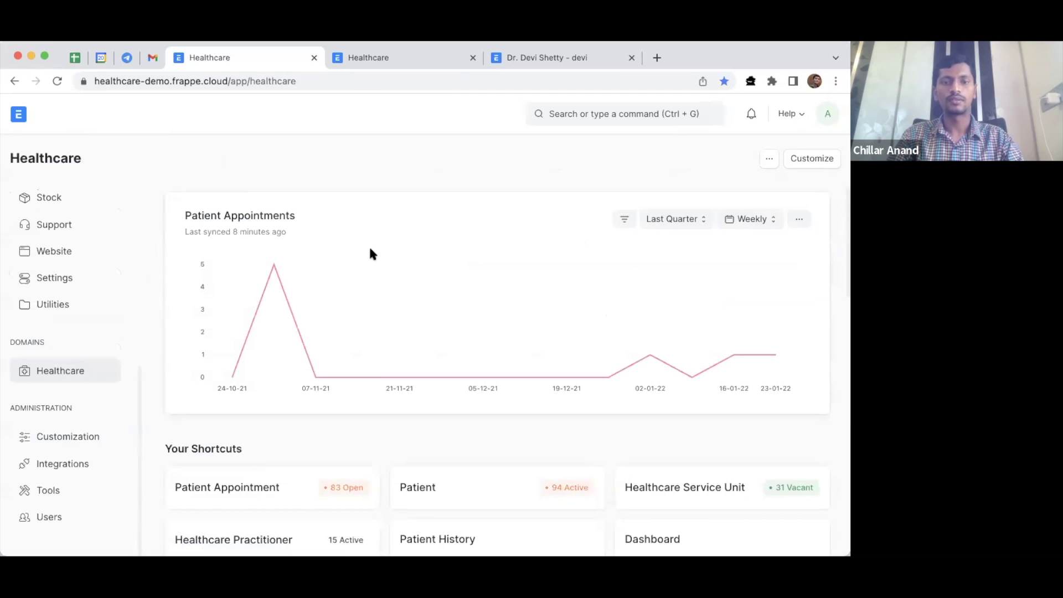
scroll(370, 252, down, 5)
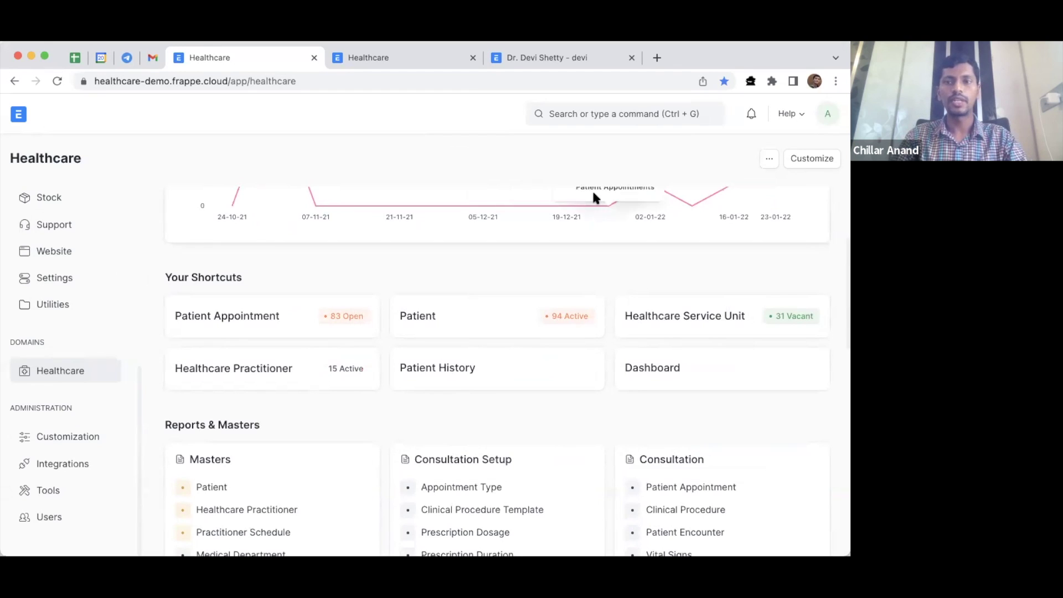
click(594, 111)
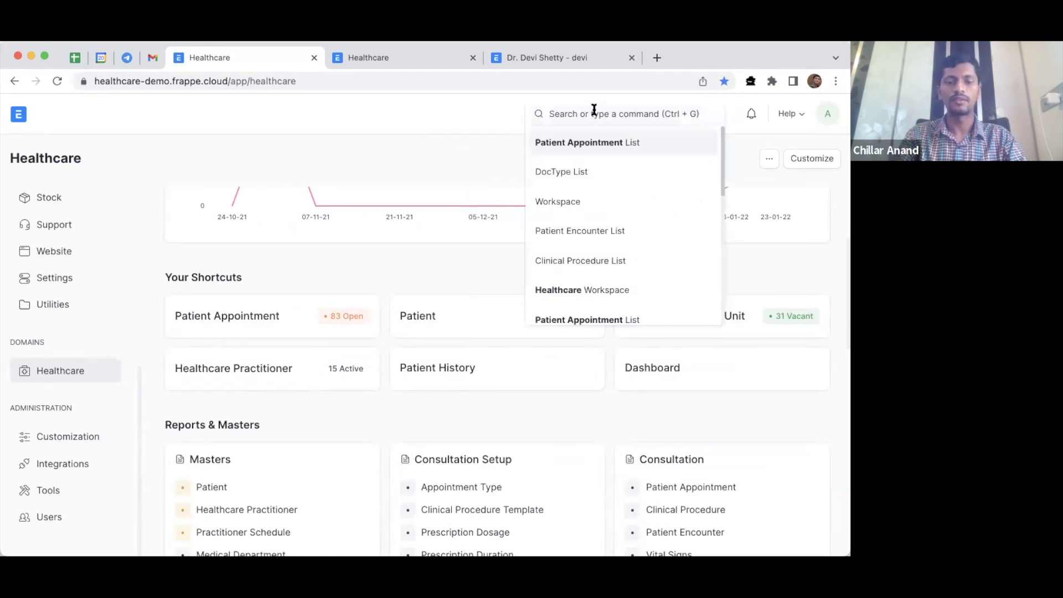
text(patient enc)
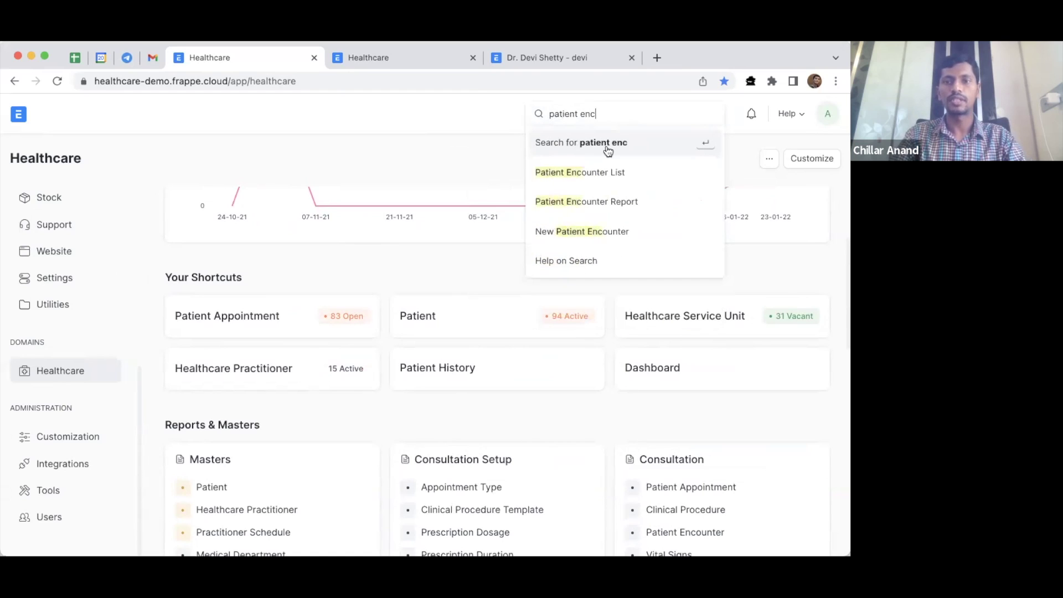
click(611, 173)
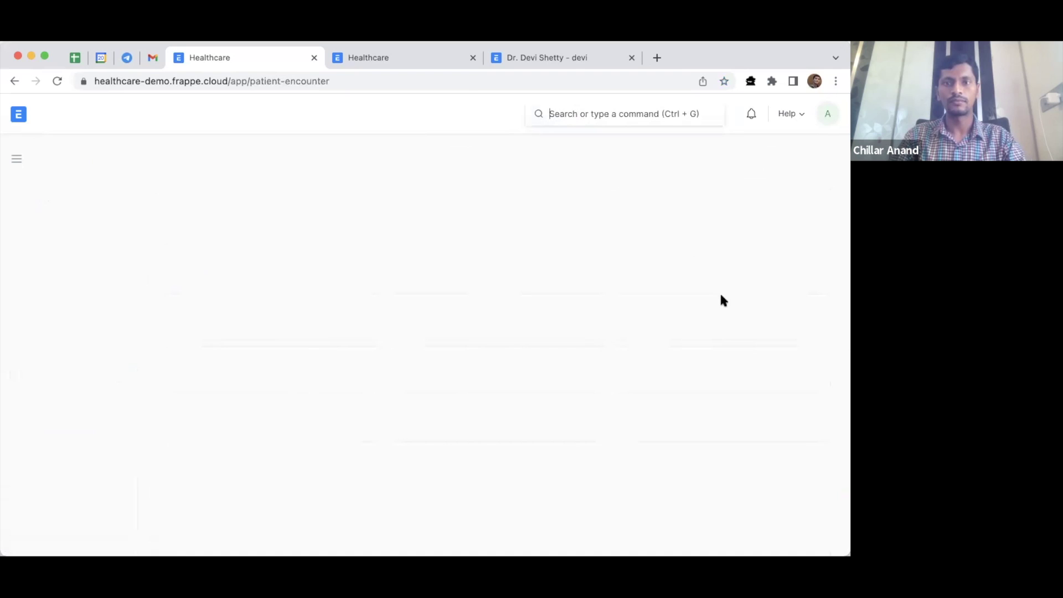
click(781, 159)
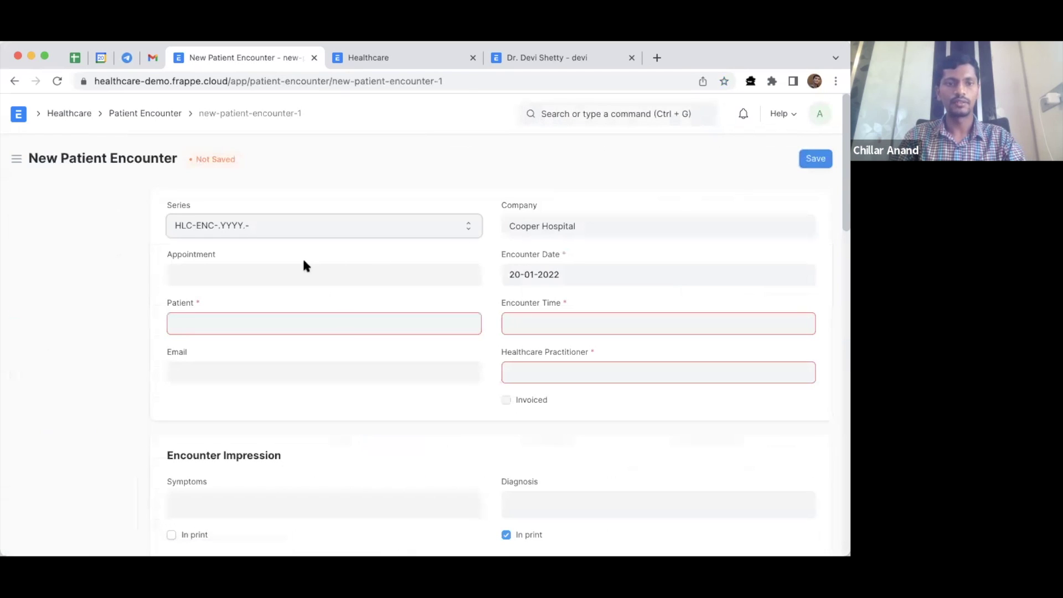
Select the patient for the new encounter and set the encounter time to the current time
click(271, 327)
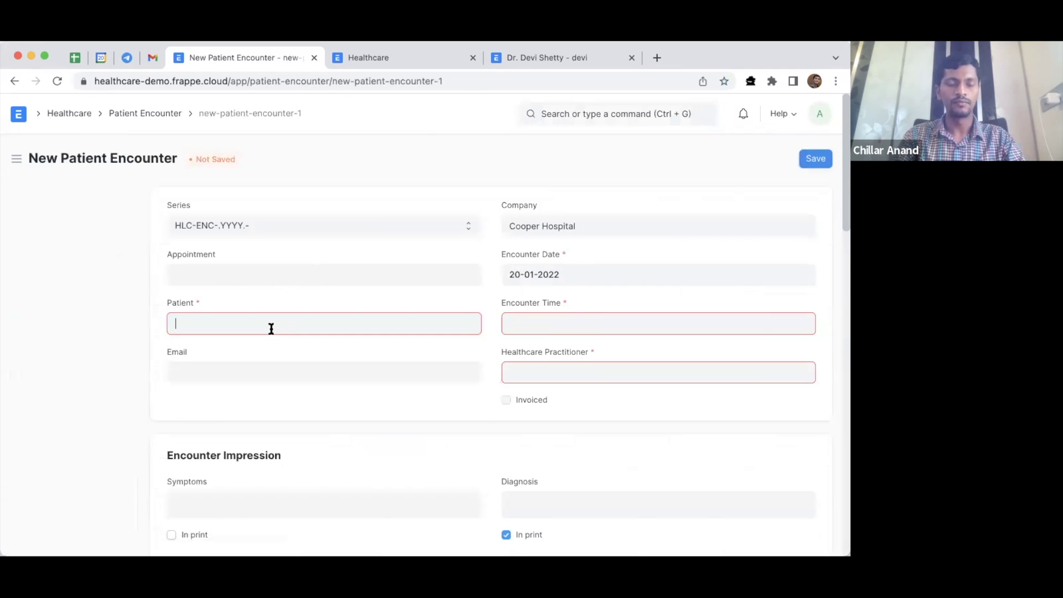
text(anne)
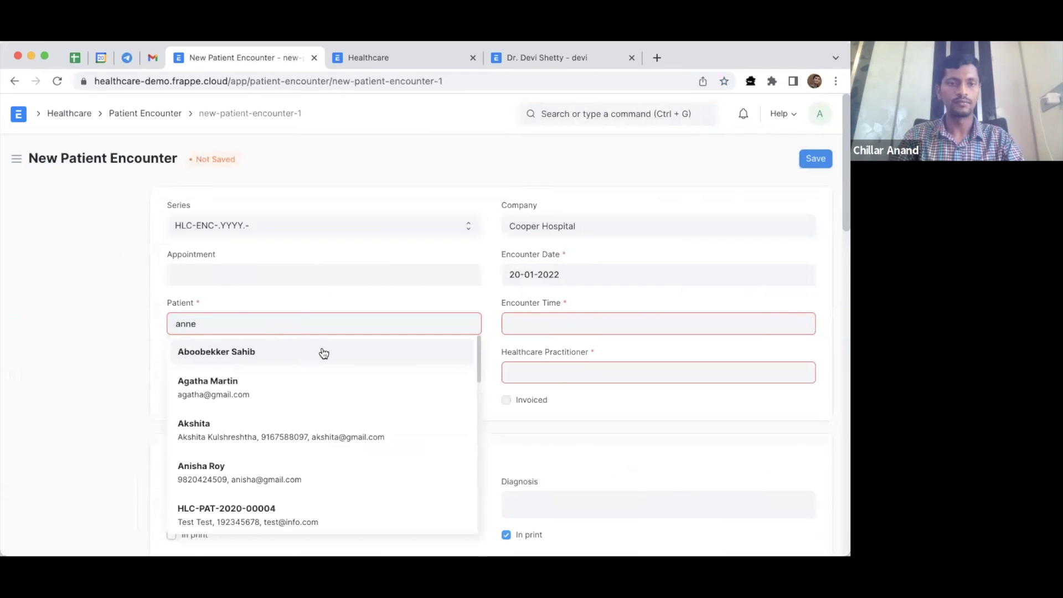
click(322, 350)
click(542, 328)
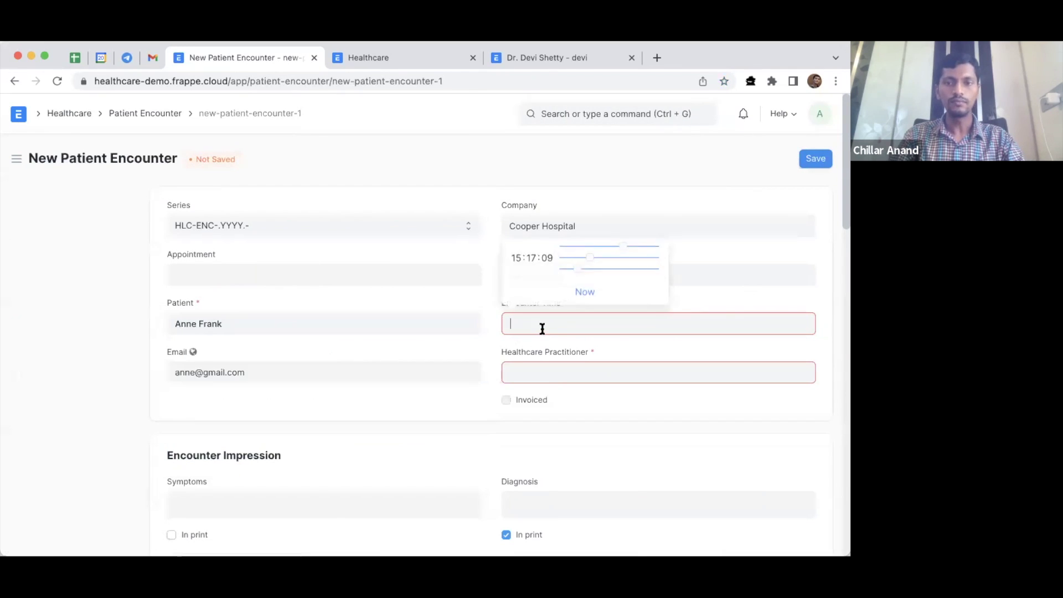
click(569, 292)
Select the Cardiology doctor as the encounter's healthcare practitioner and save the encounter
click(565, 372)
text(devi)
click(577, 394)
scroll(649, 325, down, 1)
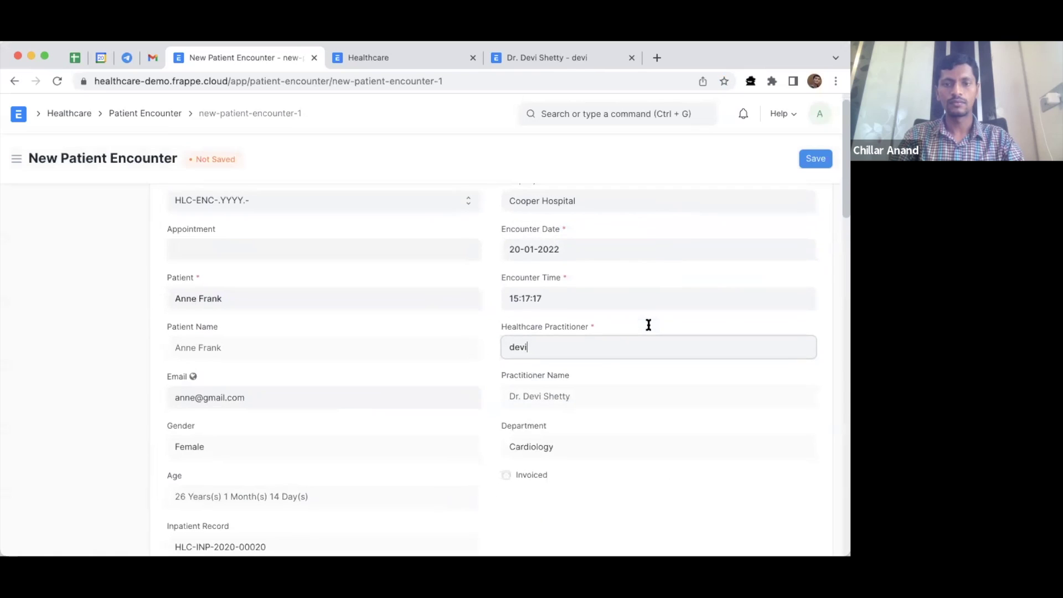
click(814, 160)
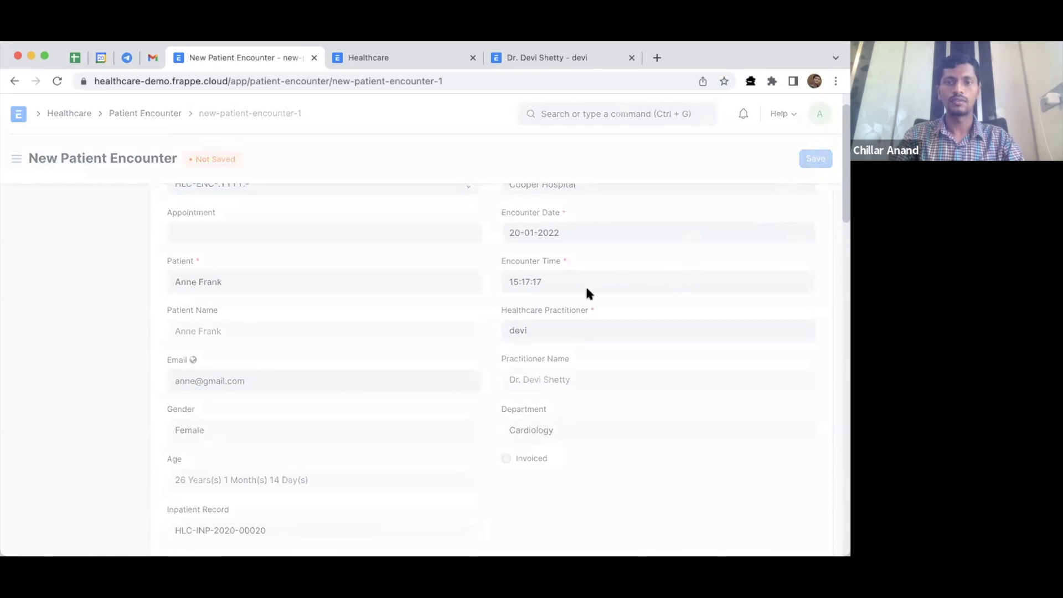
Add Cold and Dry Cough as symptoms in the encounter impression
scroll(476, 298, down, 5)
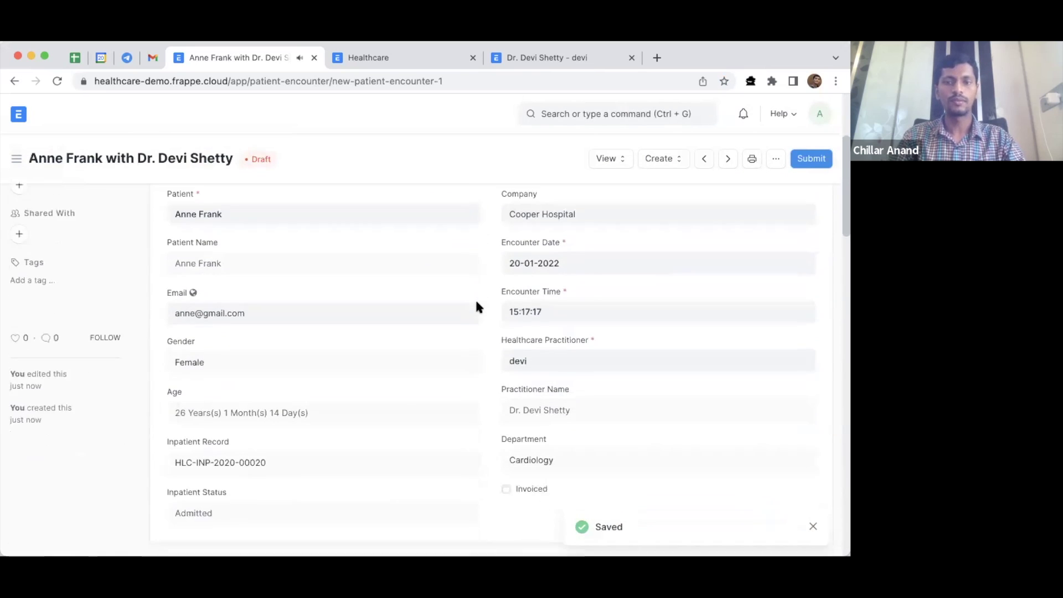
scroll(477, 303, down, 6)
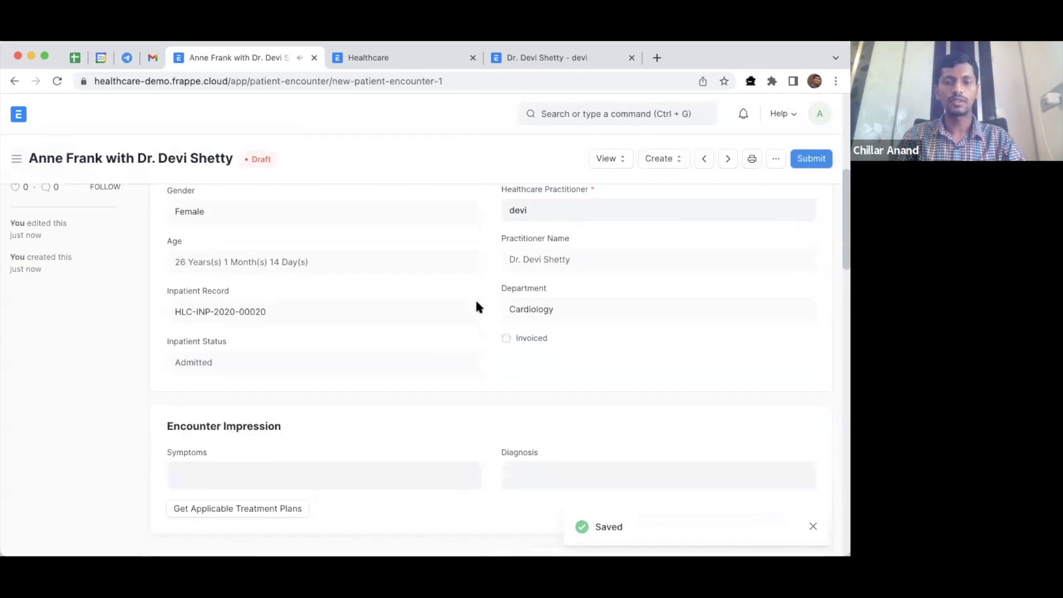
scroll(477, 302, up, 1)
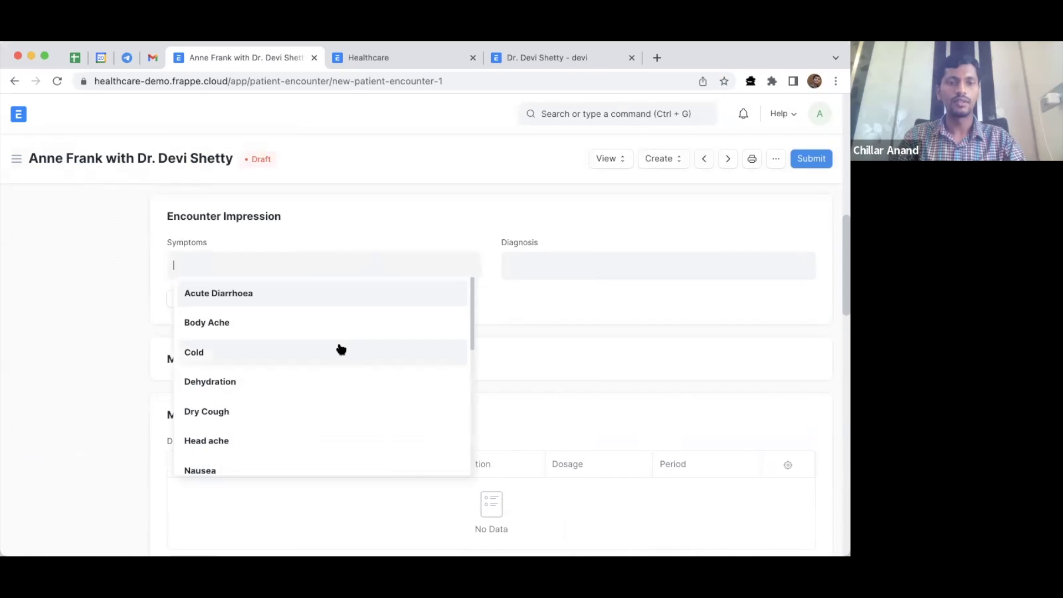
click(339, 350)
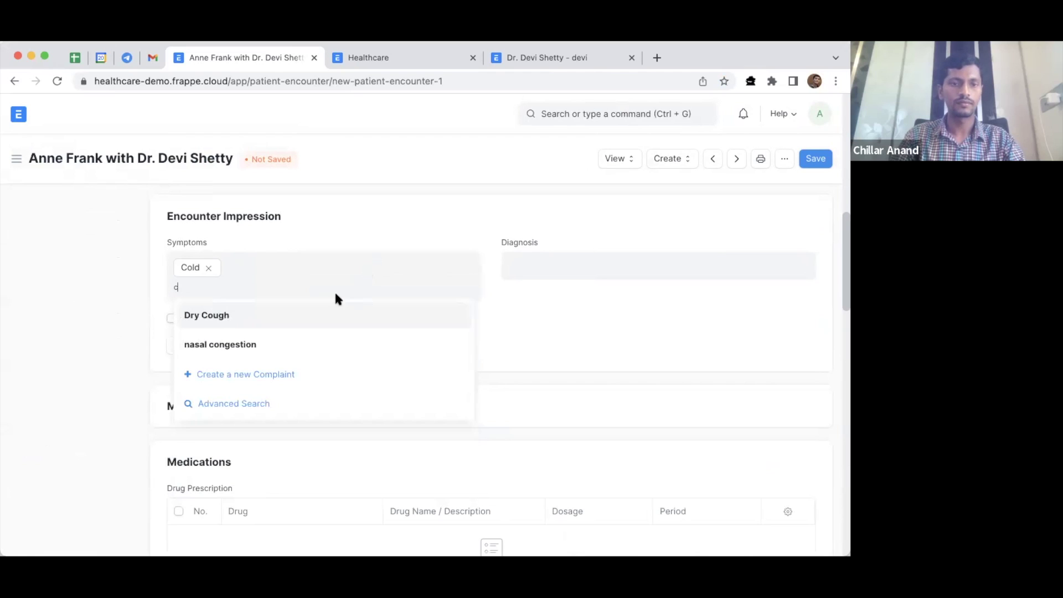
click(289, 370)
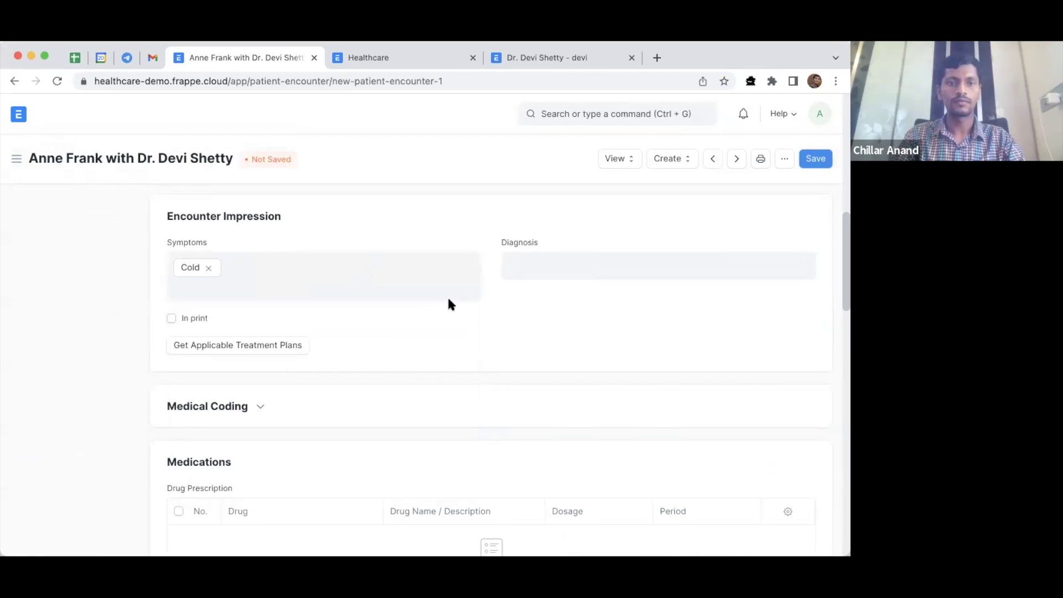
click(473, 230)
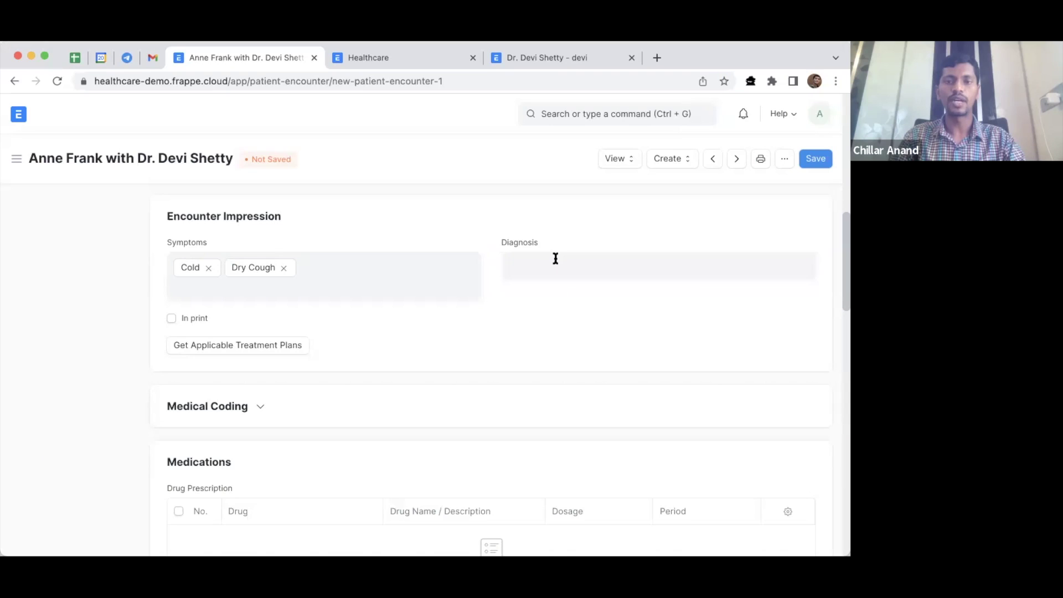
Set the encounter's diagnosis to Diabetes Mellitus Type 2 and save the encounter
click(555, 259)
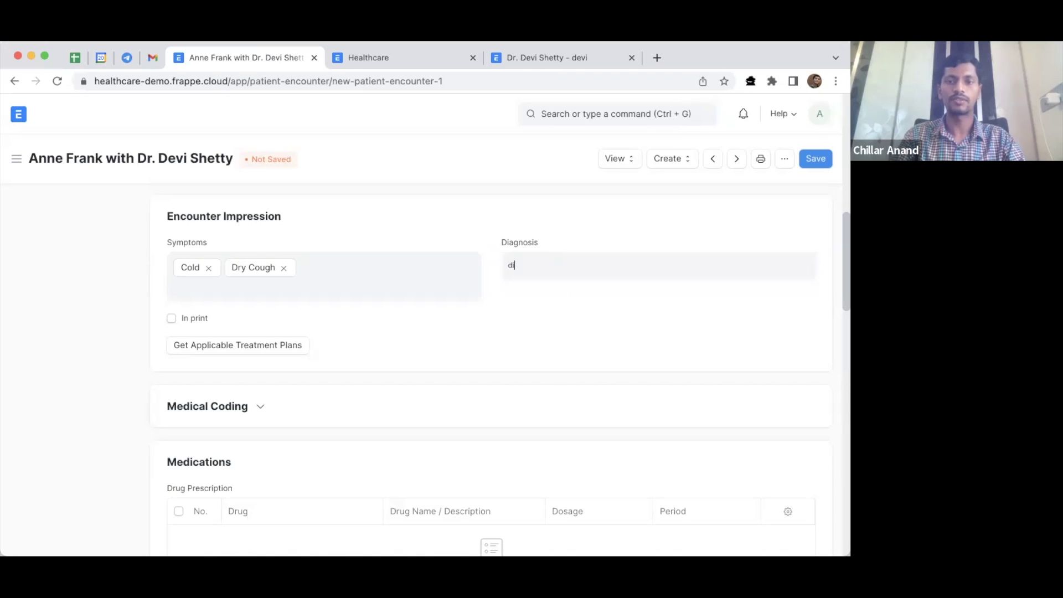
click(592, 293)
click(814, 160)
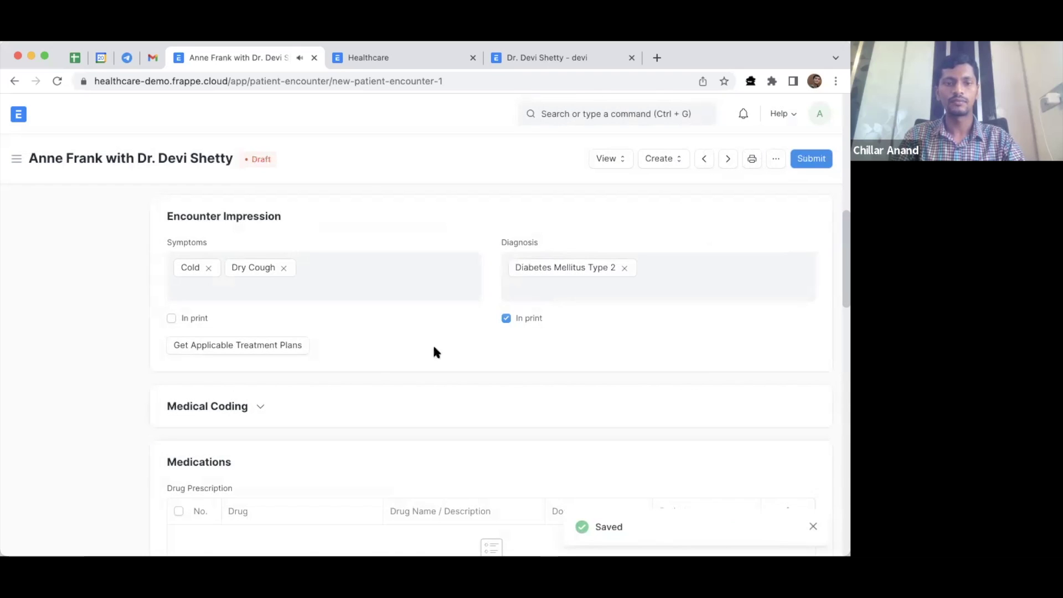
Add the Complete Blood Count - Template lab test under the encounter's investigations and save the encounter
scroll(371, 374, down, 2)
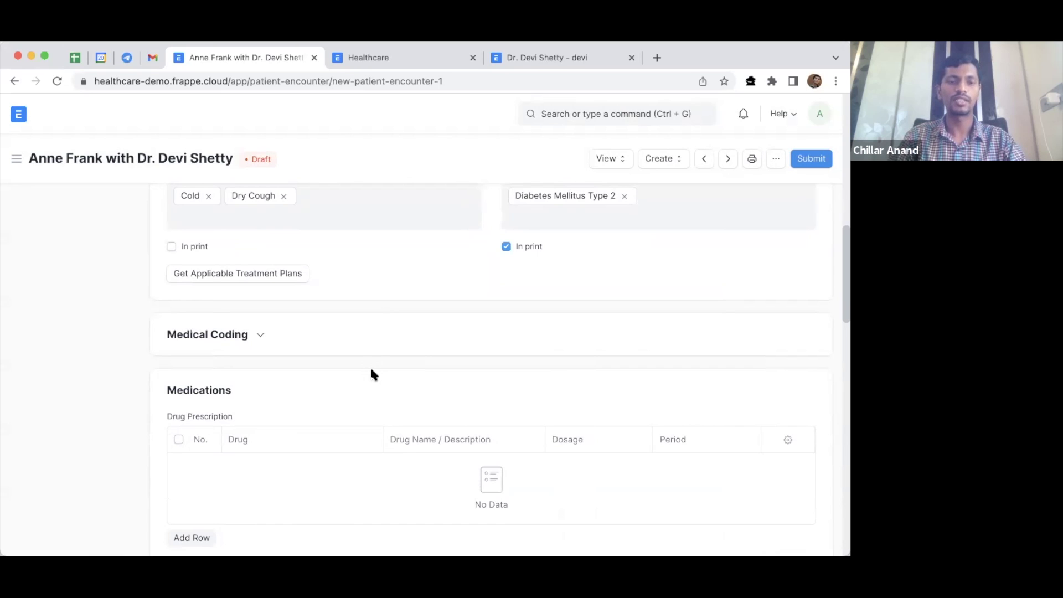
scroll(371, 370, down, 2)
scroll(372, 375, down, 4)
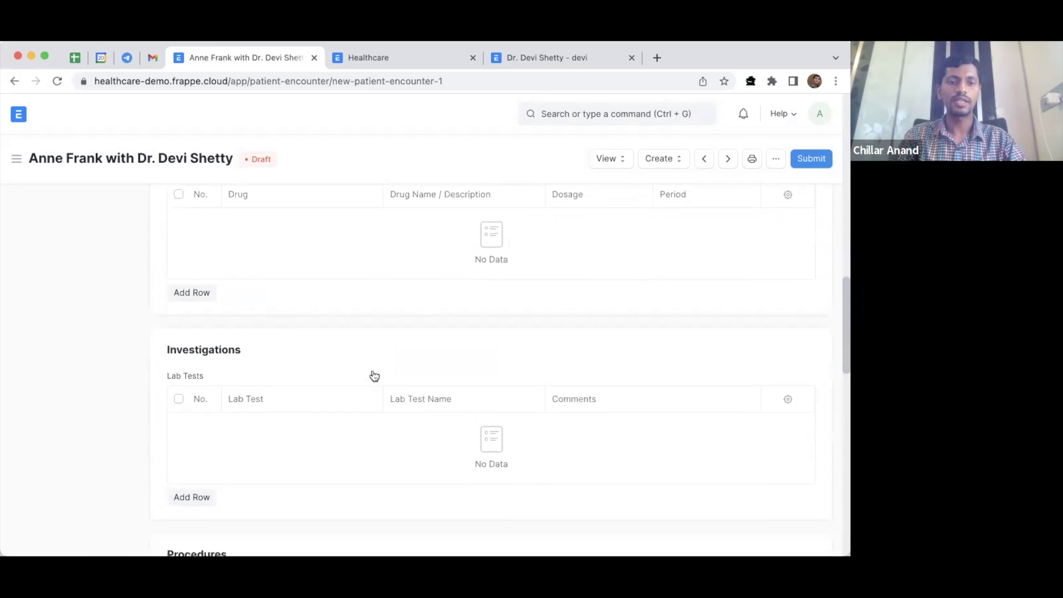
scroll(372, 370, down, 1)
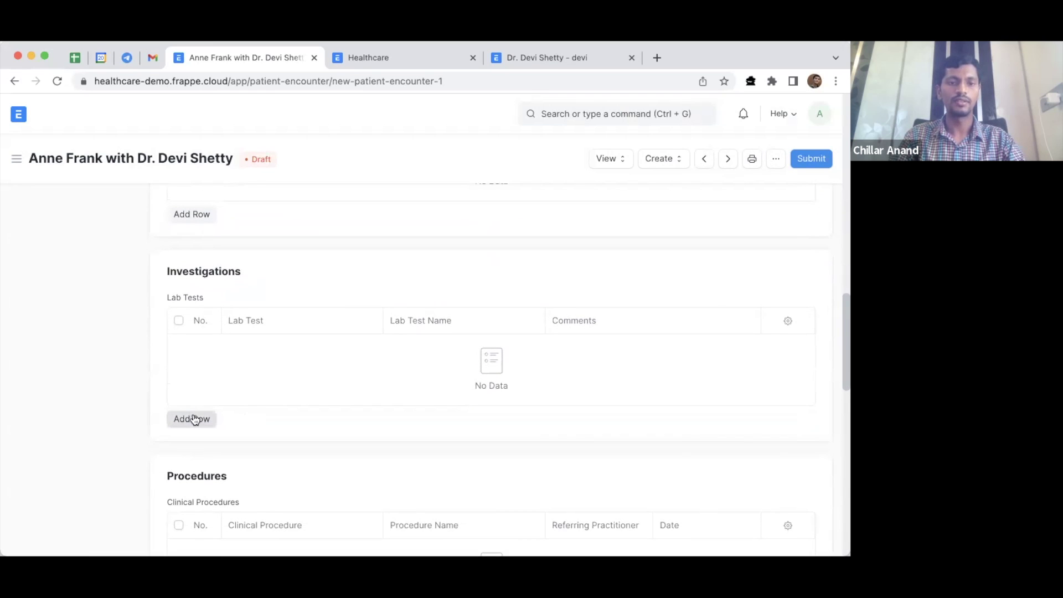
click(207, 410)
click(262, 235)
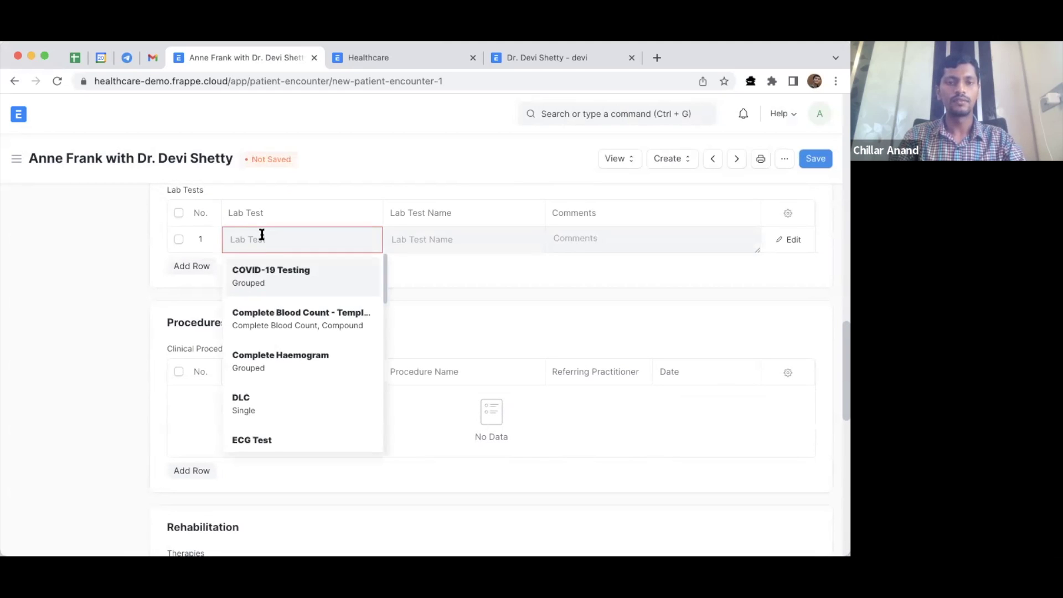
click(296, 320)
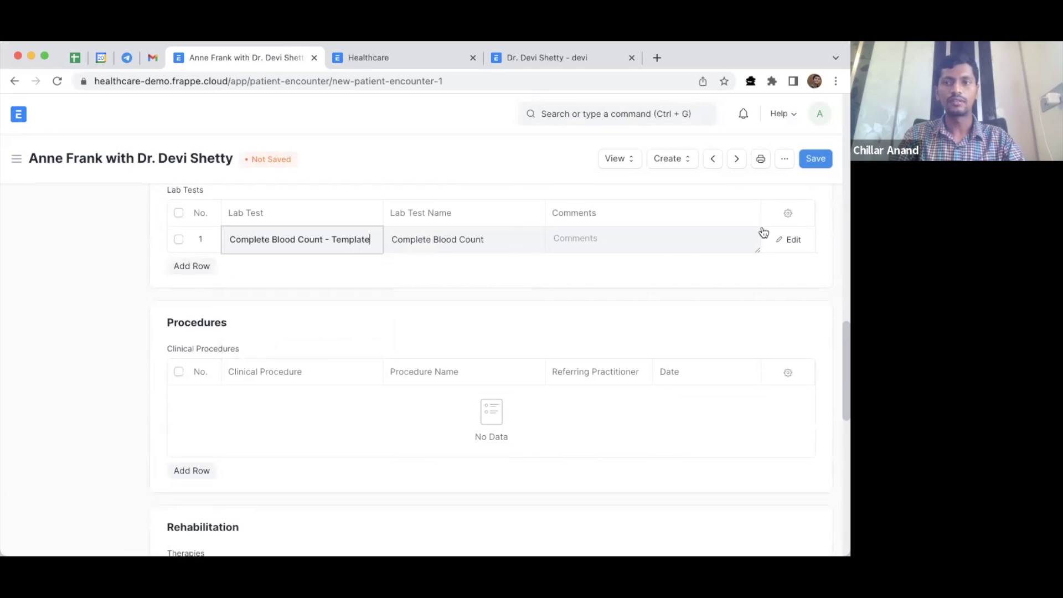
click(815, 159)
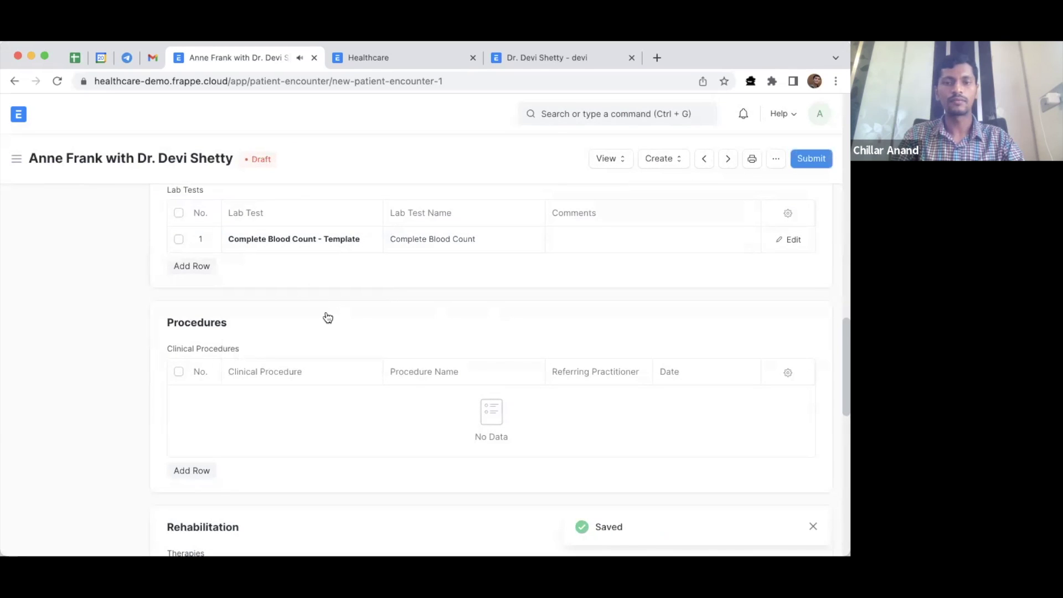
Find the Sales Invoice list and start a new sales invoice
scroll(328, 317, down, 2)
scroll(326, 315, up, 3)
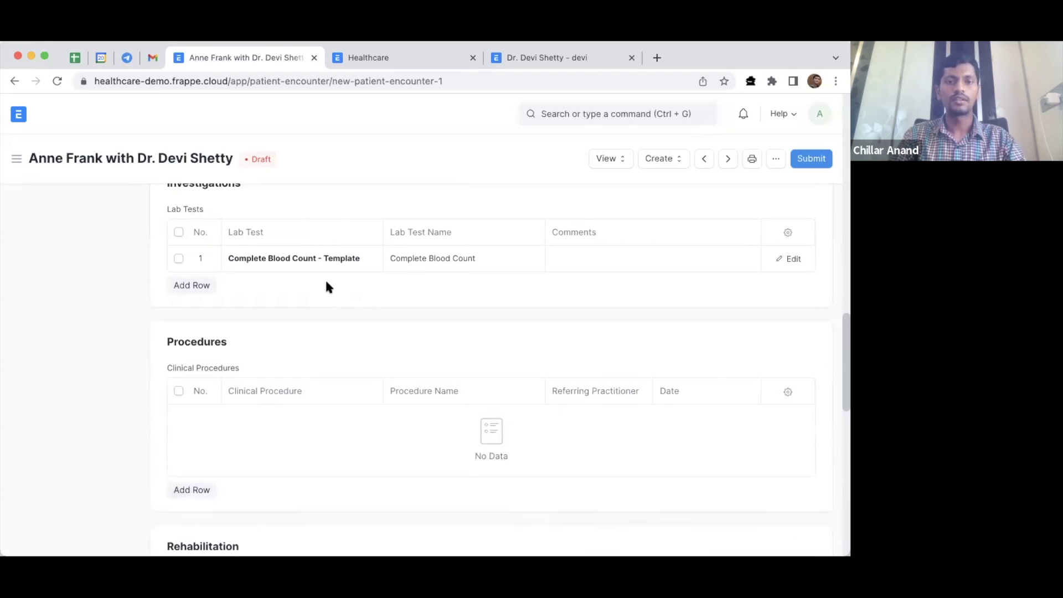
scroll(326, 283, up, 3)
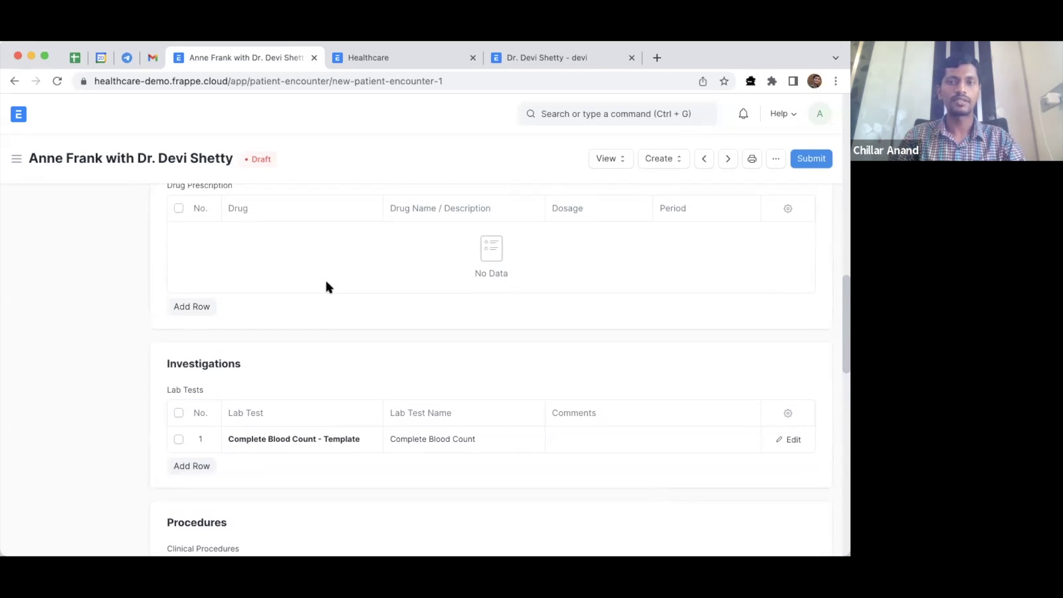
scroll(326, 287, up, 15)
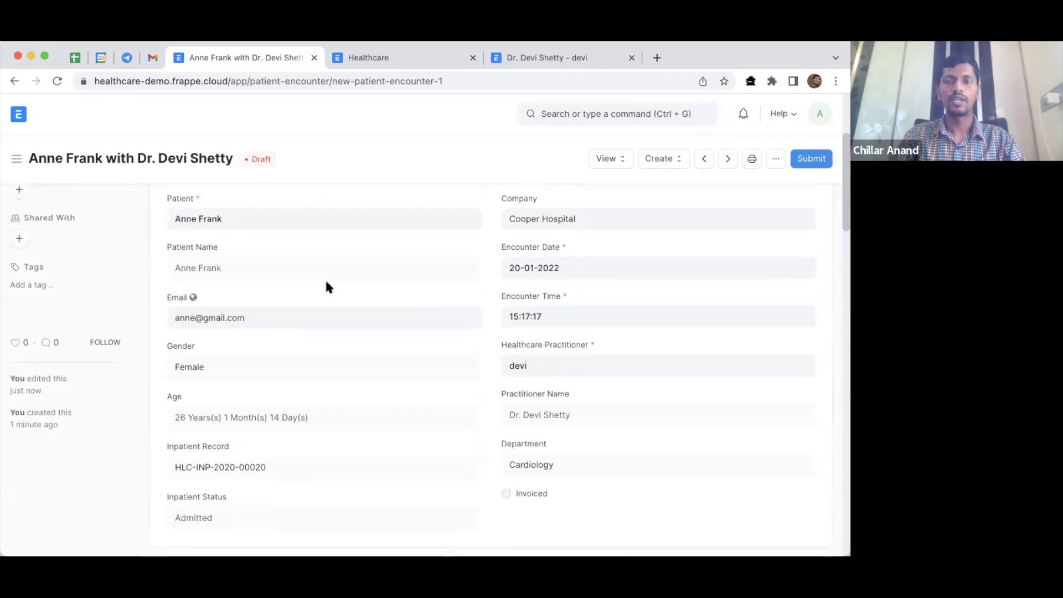
scroll(326, 286, up, 4)
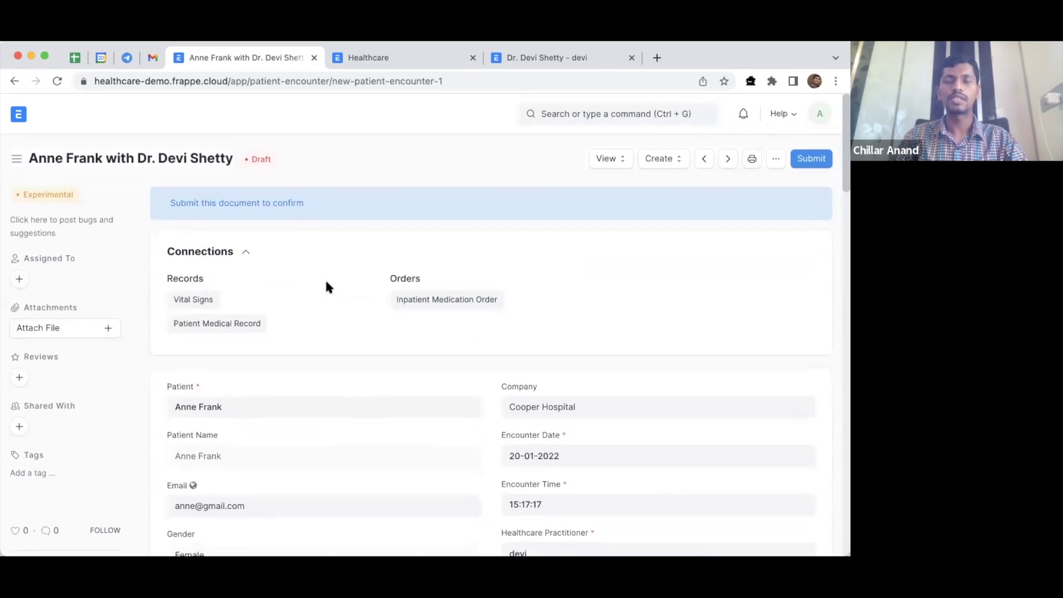
click(571, 112)
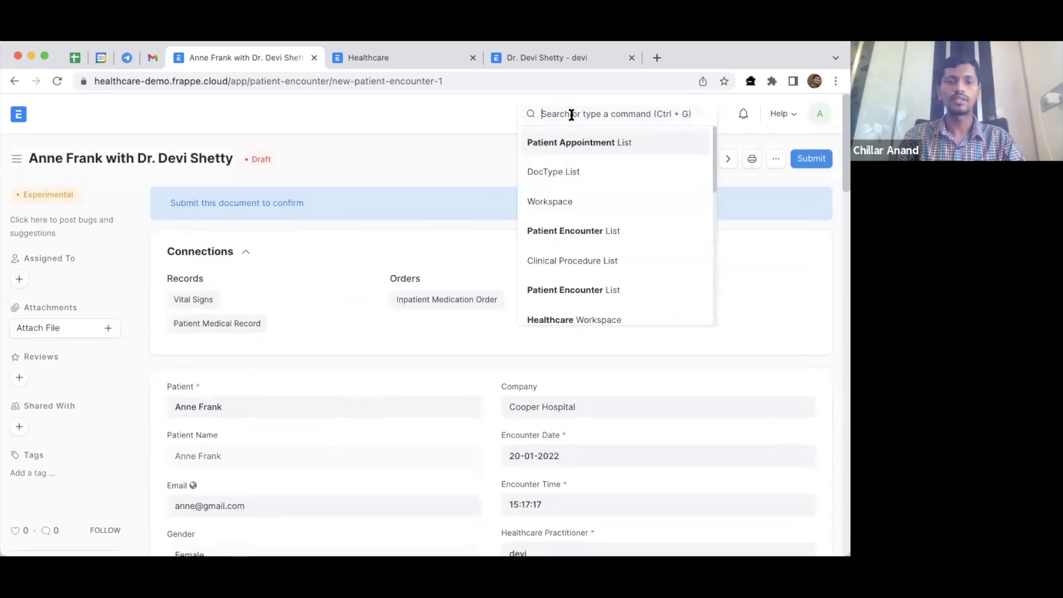
text(sales in)
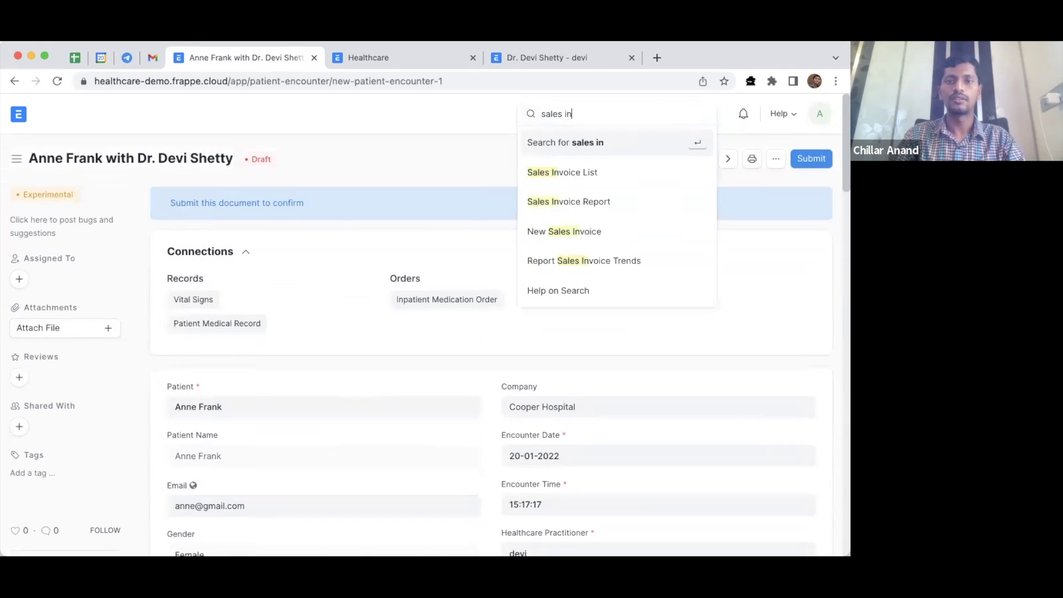
click(598, 174)
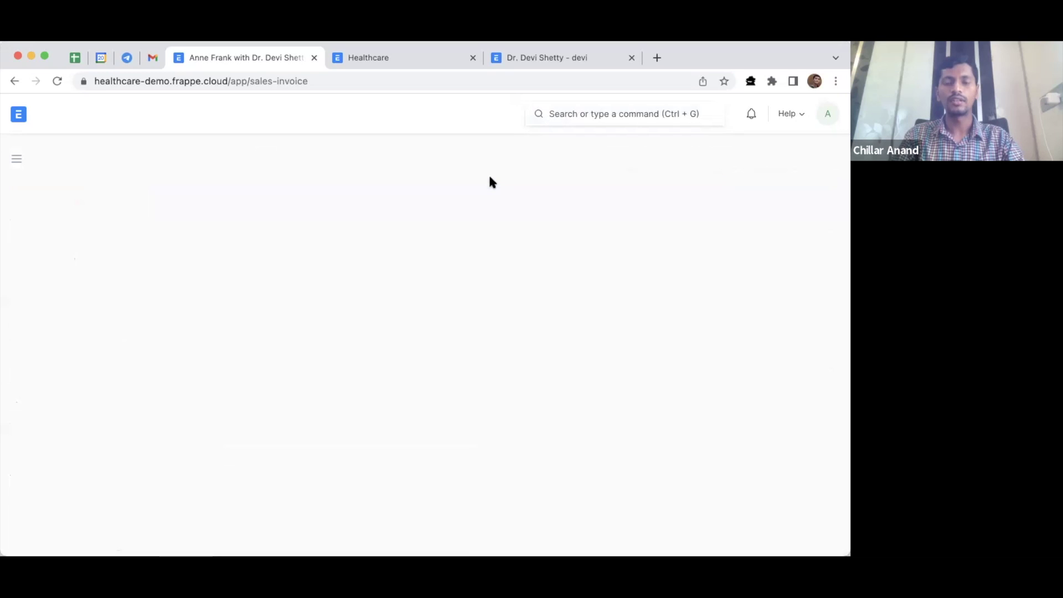
click(790, 159)
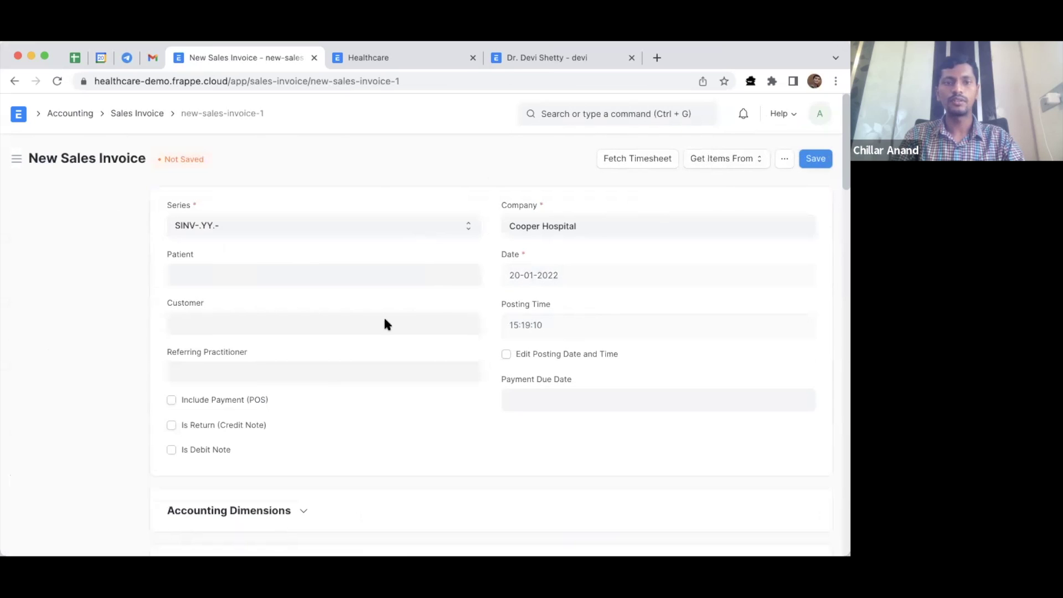
Select the encounter's patient as the patient on the new sales invoice
click(322, 280)
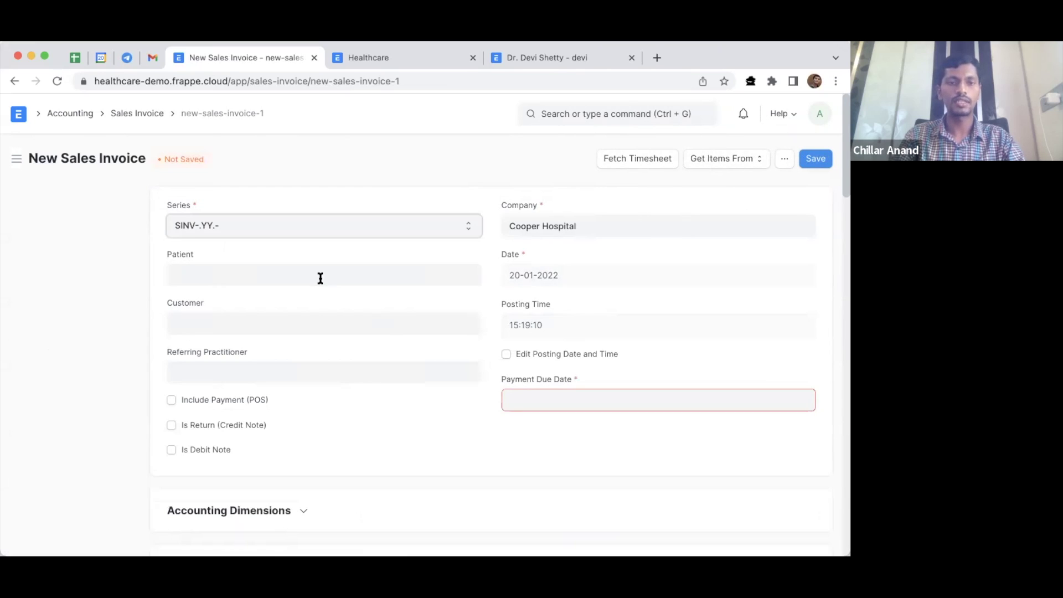
click(320, 278)
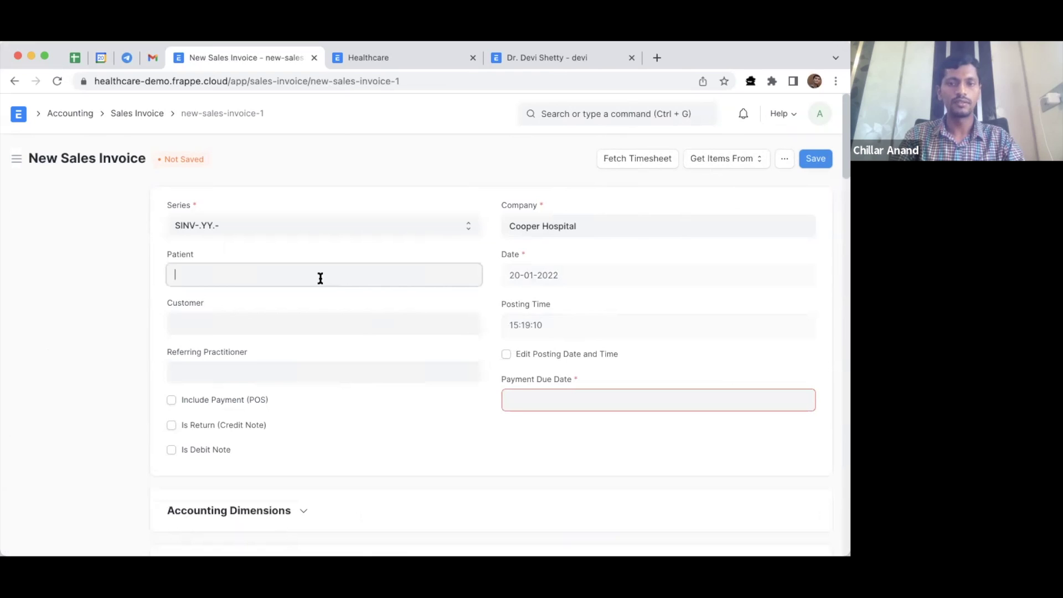
text(anne)
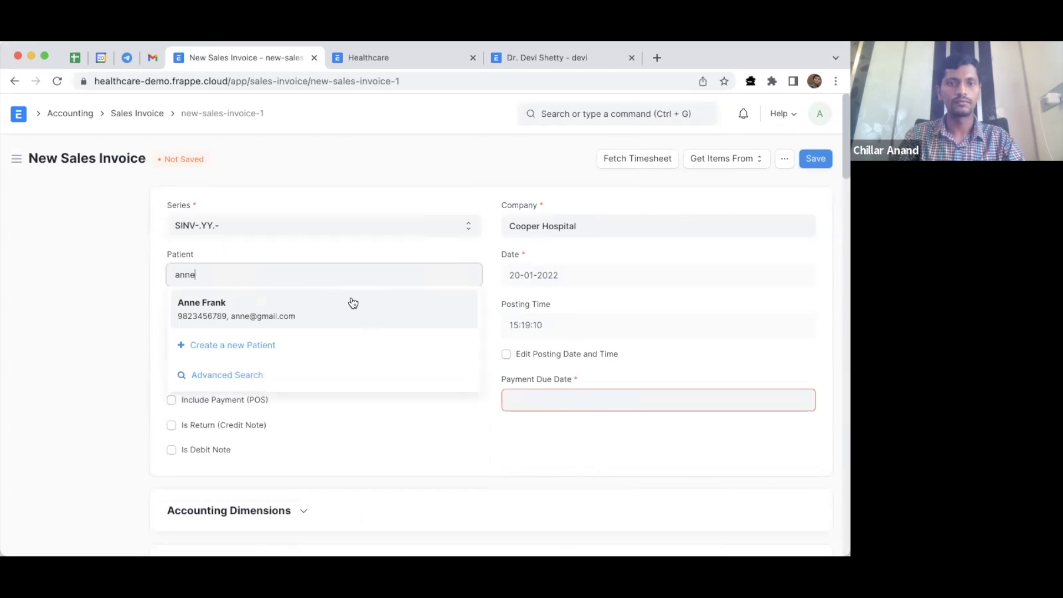
click(351, 302)
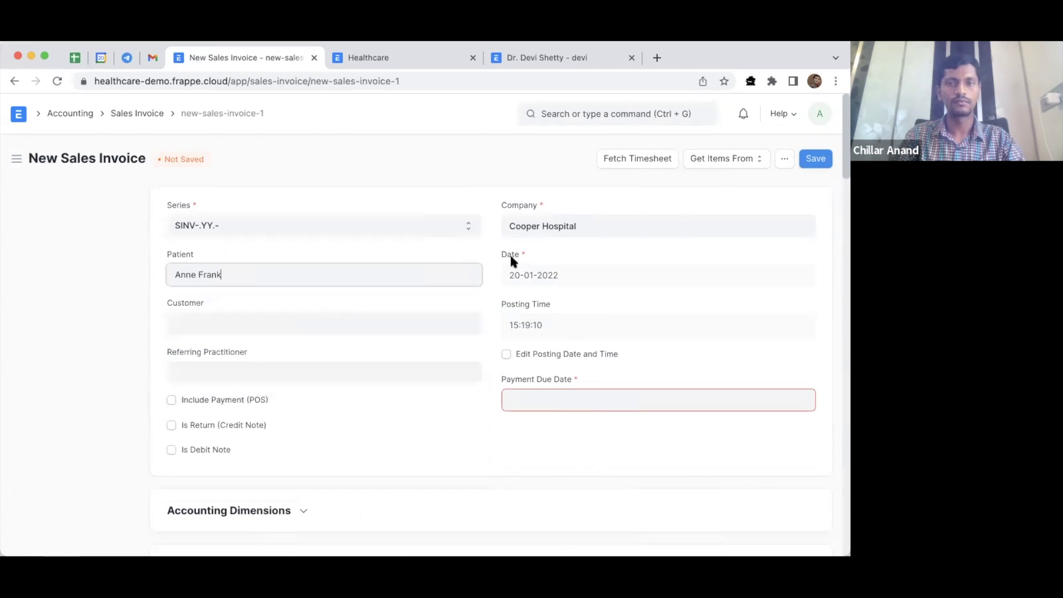
Add the last listed Complete Blood Count lab prescription to the invoice from the patient's healthcare services
click(720, 162)
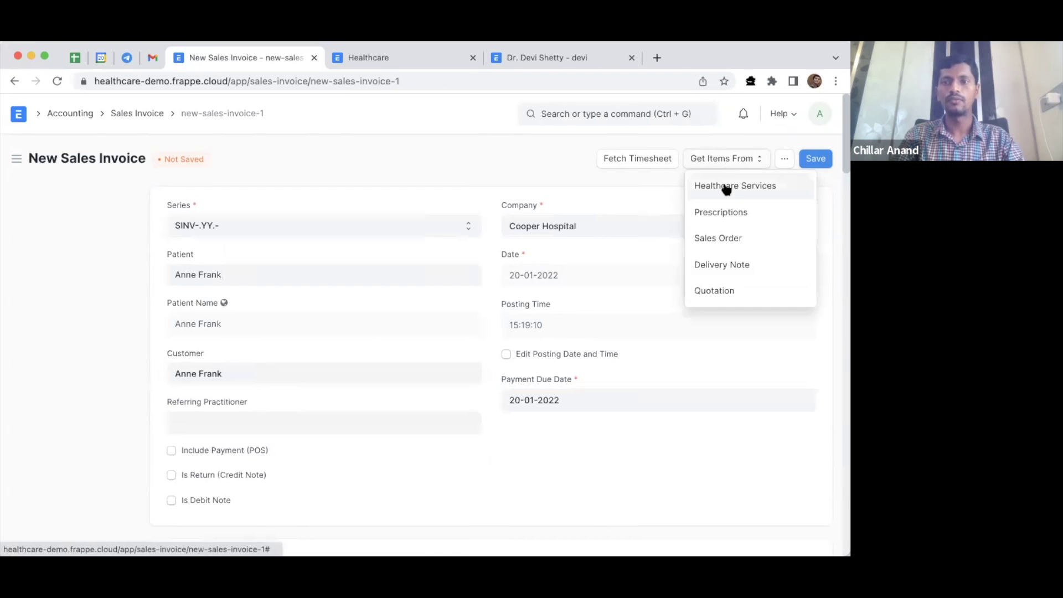
click(726, 187)
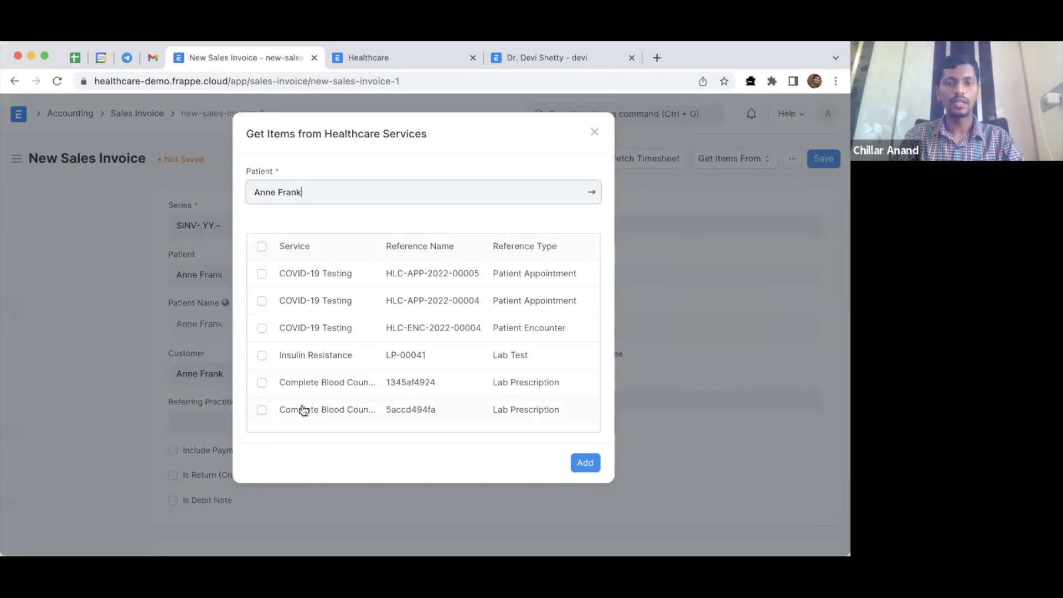
click(261, 410)
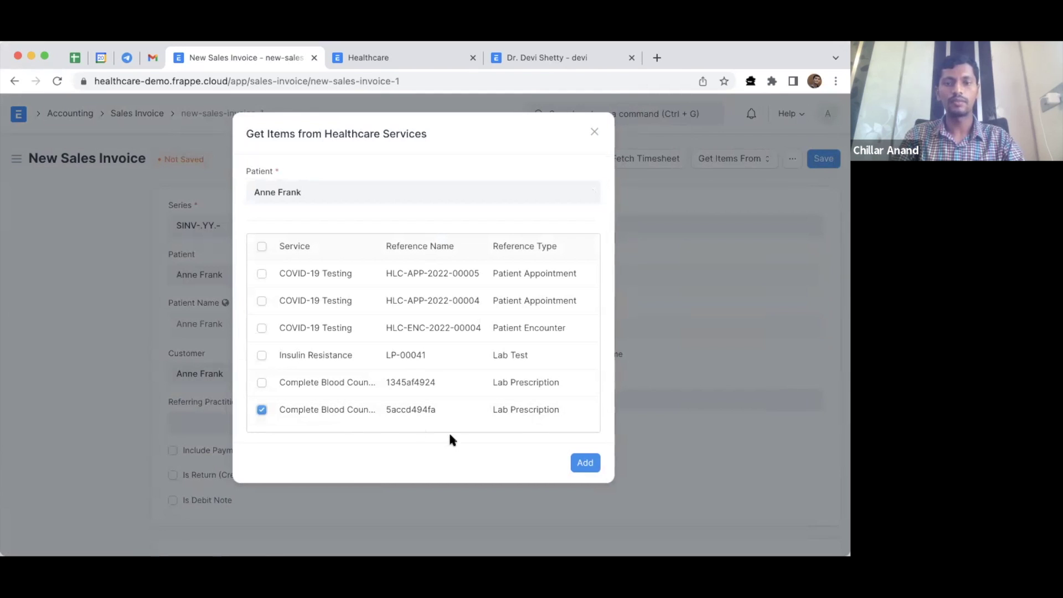
click(591, 467)
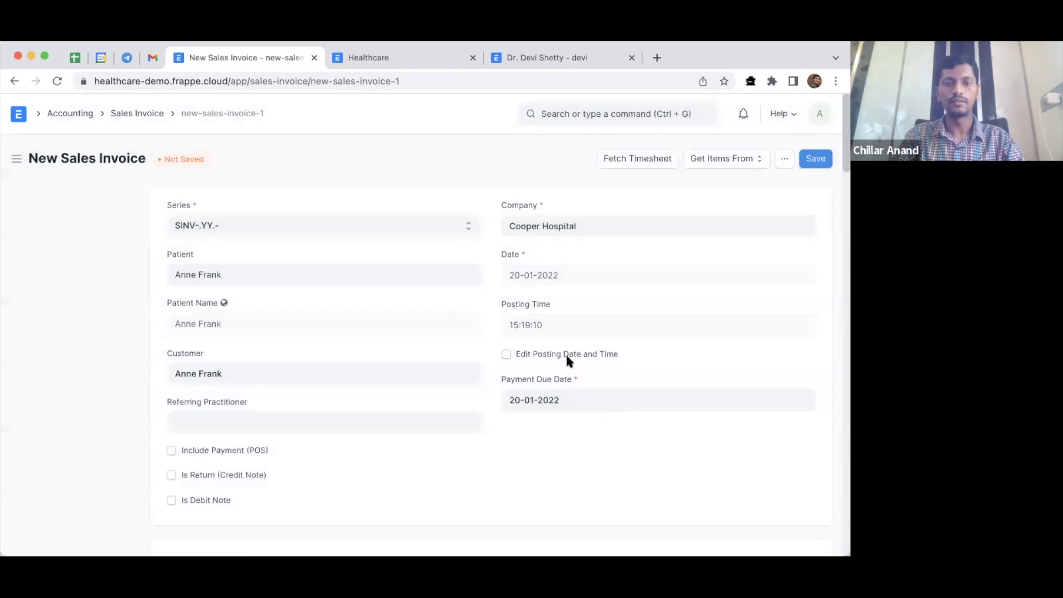
Save the sales invoice and permanently submit it
scroll(565, 358, down, 10)
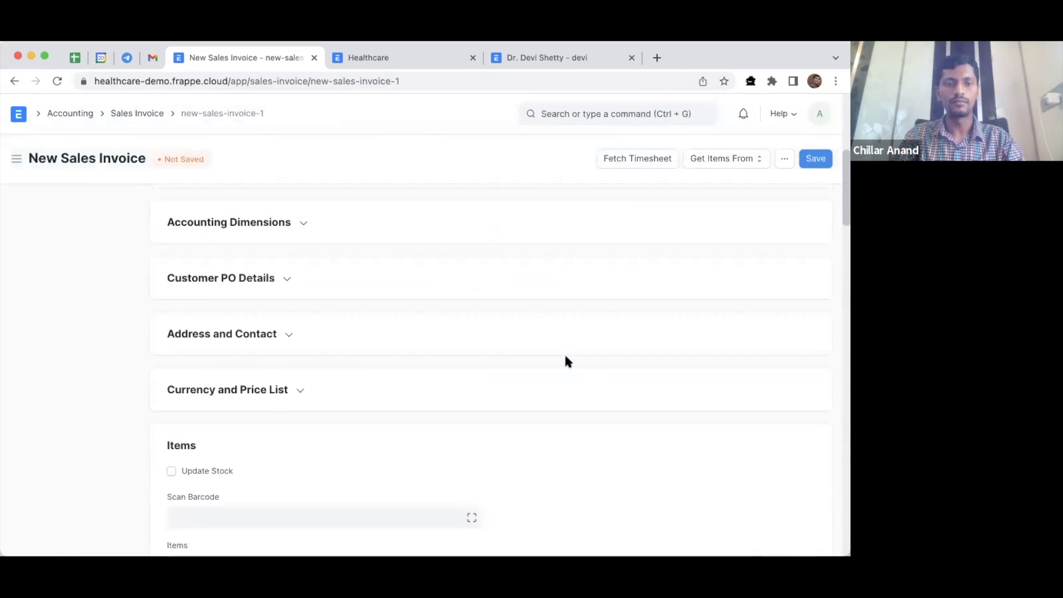
scroll(565, 360, down, 2)
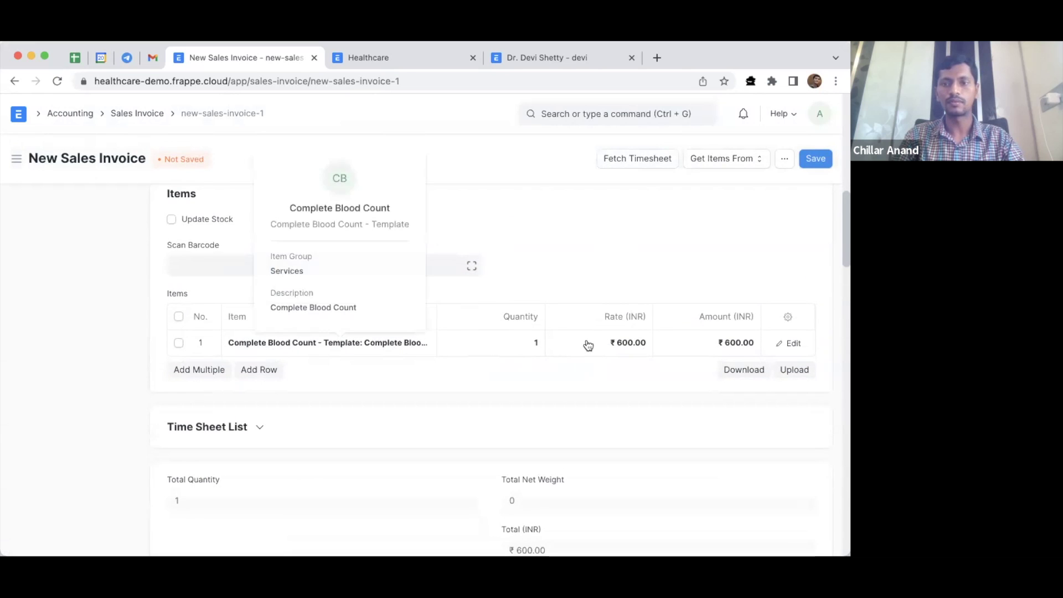
scroll(587, 345, down, 4)
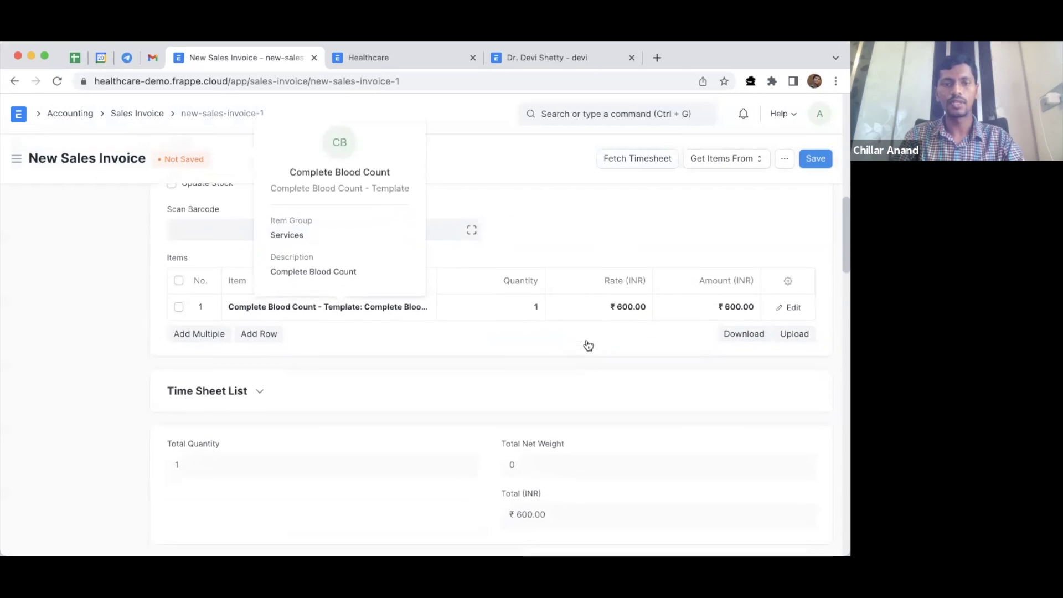
click(815, 159)
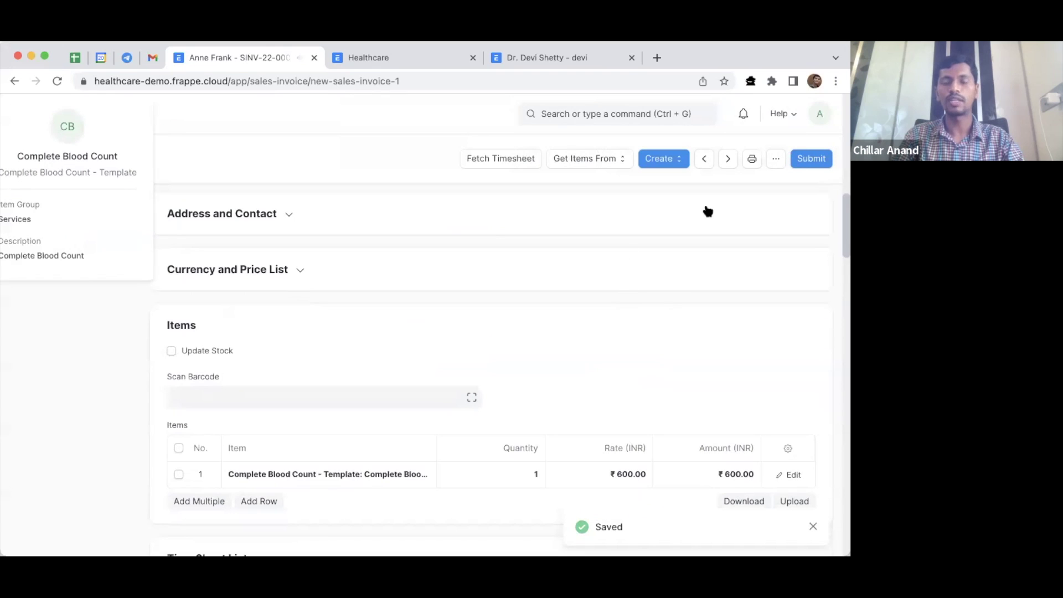
click(812, 159)
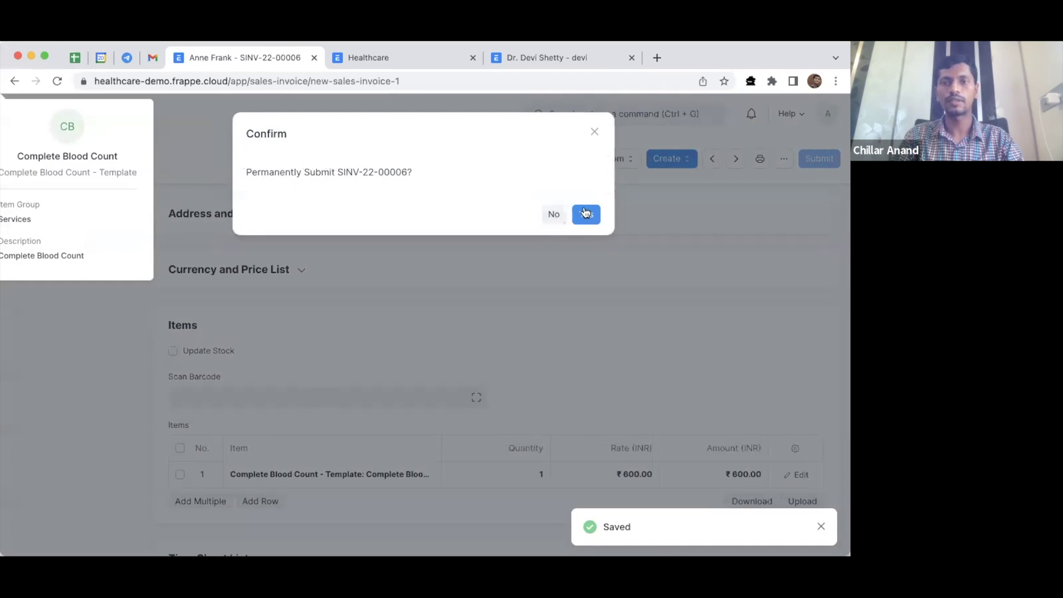
click(586, 214)
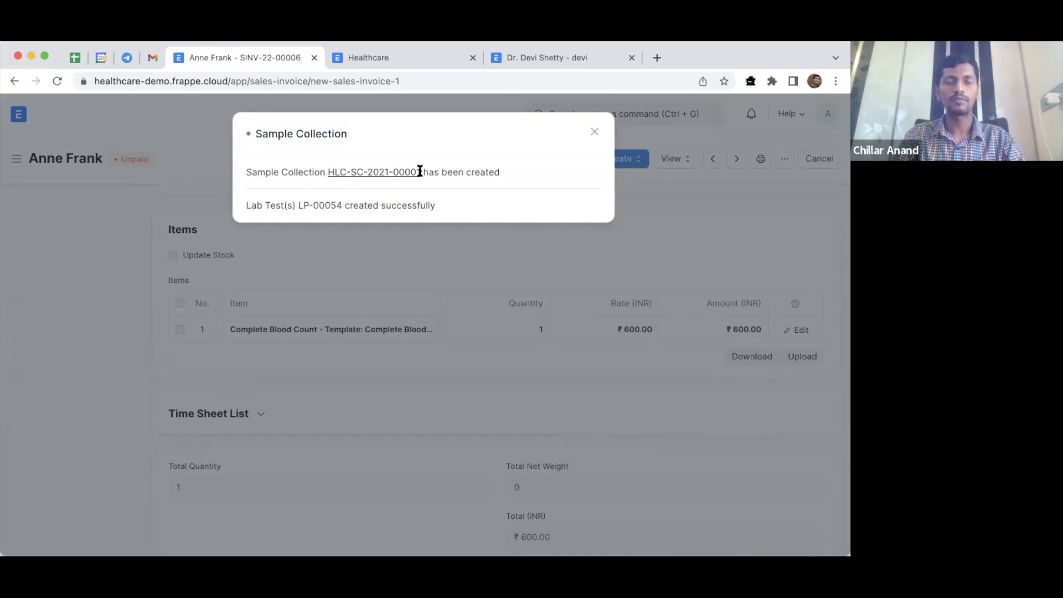
click(595, 133)
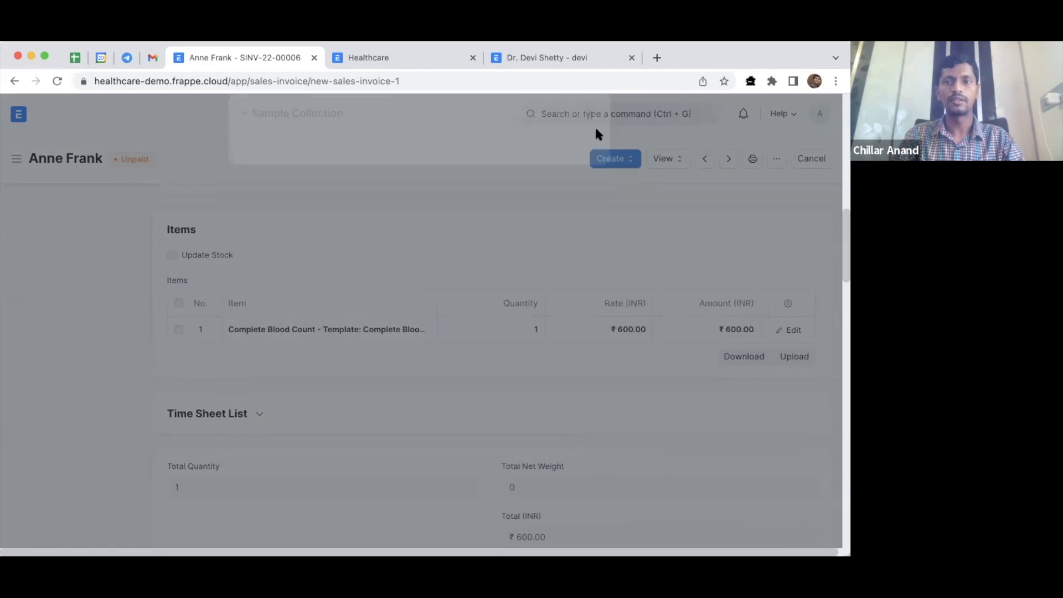
Find and open the Healthcare Settings
click(580, 113)
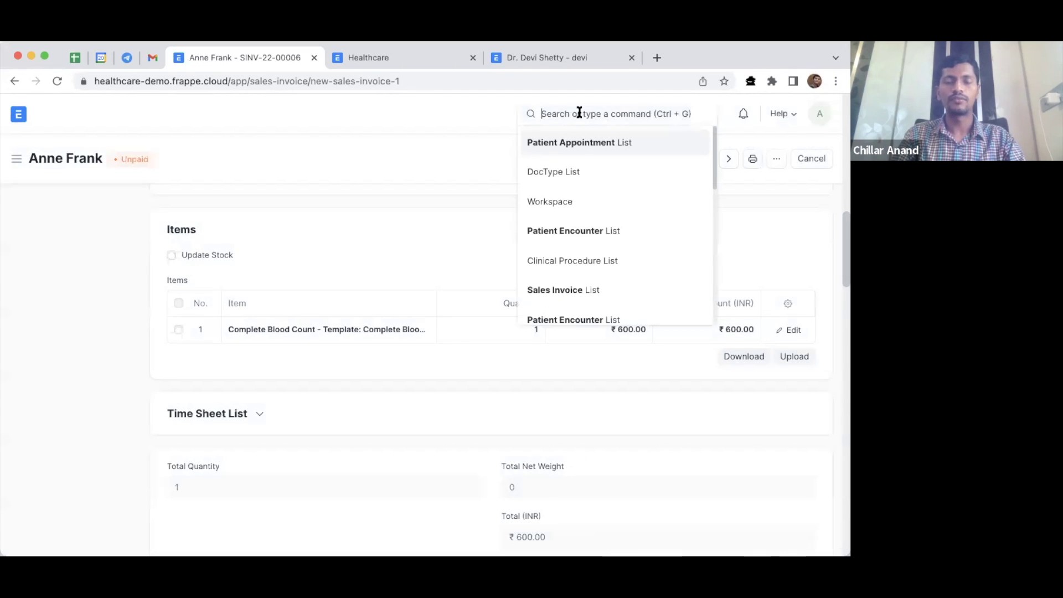
text(healthcare set)
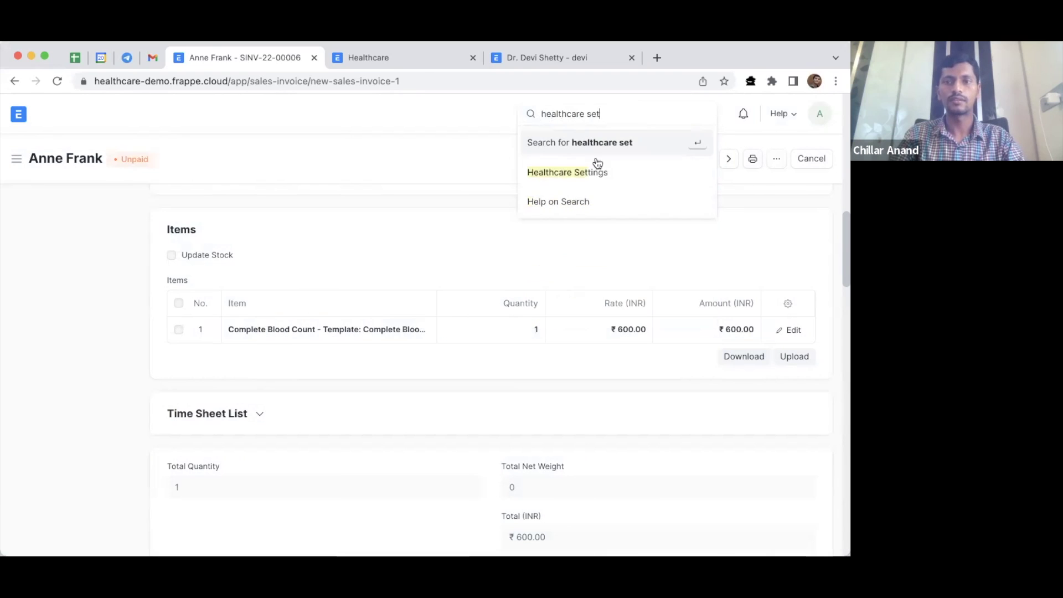
click(599, 171)
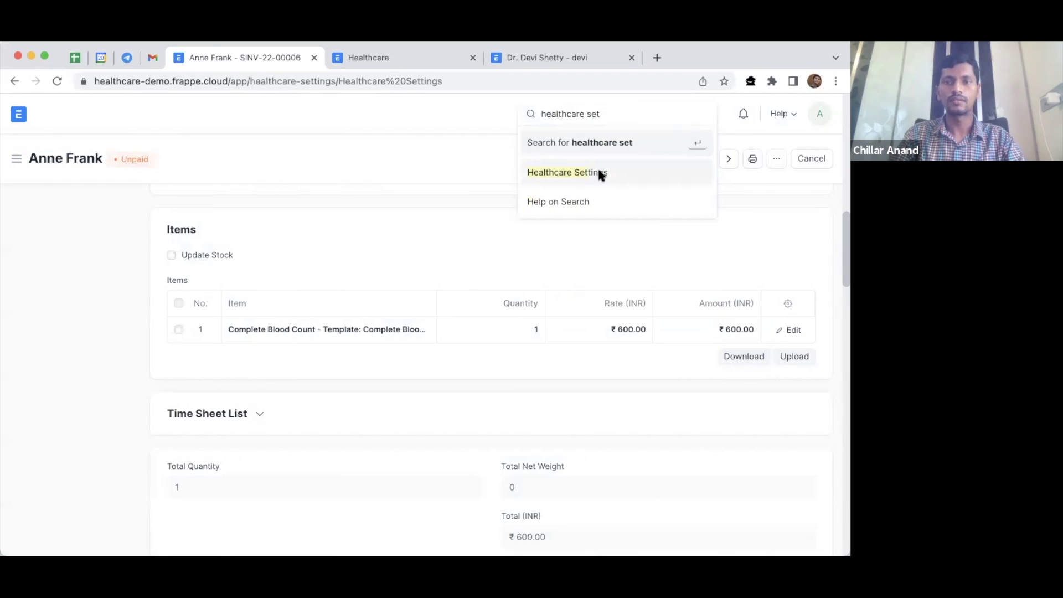
scroll(447, 347, down, 2)
scroll(447, 346, down, 2)
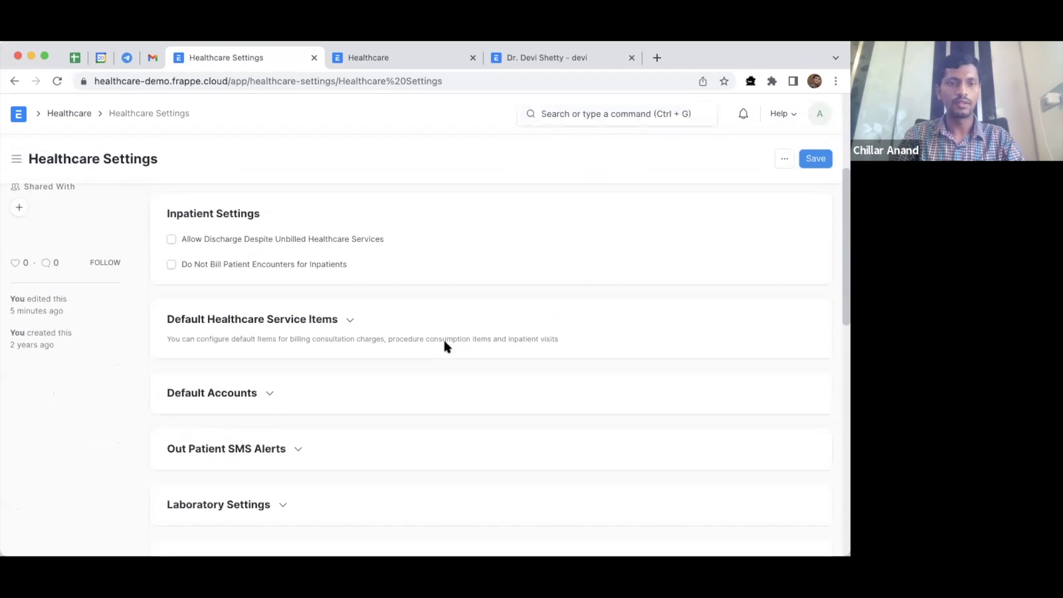
scroll(447, 347, up, 5)
scroll(446, 347, down, 5)
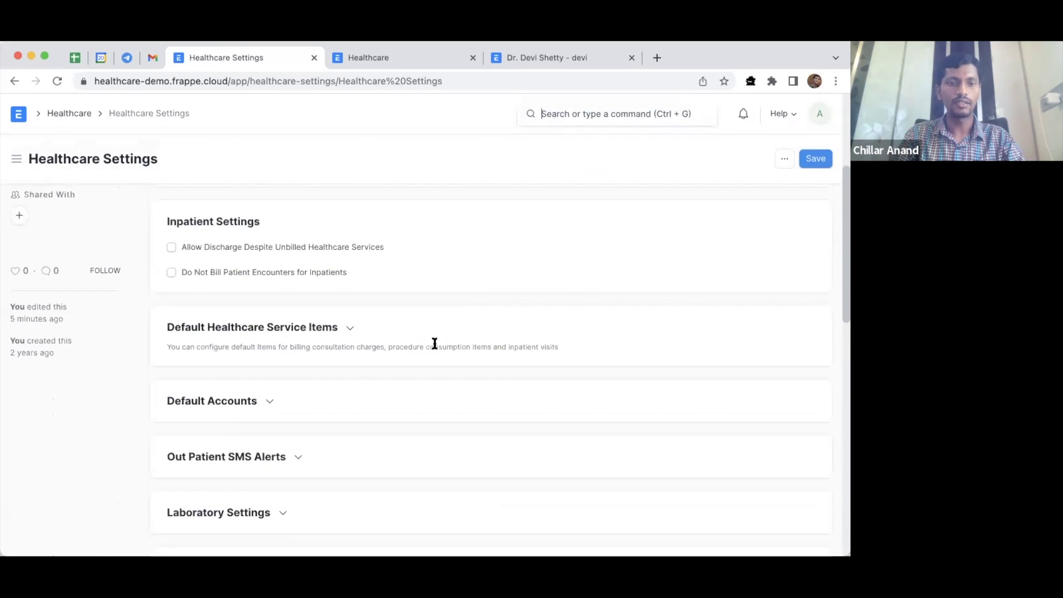
Expand the Default Healthcare Service Items and Default Accounts sections and examine the configured charge items and accounts
click(368, 330)
scroll(368, 330, down, 4)
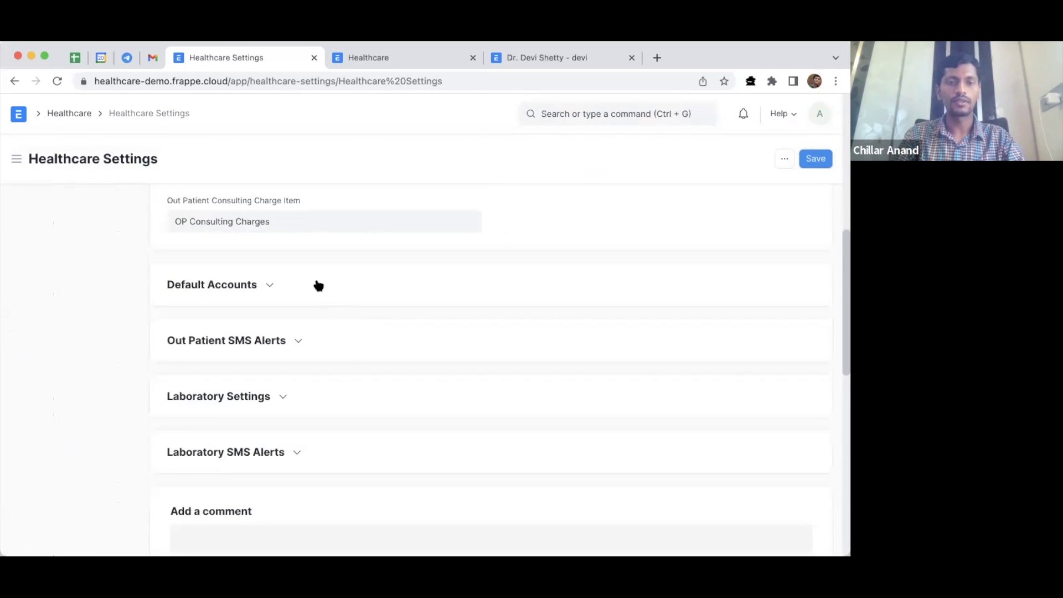
click(318, 286)
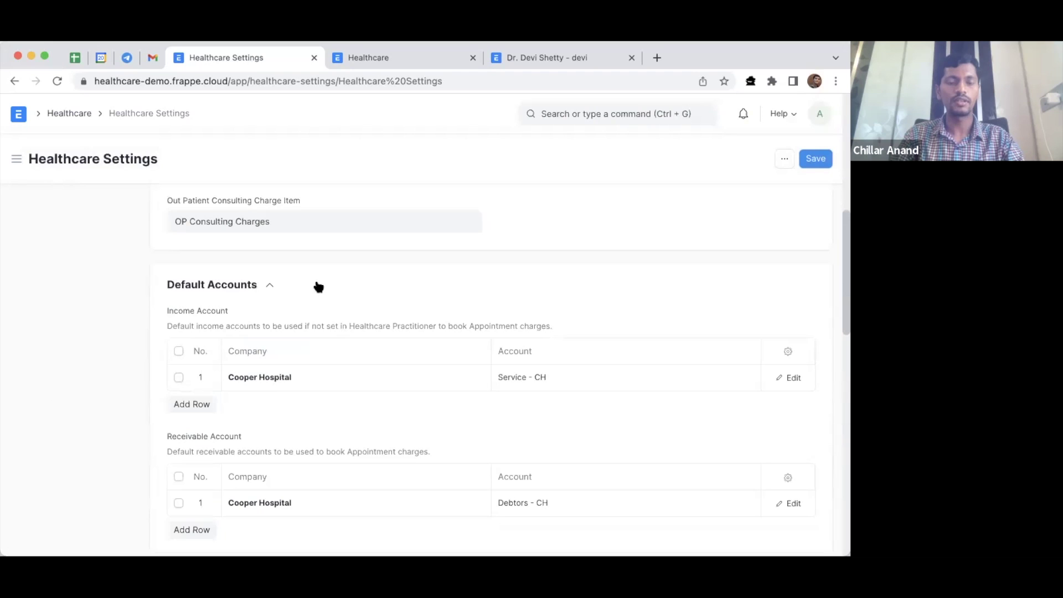
scroll(318, 286, down, 5)
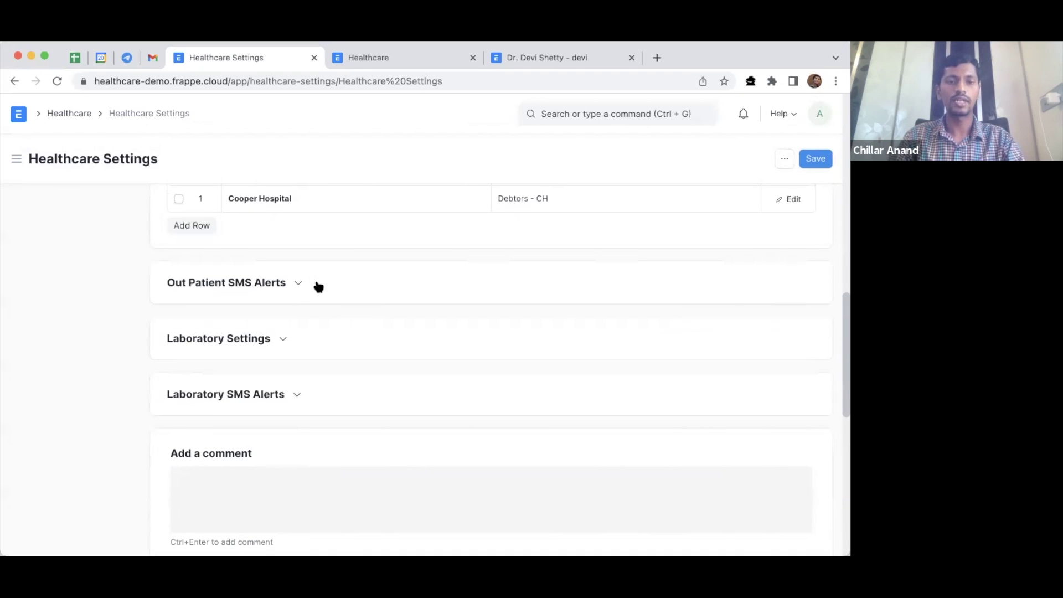
scroll(318, 287, up, 8)
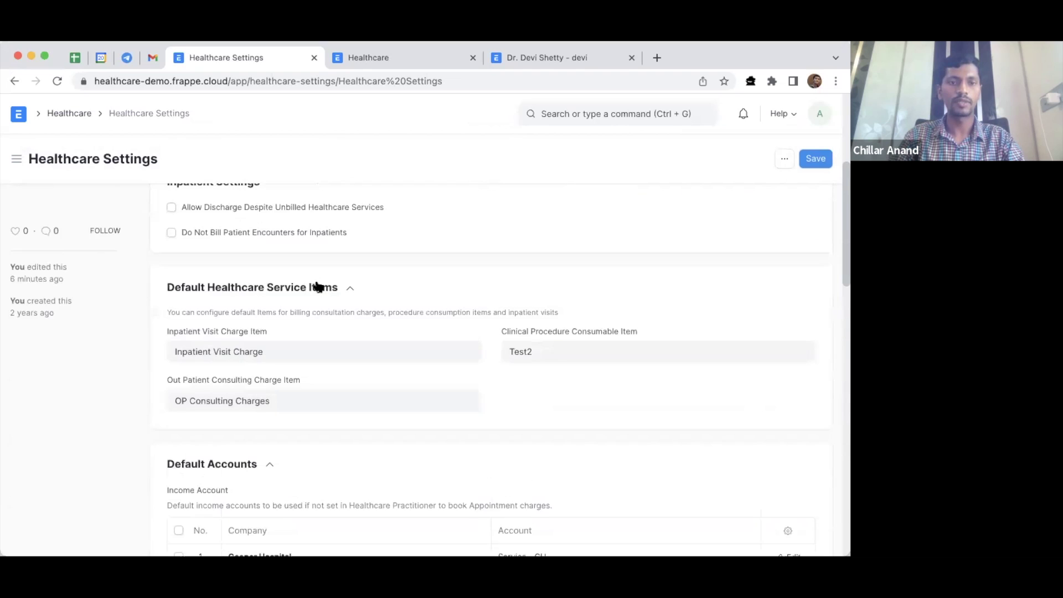
scroll(318, 286, up, 3)
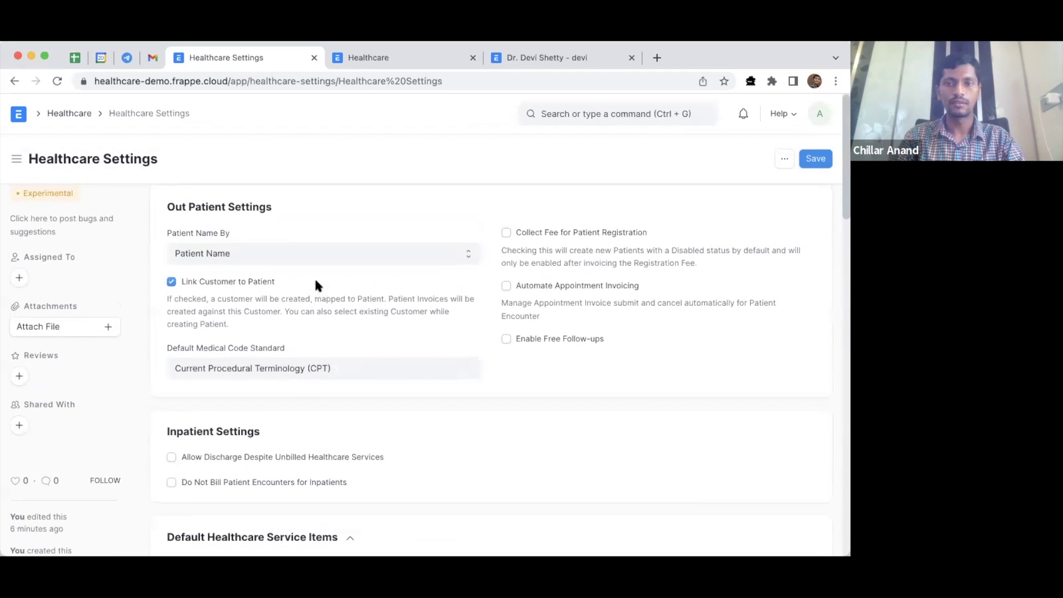
Search the settings page for "lab" and examine the Laboratory Settings options for lab test and sample collection creation
scroll(315, 284, down, 3)
key(super+f)
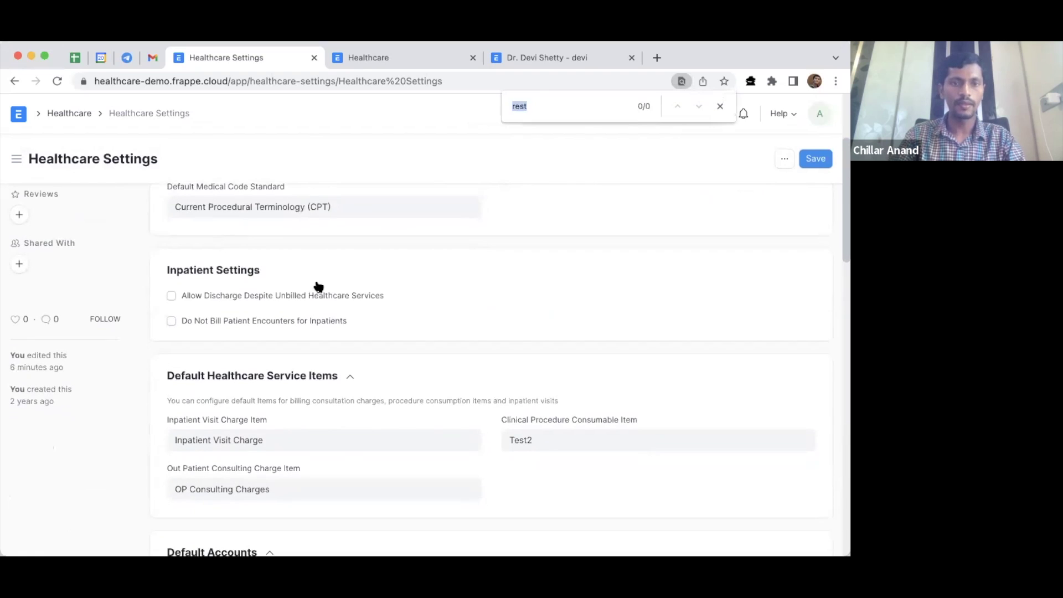
text(lab)
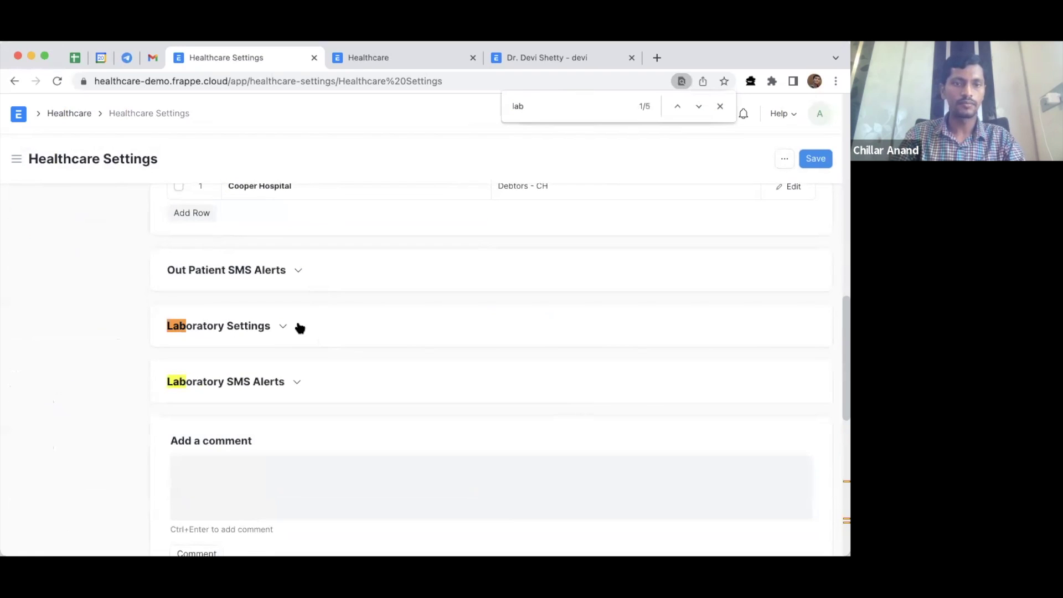
click(300, 328)
scroll(297, 325, down, 1)
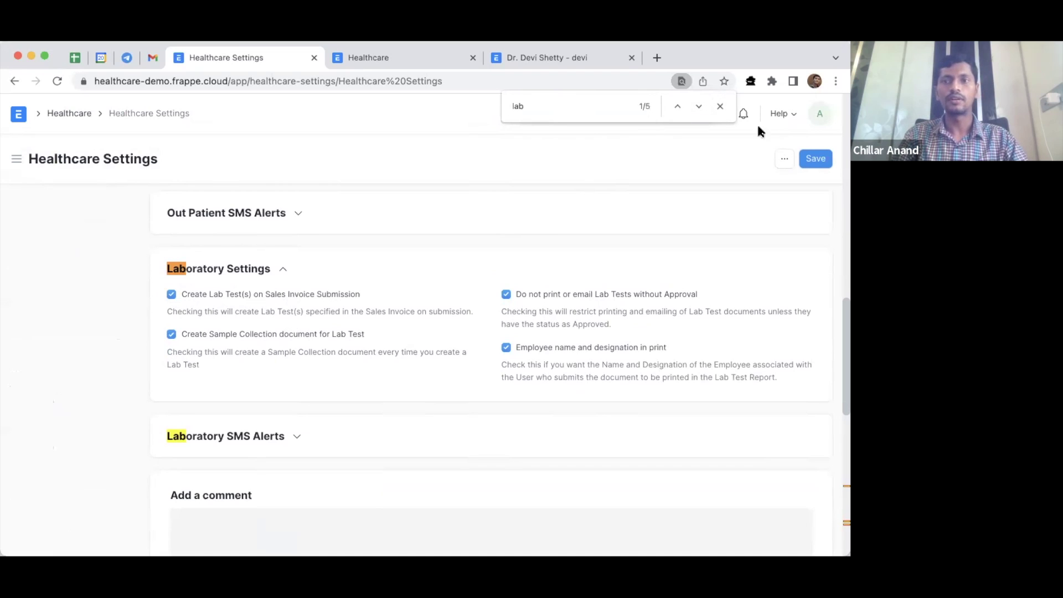
click(720, 107)
Open the Lab Test list to check for the patient's new lab test
click(583, 116)
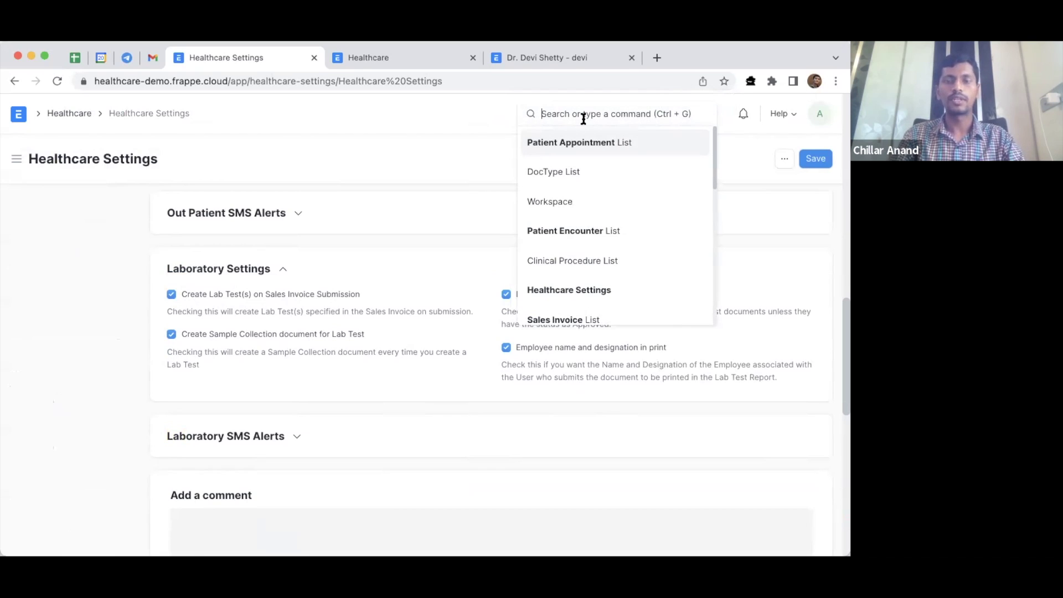
text(lab)
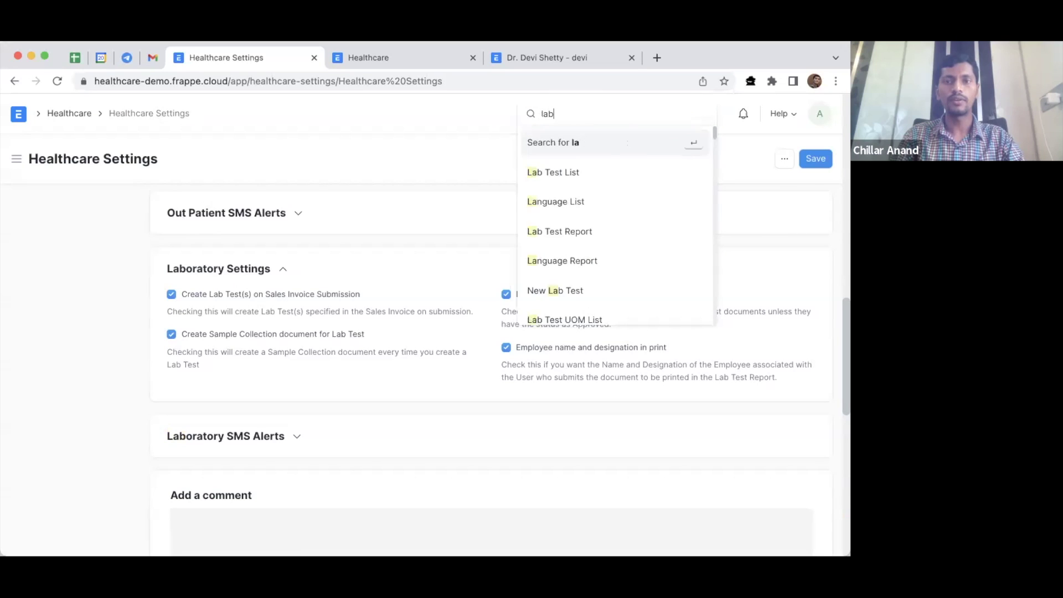
click(608, 172)
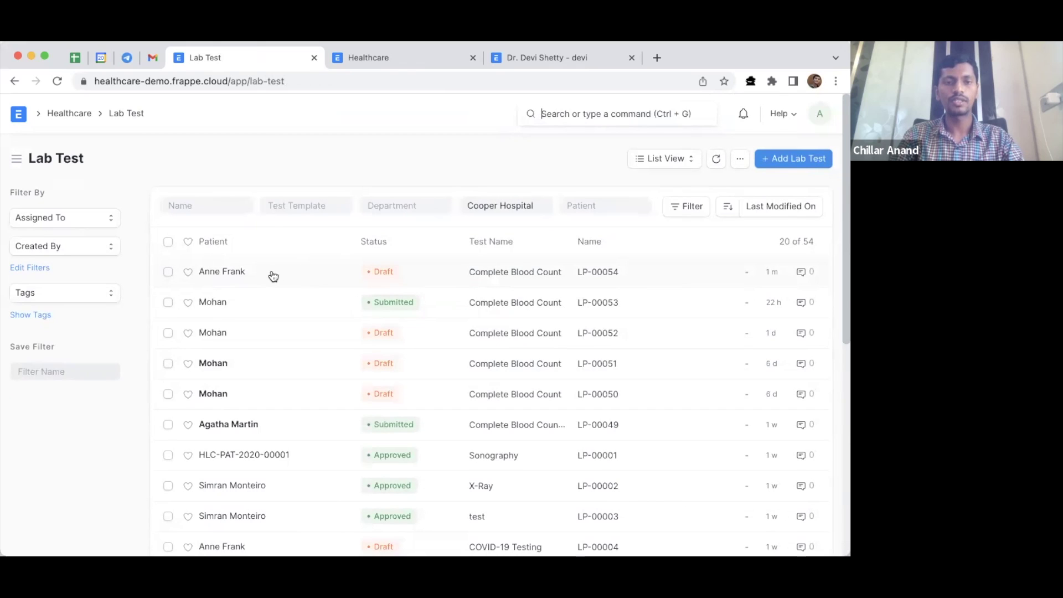
Open the invoiced patient's draft record from the Sample Collection list and examine its sample details
click(563, 113)
text(sample)
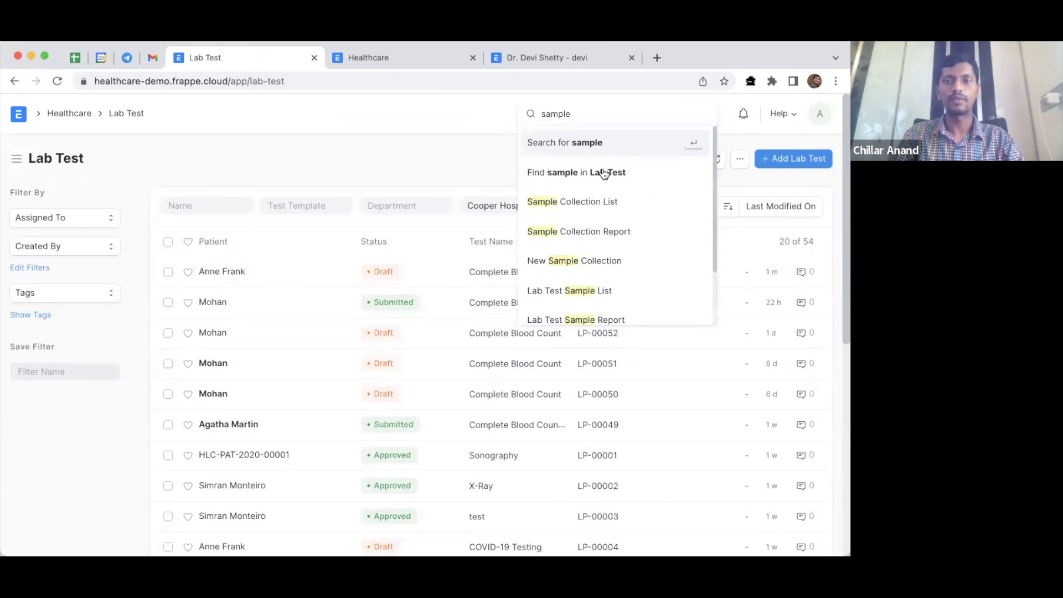
click(614, 203)
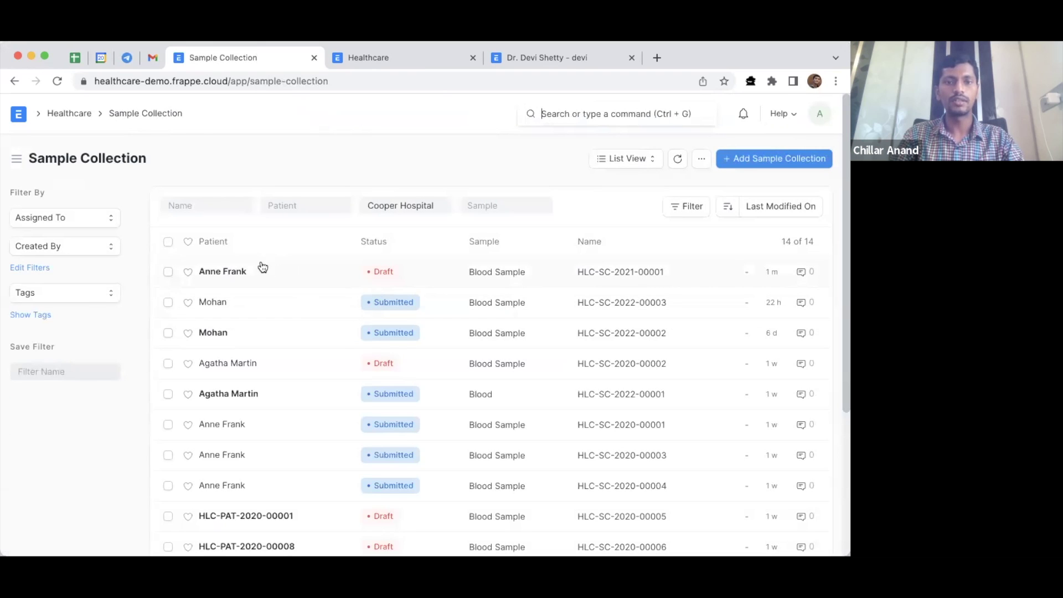
click(277, 273)
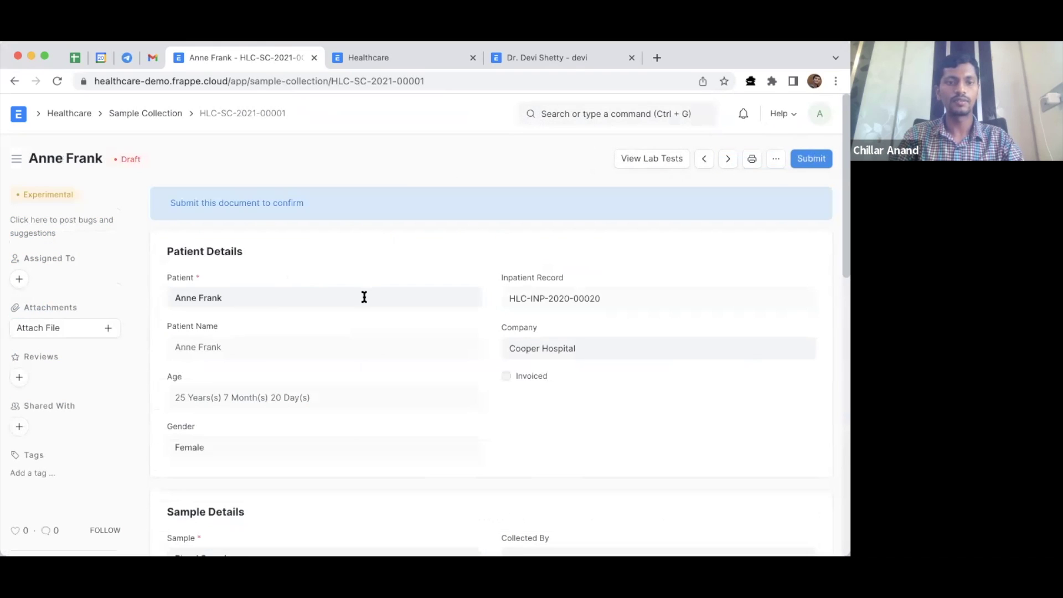
scroll(365, 298, down, 5)
scroll(364, 297, down, 1)
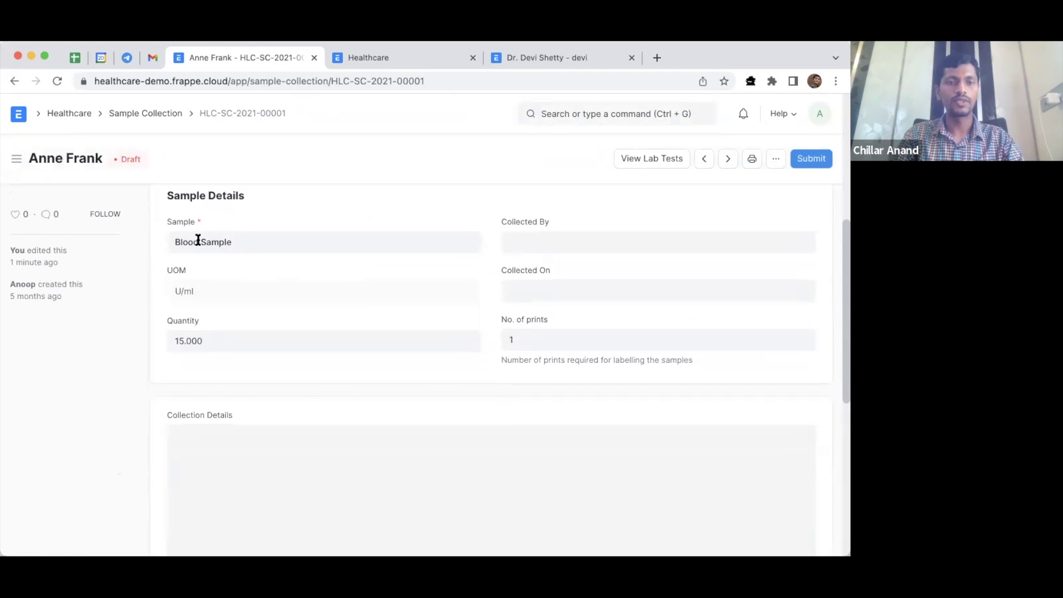
Enter "Sample collected." as the collection details of the sample collection record
scroll(301, 335, down, 2)
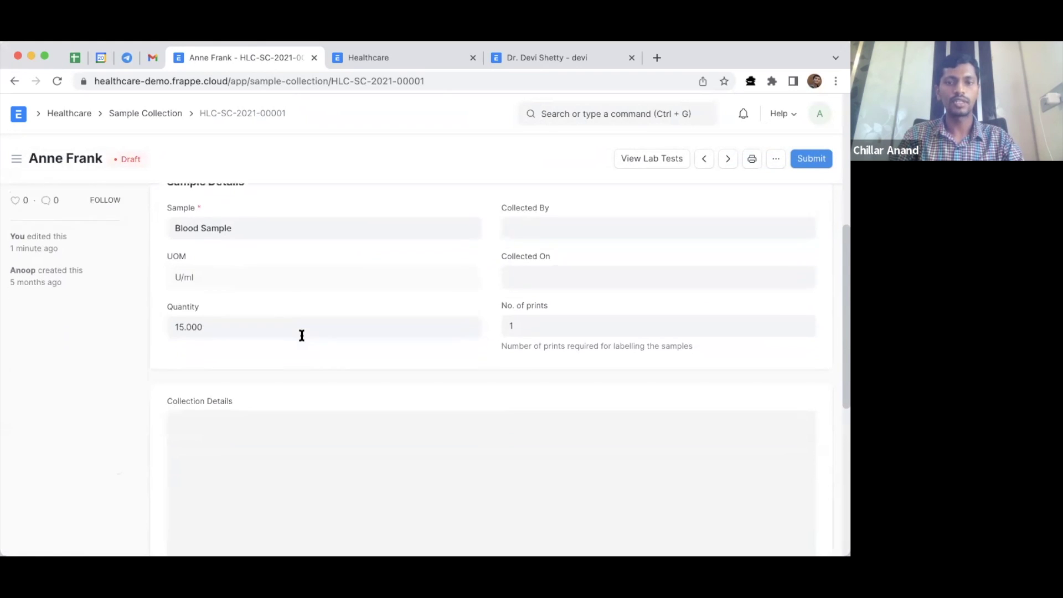
scroll(302, 336, down, 1)
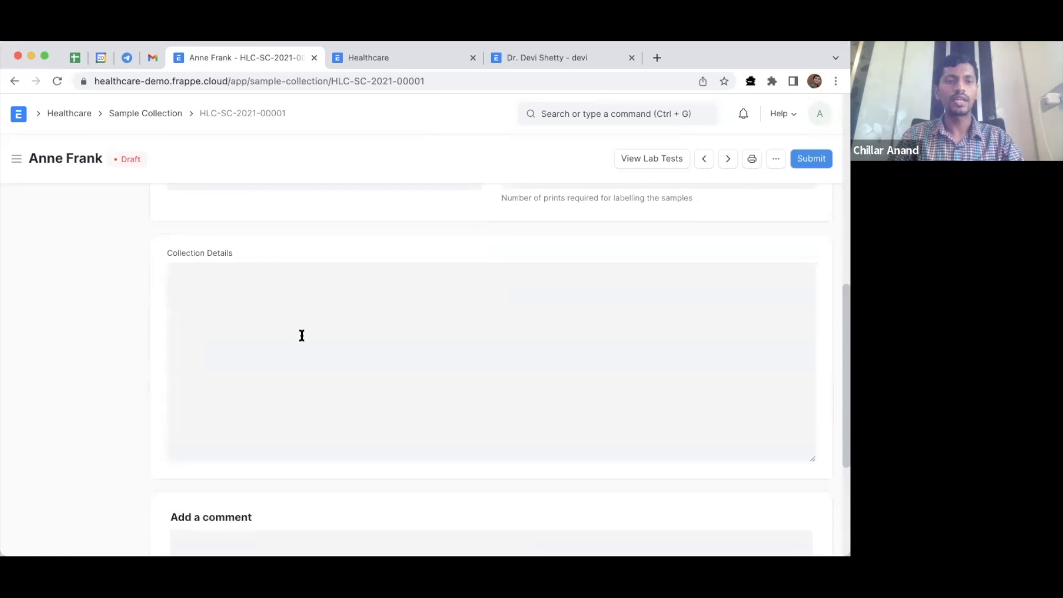
scroll(302, 336, down, 1)
click(304, 312)
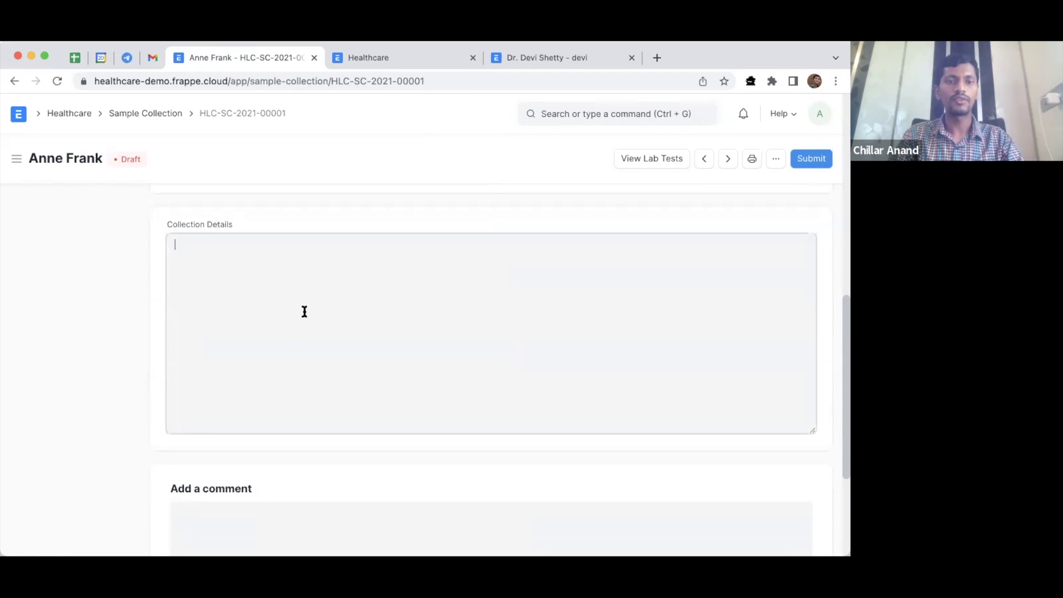
text(Sample colle)
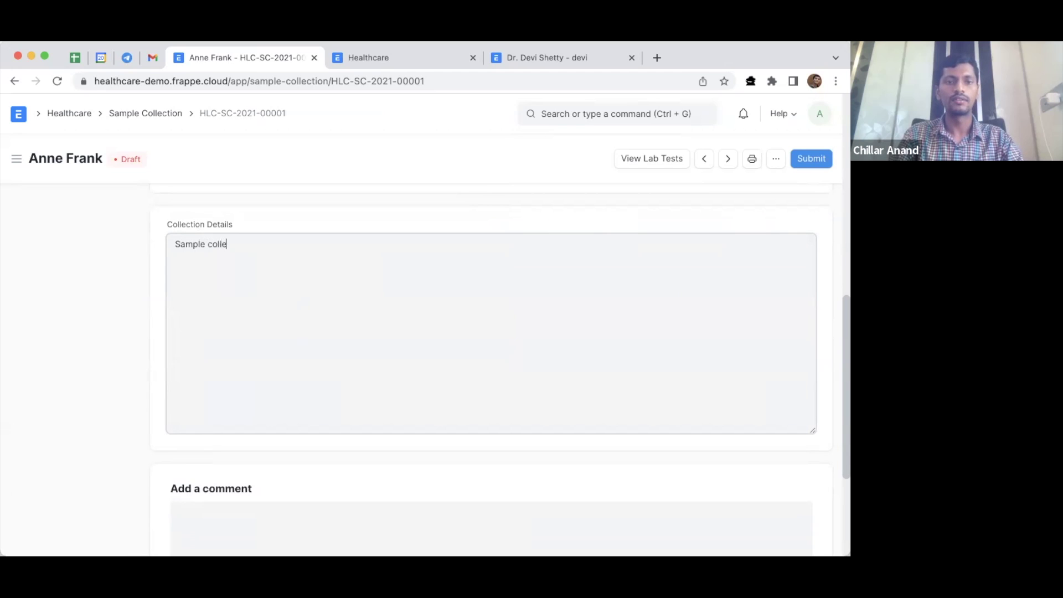
text(cted.)
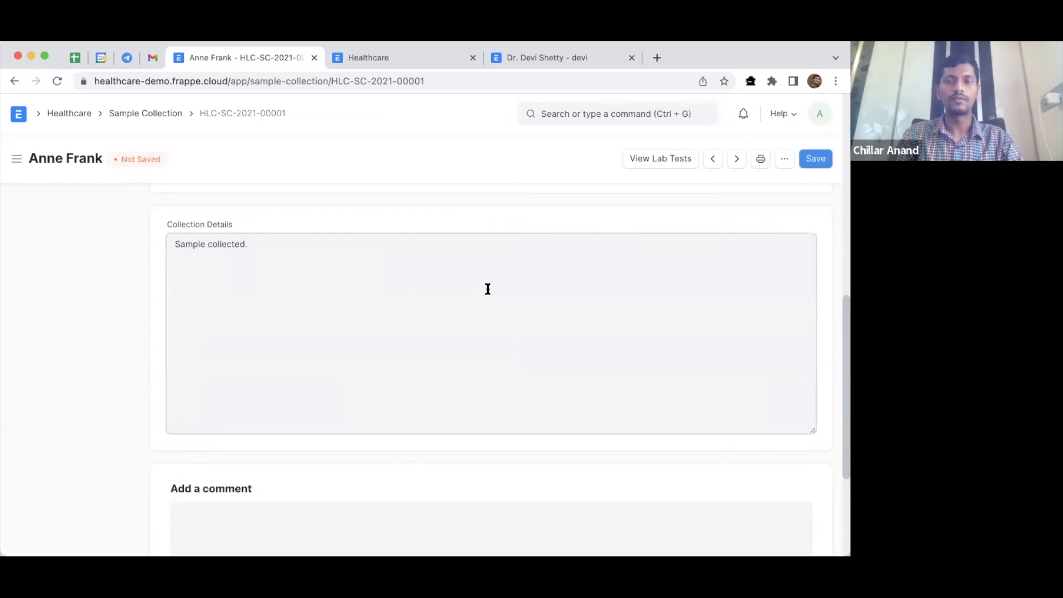
Save the sample collection record, submit it permanently, and dismiss the error log notification
scroll(508, 261, down, 1)
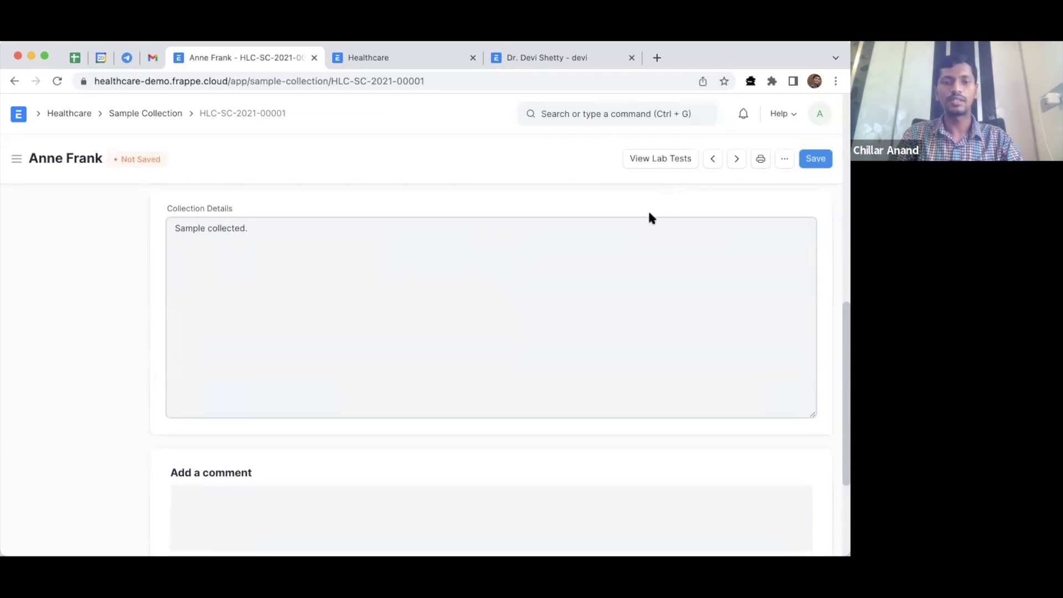
scroll(548, 277, down, 2)
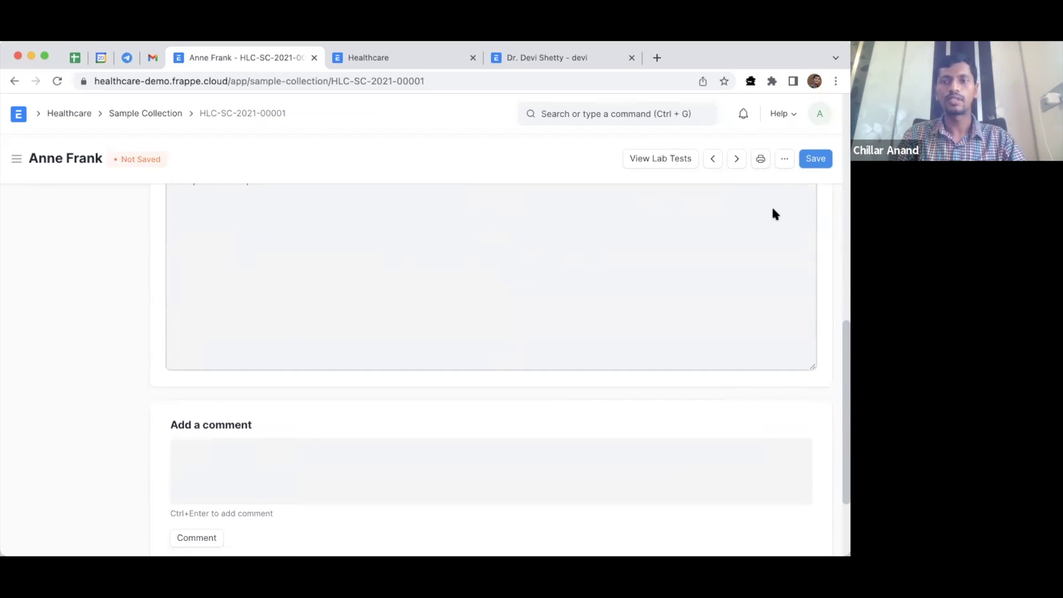
click(809, 161)
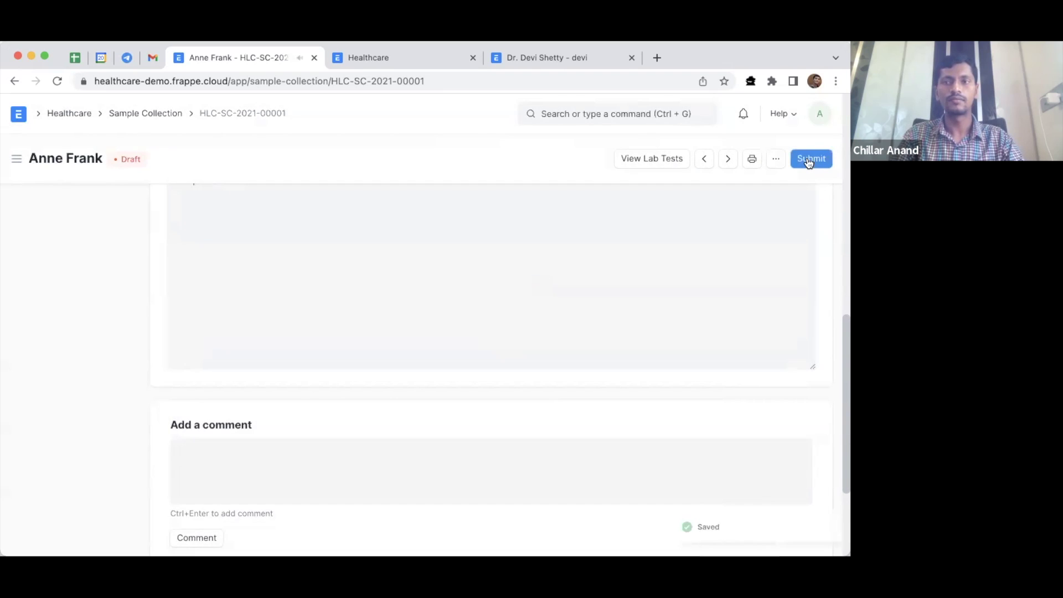
click(809, 160)
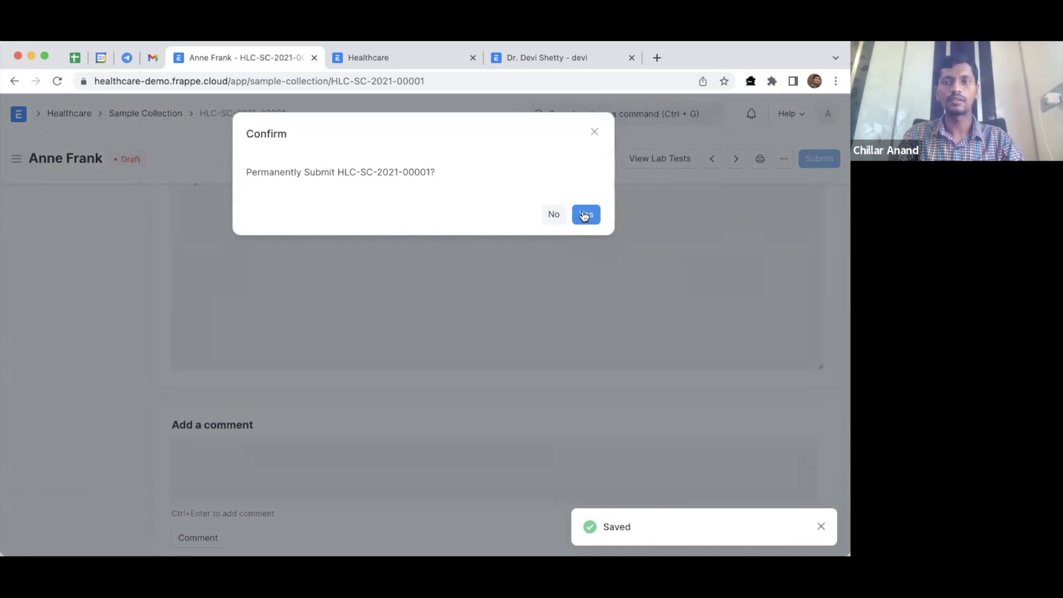
click(585, 215)
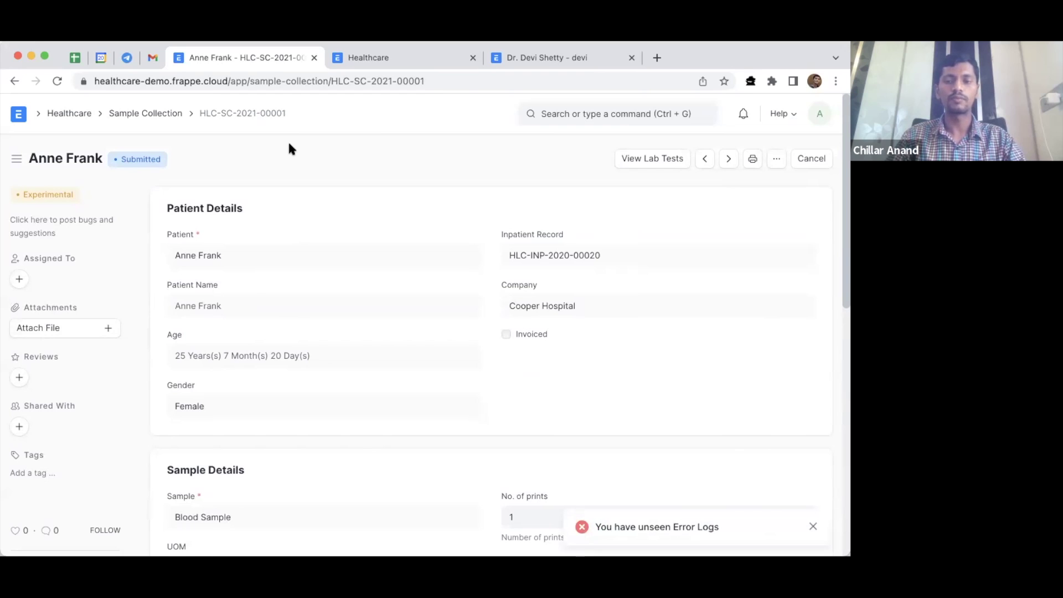
click(813, 526)
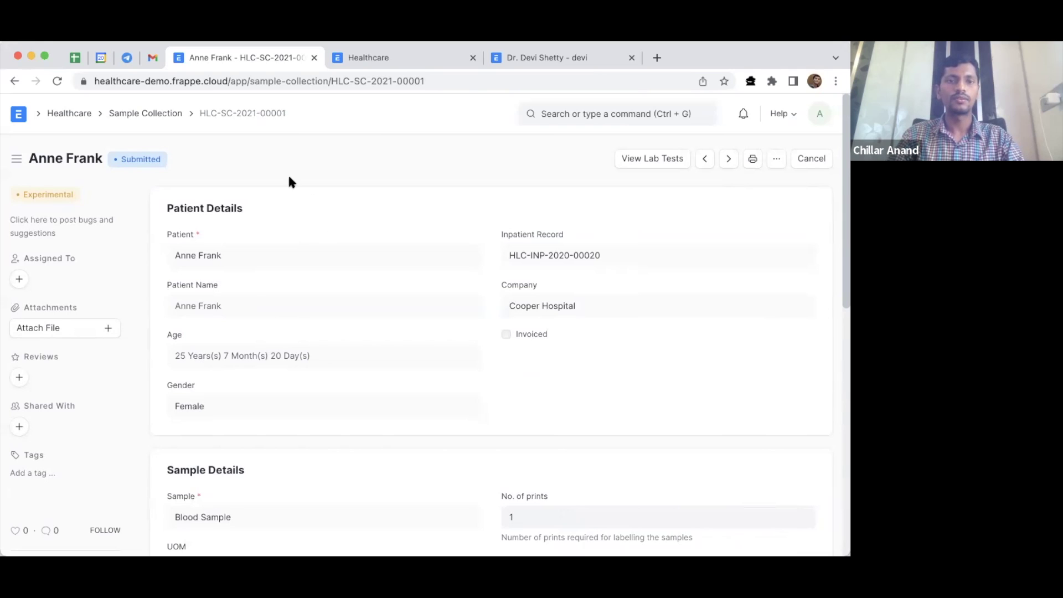
Search for the Lab Test list and open the same patient's draft Complete Blood Count test
click(602, 113)
text(lab re)
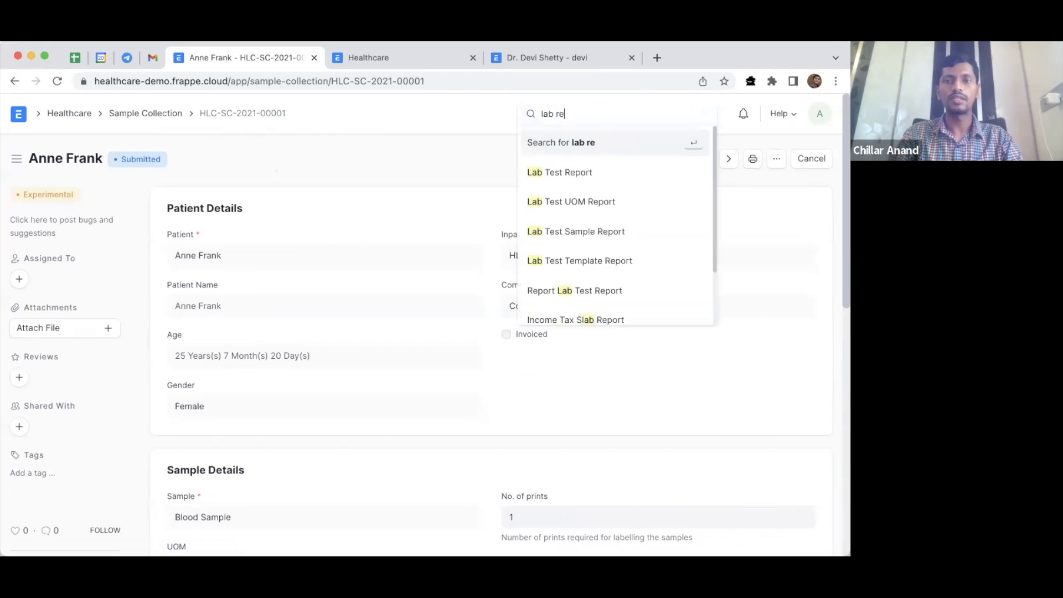
key(BackSpace)
key(BackSpace)
text(te)
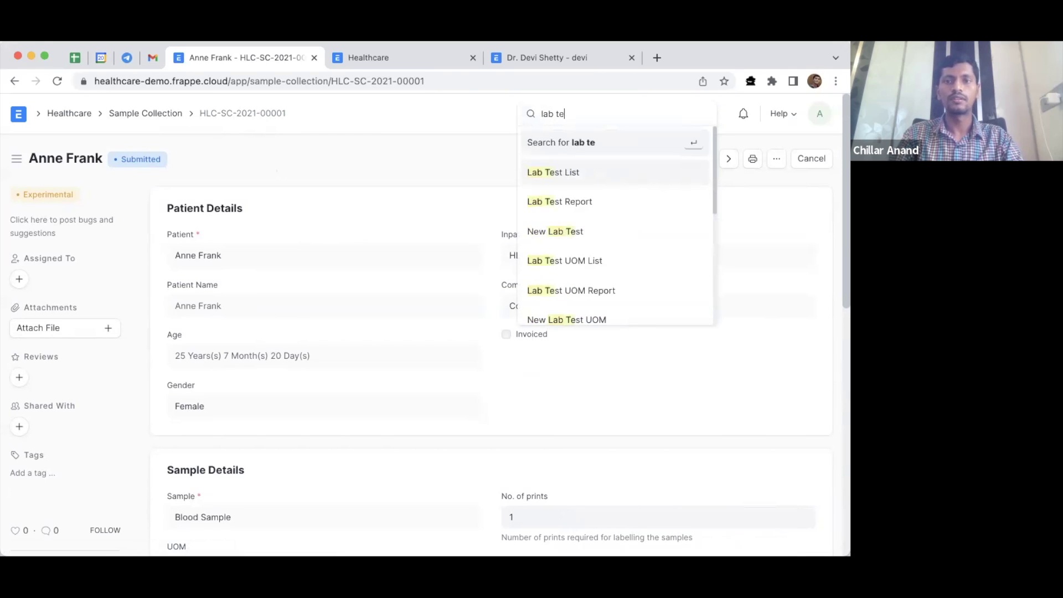
click(587, 171)
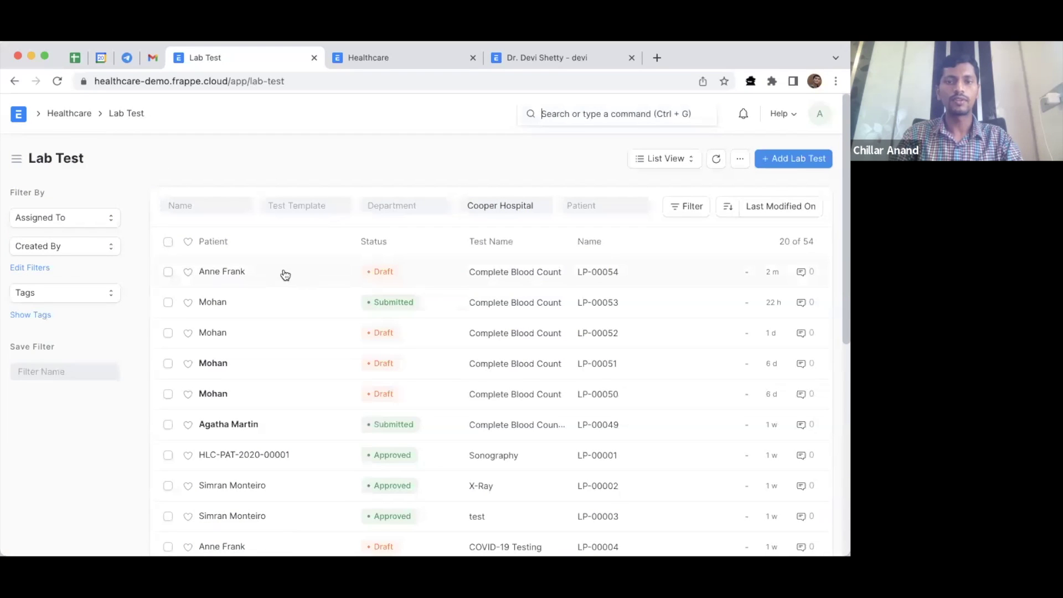
click(283, 275)
Enter the compound test result values: WBC 4, RBC 5, Hemoglobin 13 and Platelets 200
scroll(424, 316, down, 3)
scroll(423, 312, down, 6)
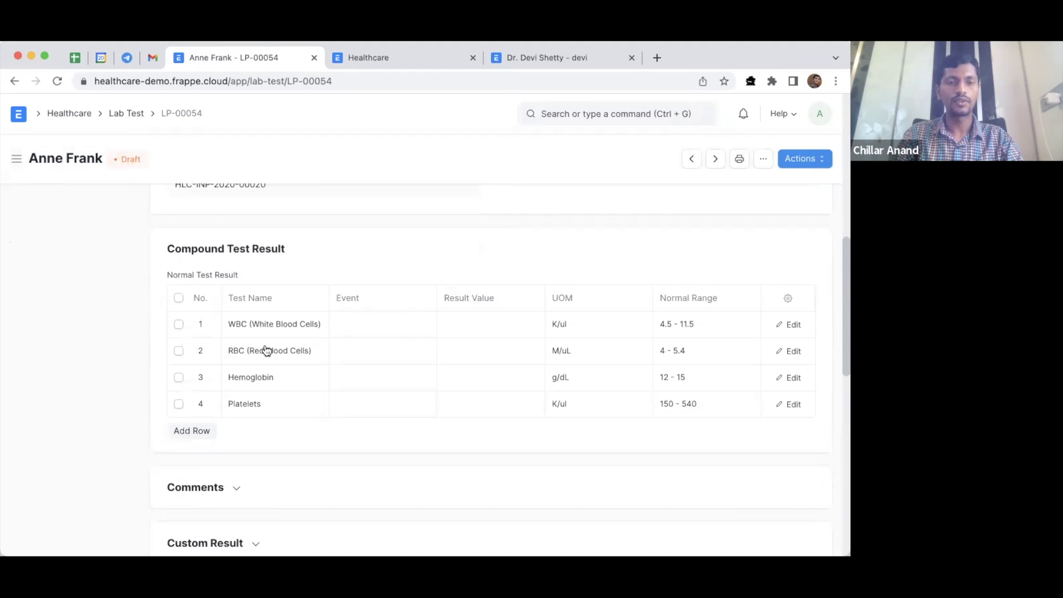
click(481, 325)
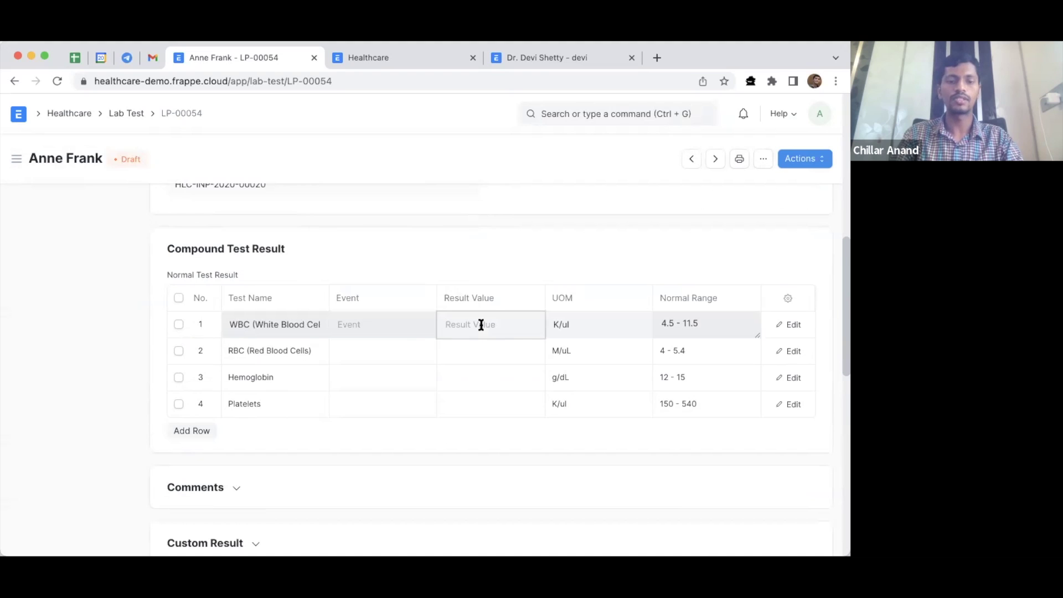
text(4)
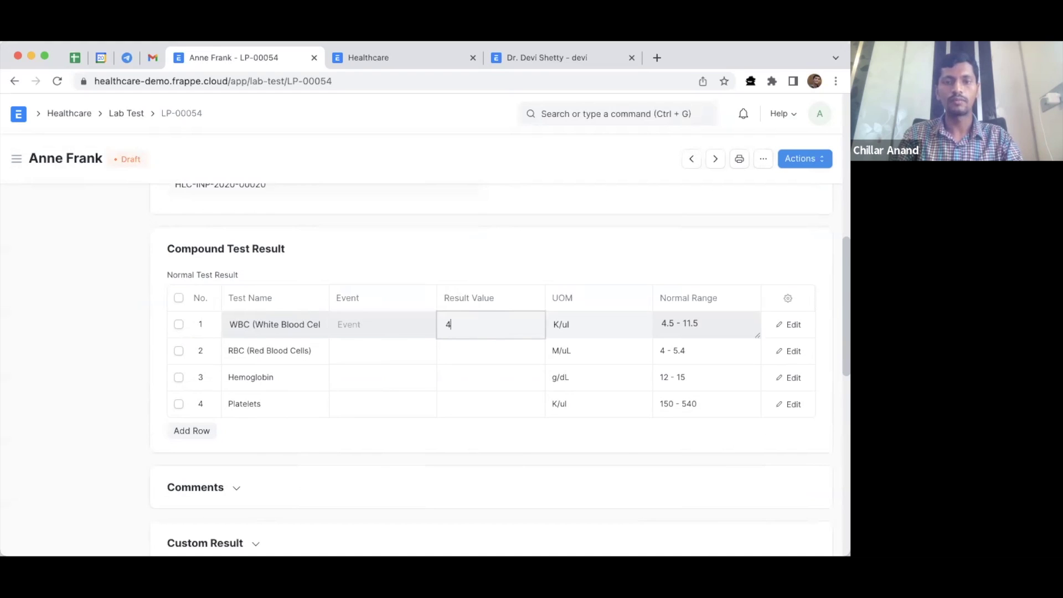
click(494, 348)
text(5)
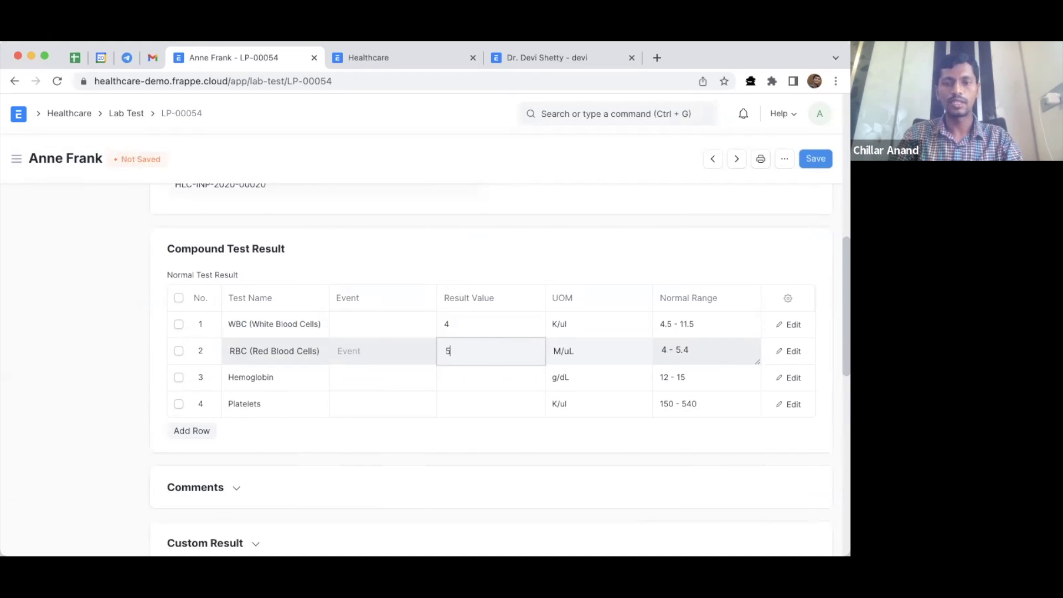
click(469, 385)
text(13)
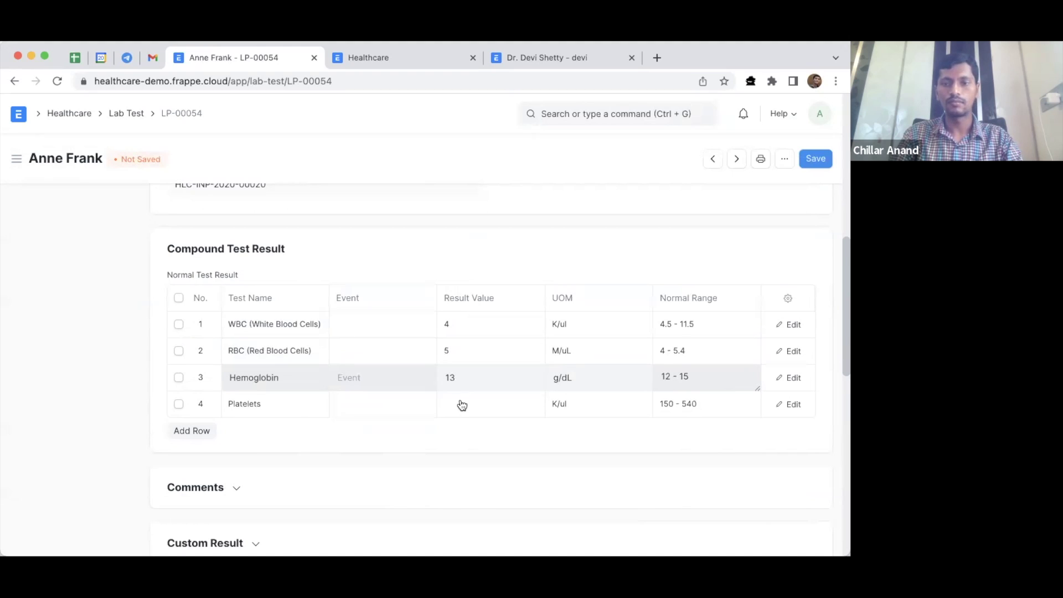
click(459, 403)
text(200)
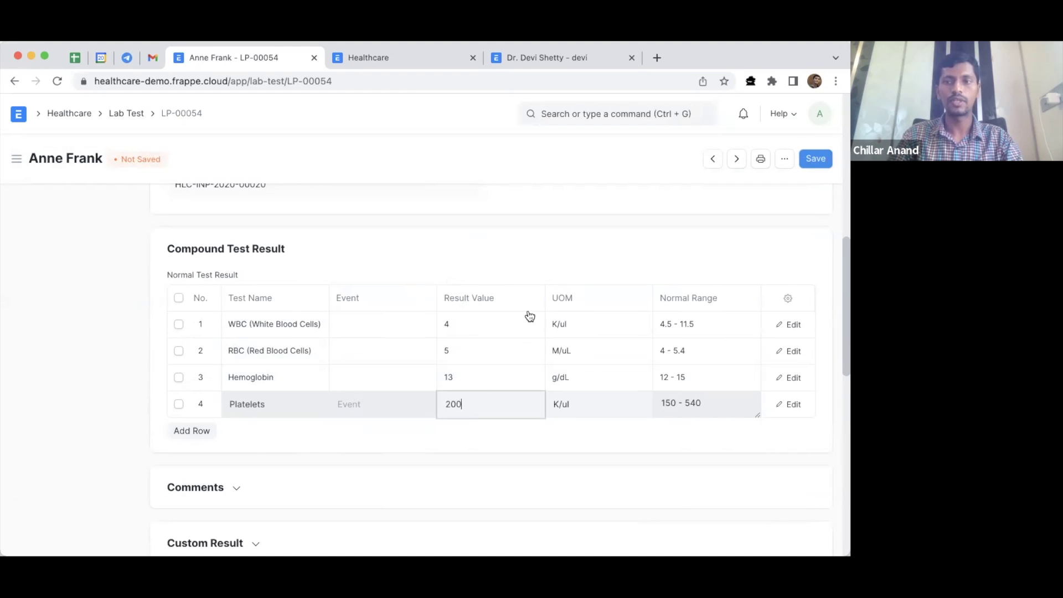
Save the lab test with its results and submit it
click(815, 160)
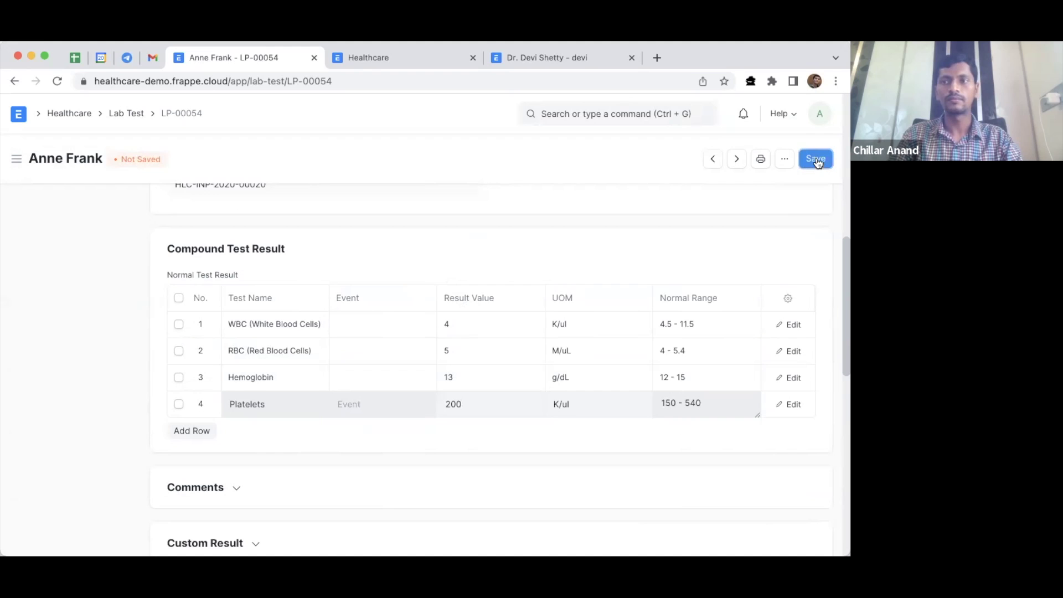
click(816, 160)
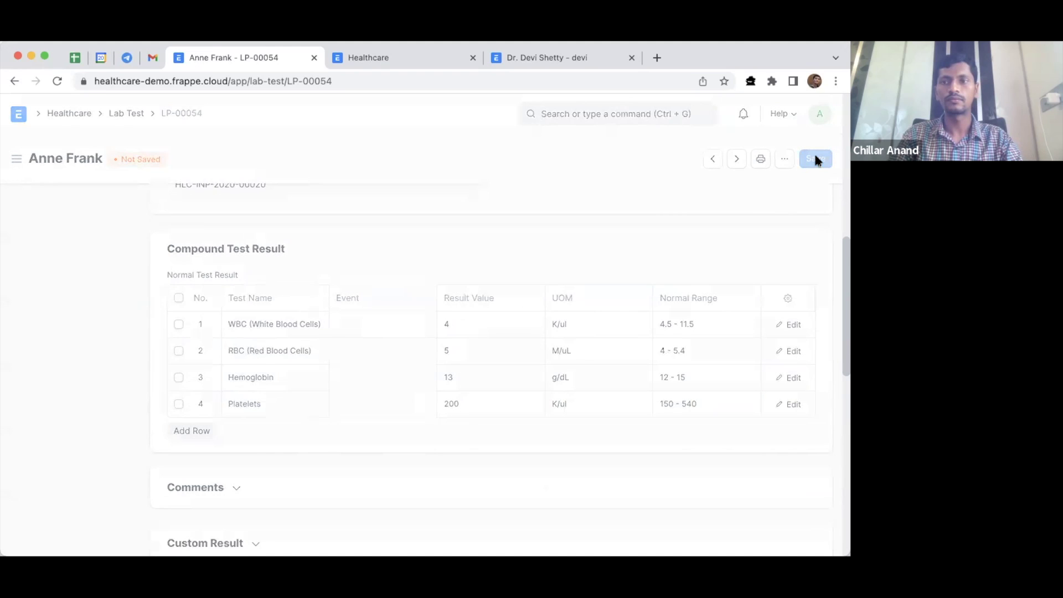
click(805, 161)
click(752, 188)
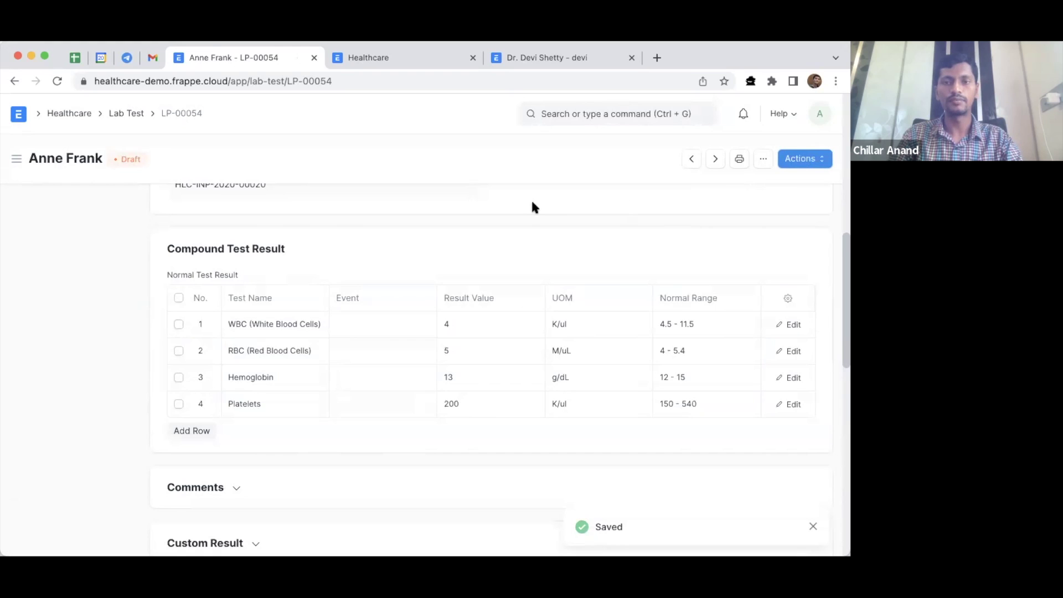
click(804, 160)
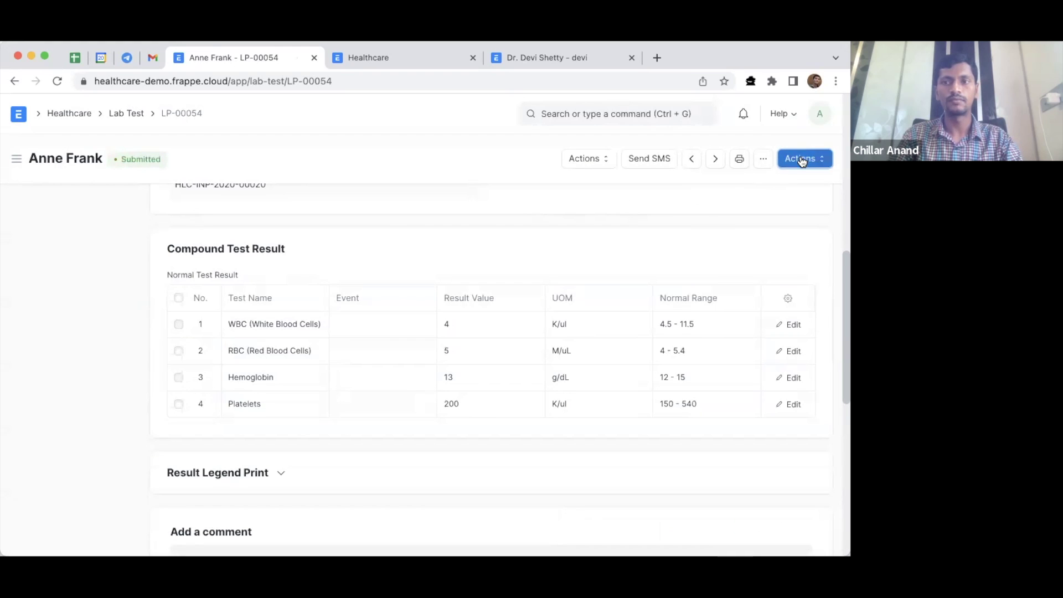
click(583, 206)
Reload the lab test page and open Healthcare Settings through a search for "healthcare set"
key(super+r)
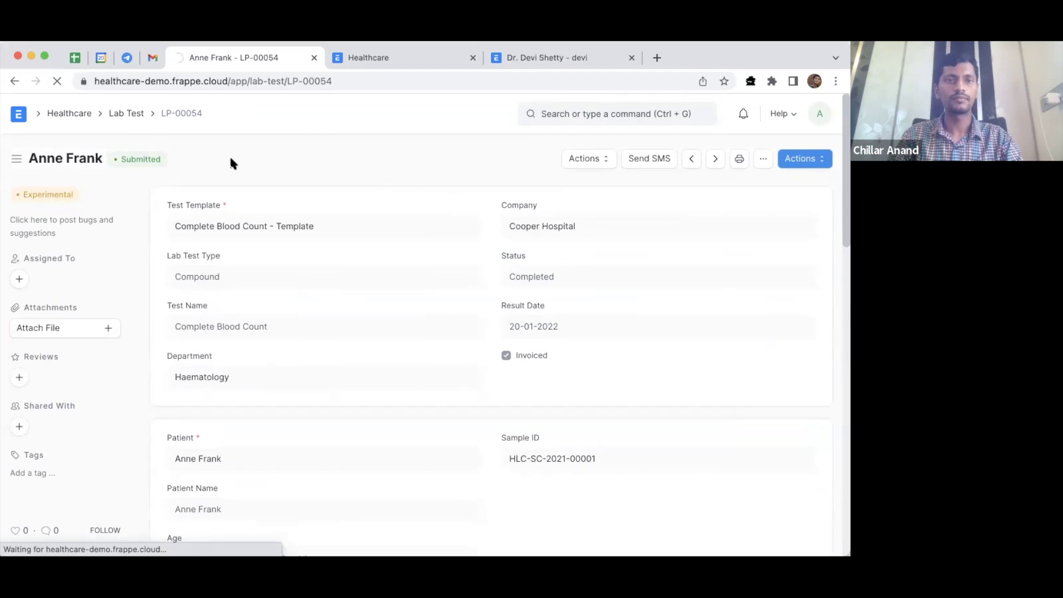
click(573, 115)
text(healthcare ad)
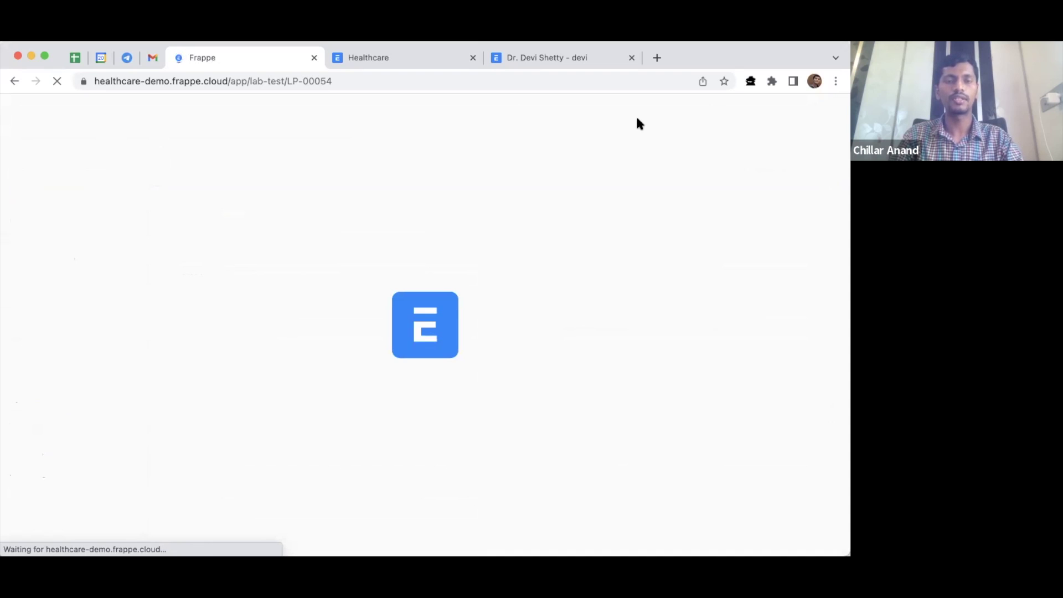
click(598, 115)
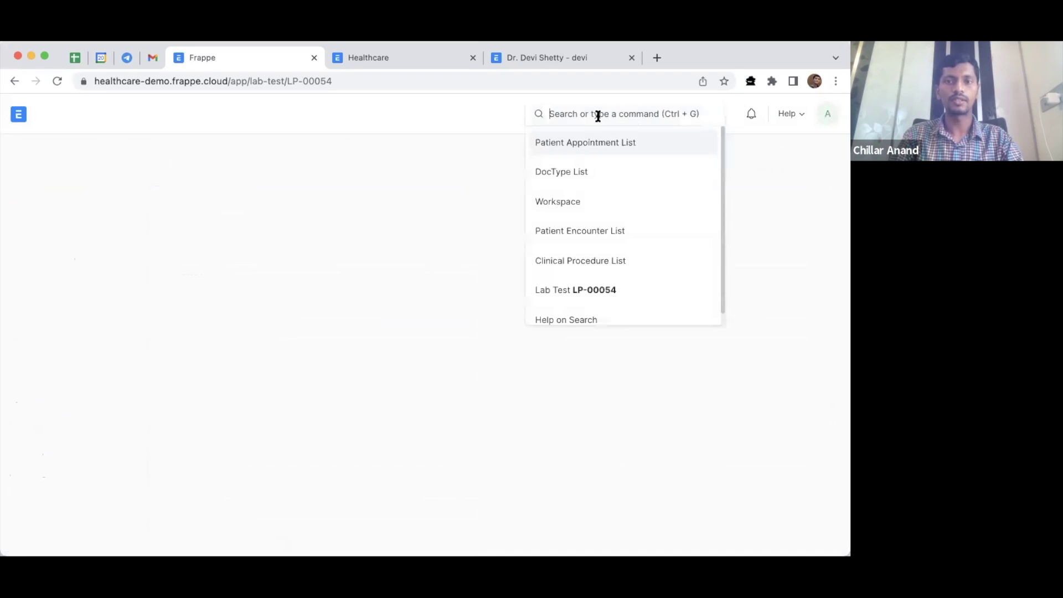
text(healthcare set)
click(615, 176)
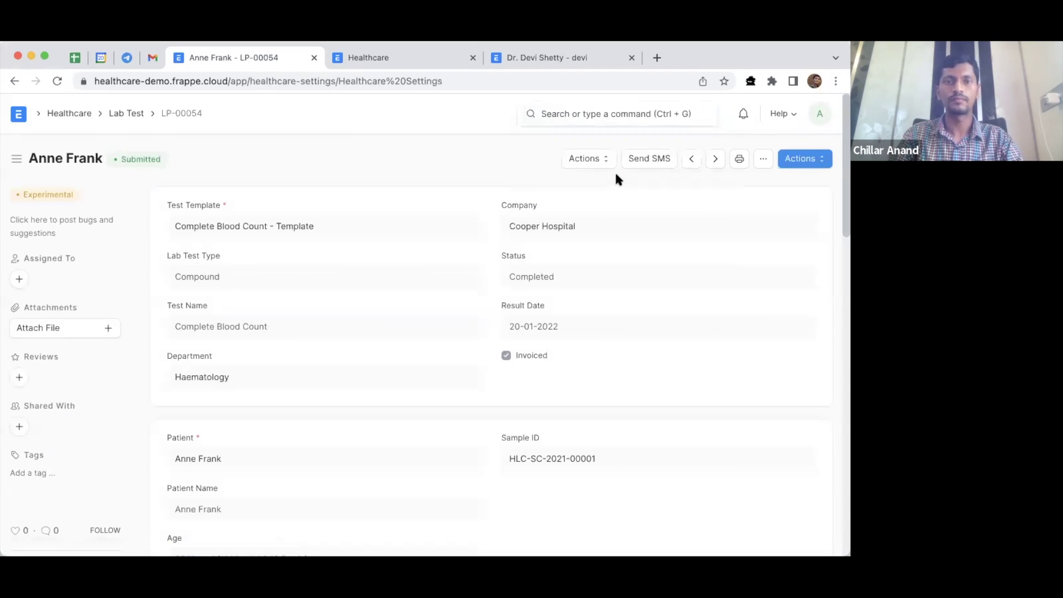
Expand the Laboratory SMS Alerts section and examine the result printed and result emailed message templates
scroll(437, 197, down, 5)
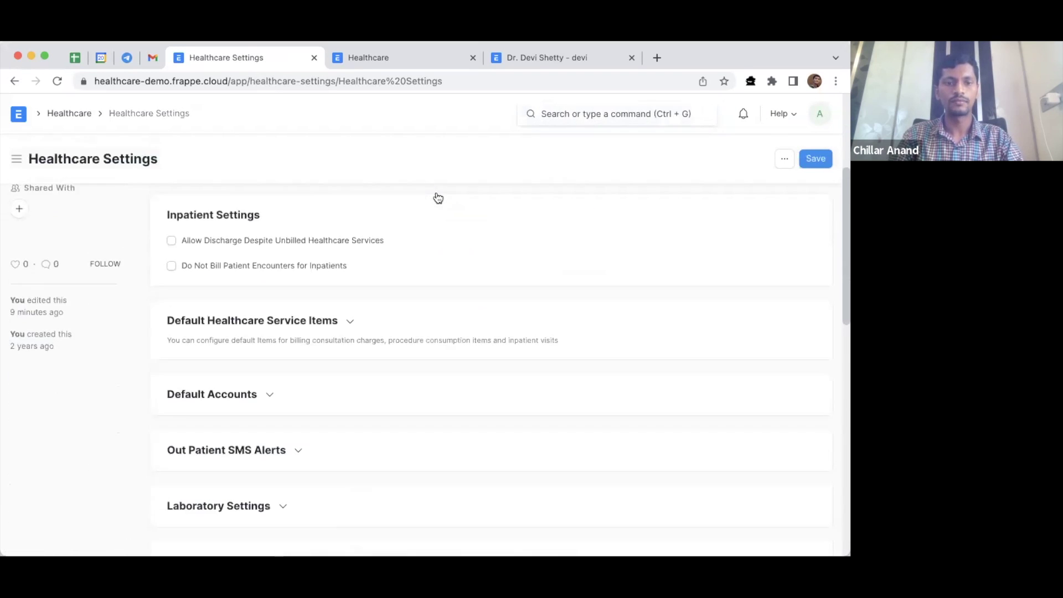
scroll(437, 198, down, 4)
click(303, 344)
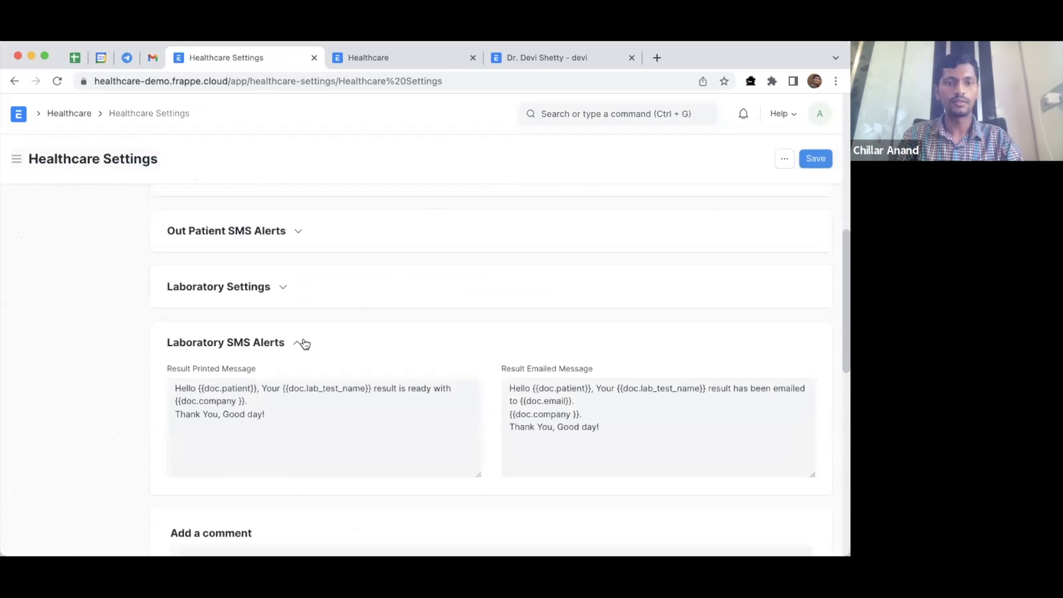
scroll(340, 361, down, 3)
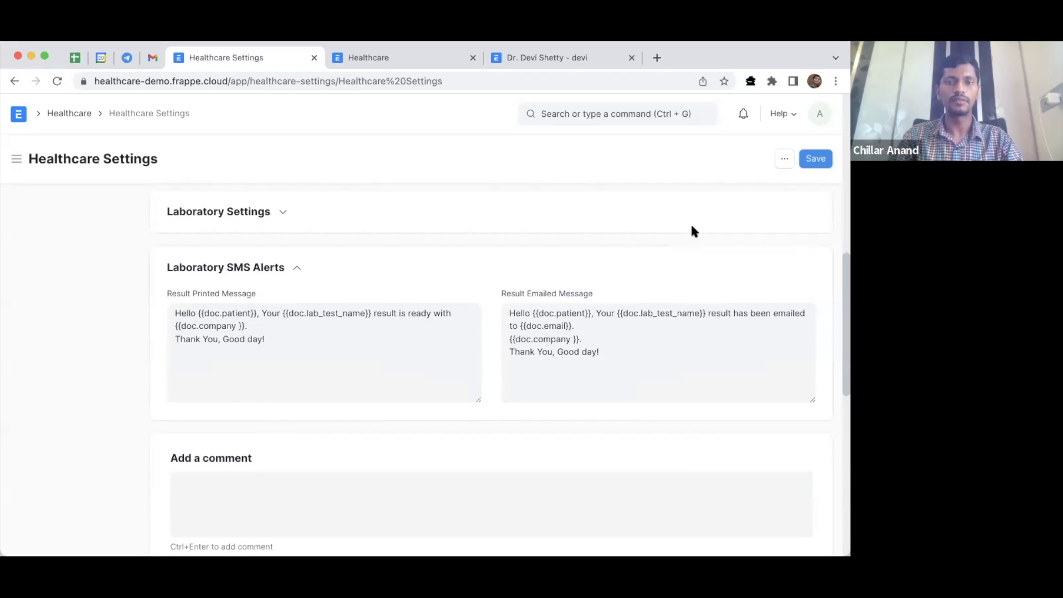
Return to the Healthcare workspace, search for the Patient Encounter list and open the same patient's draft encounter
scroll(333, 221, up, 20)
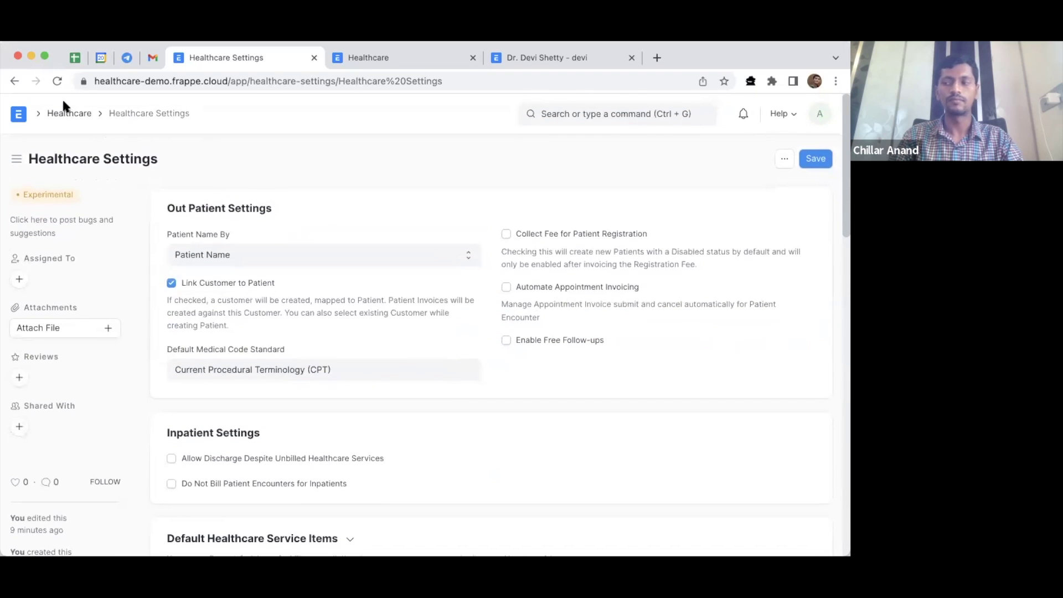
click(69, 113)
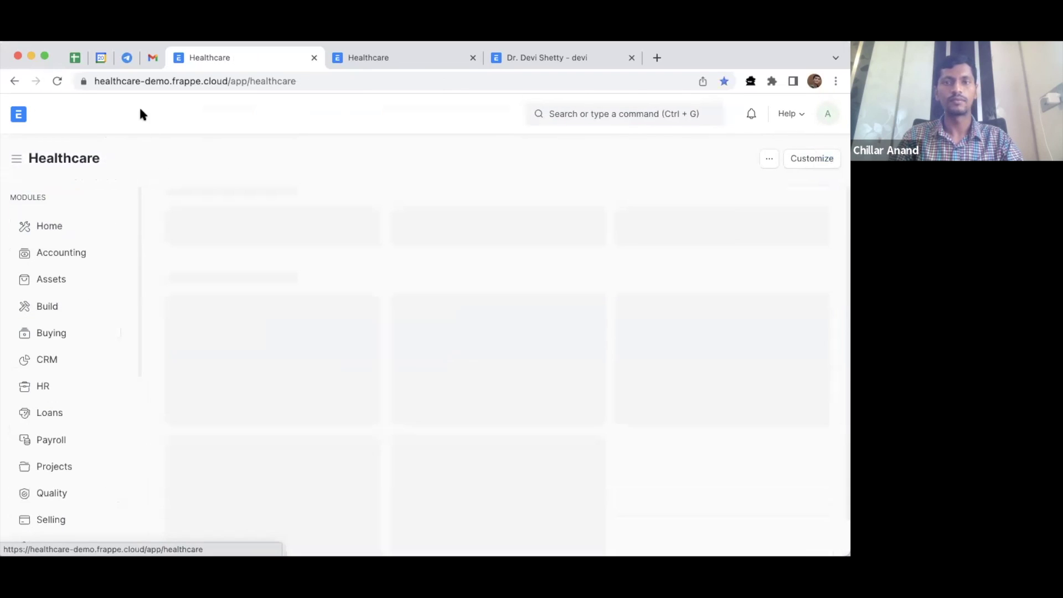
click(582, 115)
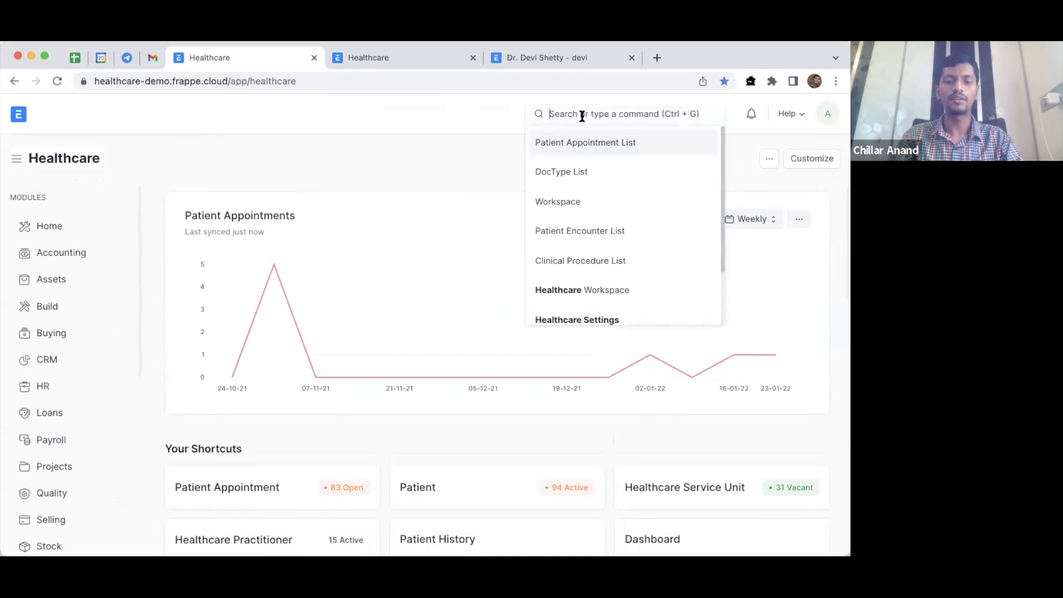
text(patient )
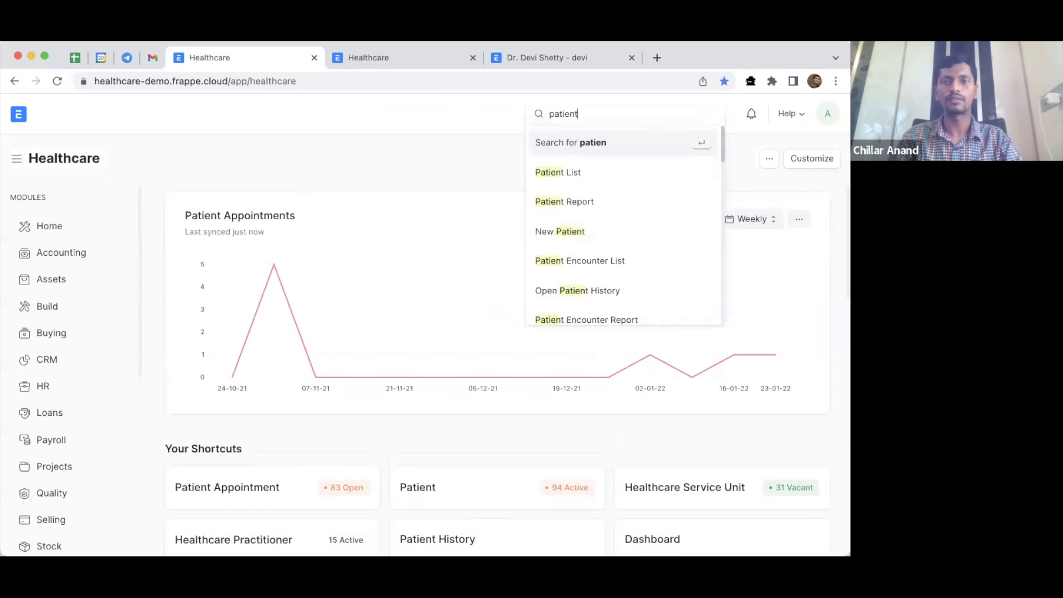
text(enc)
click(625, 176)
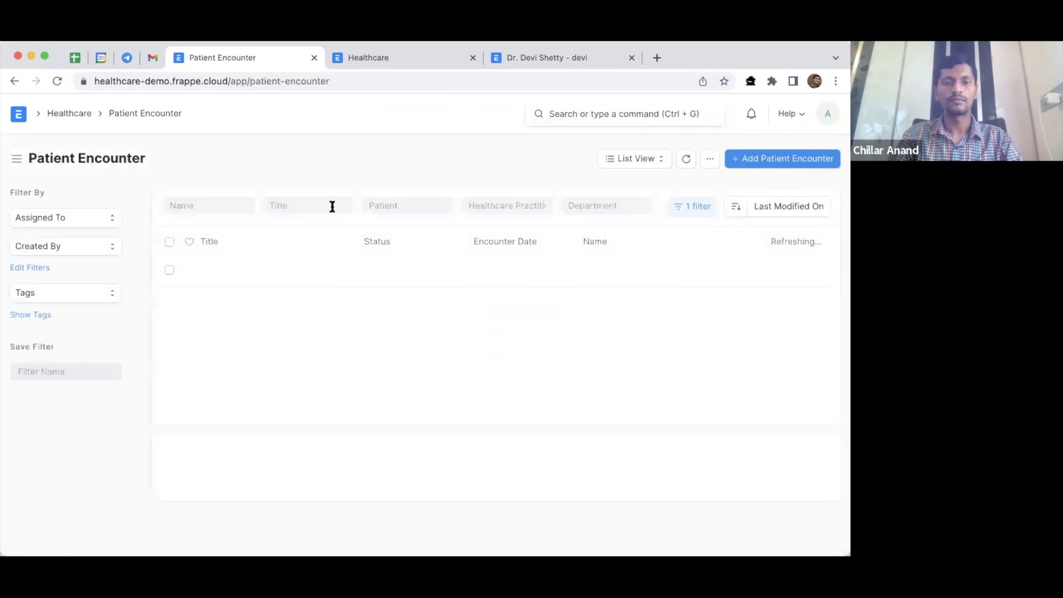
click(268, 290)
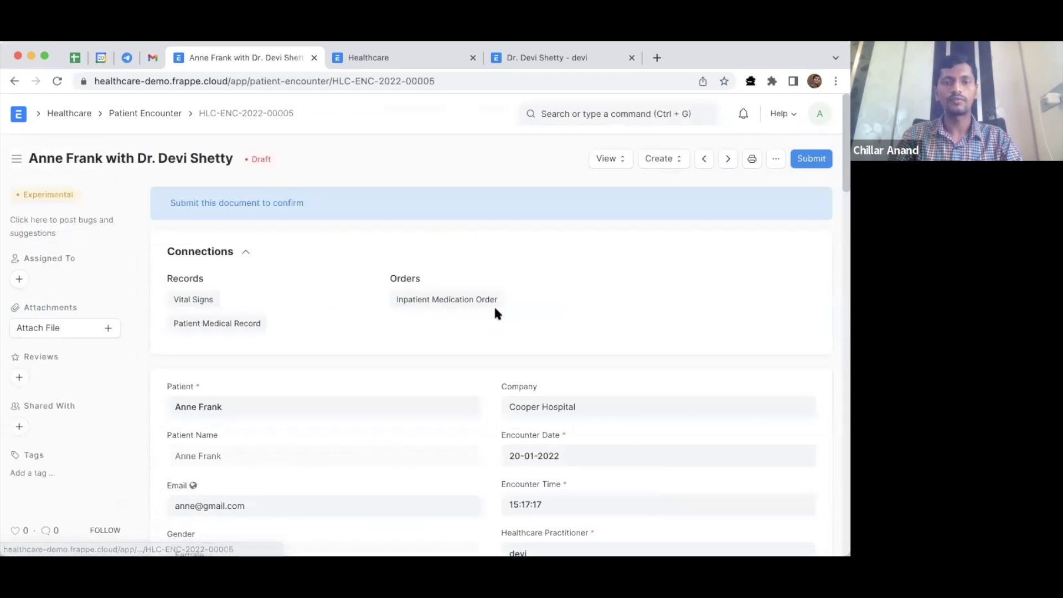
Add a row to the encounter's Drug Prescription table and start choosing its drug
scroll(495, 308, down, 15)
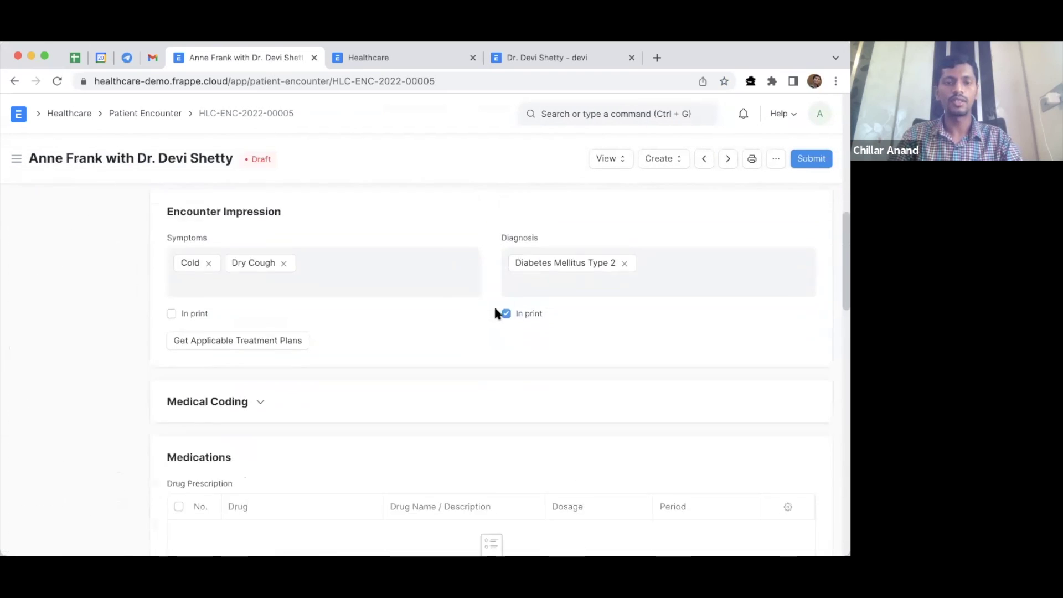
scroll(498, 315, down, 5)
click(188, 318)
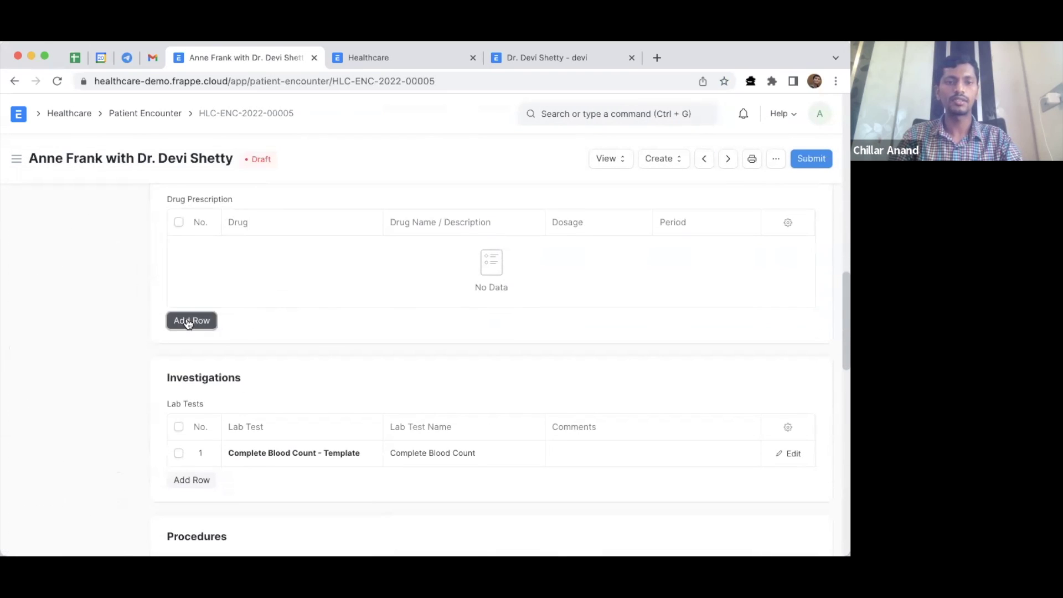
click(285, 240)
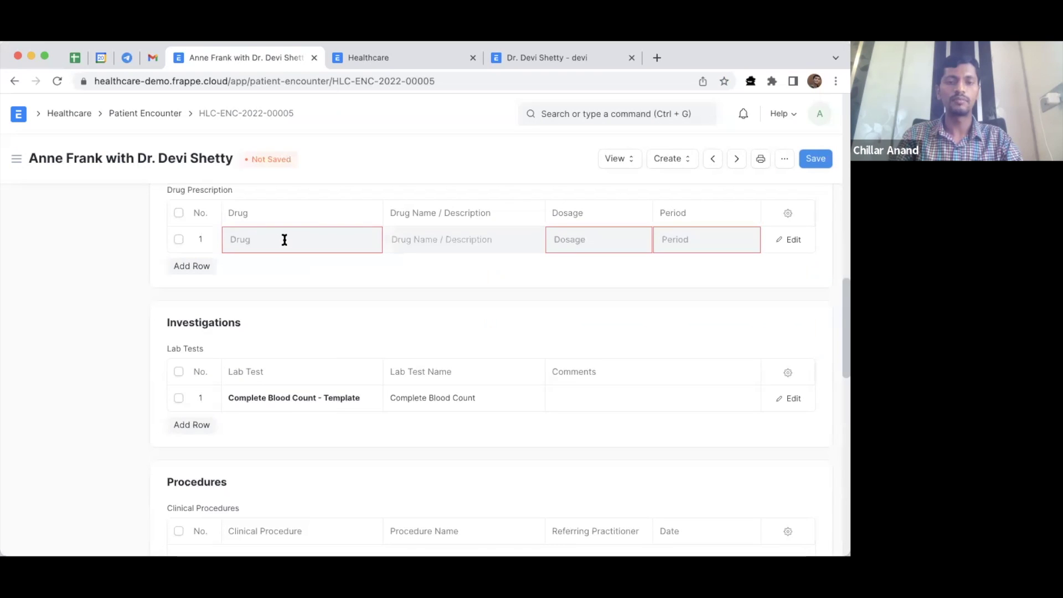
Prescribe the drug dolo 650 in the first medication row with dosage 1-0-1 and period 2 Day
text(dolo)
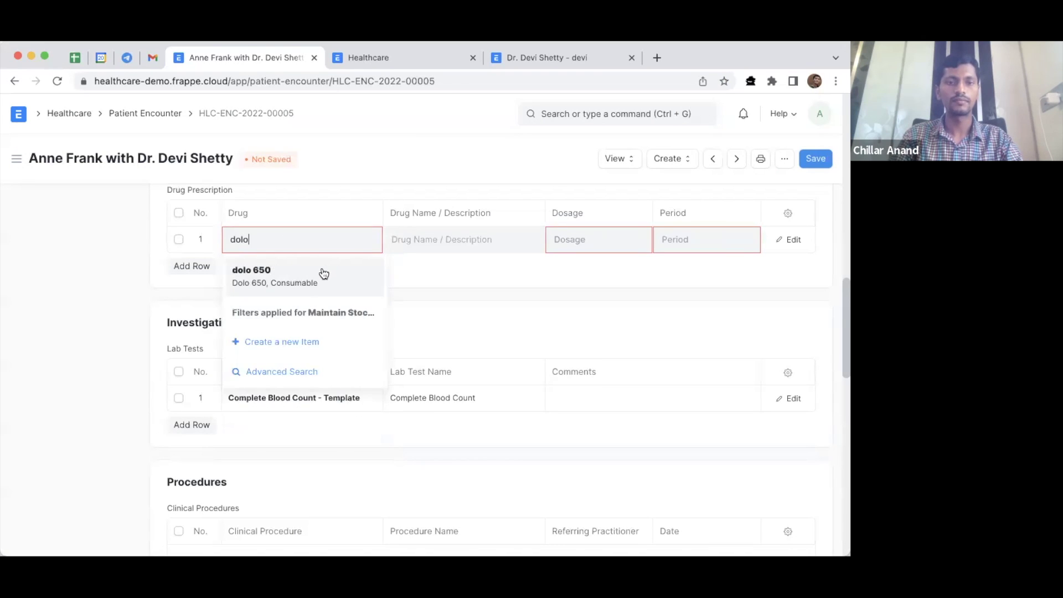
click(308, 274)
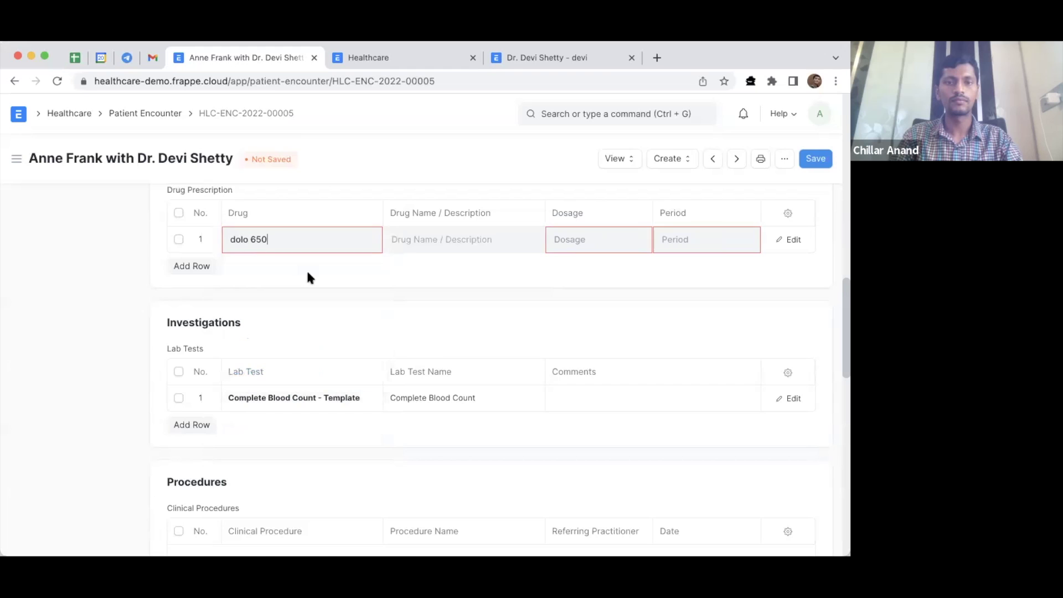
scroll(527, 242, up, 2)
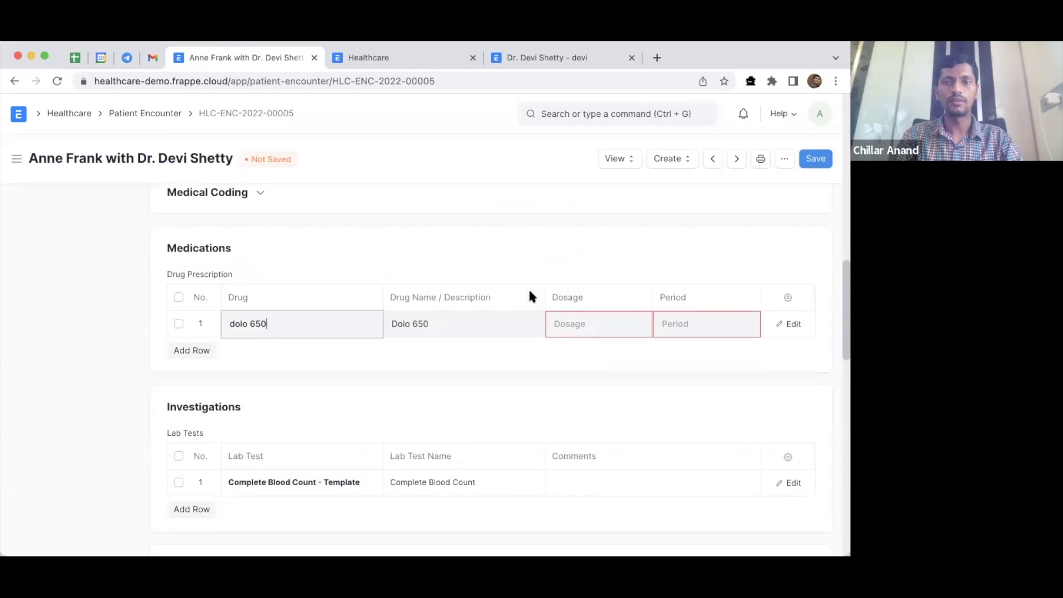
click(566, 337)
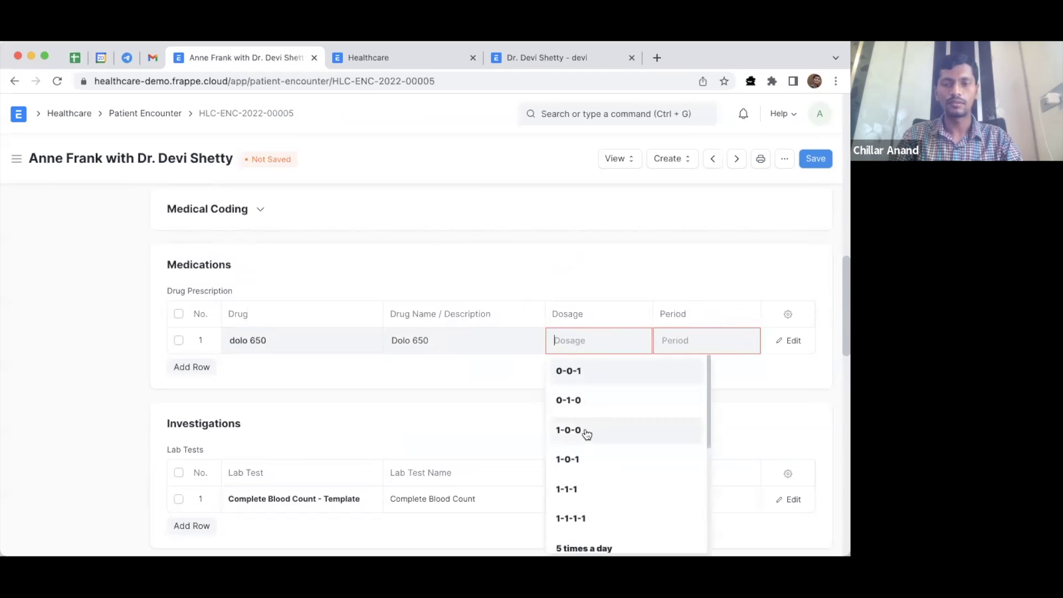
click(589, 459)
click(686, 335)
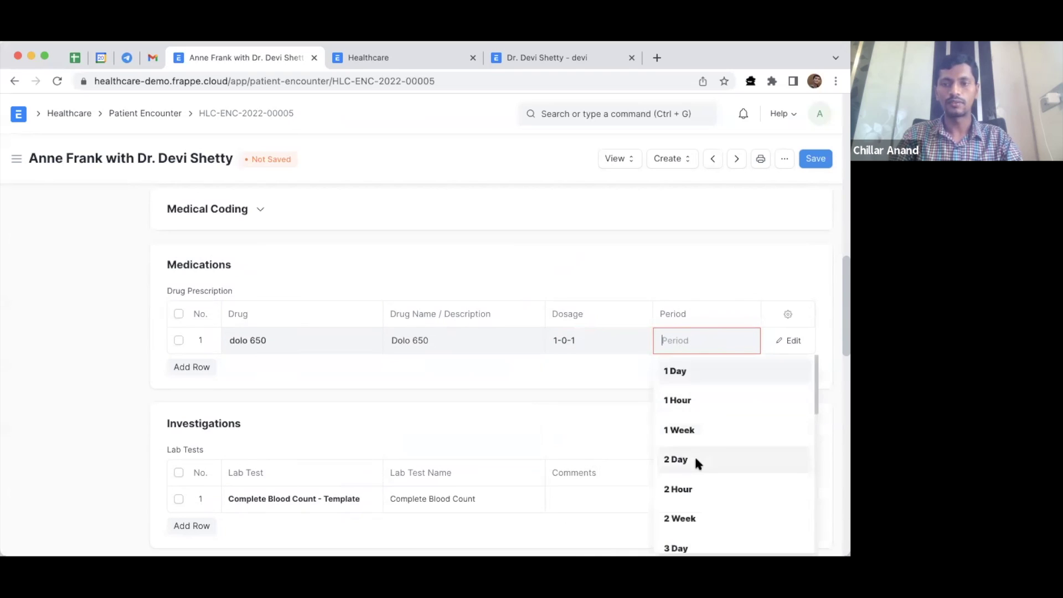
click(695, 461)
Set the dosage form of the dolo 650 prescription to Tablet in the row's details
click(792, 338)
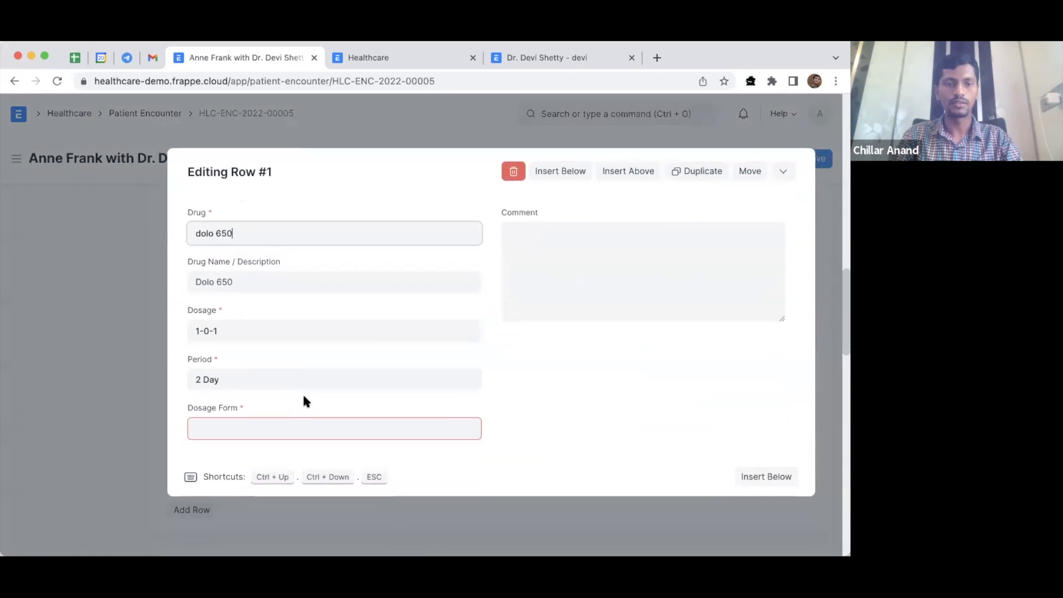
click(272, 403)
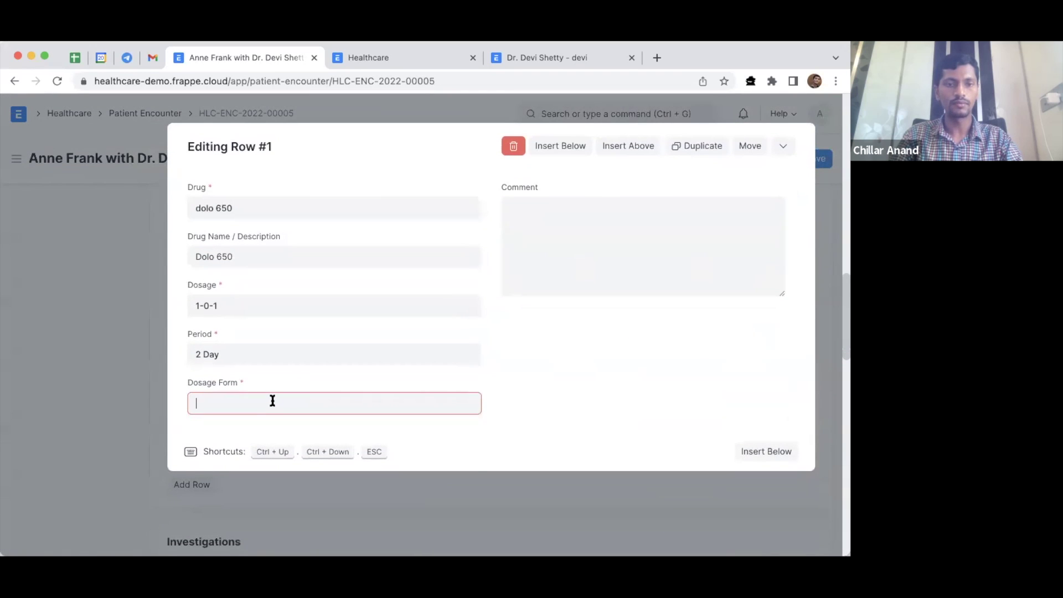
text(t)
click(283, 438)
click(782, 148)
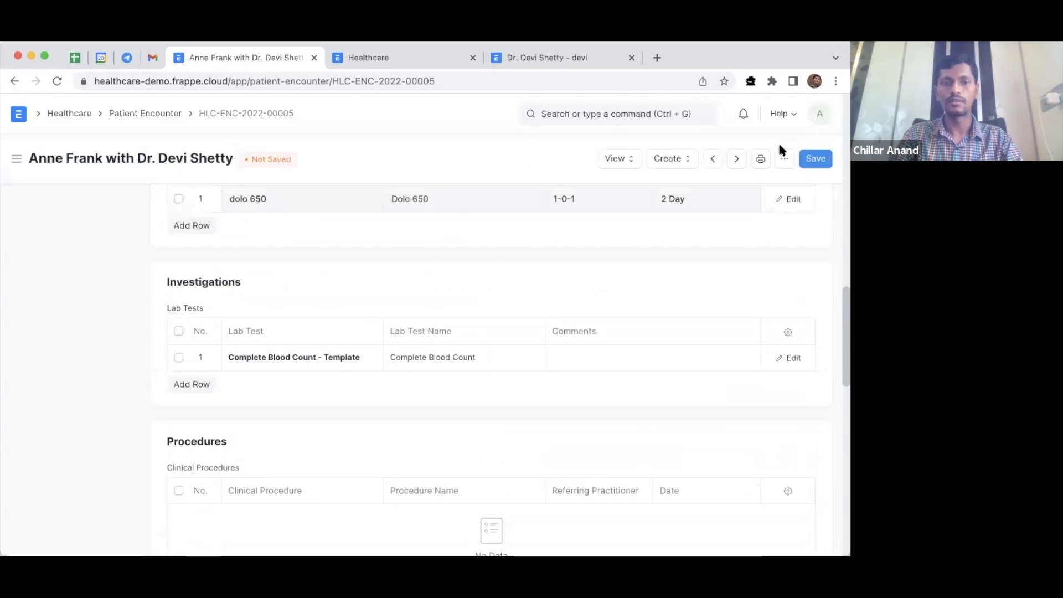
Save the patient encounter and permanently submit it
click(816, 158)
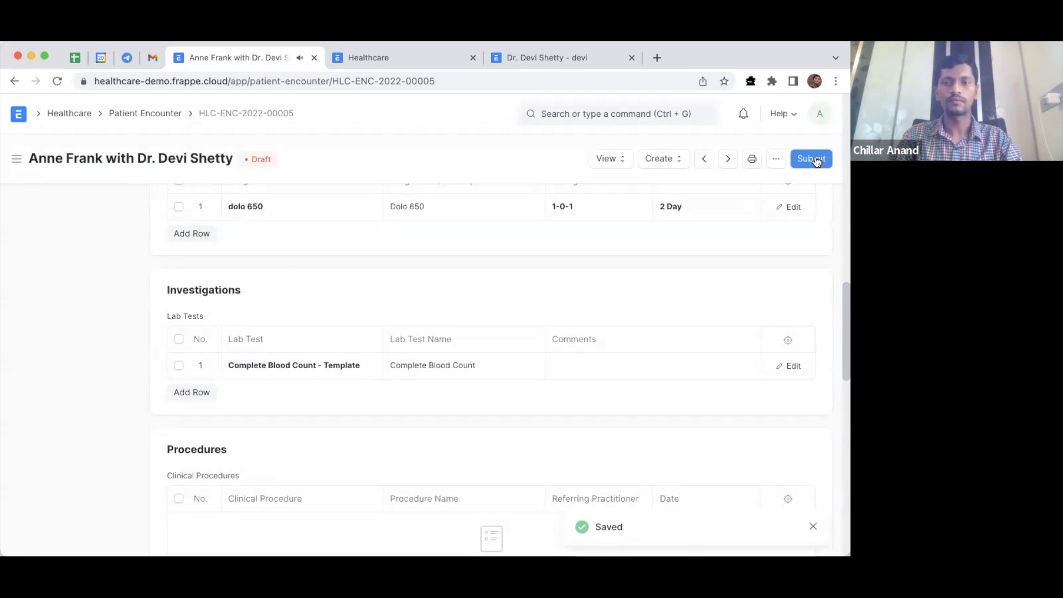
click(815, 159)
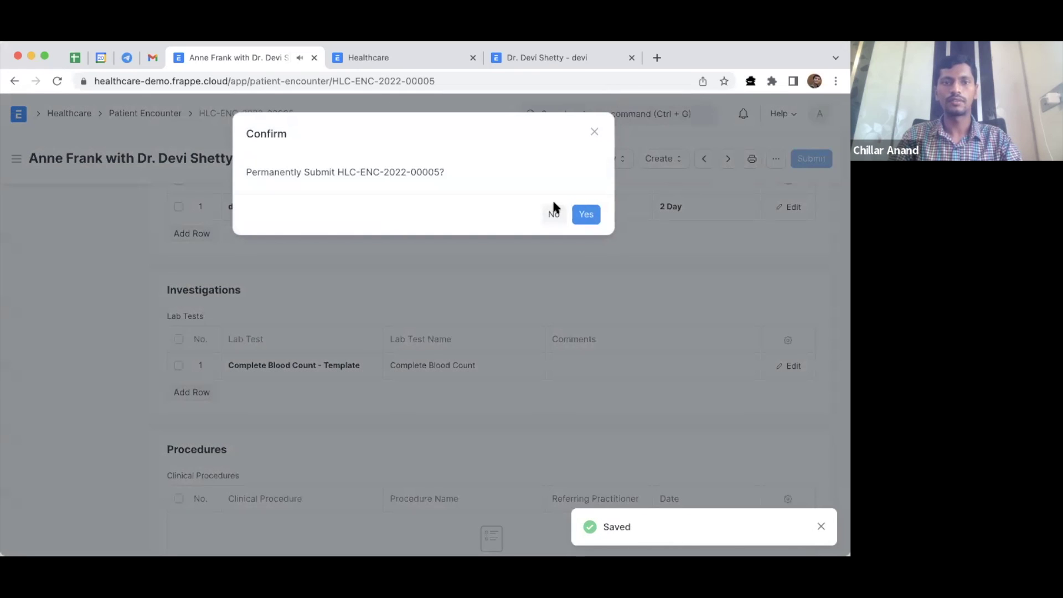
click(589, 215)
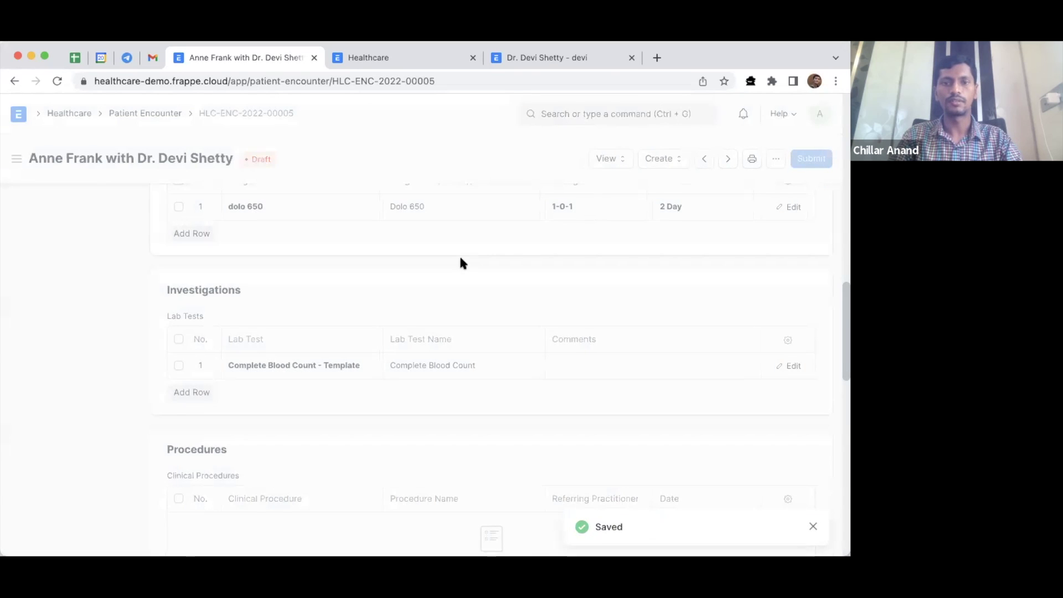
Open the submitted encounter's print preview and review its patient details, encounter impression, medications and investigations
scroll(461, 258, up, 2)
scroll(462, 265, up, 15)
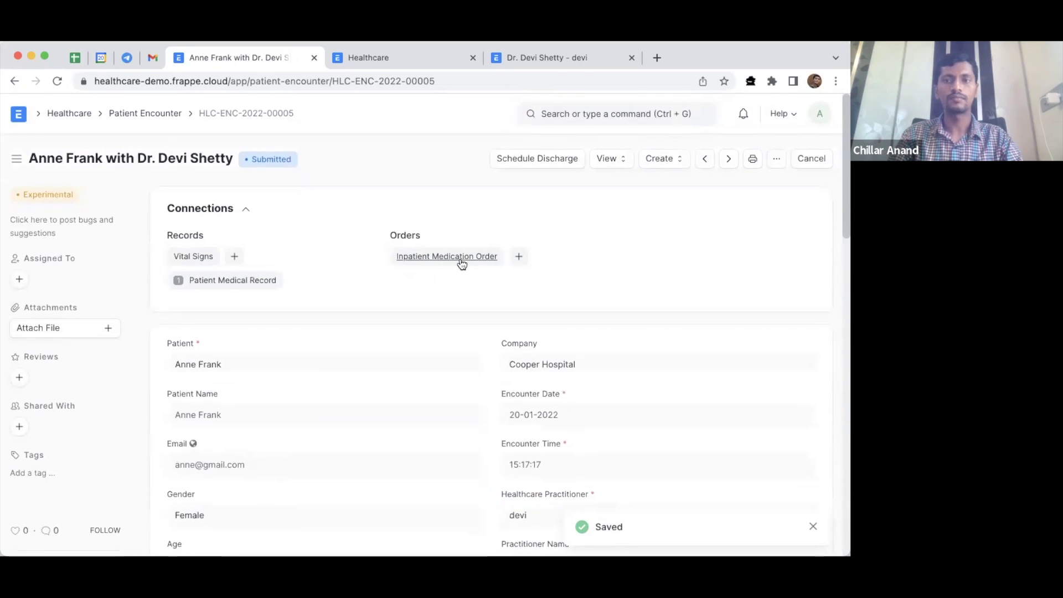
click(753, 160)
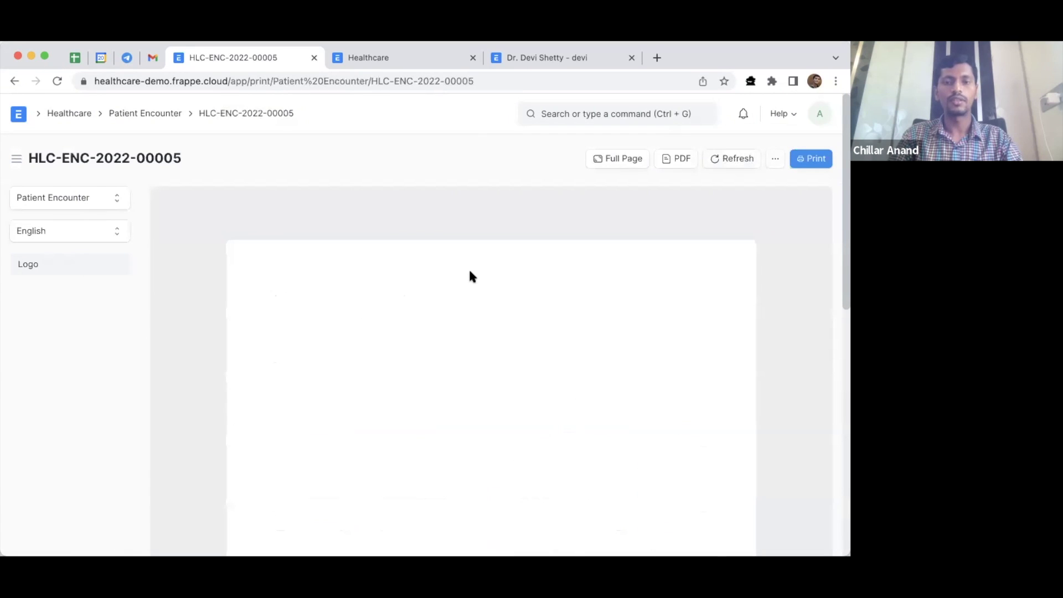
scroll(470, 271, down, 1)
scroll(470, 272, down, 3)
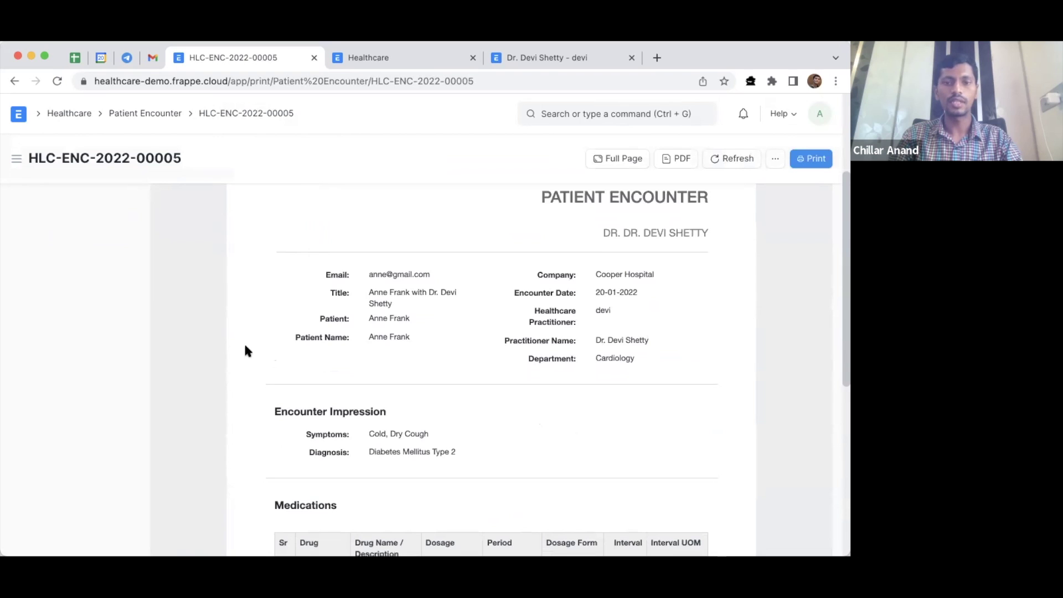
scroll(243, 343, down, 4)
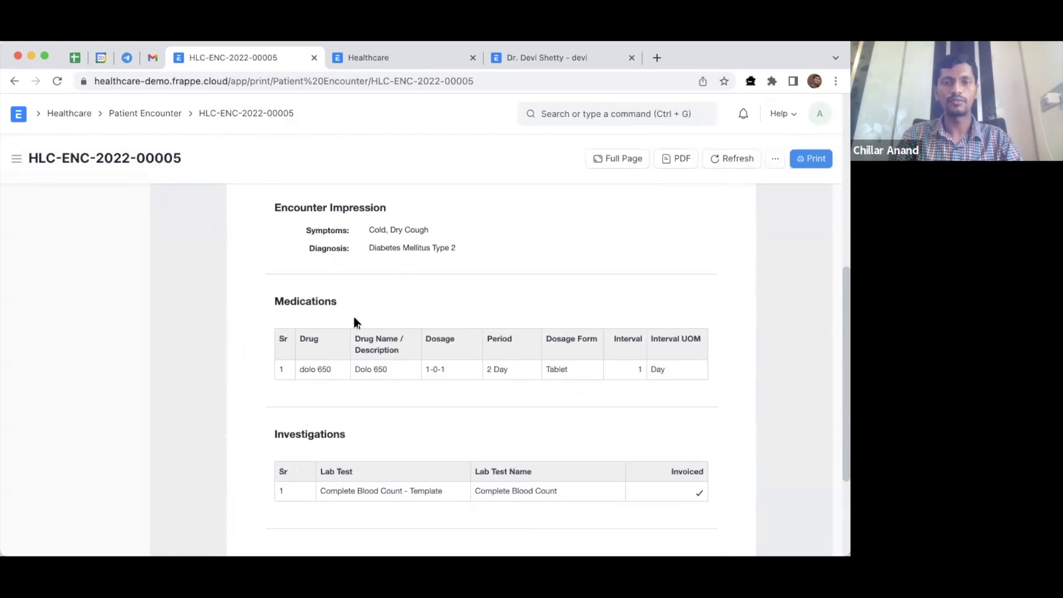
scroll(354, 319, up, 3)
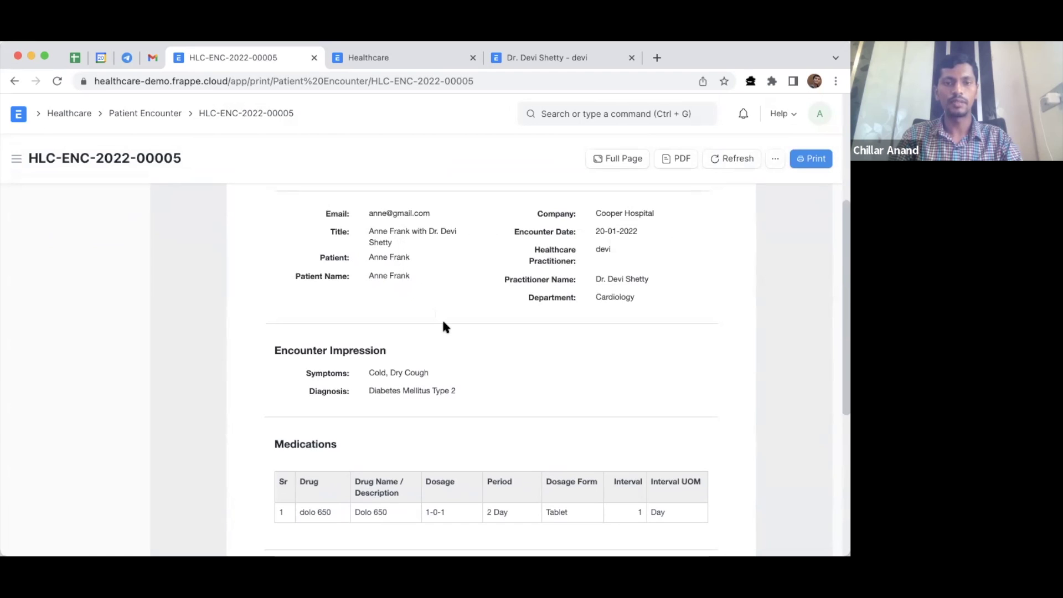
scroll(446, 327, down, 3)
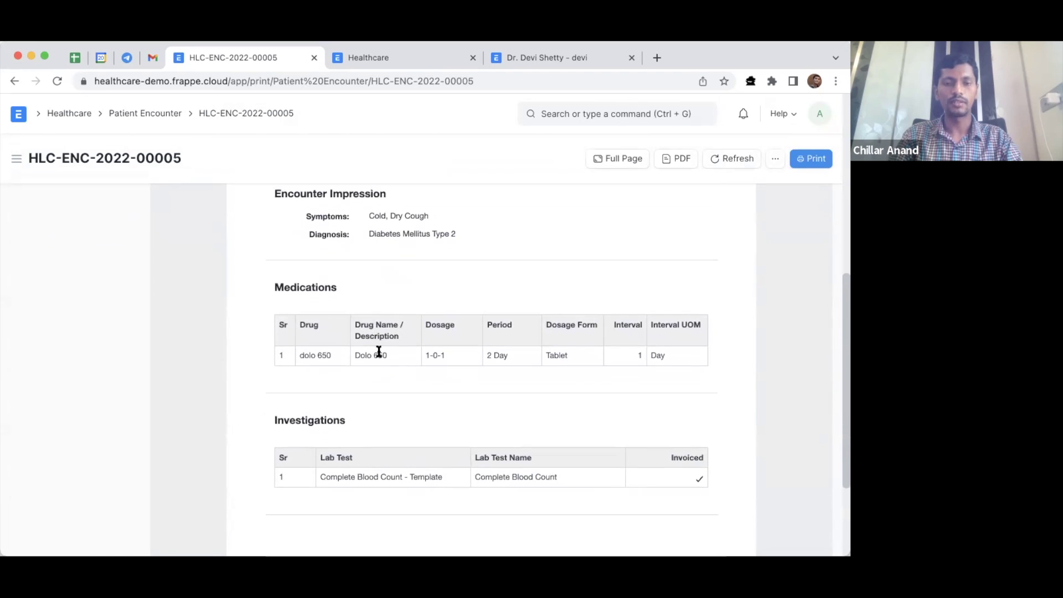
scroll(393, 383, down, 2)
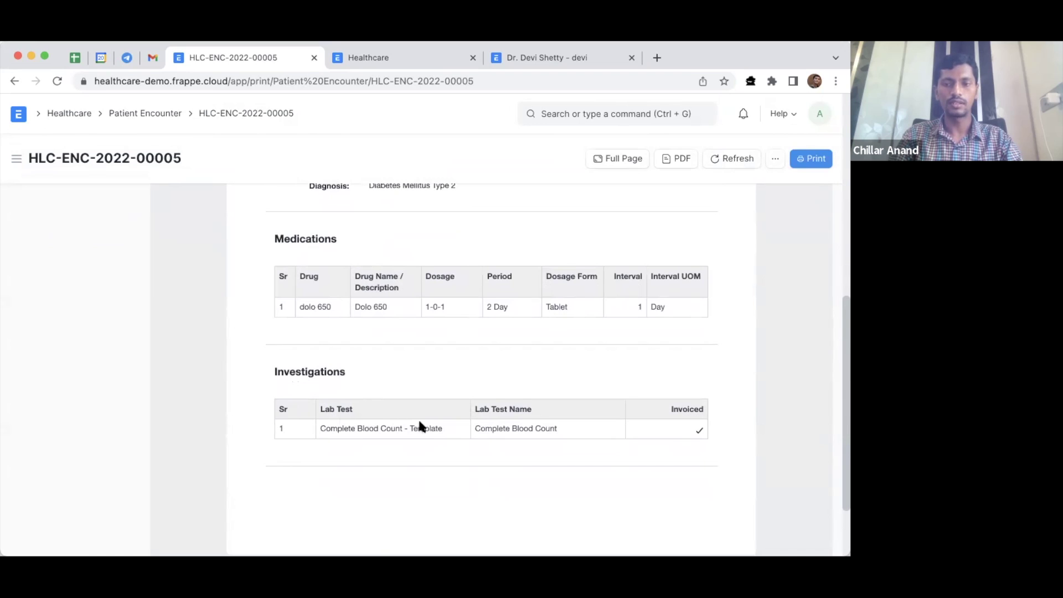
scroll(420, 424, up, 5)
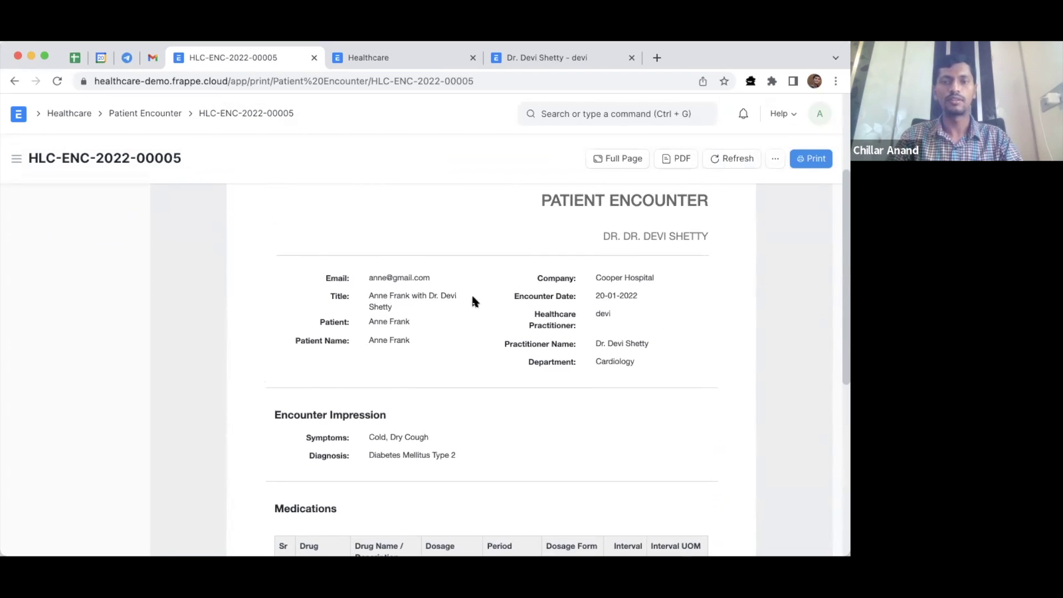
scroll(473, 301, down, 3)
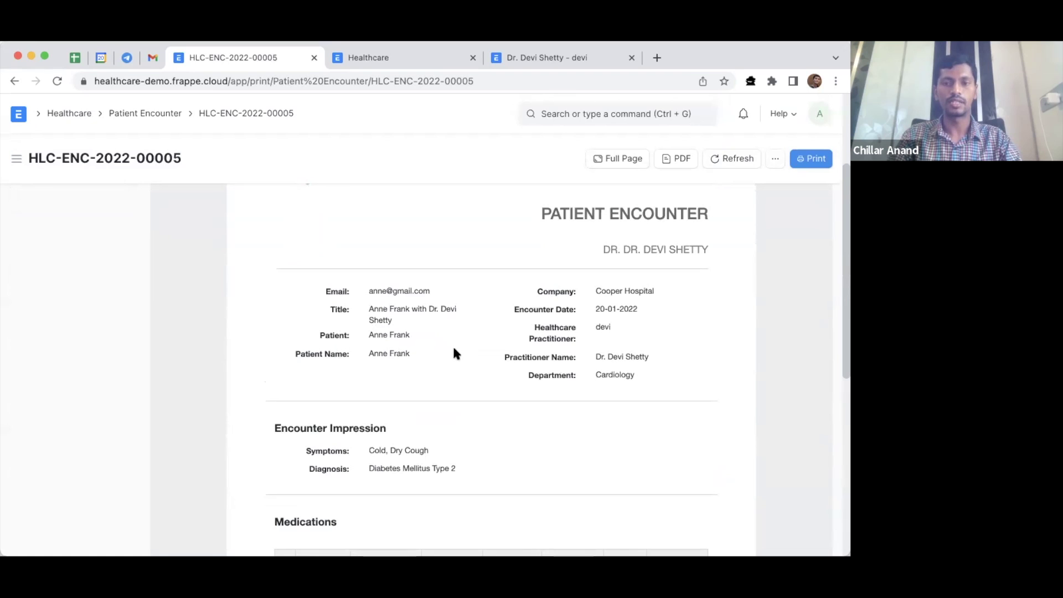
scroll(386, 426, down, 3)
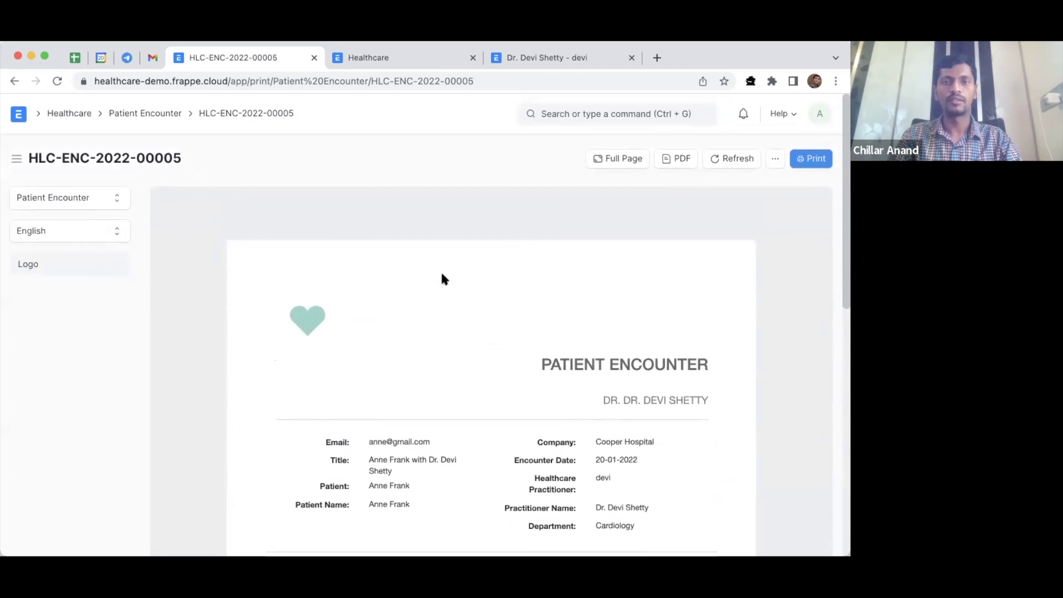
Find the Patient Encounter print format by filtering the Print Format names for "encou" and open its layout for editing
click(585, 115)
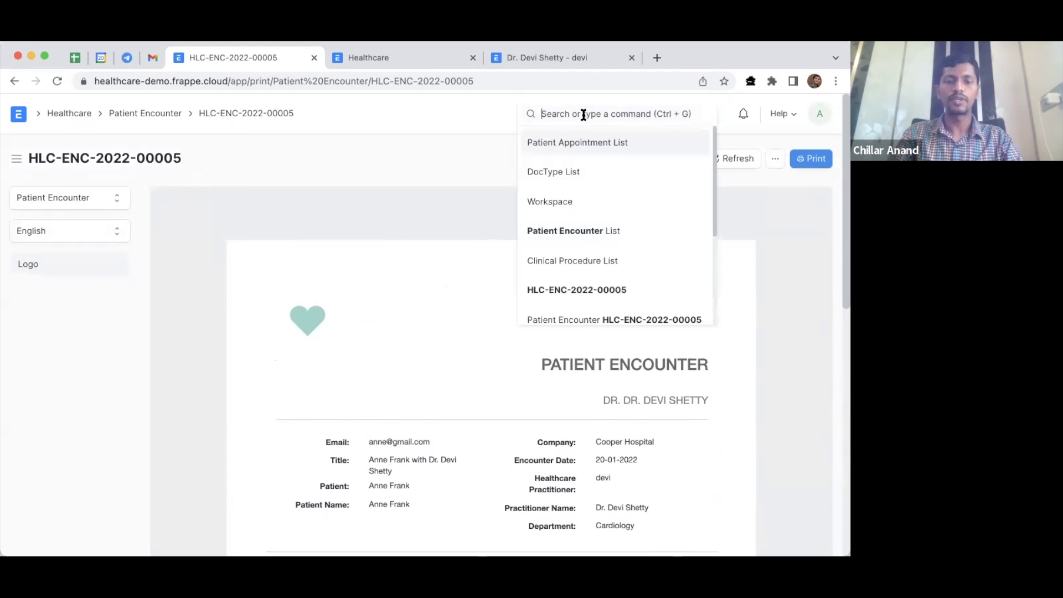
text(print form)
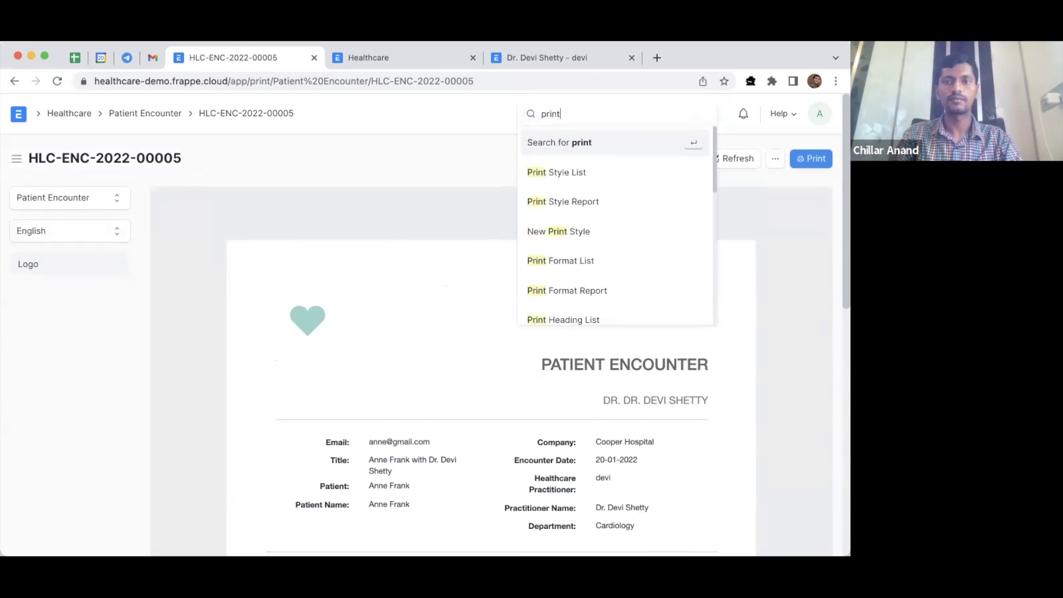
click(620, 165)
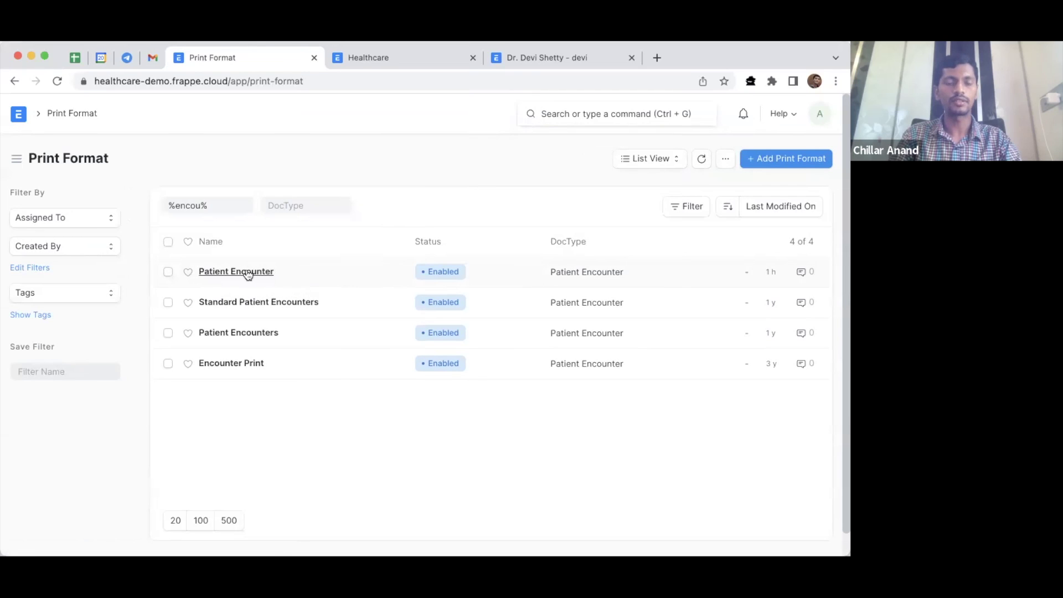
click(248, 275)
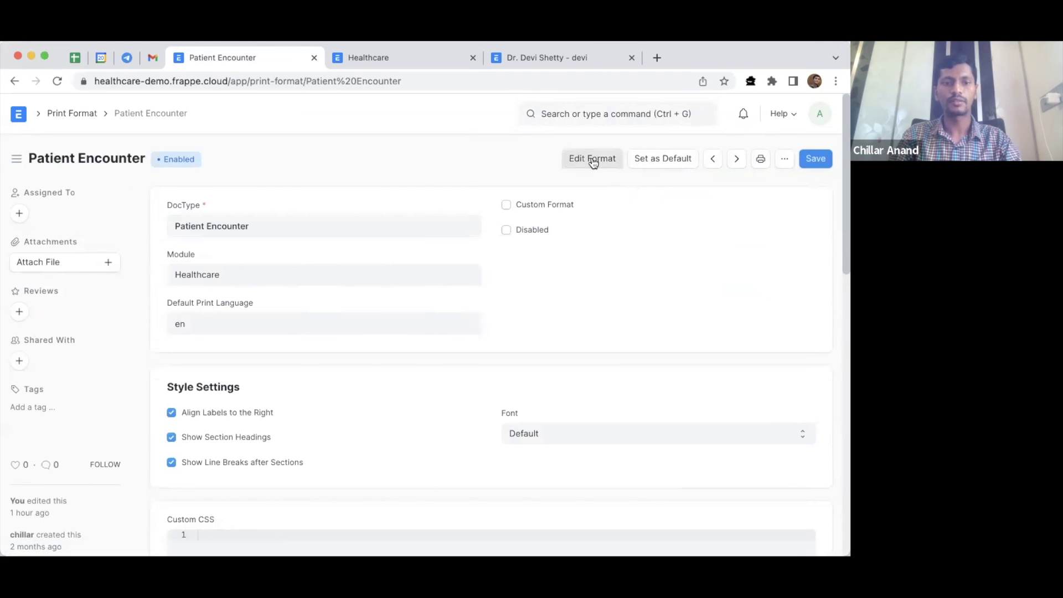
click(593, 160)
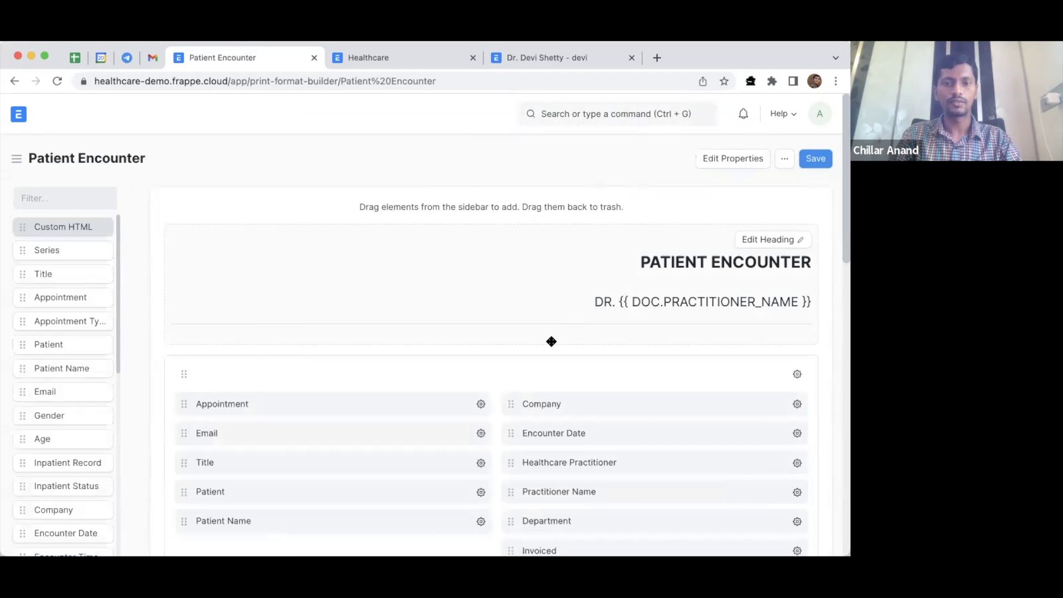
Examine the sections and fields in the Patient Encounter print layout and the elements available to add
scroll(551, 342, down, 5)
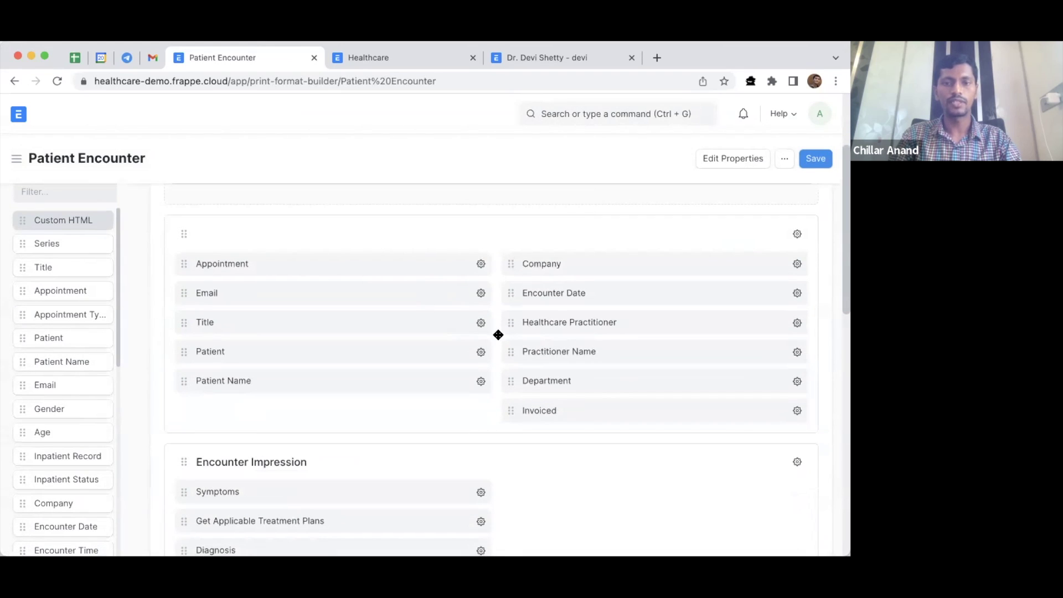
scroll(543, 339, down, 5)
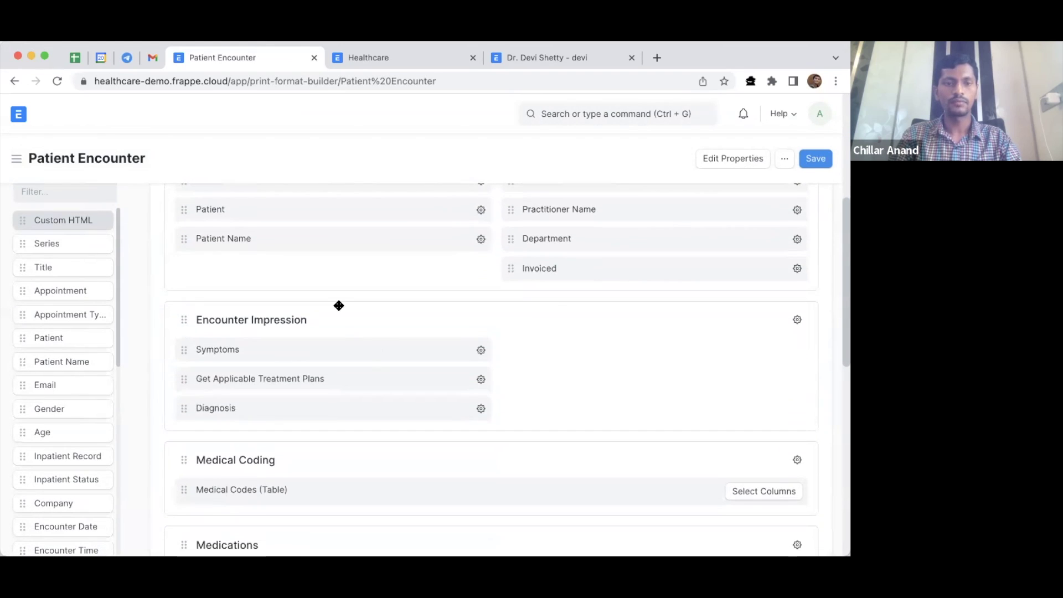
scroll(340, 294, down, 6)
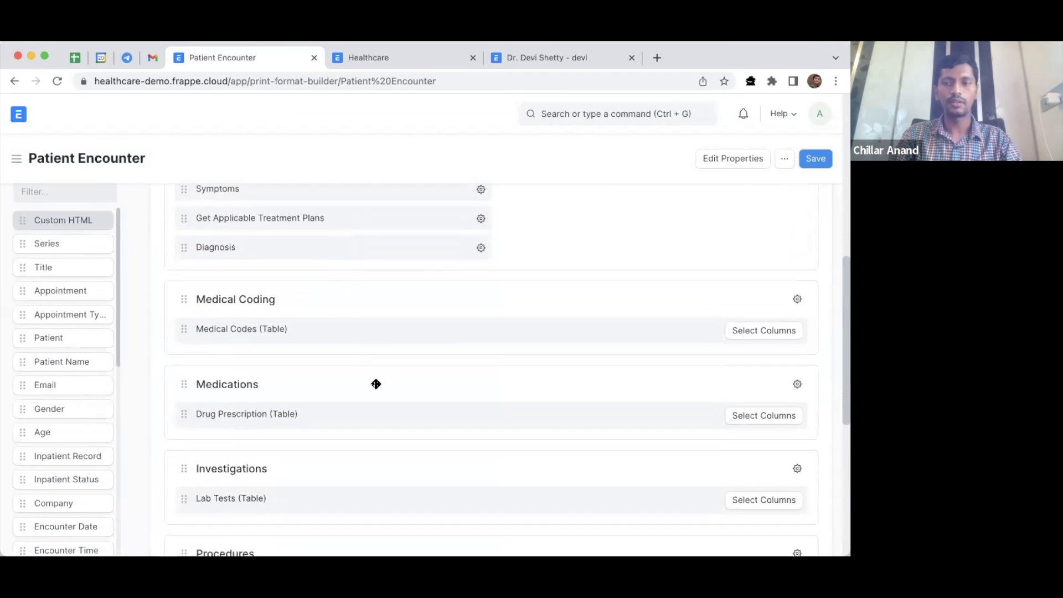
scroll(371, 367, down, 3)
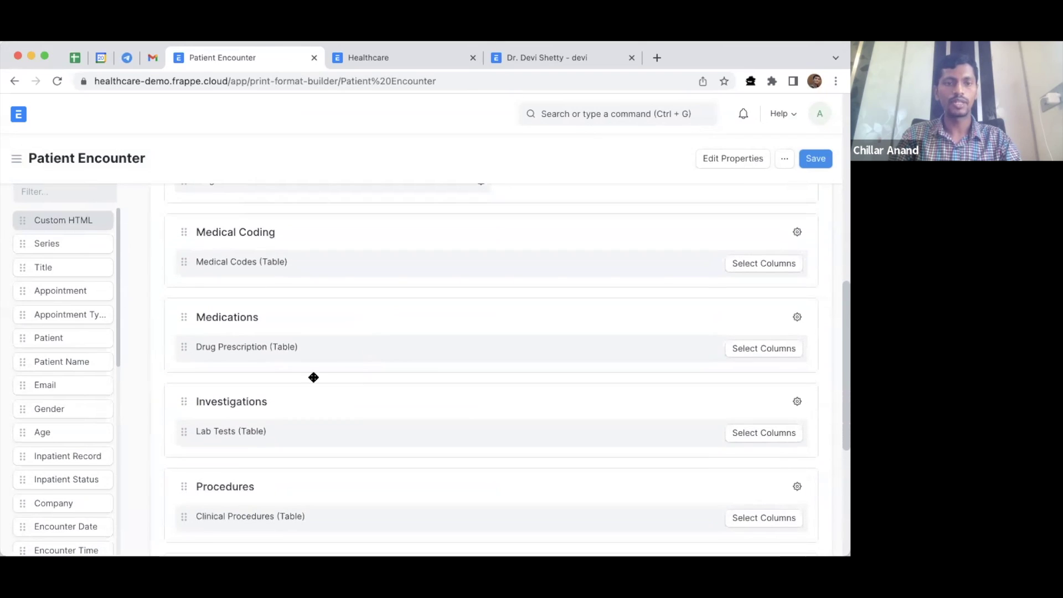
scroll(331, 397, down, 6)
scroll(330, 397, up, 20)
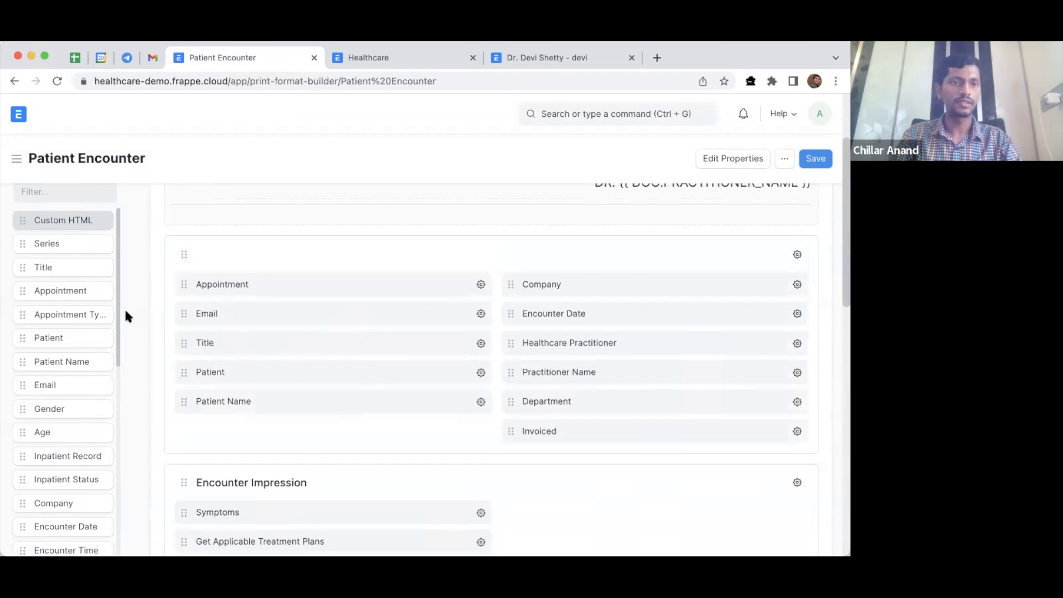
scroll(89, 266, up, 2)
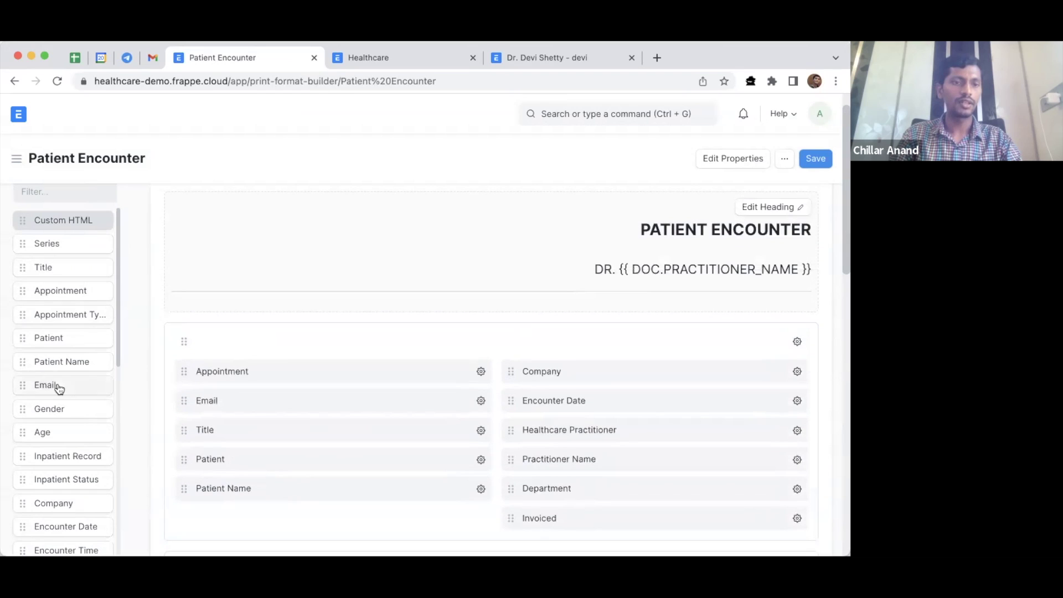
scroll(57, 387, down, 3)
scroll(57, 386, up, 4)
scroll(238, 340, down, 2)
scroll(240, 339, down, 2)
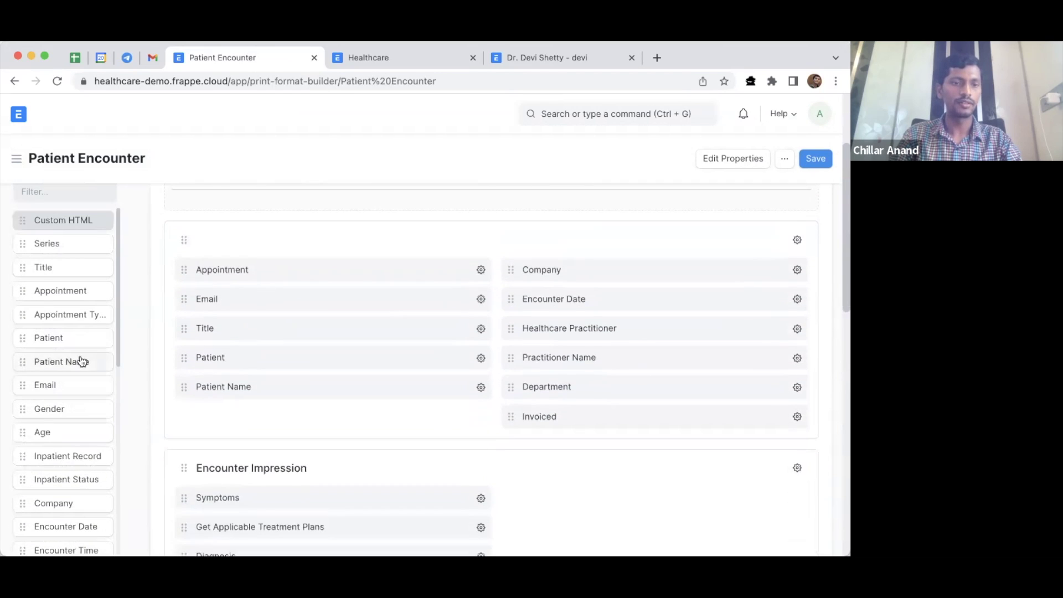
Add the Gender field to the first section of the print layout, between Patient and Patient Name
scroll(77, 358, down, 1)
scroll(76, 359, down, 1)
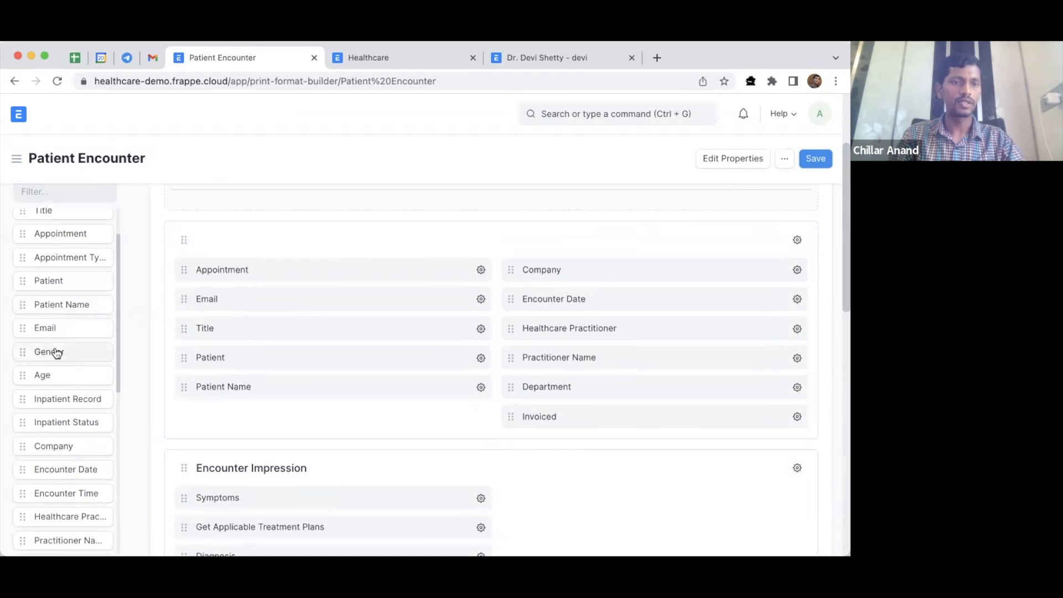
drag(38, 354, 220, 377)
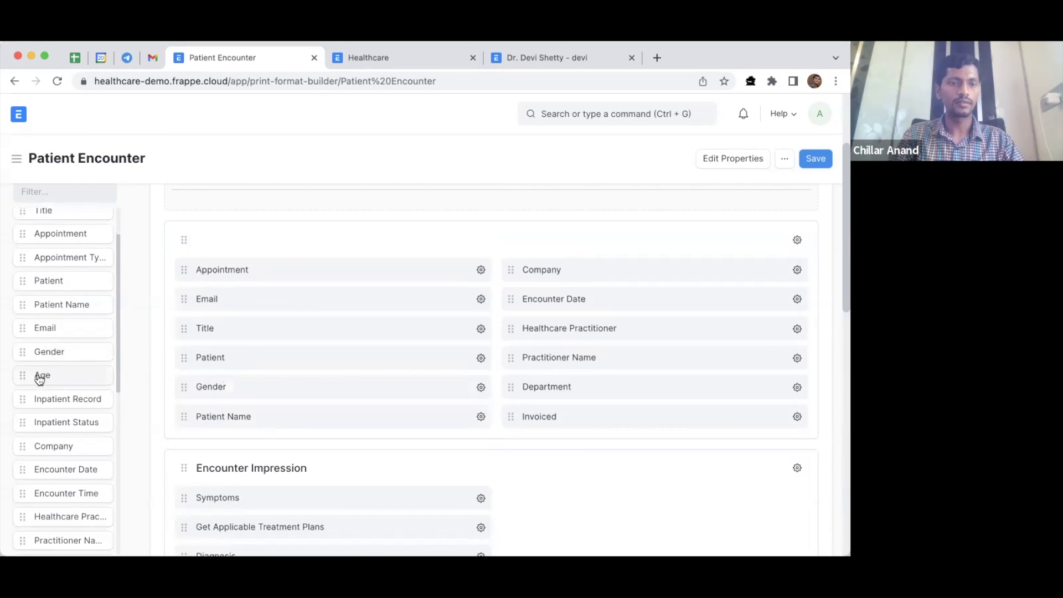
Add the Age field to the first section of the print layout, between Patient and Gender, and save the print format
drag(39, 379, 205, 399)
scroll(48, 443, down, 5)
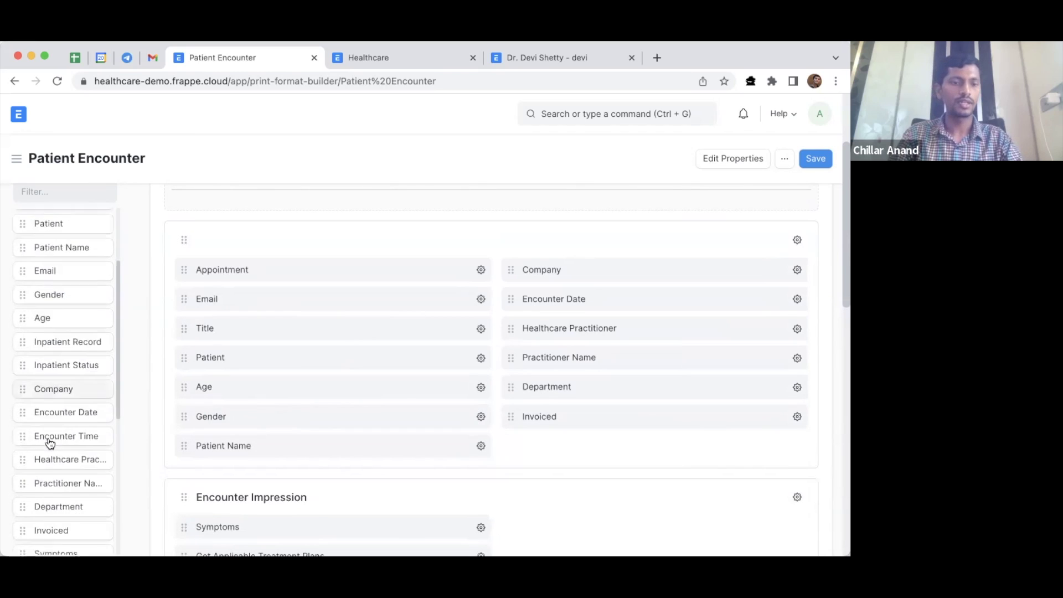
scroll(48, 443, down, 3)
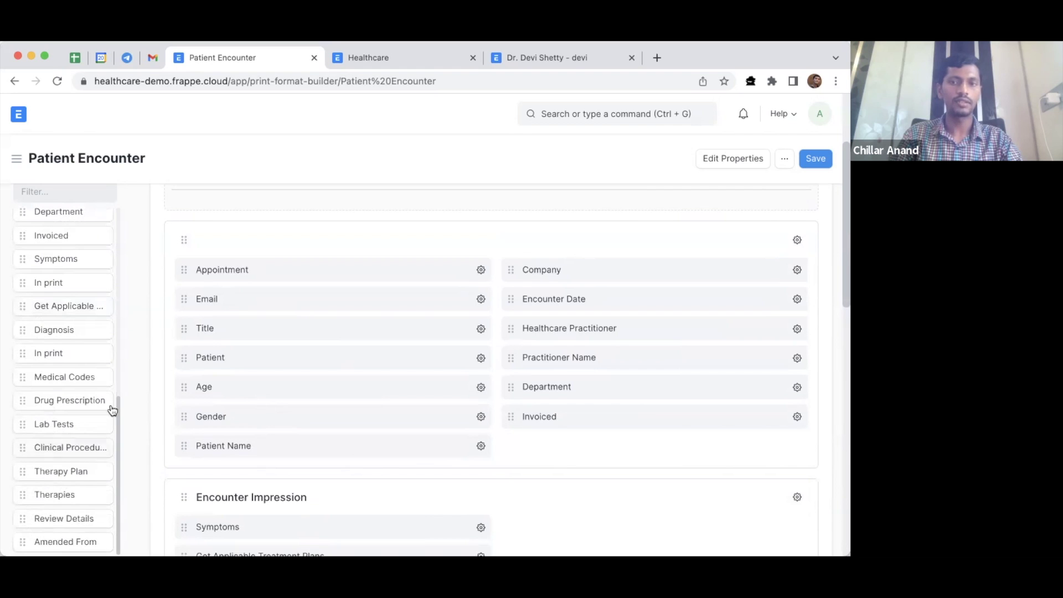
scroll(388, 308, up, 3)
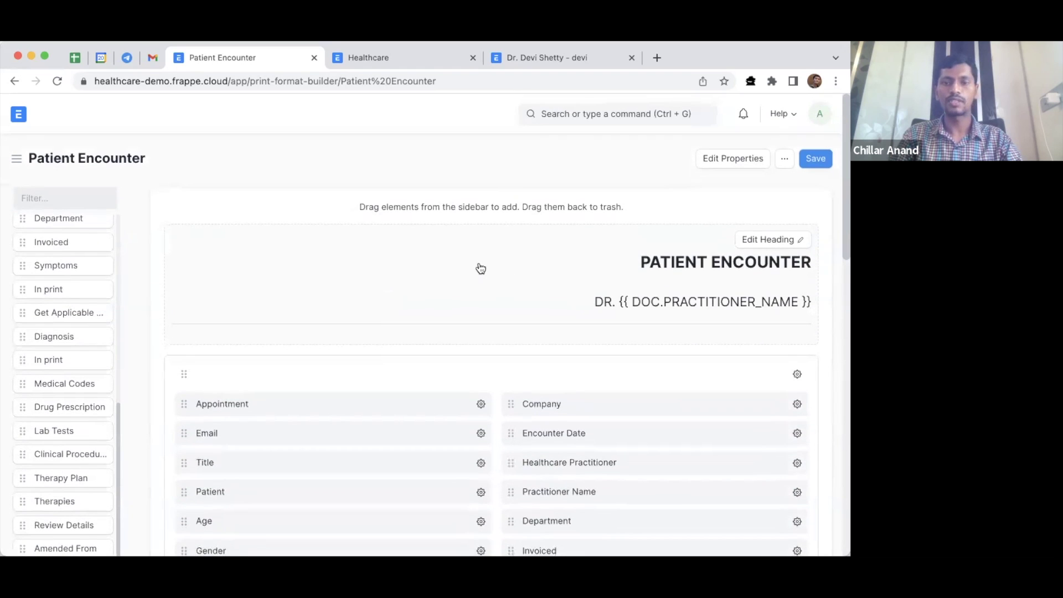
scroll(481, 265, down, 15)
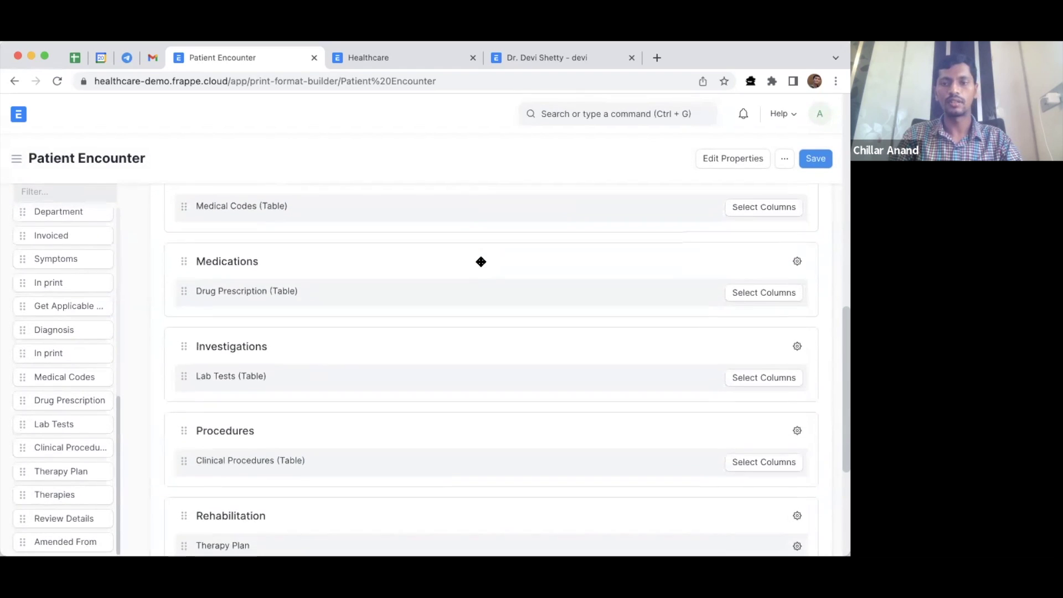
scroll(481, 262, down, 5)
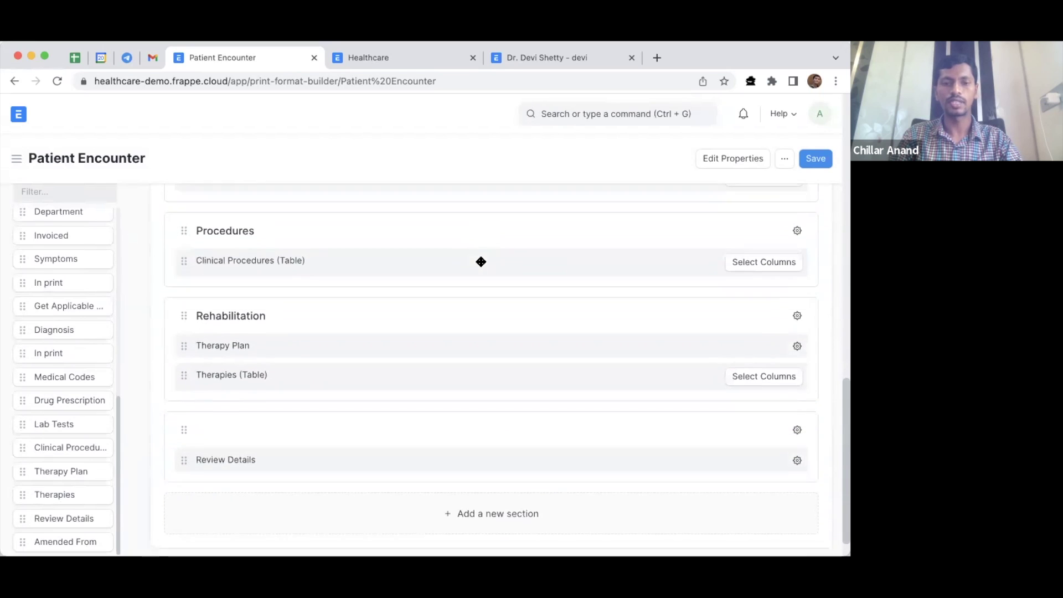
scroll(480, 265, up, 15)
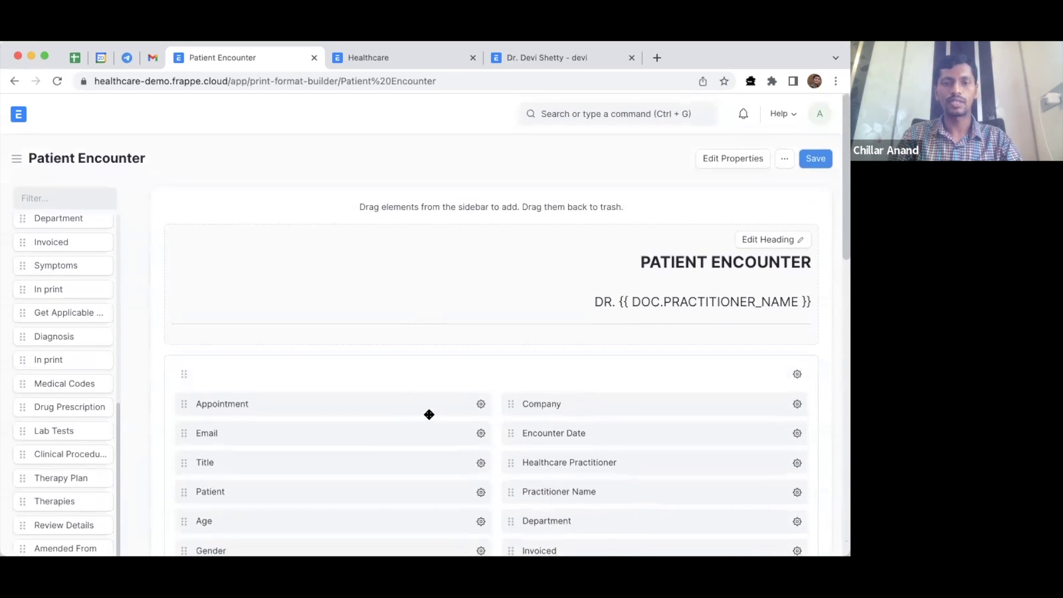
scroll(429, 415, down, 2)
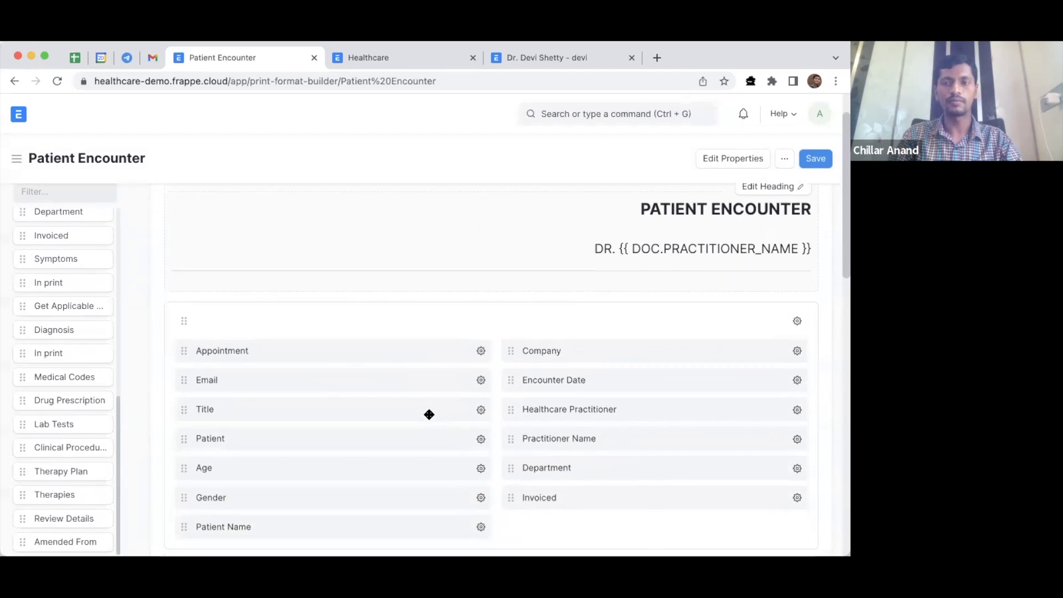
click(818, 160)
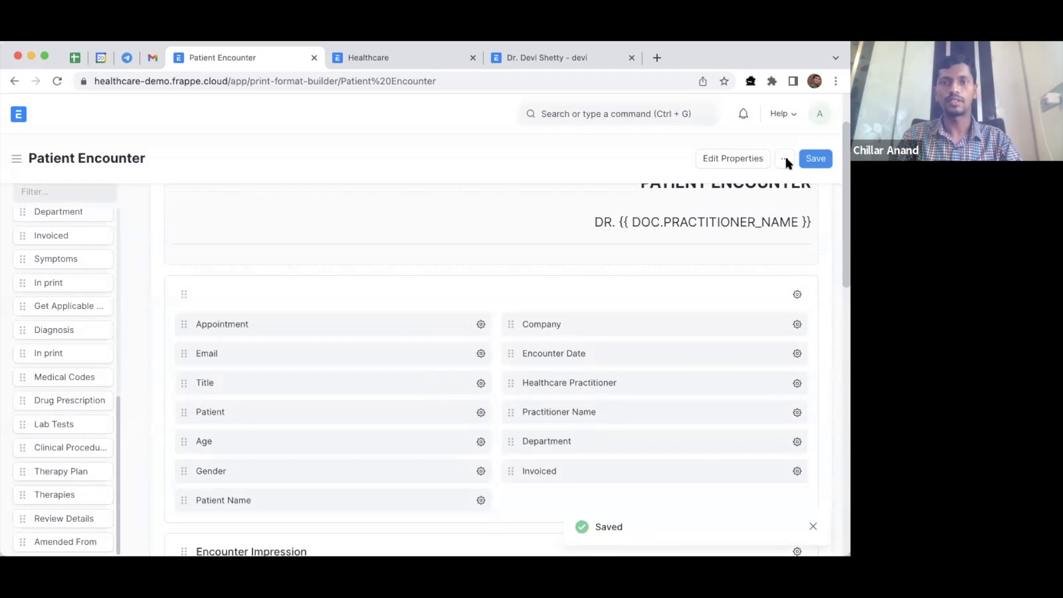
Return to the encounter's print preview, reload it, and review the patient details, encounter impression, medications and investigations
click(14, 81)
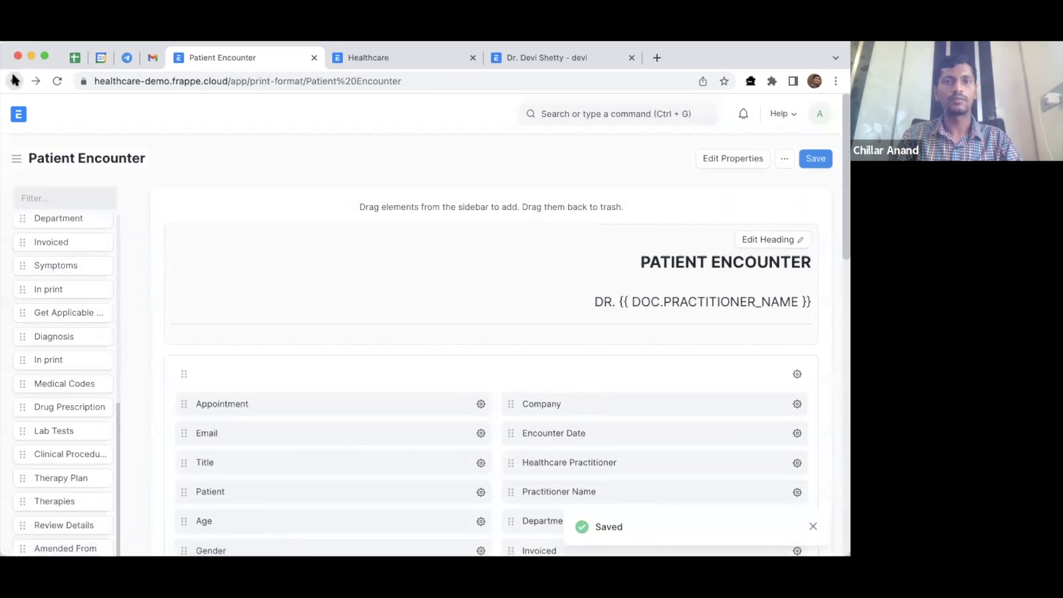
click(8, 82)
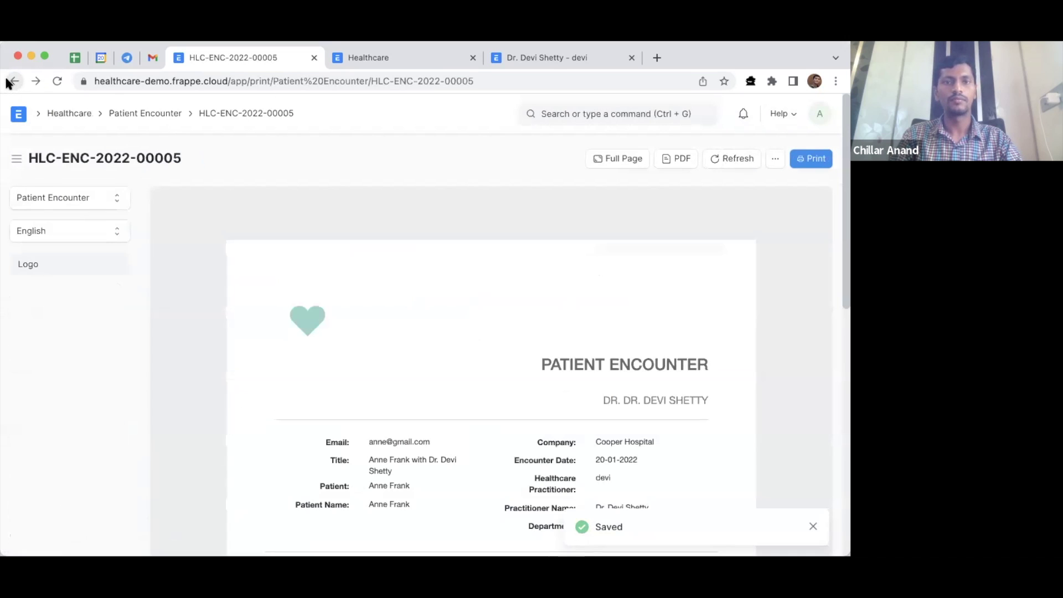
click(494, 81)
key(Return)
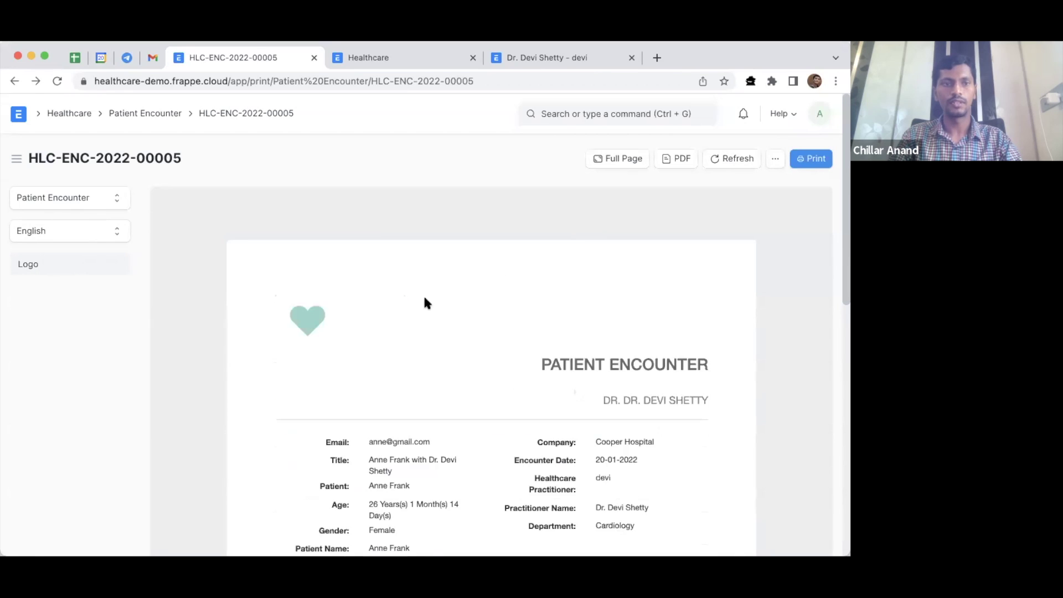
scroll(425, 299, down, 3)
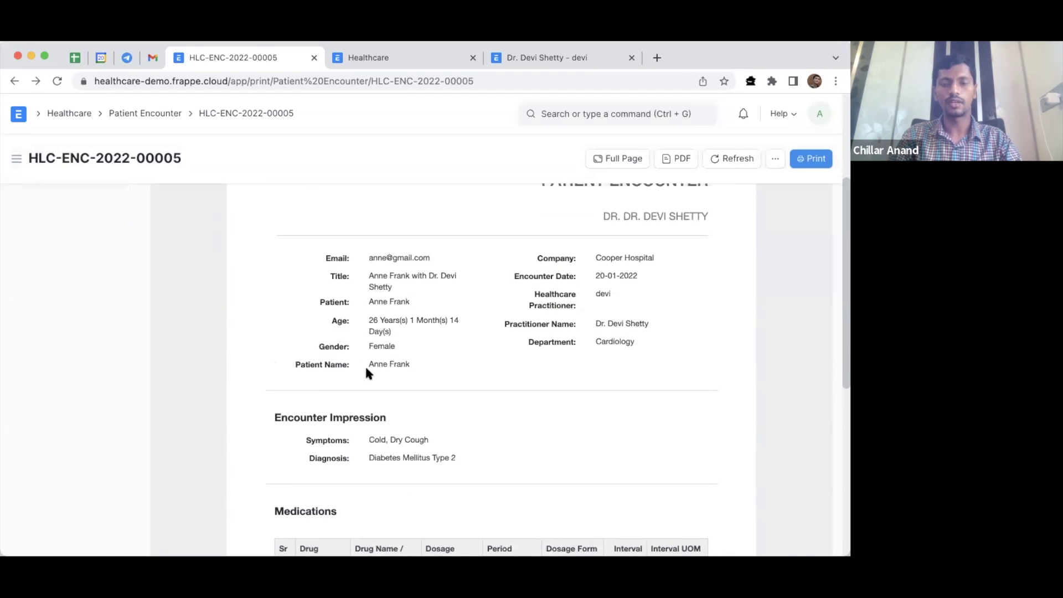
scroll(366, 371, down, 7)
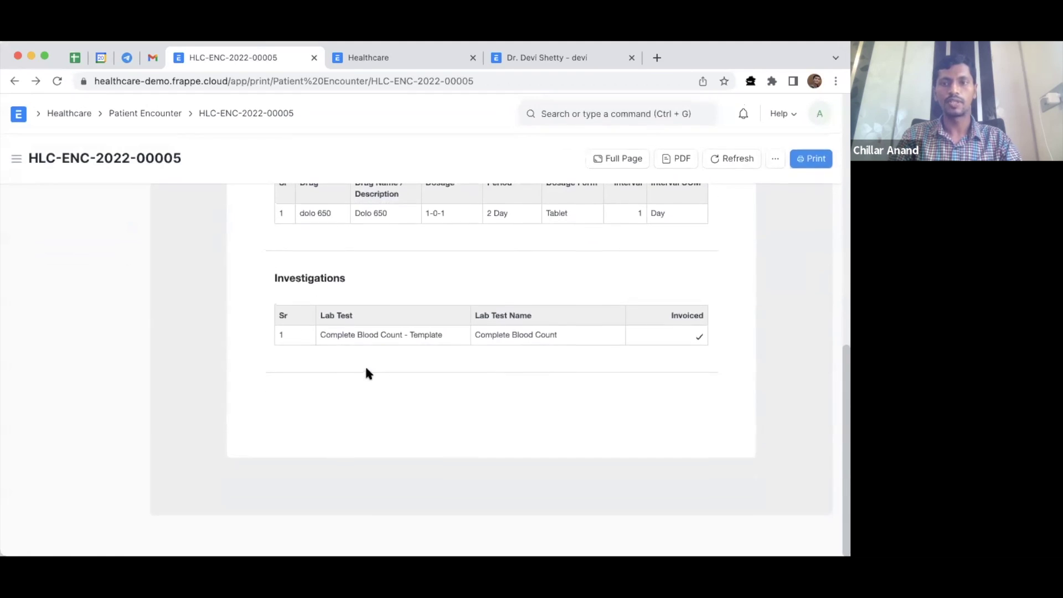
scroll(364, 364, up, 10)
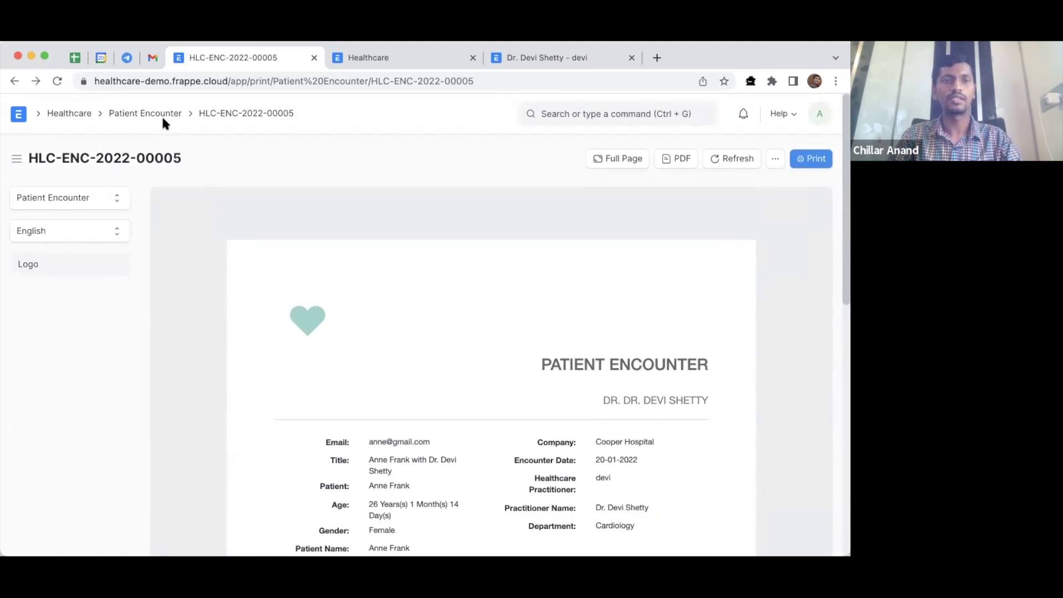
Leave the encounter's print preview and open the Patient list by searching for "patient"
click(139, 113)
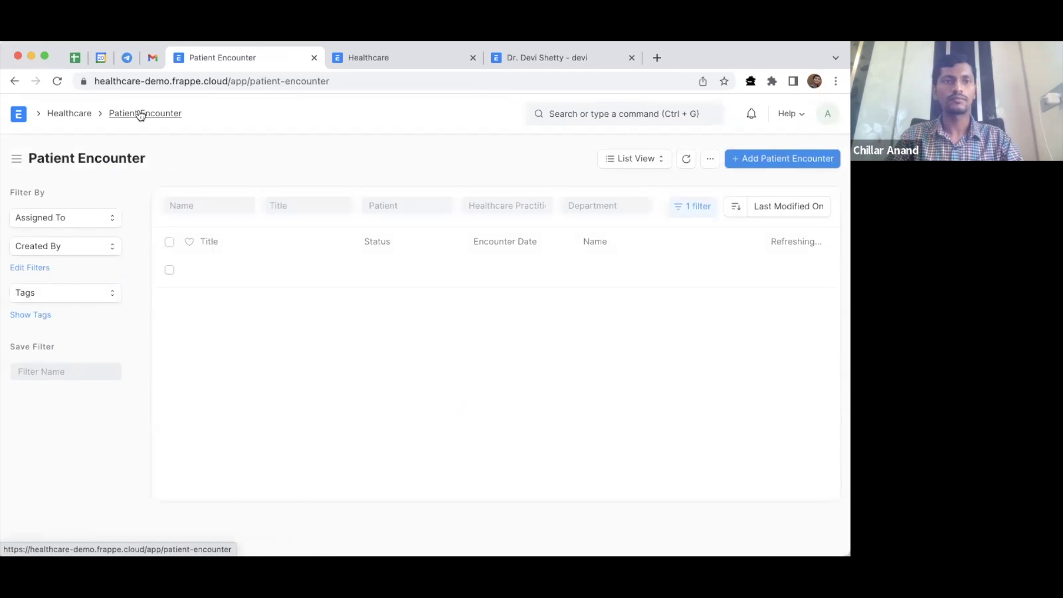
click(69, 113)
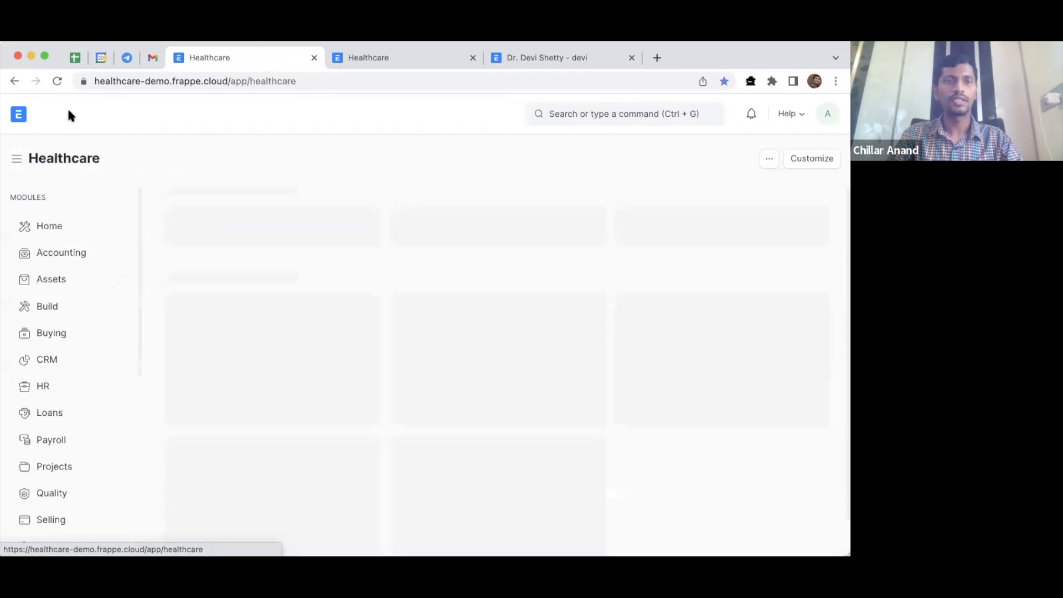
click(580, 109)
text(patient)
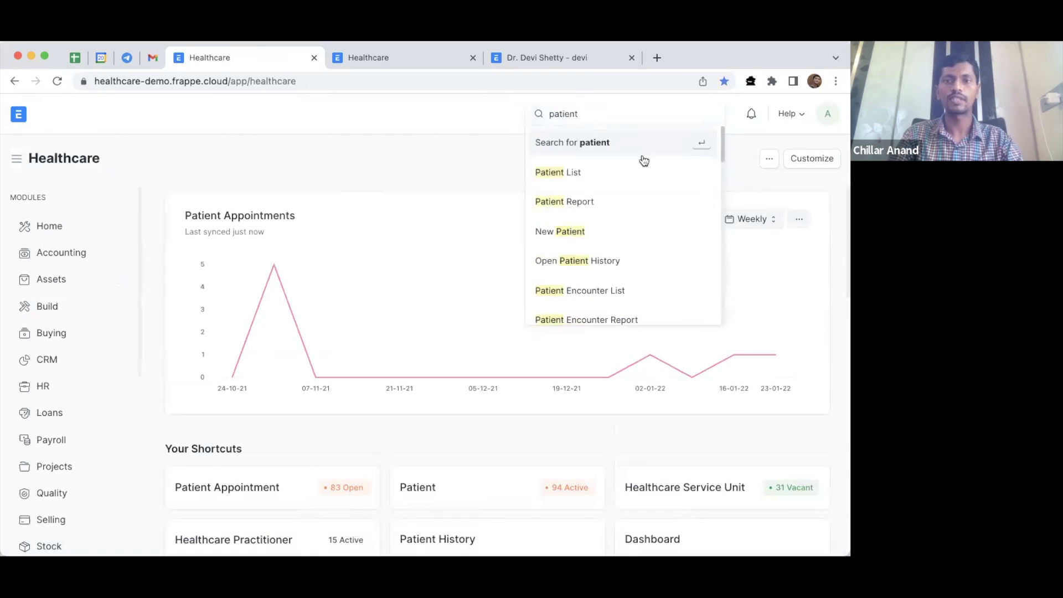
click(608, 174)
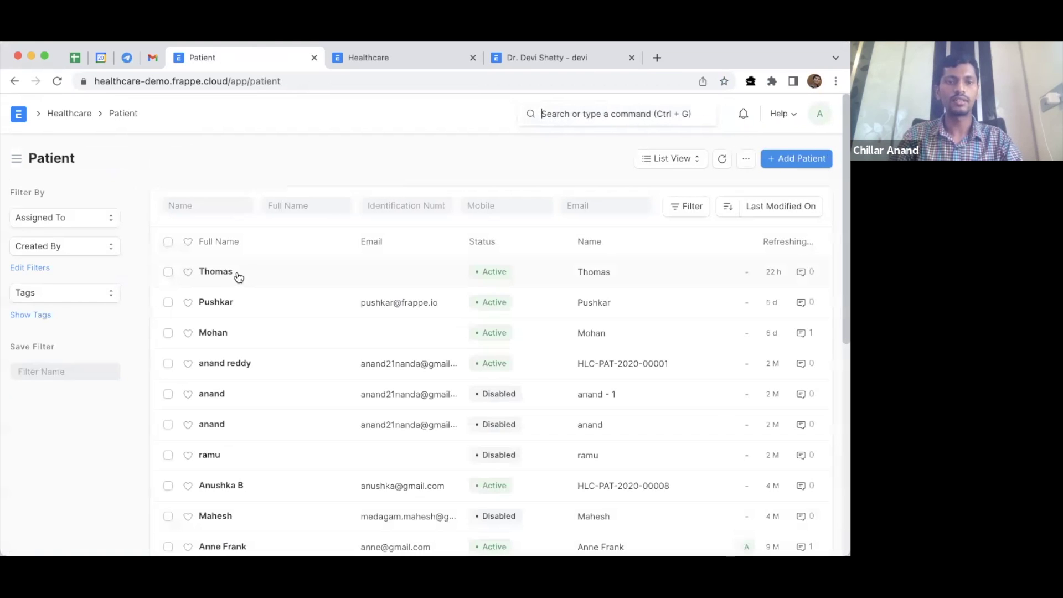
Filter the Patient list by the patient's first name and open the matching patient record
click(214, 204)
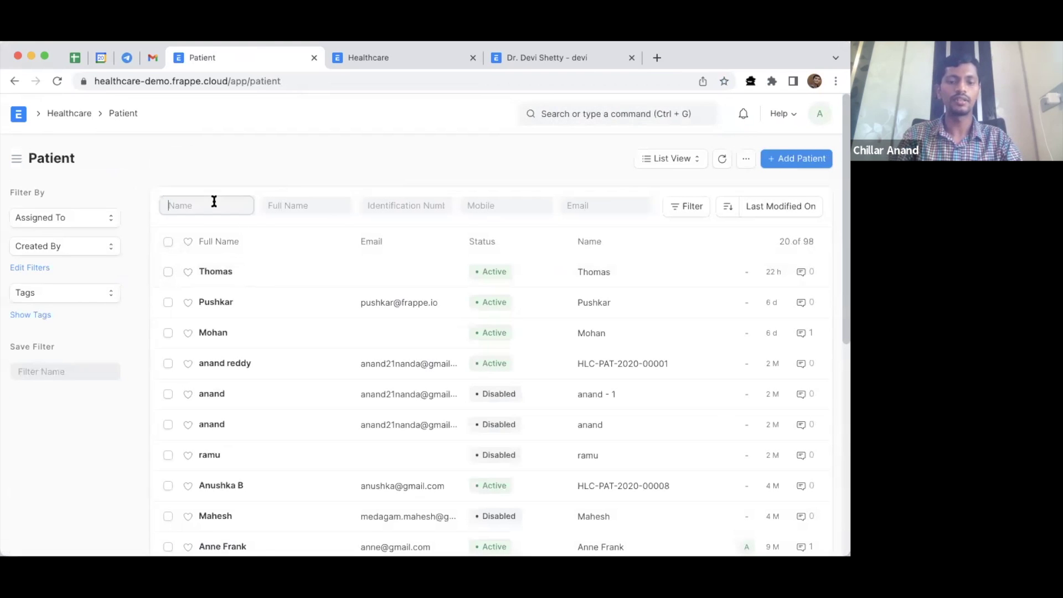
text(anne)
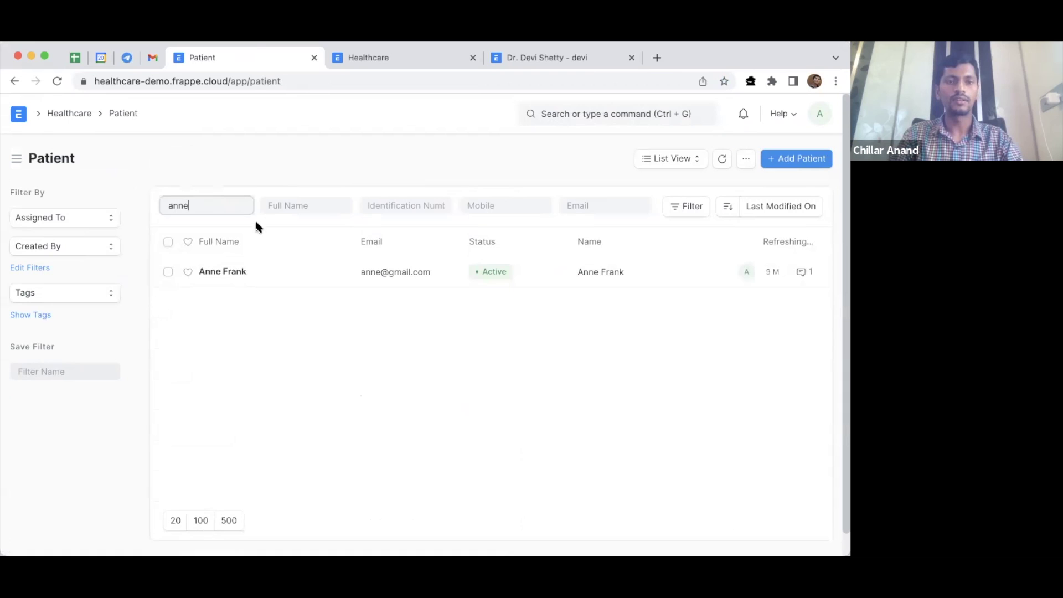
click(221, 274)
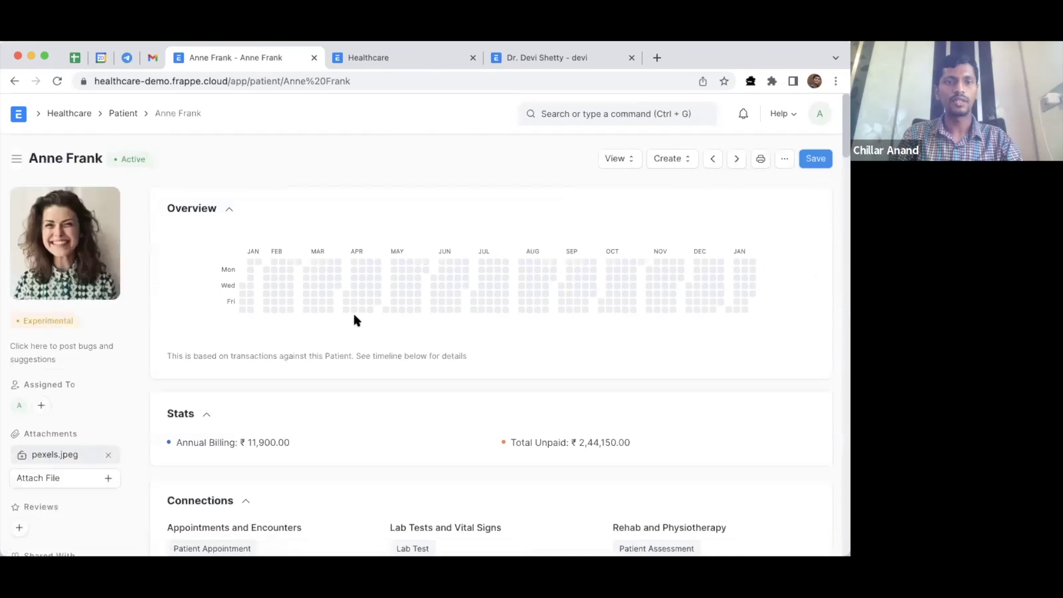
Examine the new email form in the Activity section of the patient record and close it without sending
scroll(353, 317, down, 1)
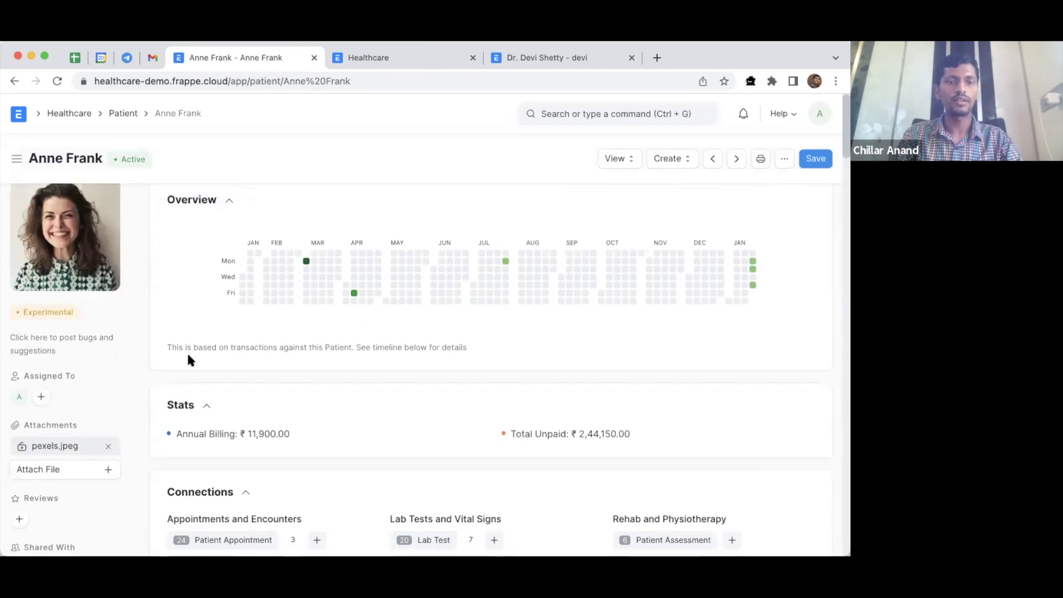
scroll(303, 354, down, 20)
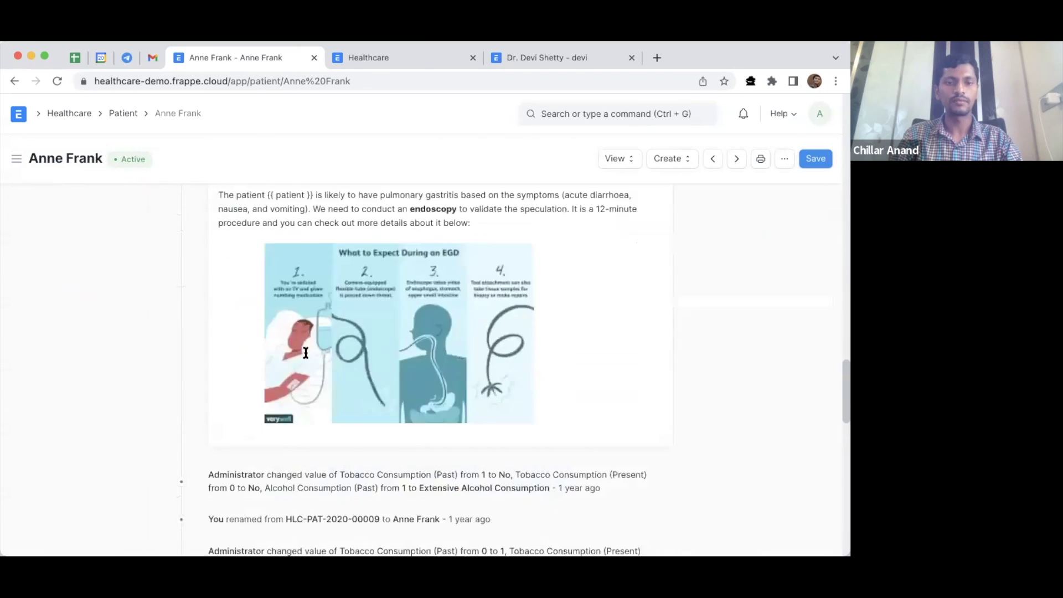
scroll(304, 353, down, 5)
scroll(304, 353, up, 10)
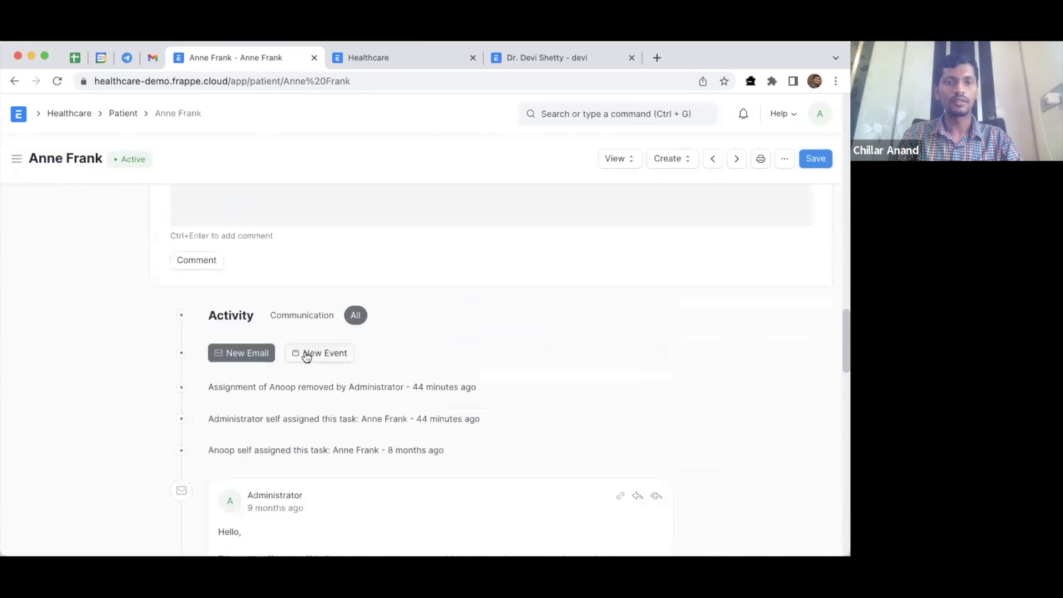
click(237, 355)
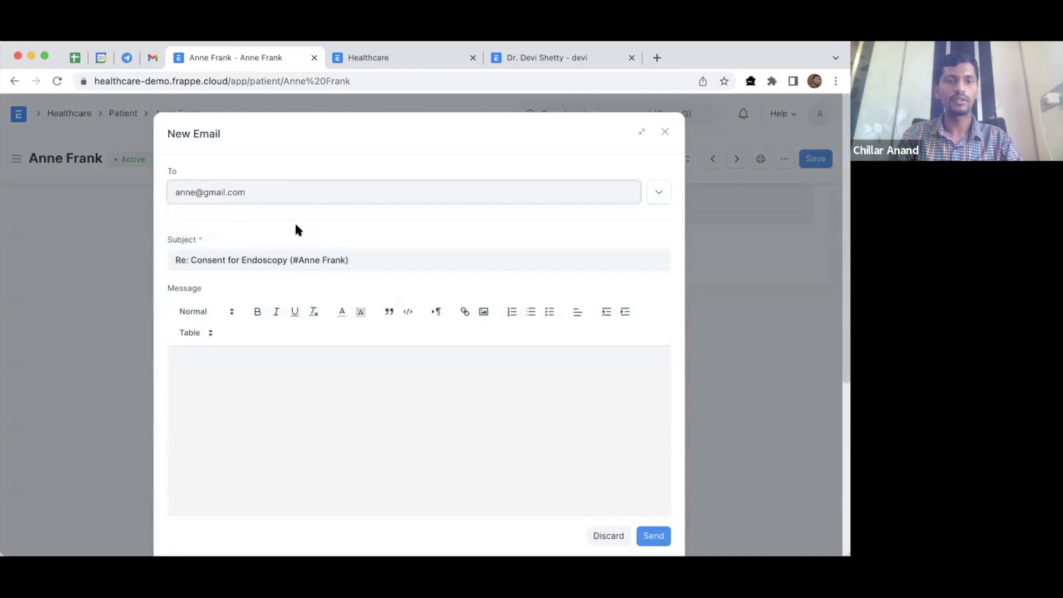
click(291, 428)
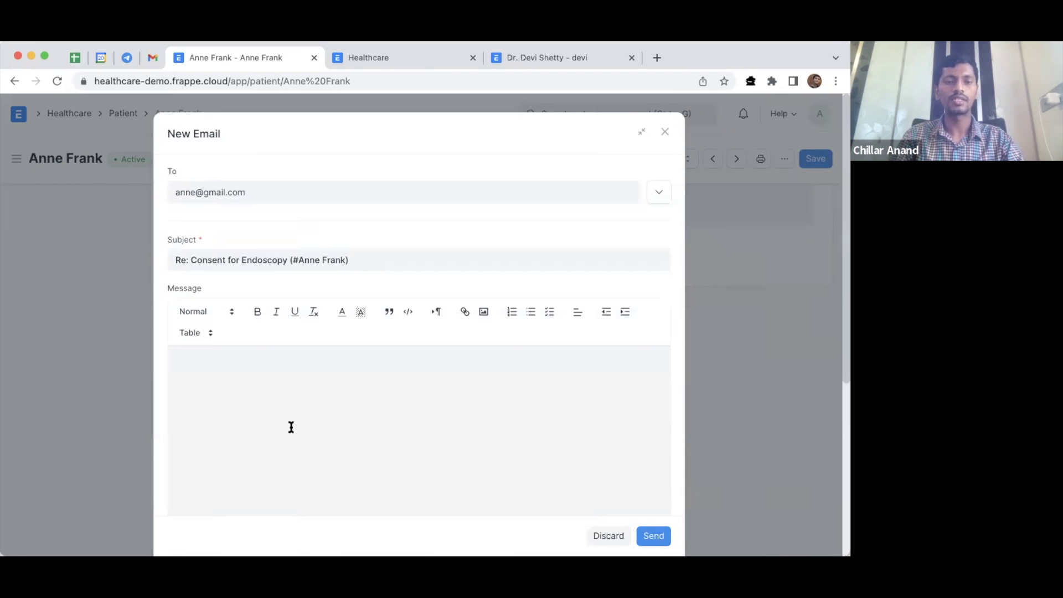
click(666, 131)
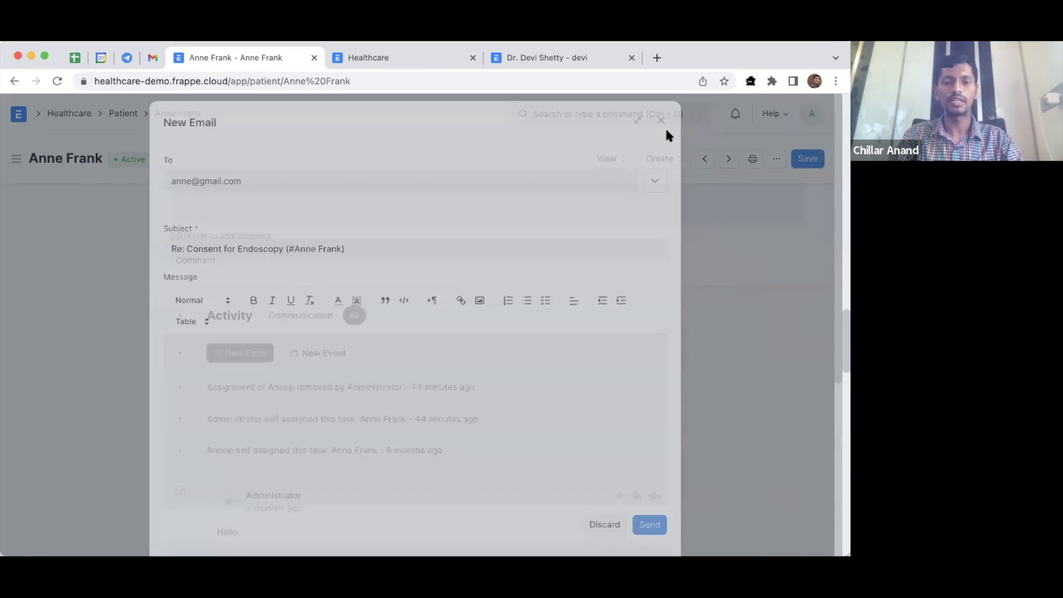
Review the patient record's activity timeline, including the earlier endoscopy email and the logged field changes
scroll(390, 396, down, 4)
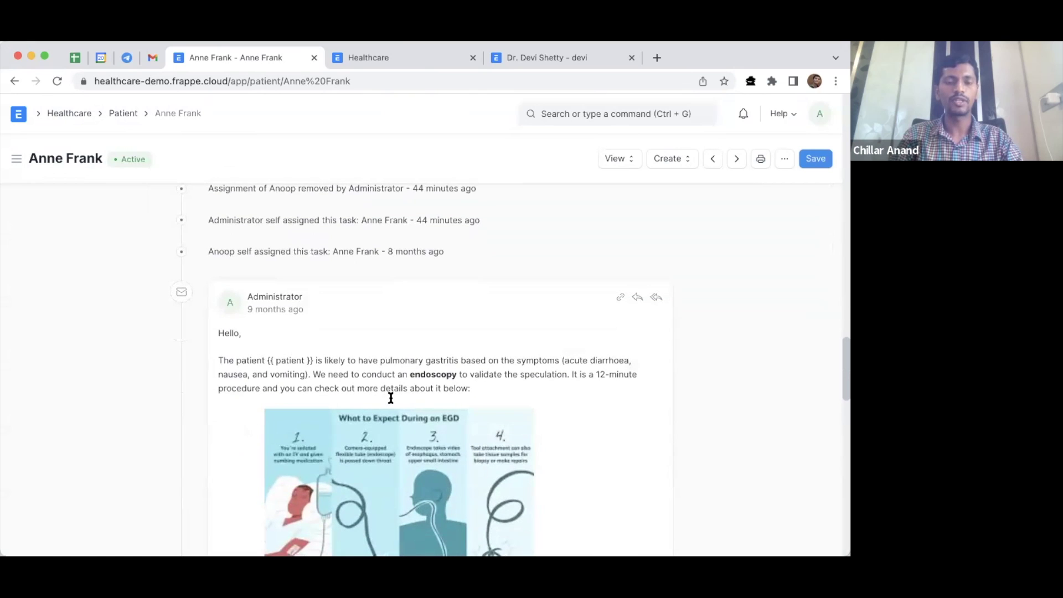
scroll(391, 398, down, 10)
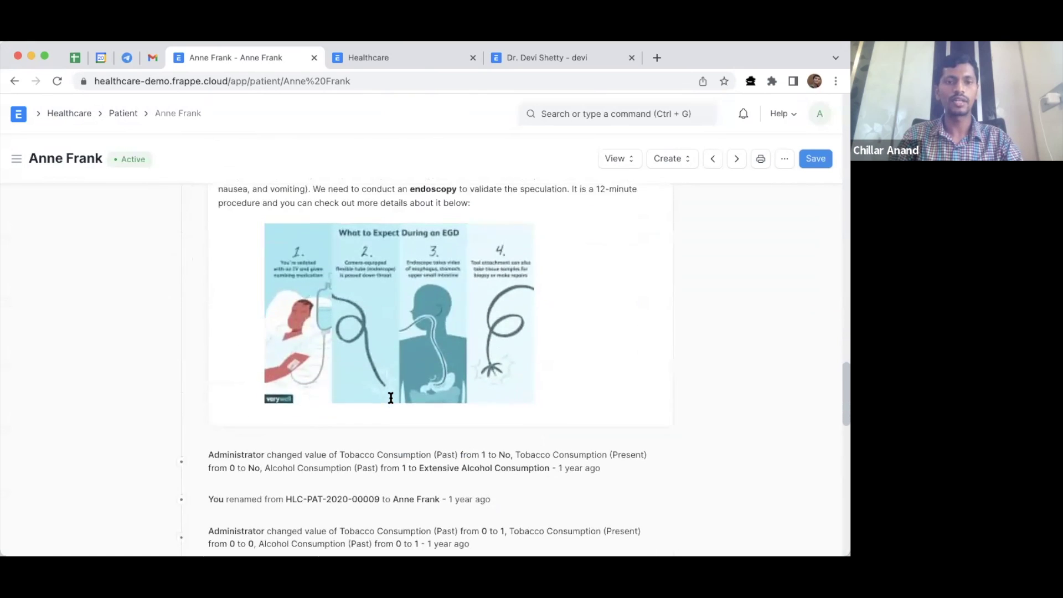
scroll(388, 394, down, 5)
scroll(389, 394, up, 20)
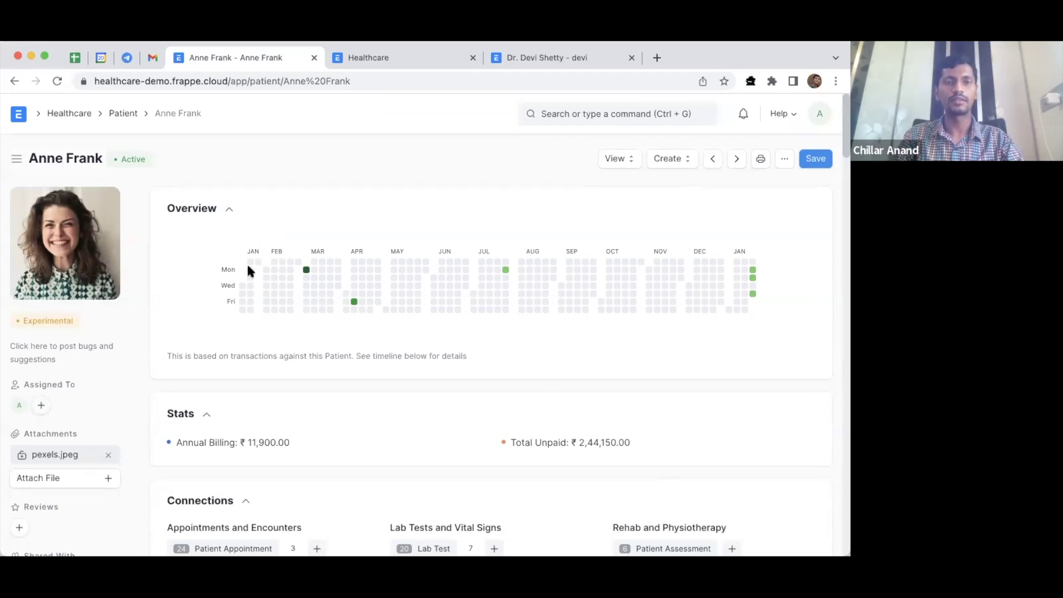
Go back to the Healthcare workspace and open Patient History
click(123, 114)
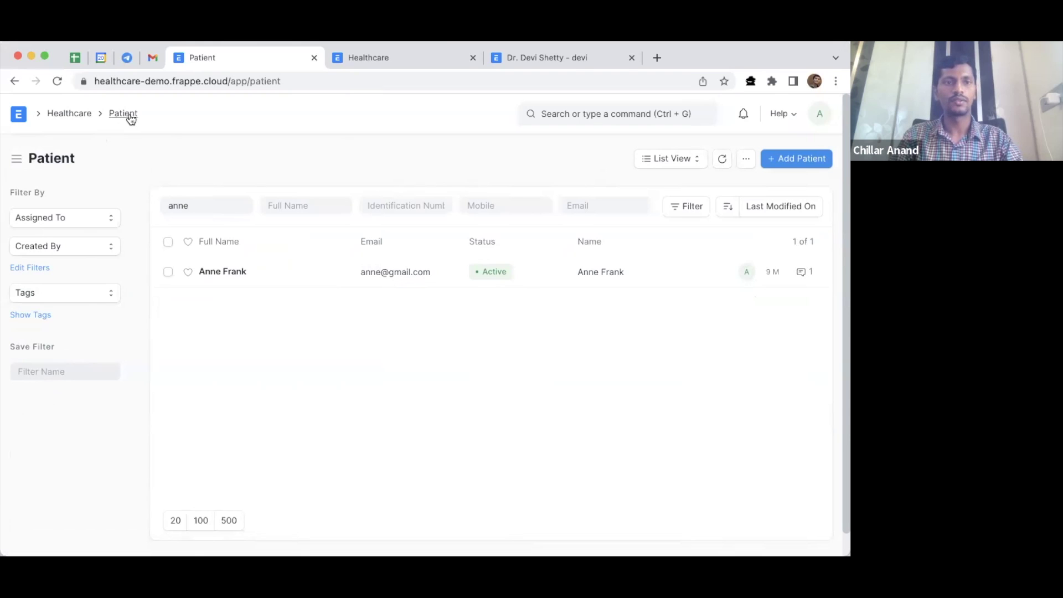
click(77, 113)
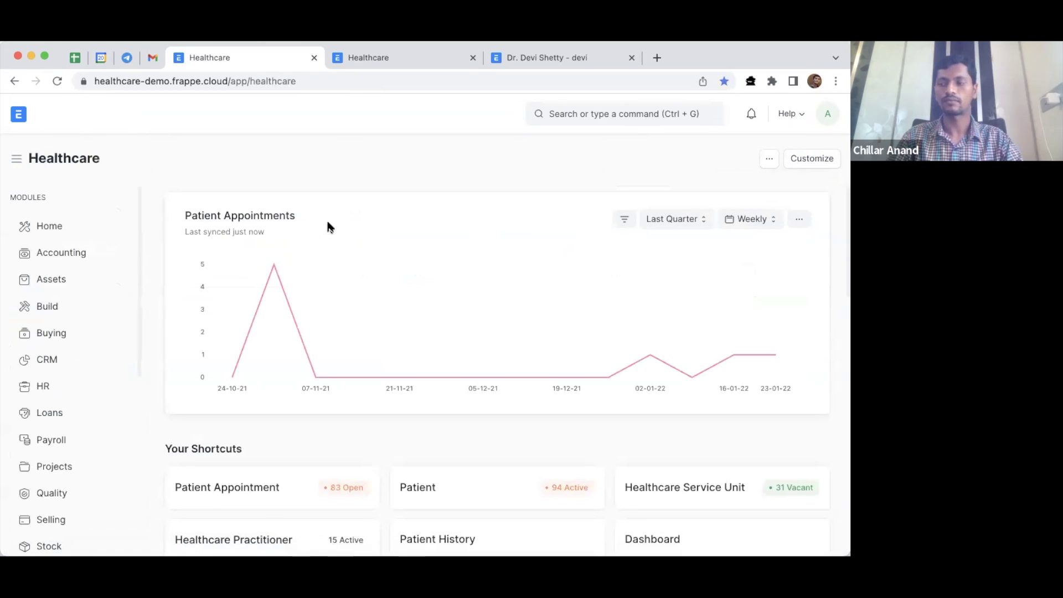
scroll(328, 227, down, 3)
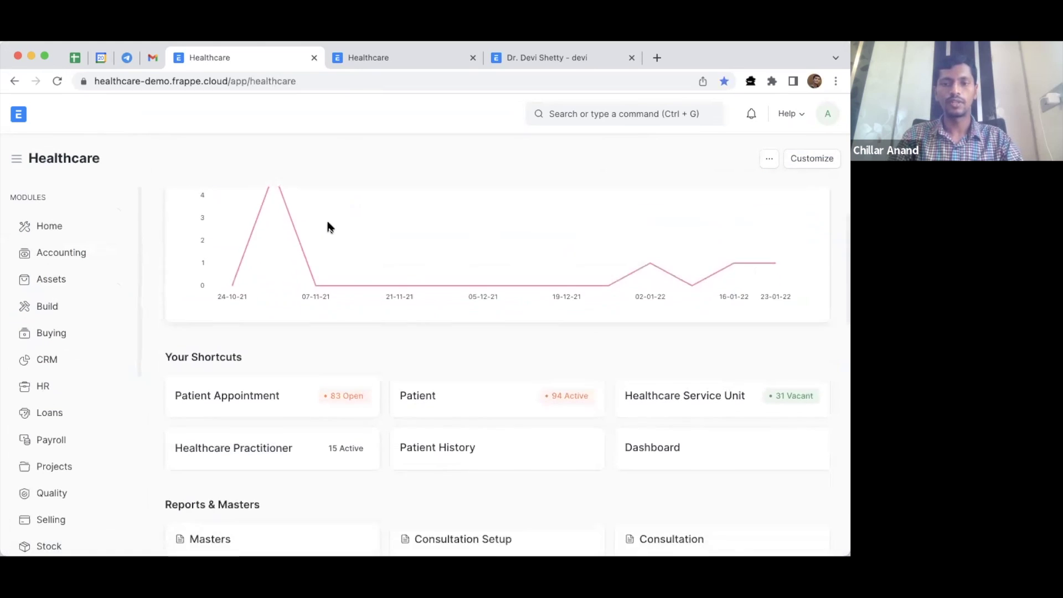
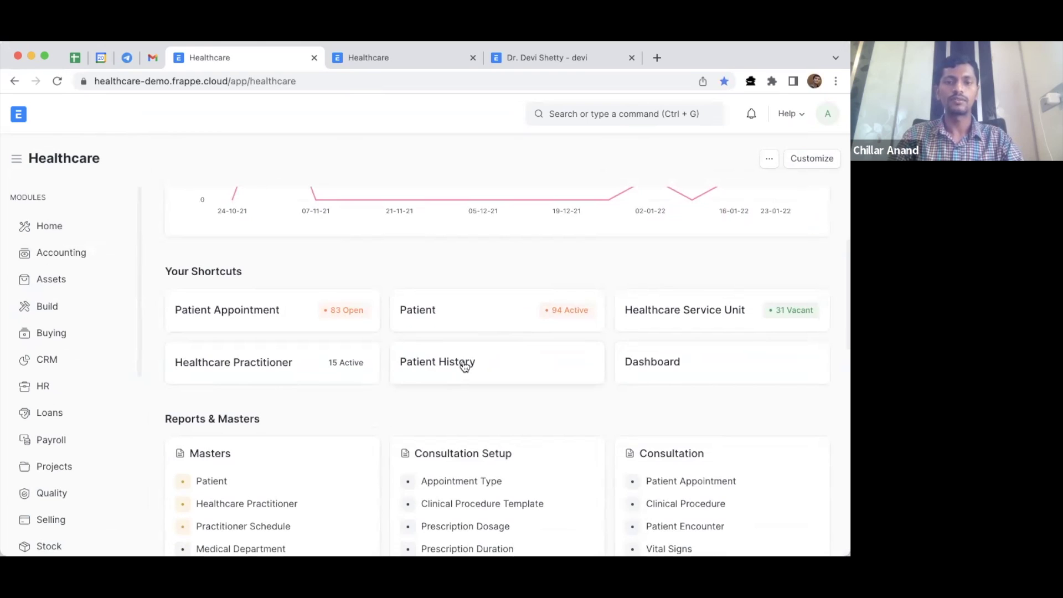
click(442, 359)
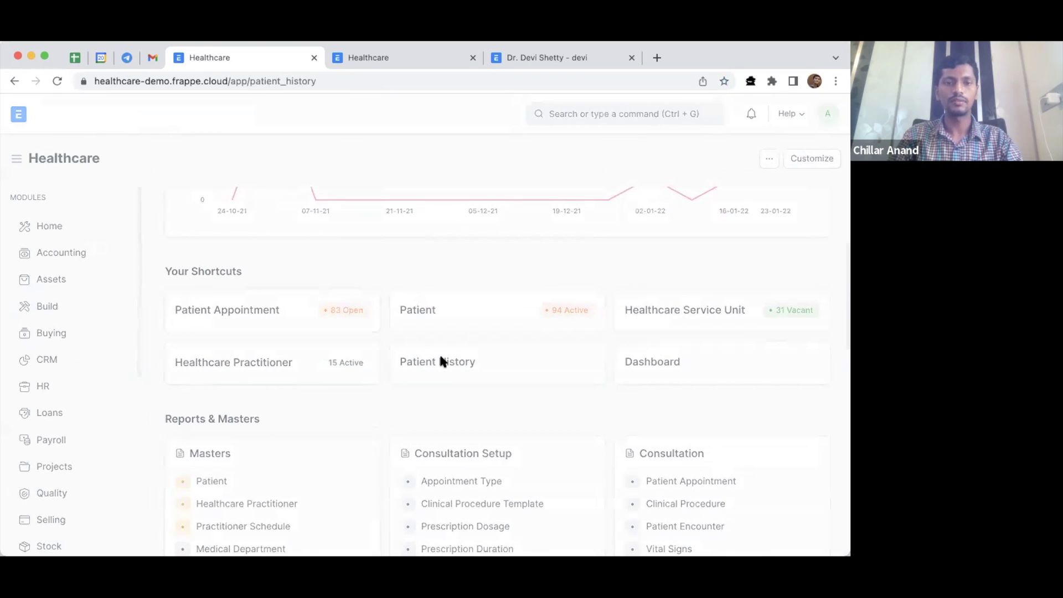
Load the history of the patient by searching for their first name and picking the matching record
click(63, 209)
text(anne)
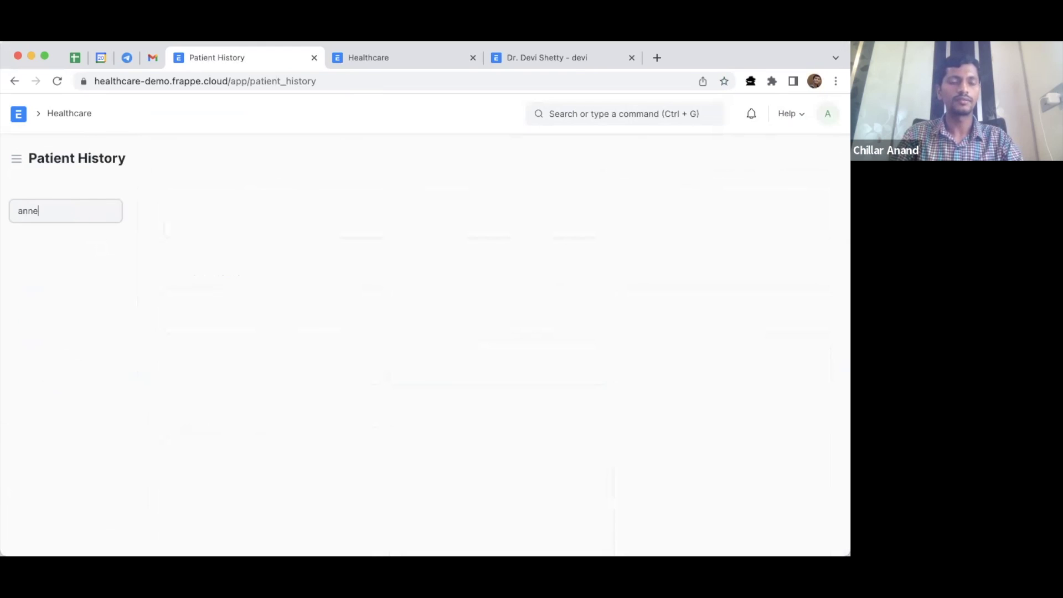
click(75, 242)
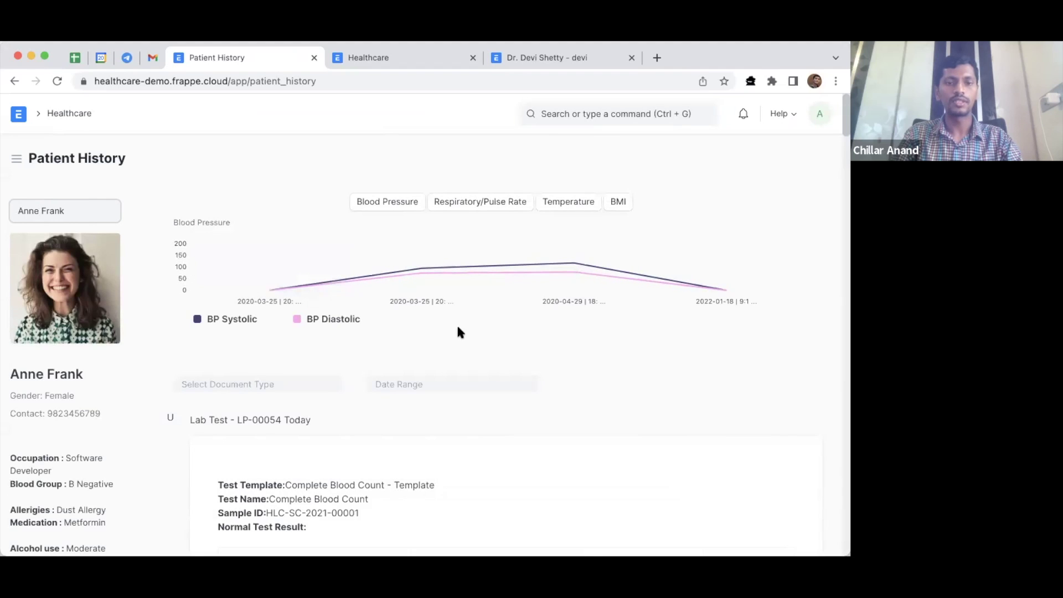
Review the patient's blood pressure chart and the timeline of lab tests, vital signs and patient encounters
scroll(457, 331, down, 6)
scroll(457, 332, up, 5)
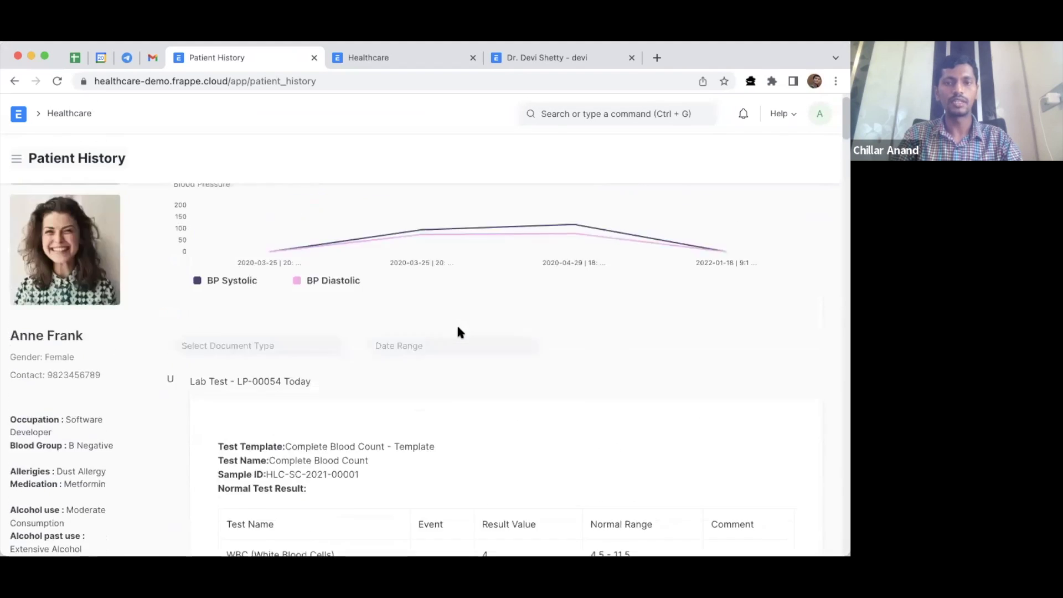
scroll(458, 328, up, 1)
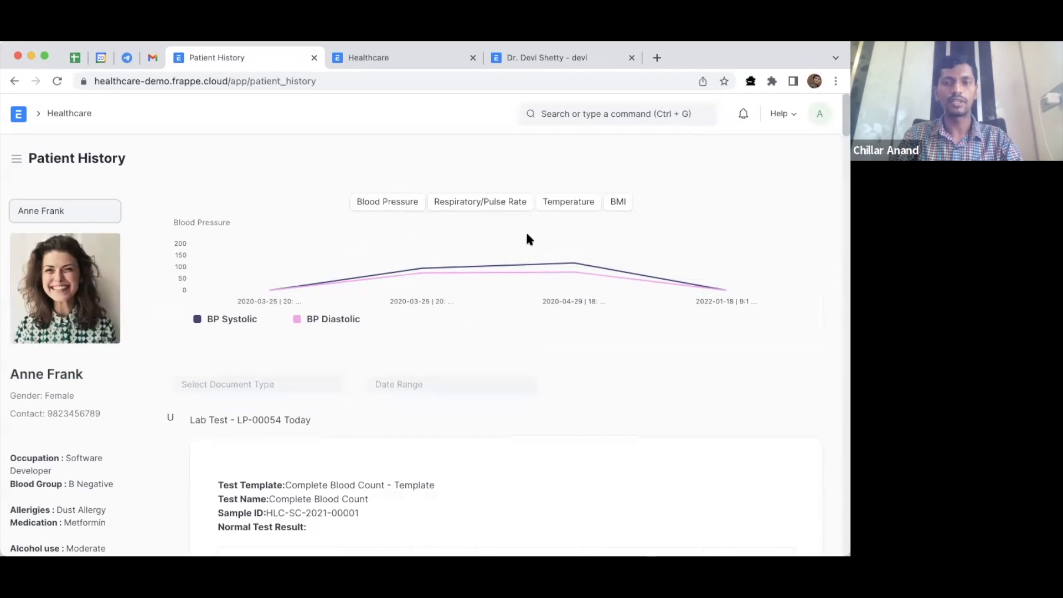
mouse_move(441, 270)
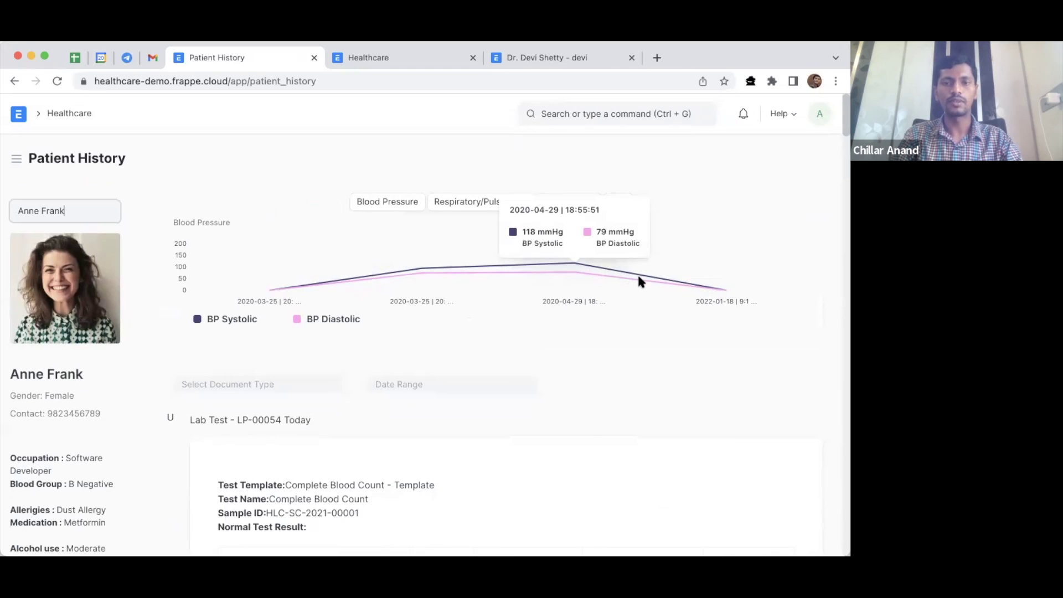
scroll(460, 332, down, 2)
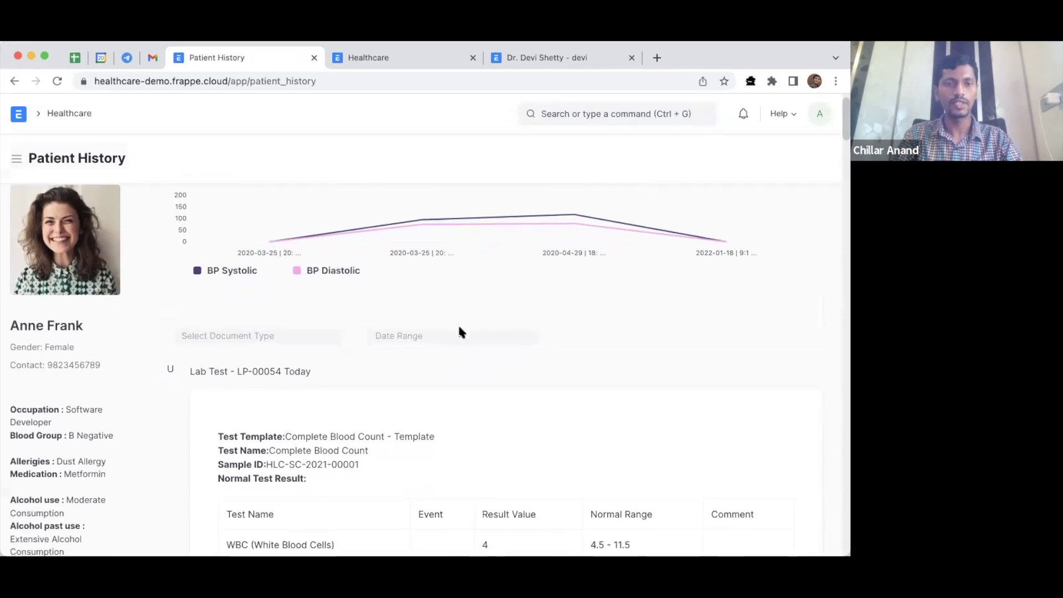
scroll(330, 355, down, 3)
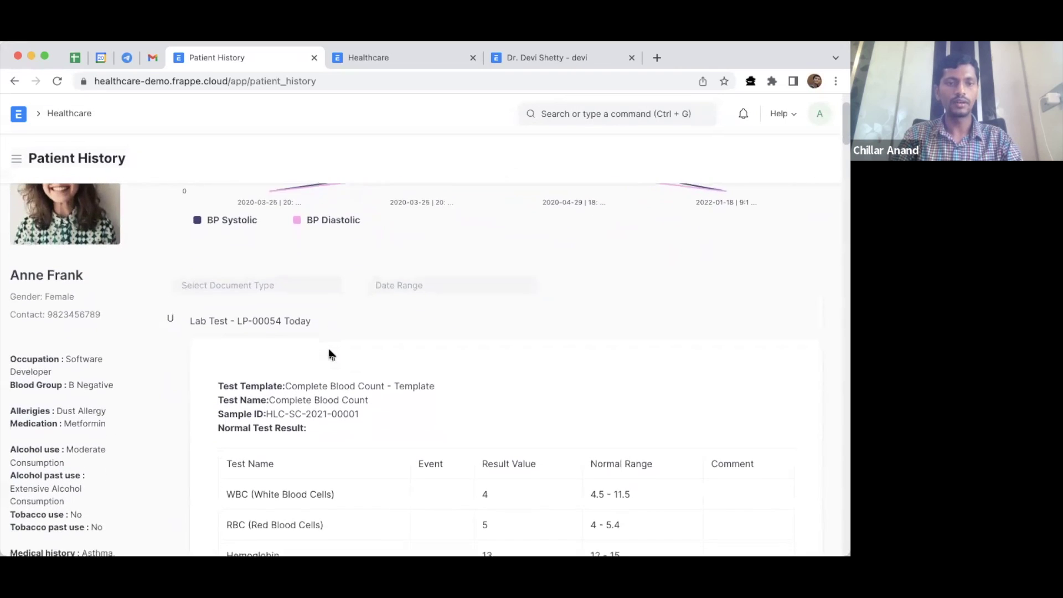
scroll(289, 316, down, 15)
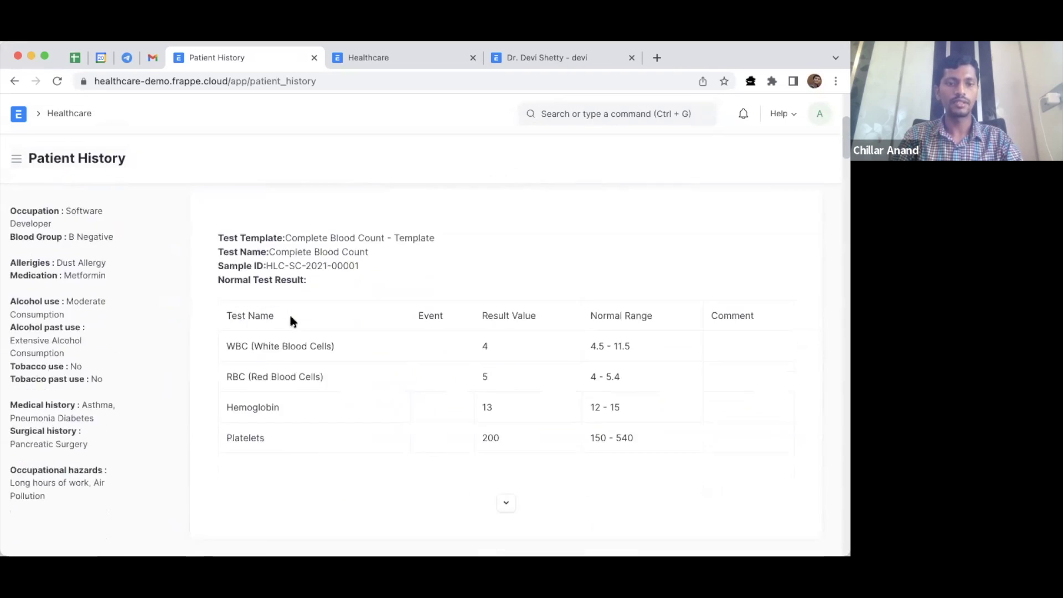
scroll(261, 333, down, 8)
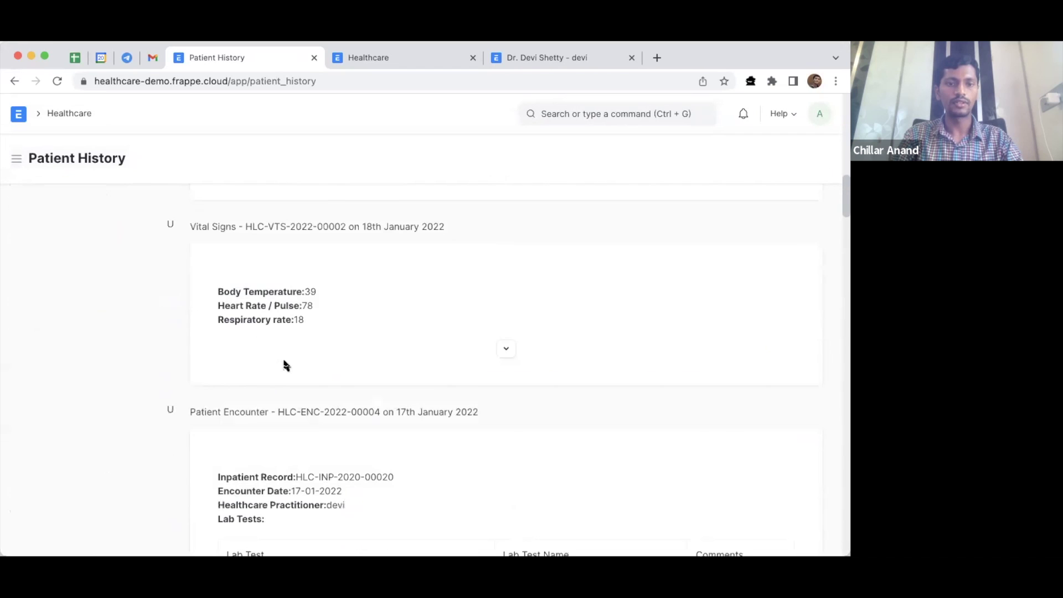
scroll(292, 377, down, 8)
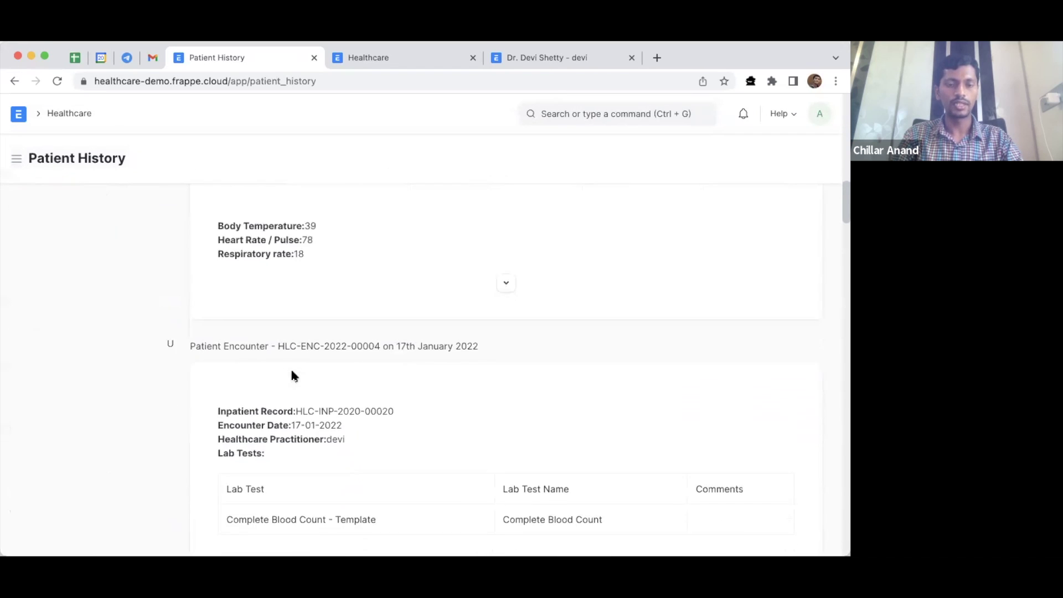
scroll(292, 372, down, 5)
scroll(292, 373, up, 20)
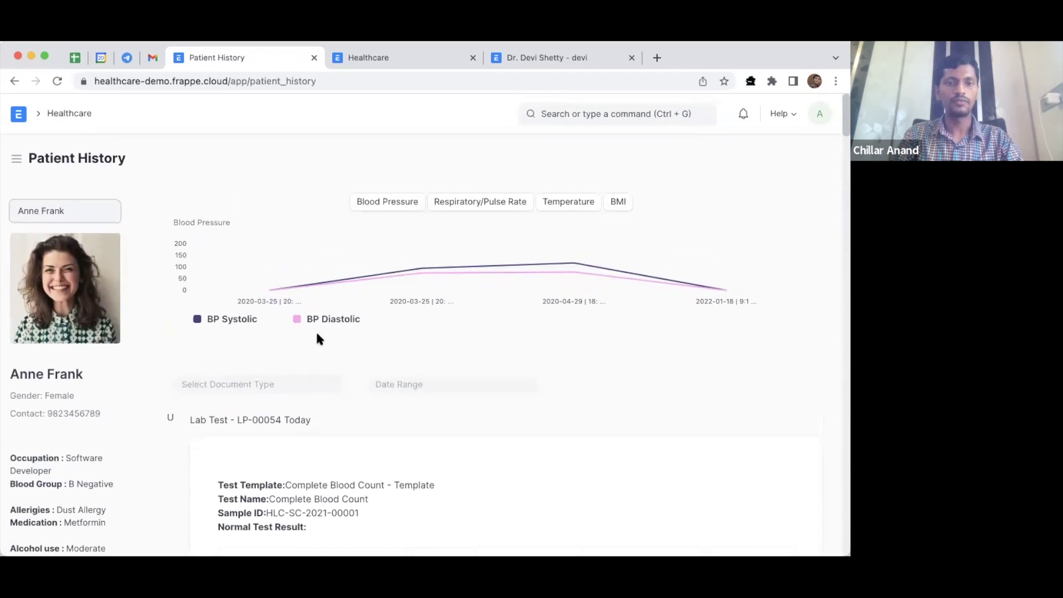
Filter the history timeline to the Lab Test document type and look at the date range picker without choosing dates
scroll(319, 338, down, 2)
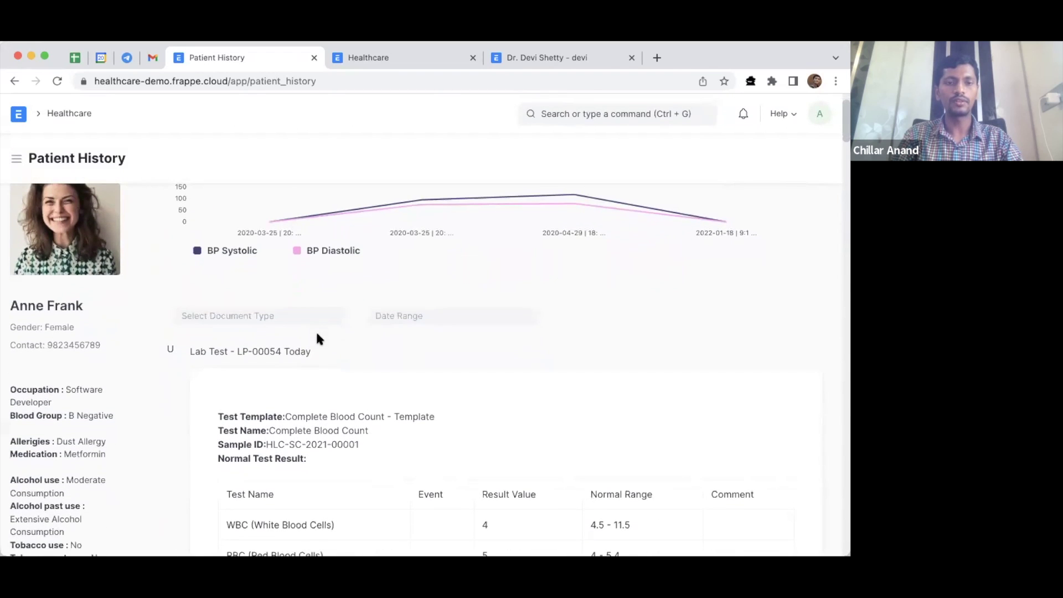
scroll(318, 336, down, 3)
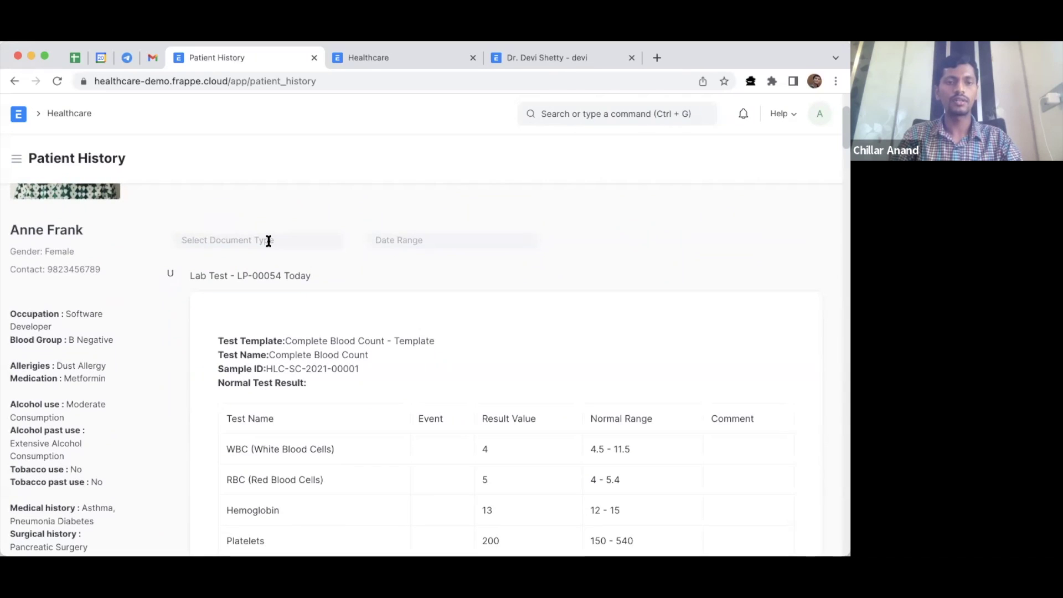
click(268, 241)
click(261, 240)
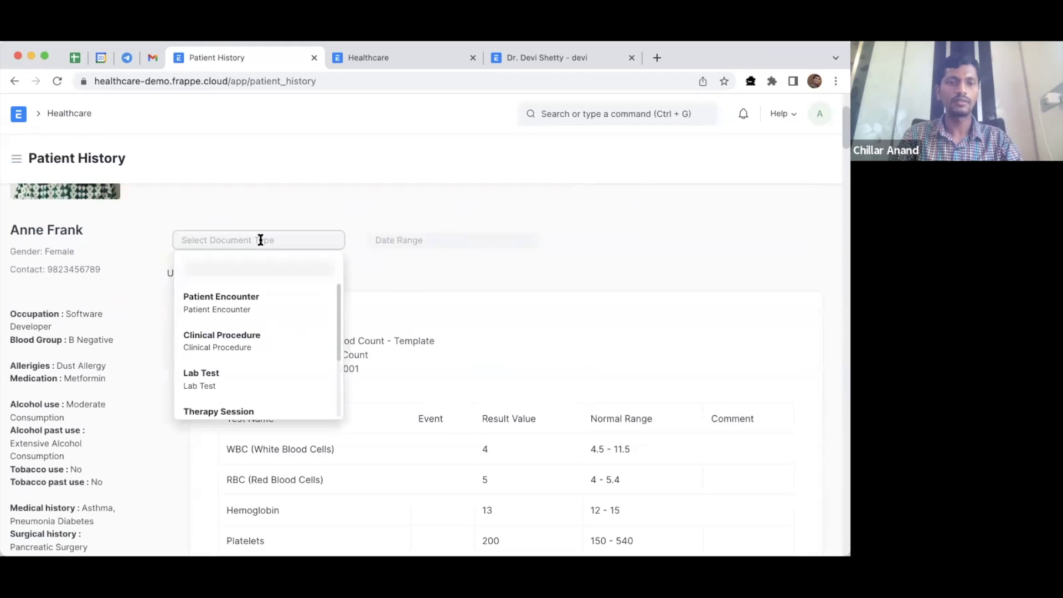
click(261, 241)
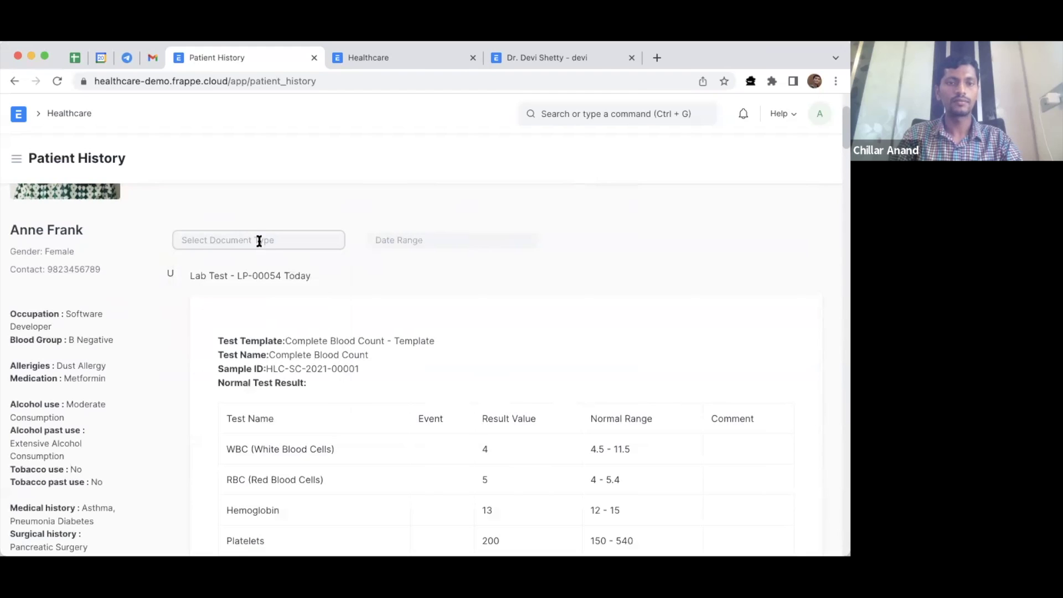
click(216, 241)
click(226, 276)
text(lab)
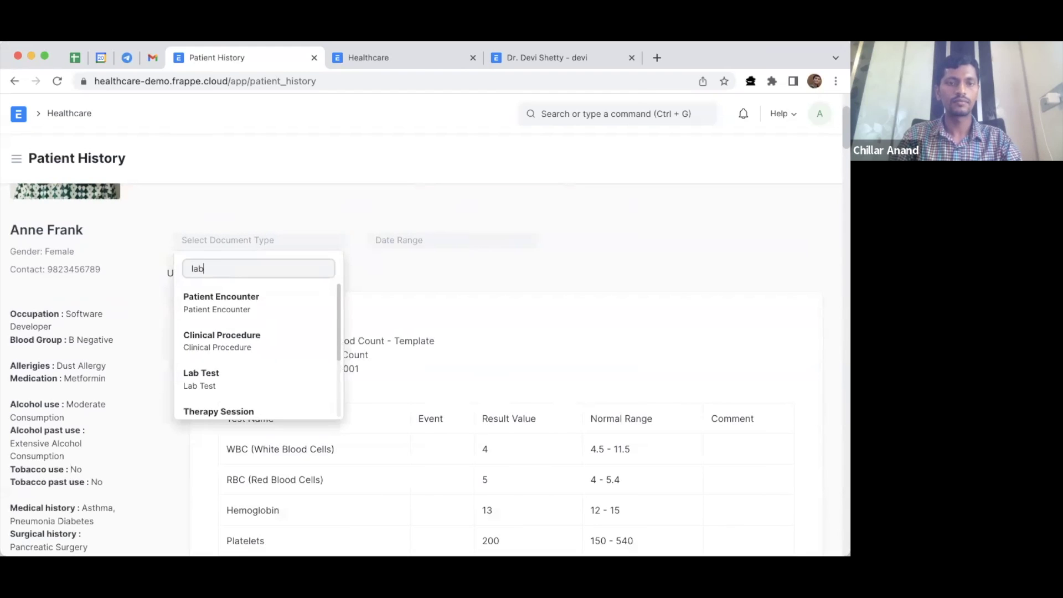
click(258, 308)
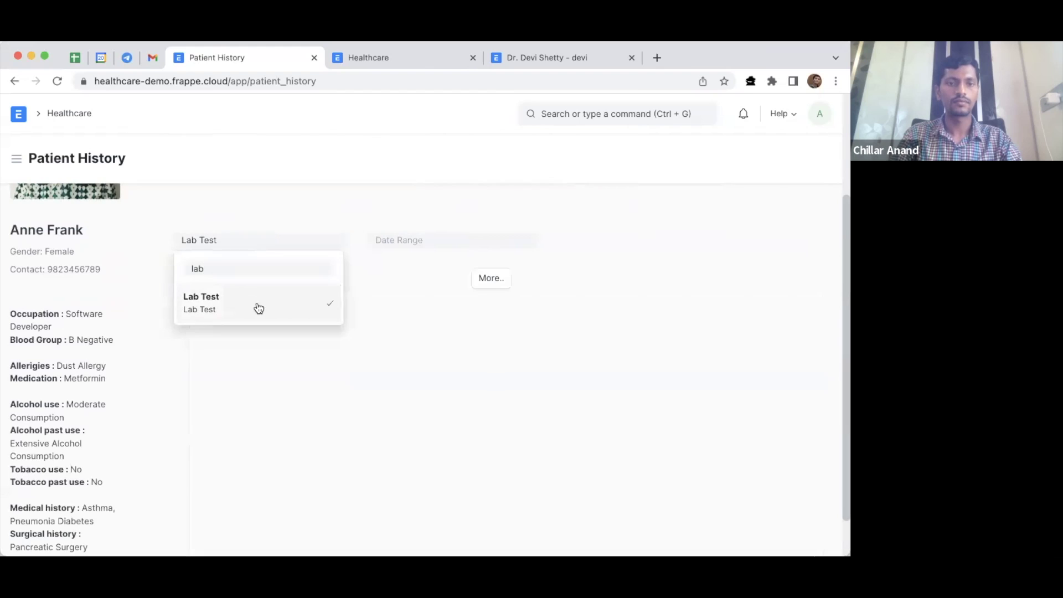
click(422, 274)
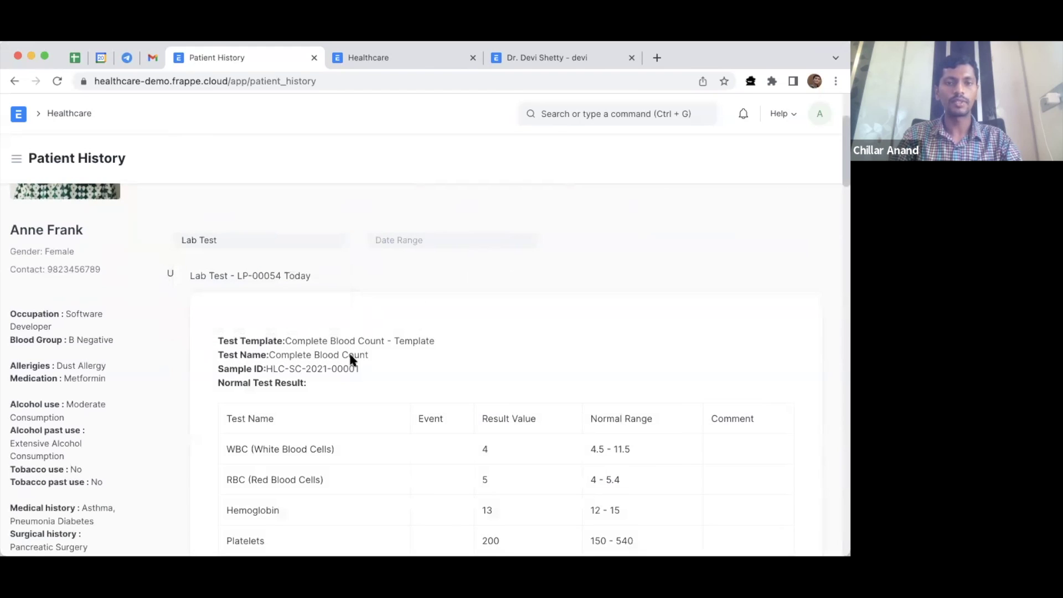
click(419, 242)
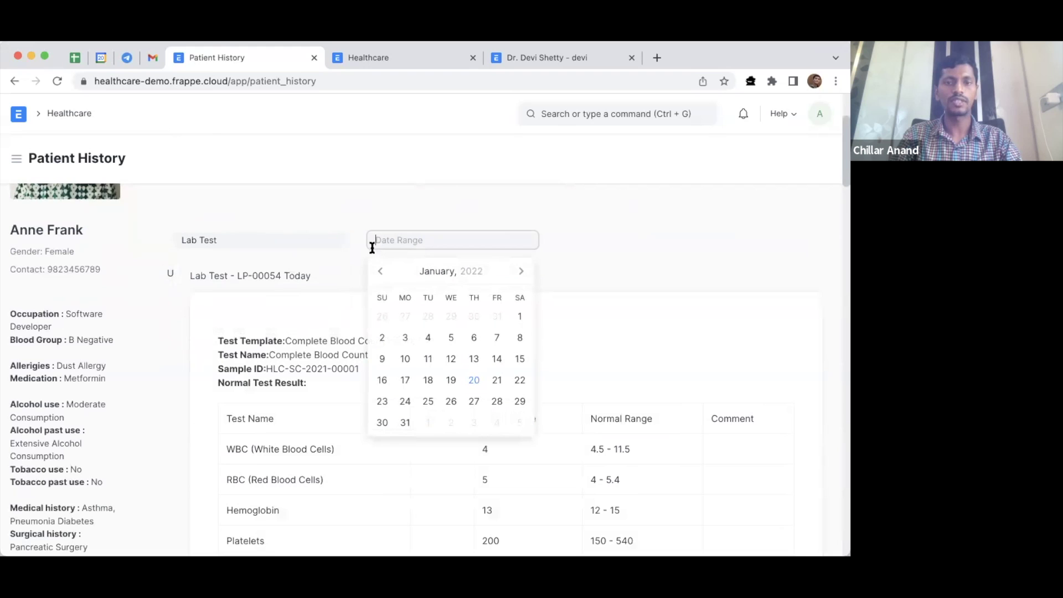
click(349, 273)
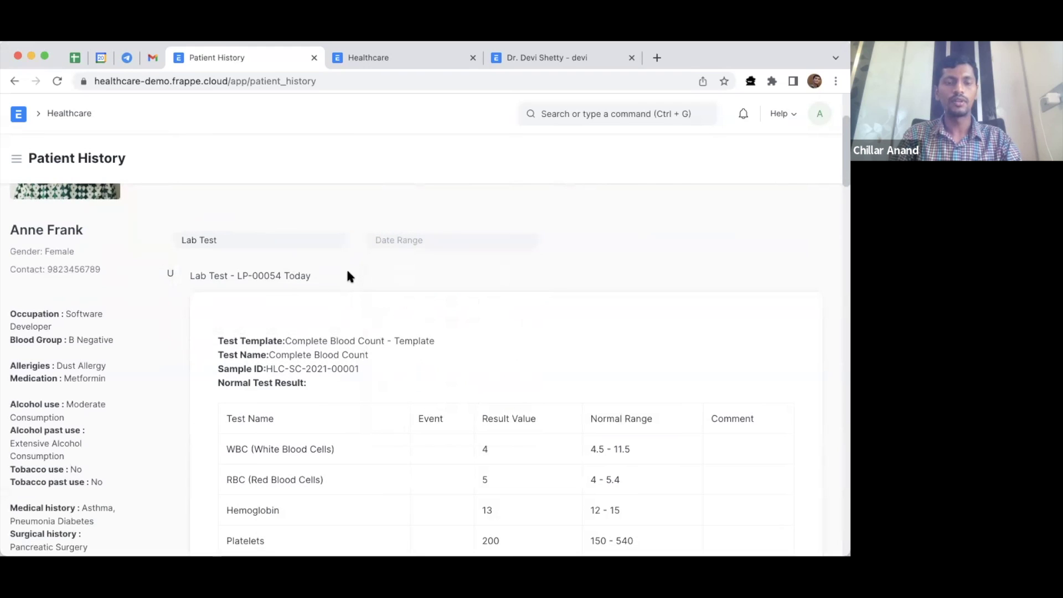
Expand the newest Complete Blood Count lab test entry in the timeline and review its full details
scroll(347, 273, down, 5)
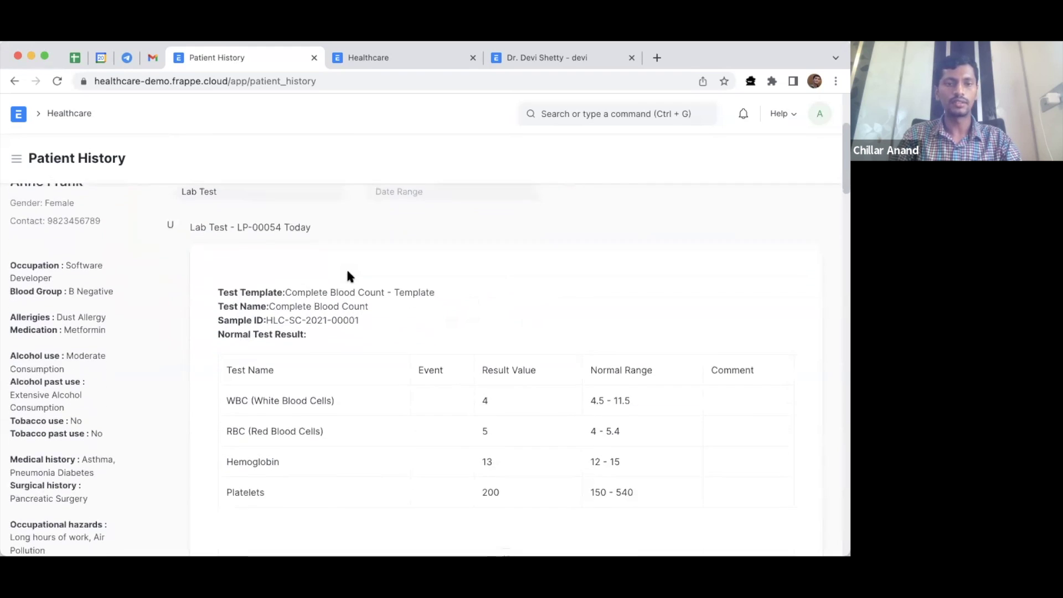
scroll(348, 275, down, 4)
scroll(347, 275, up, 3)
click(506, 343)
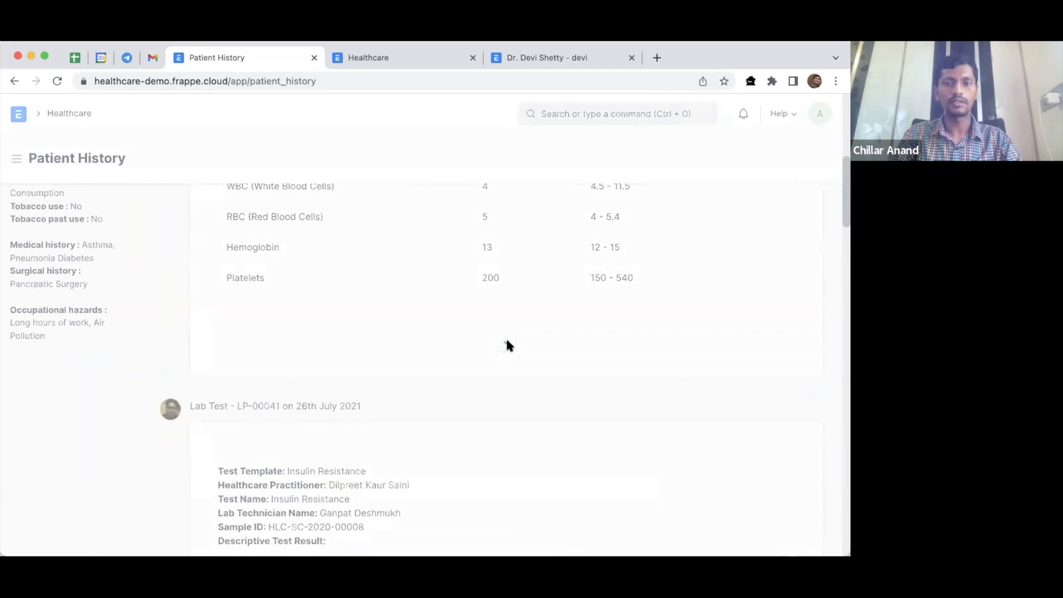
scroll(434, 304, up, 2)
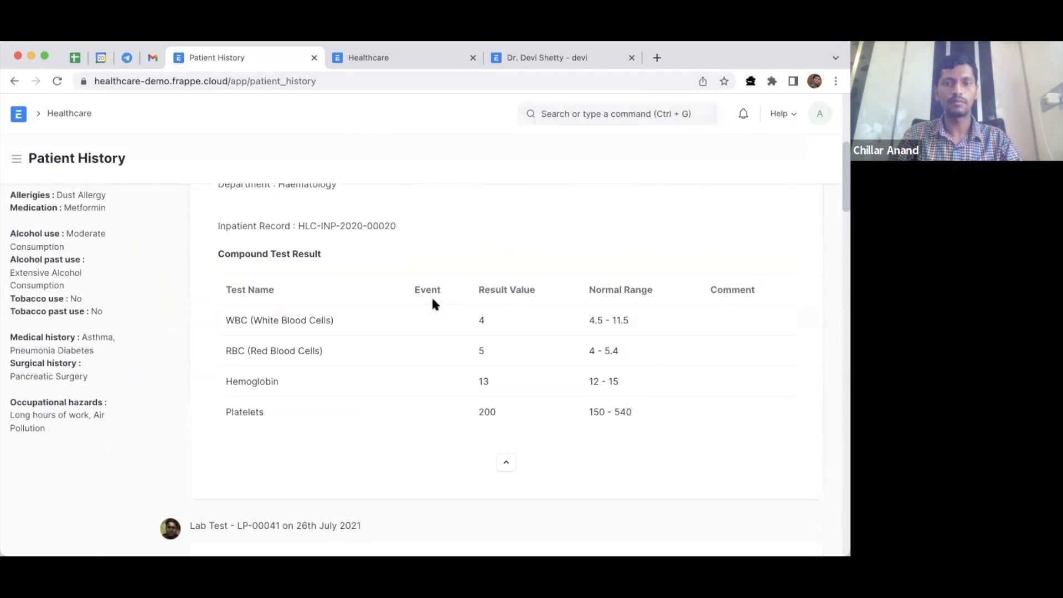
scroll(378, 276, up, 3)
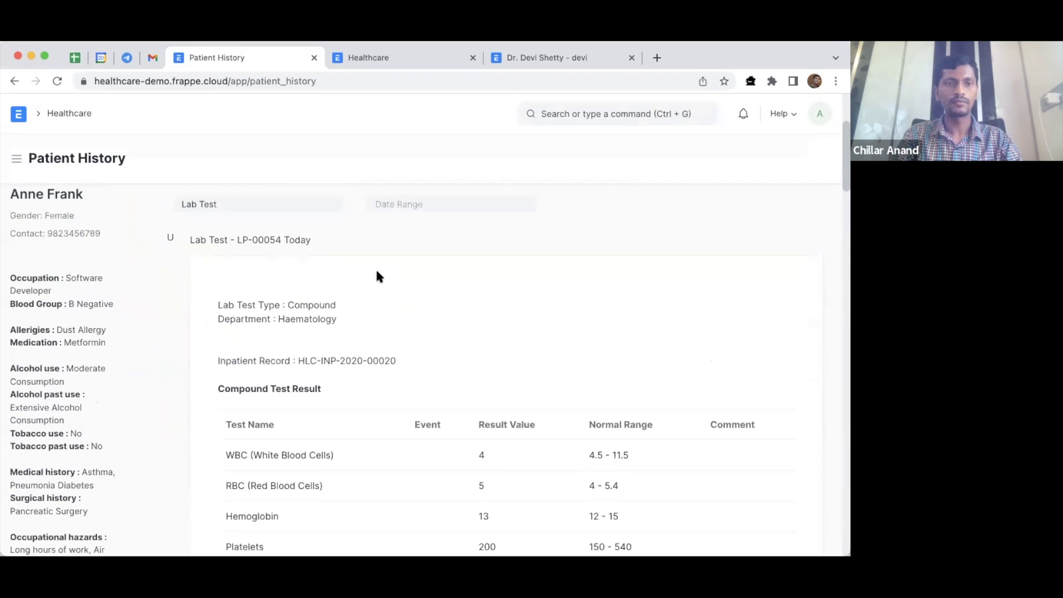
scroll(377, 275, up, 4)
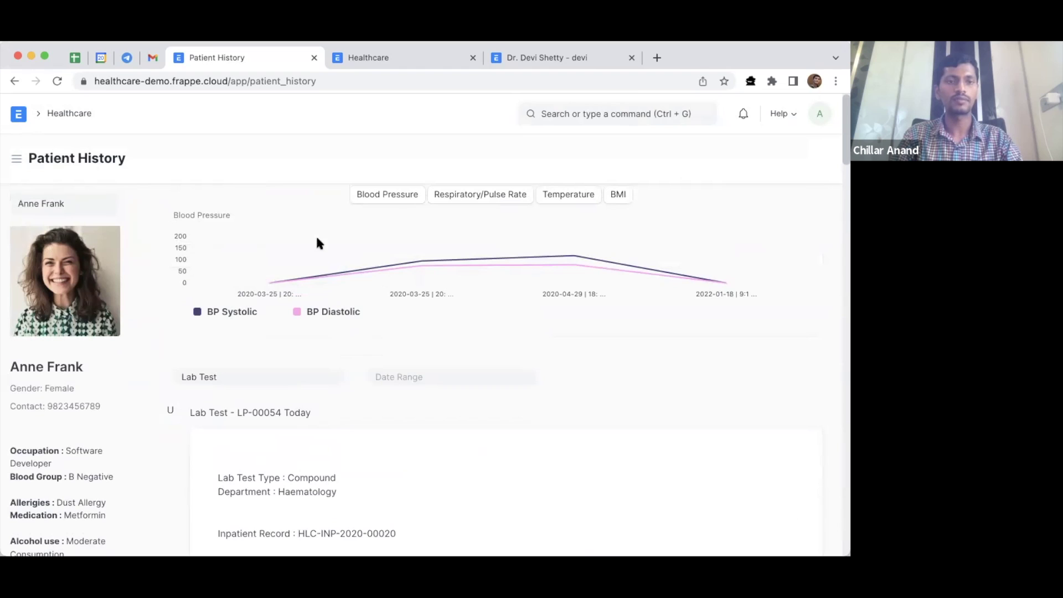
Search for Patient History Settings and open it
mouse_move(394, 267)
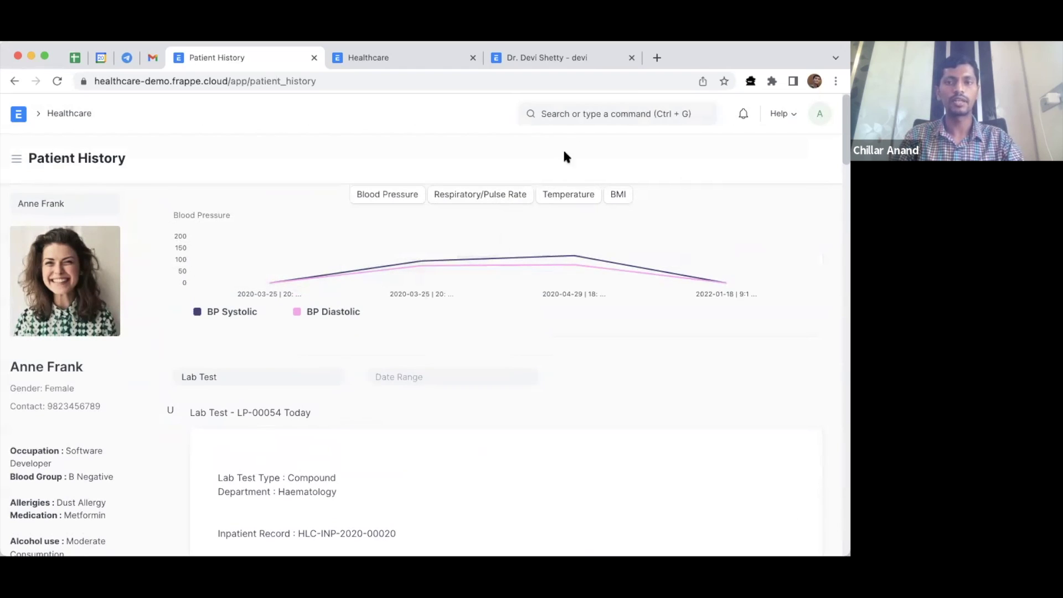
click(563, 112)
text(p)
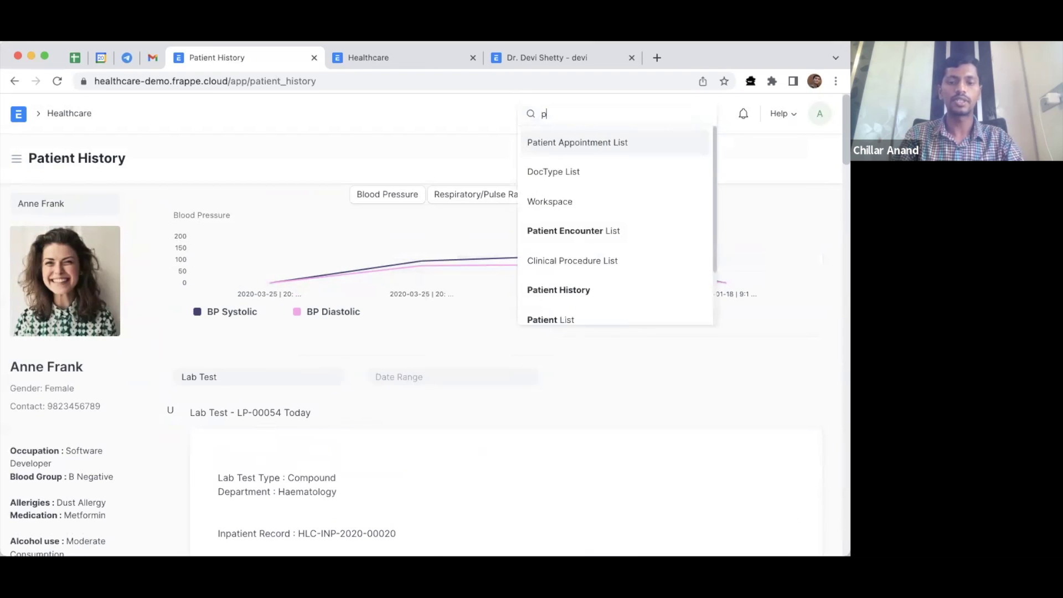
text(atient histient hiso)
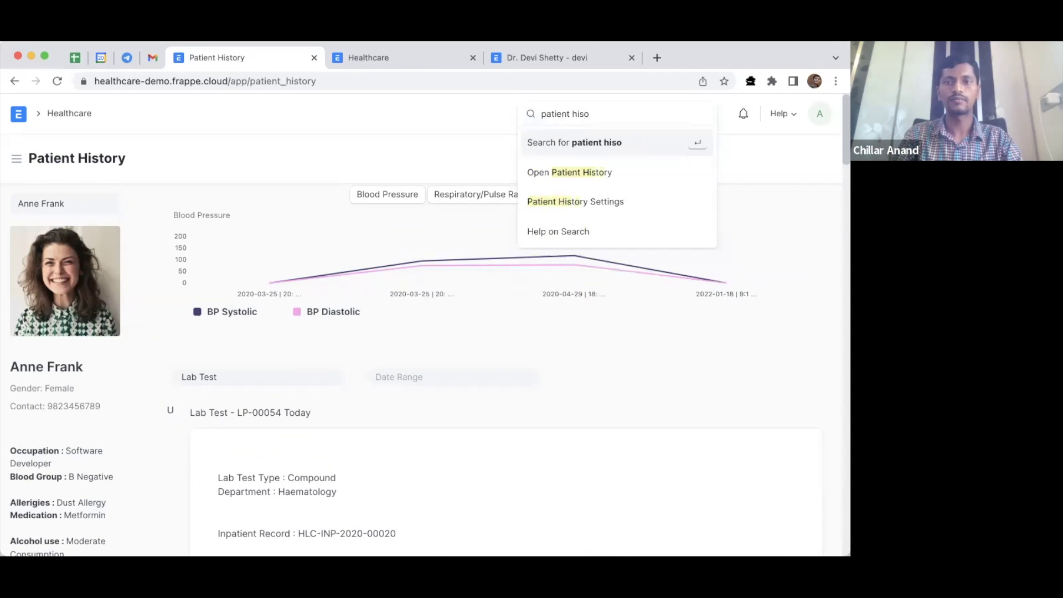
click(599, 194)
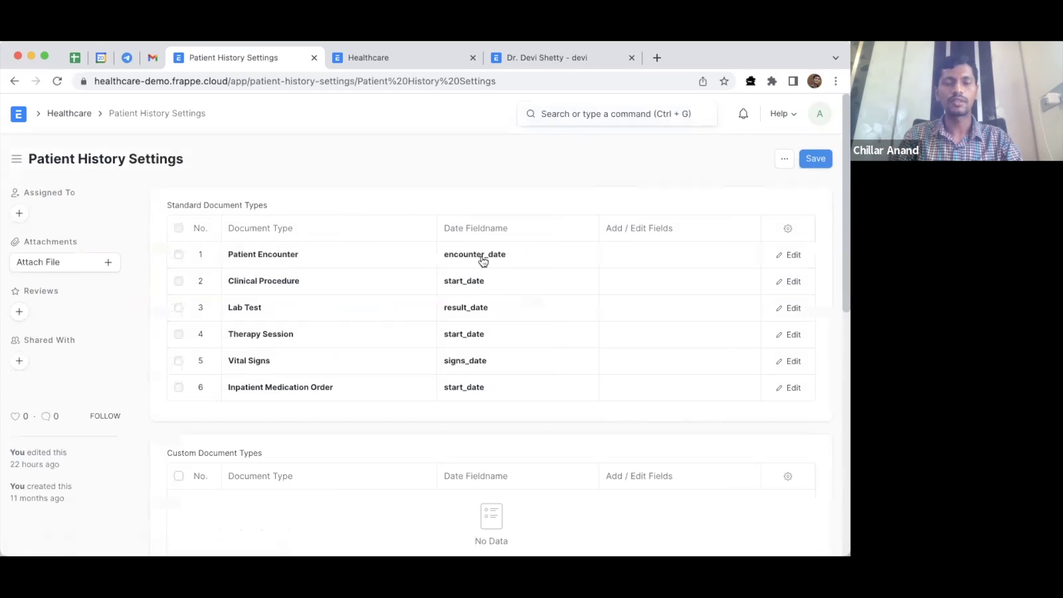
key(ctrl+g)
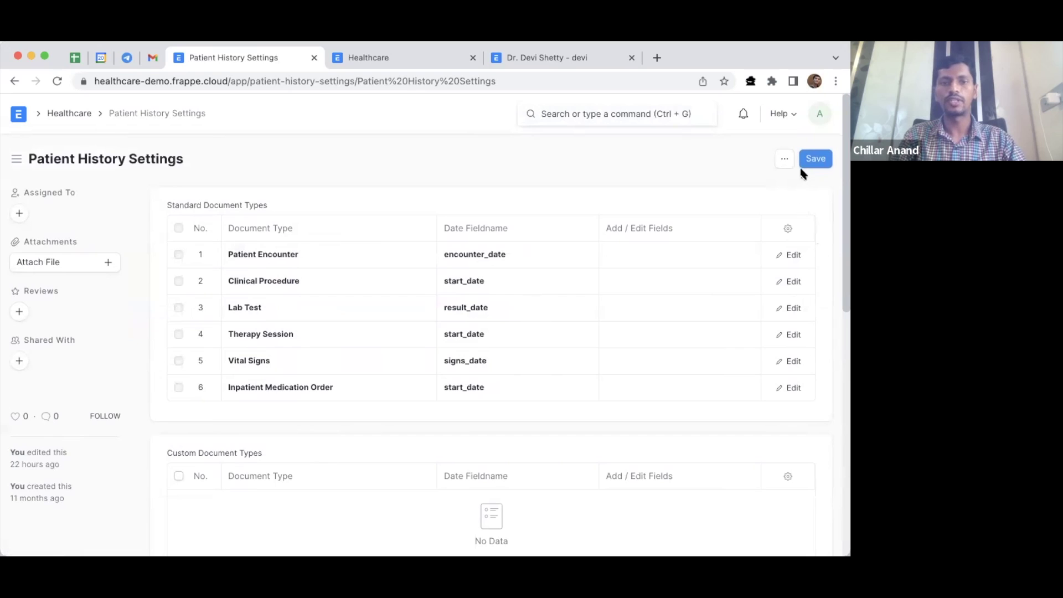
Add the Symptoms and Diagnosis fields to the Patient Encounter row of the standard document types and save the settings
click(790, 257)
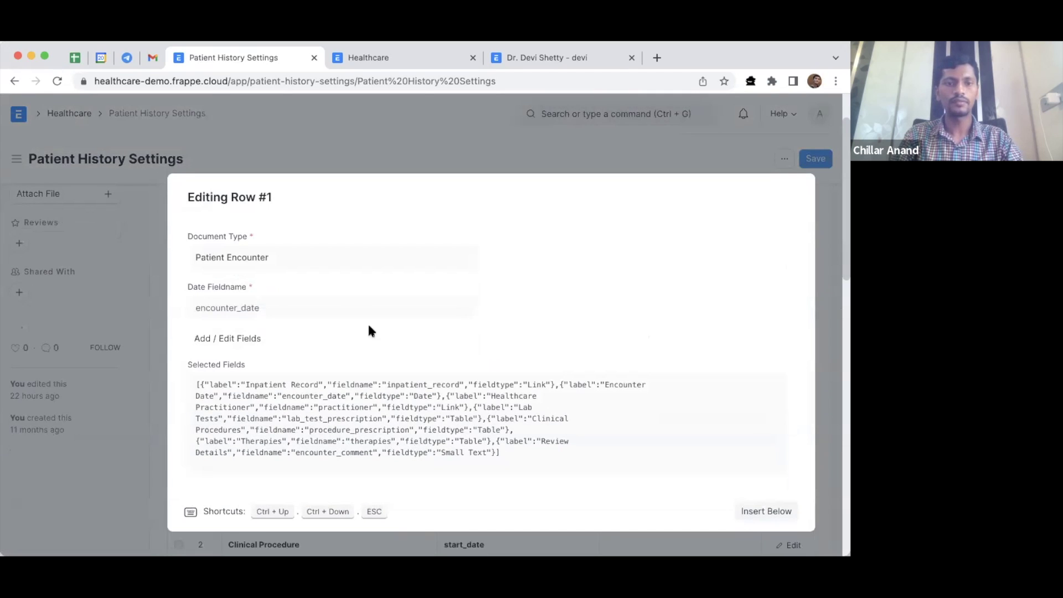
click(232, 338)
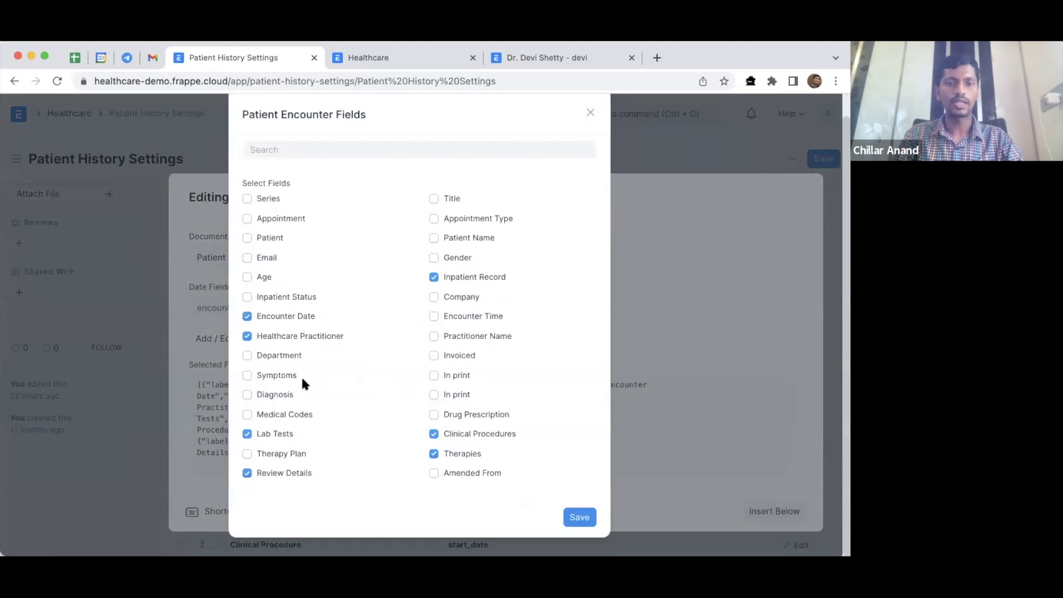
click(247, 395)
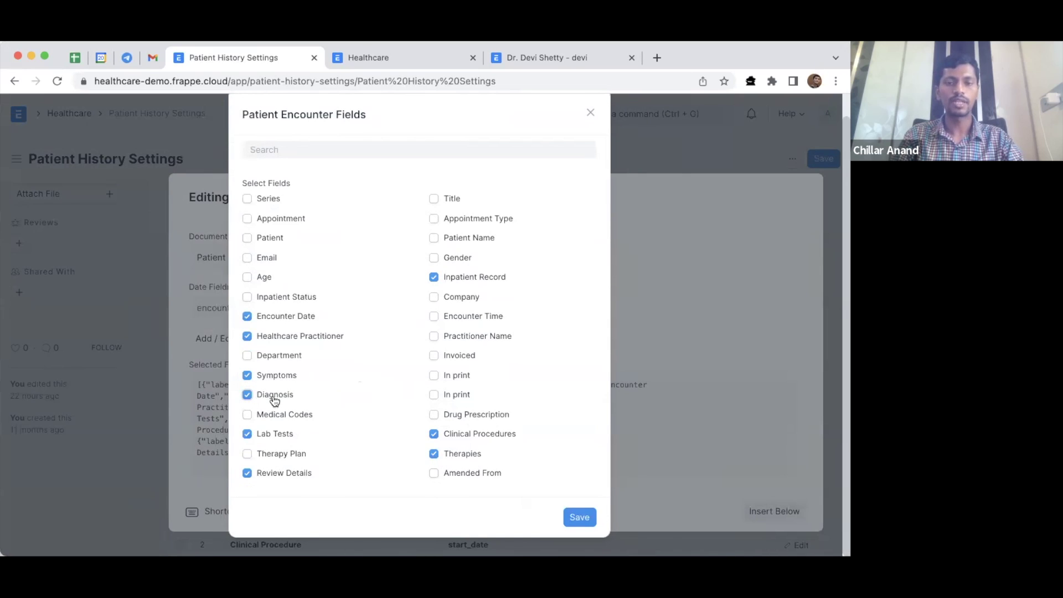
click(580, 521)
key(Escape)
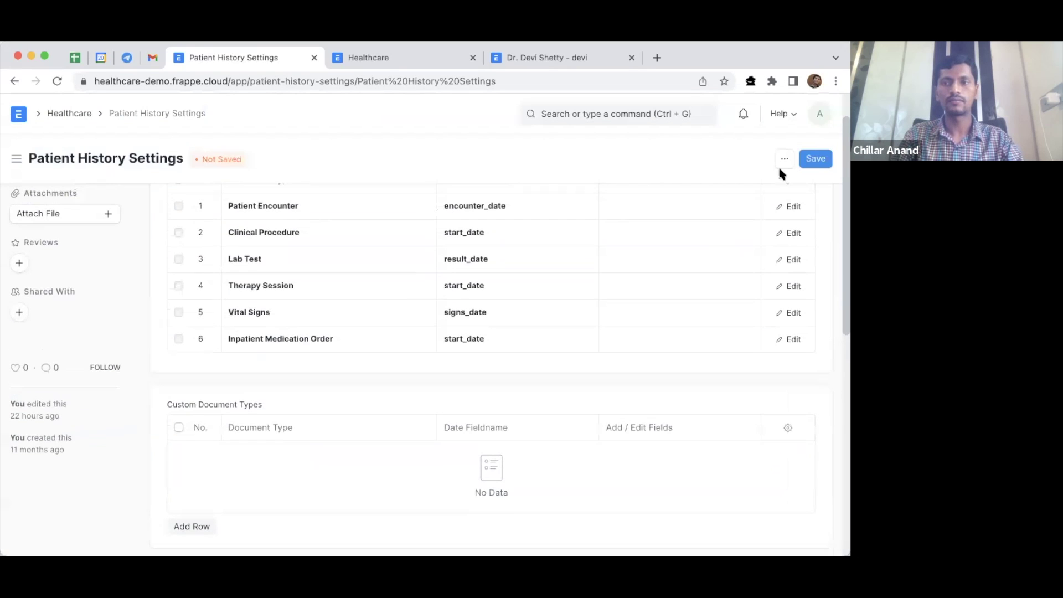
click(814, 158)
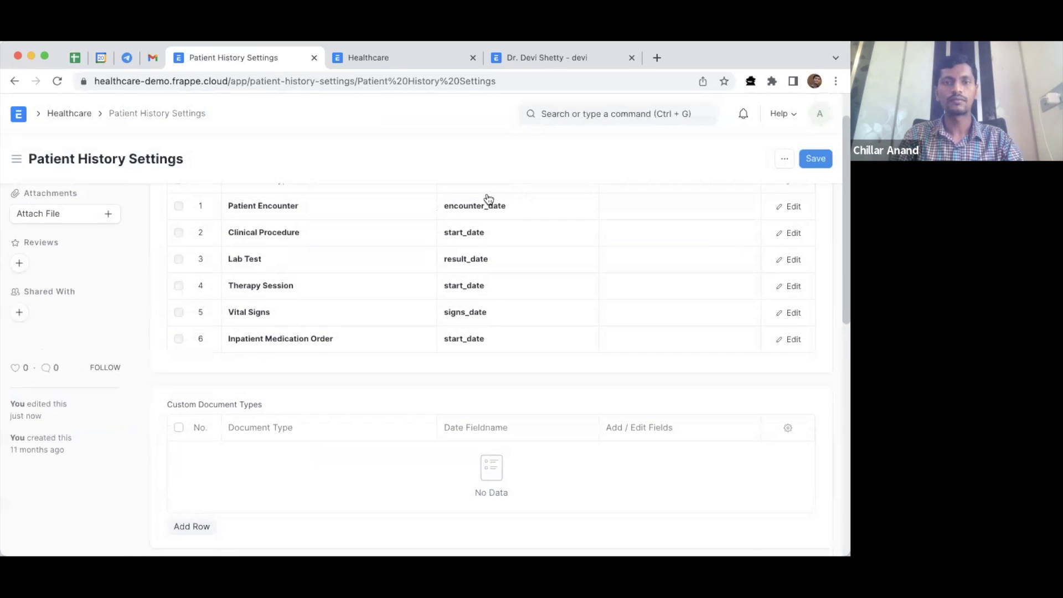
Return to the Healthcare workspace and open the Healthcare Dashboard
scroll(381, 275, up, 1)
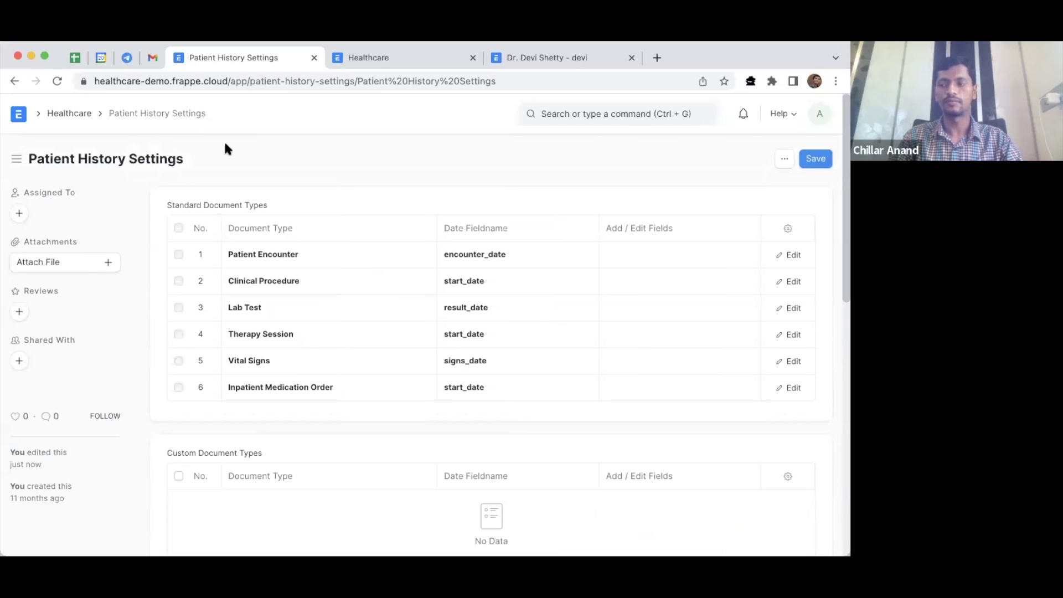
click(70, 112)
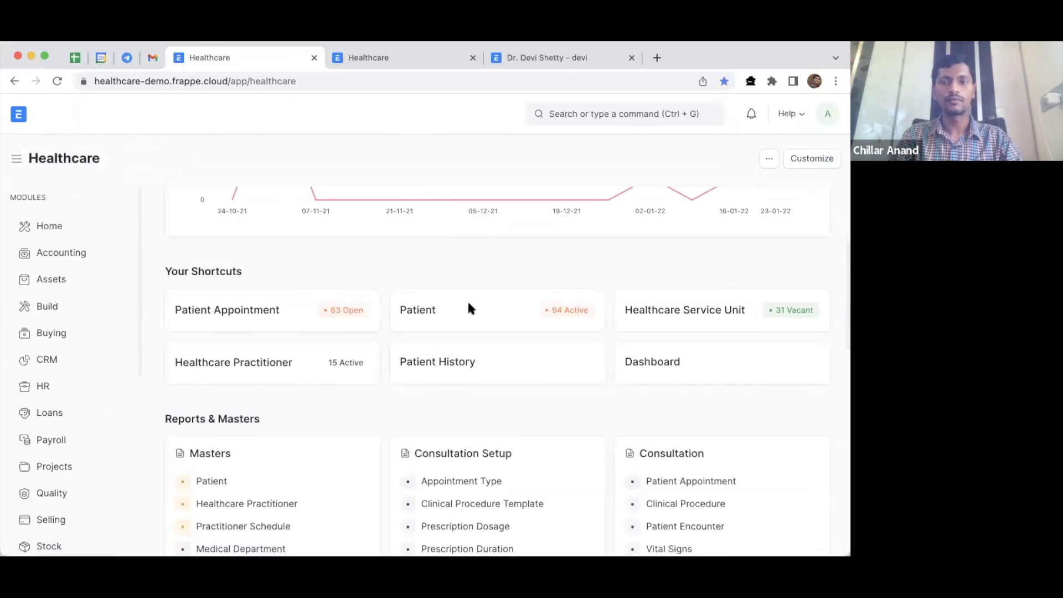
scroll(468, 308, up, 1)
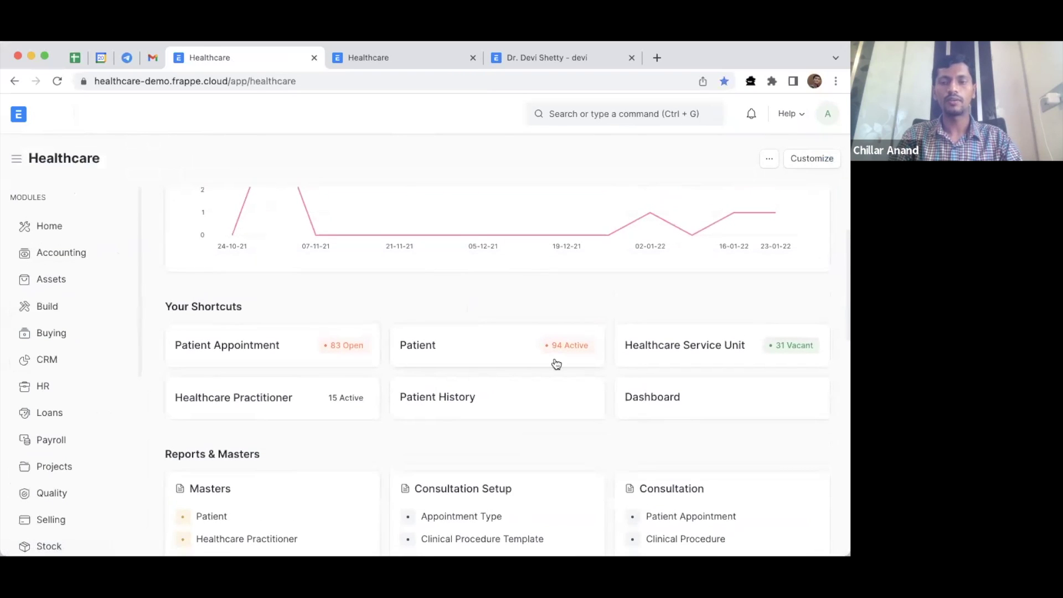
click(673, 399)
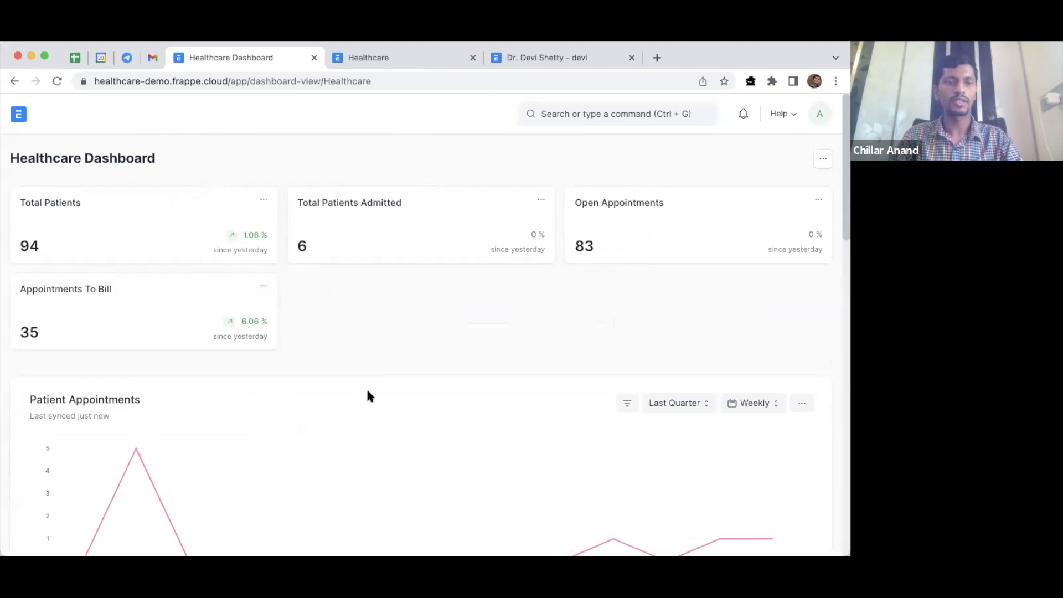
Look through the dashboard's charts for appointments, in-patient status, lab tests, procedures, symptoms, diagnoses and department-wise appointments
scroll(368, 397, down, 5)
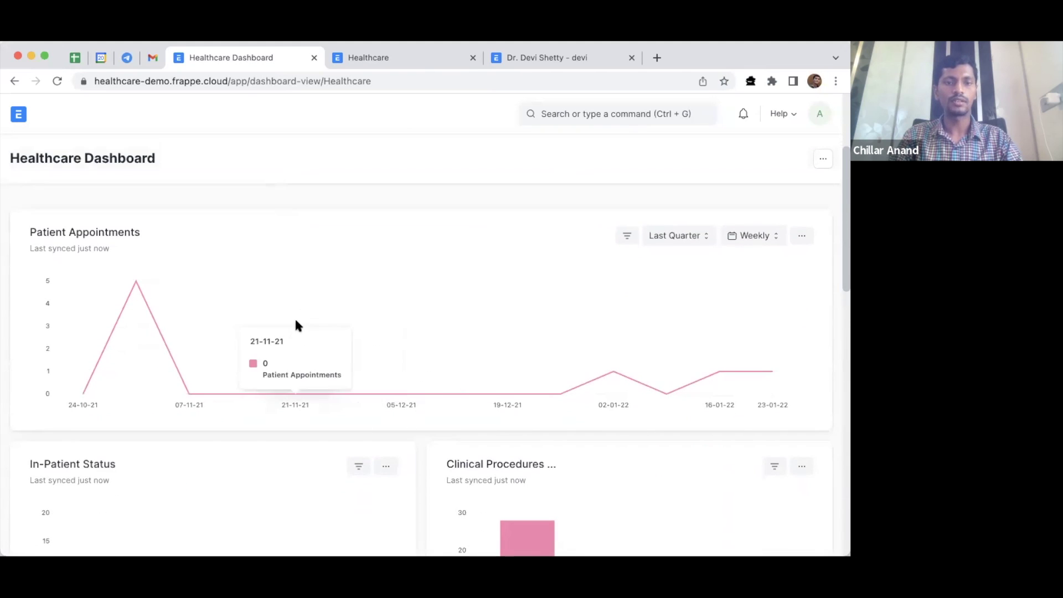
scroll(298, 322, down, 4)
scroll(295, 322, down, 3)
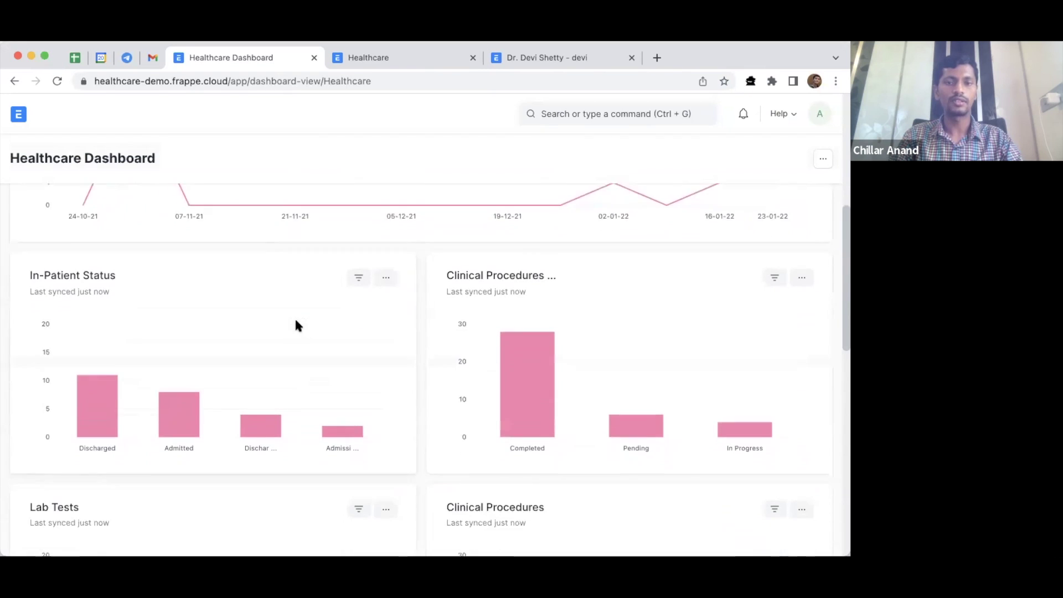
scroll(256, 333, down, 5)
scroll(256, 336, down, 2)
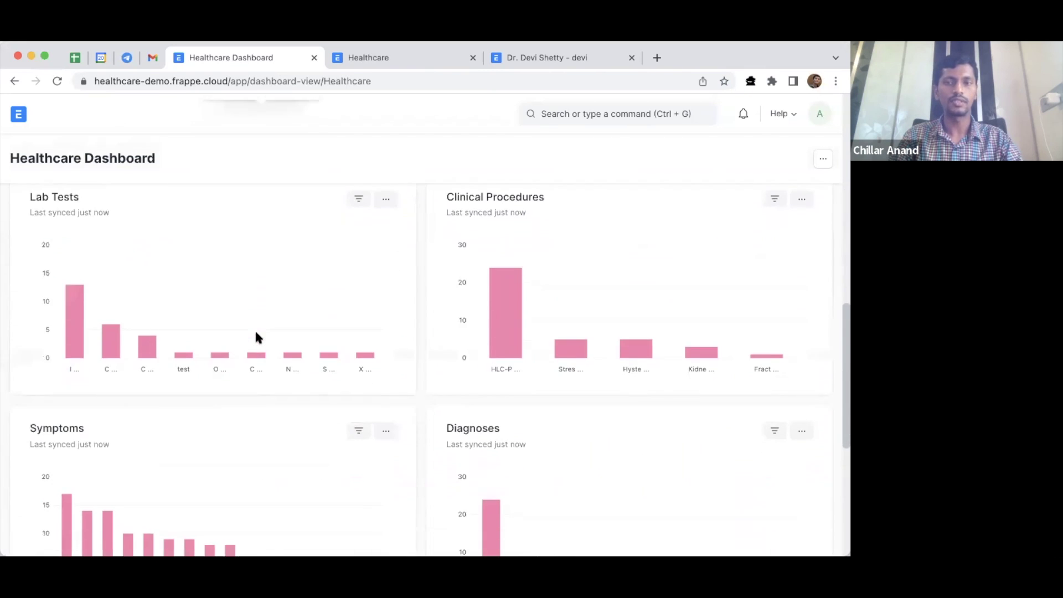
scroll(256, 336, down, 5)
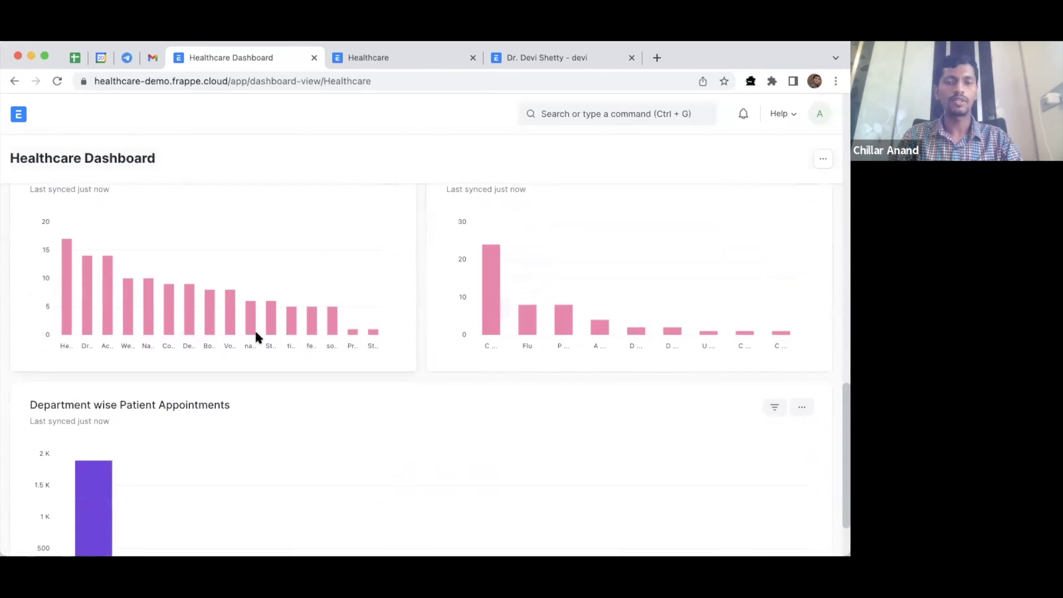
scroll(256, 333, down, 2)
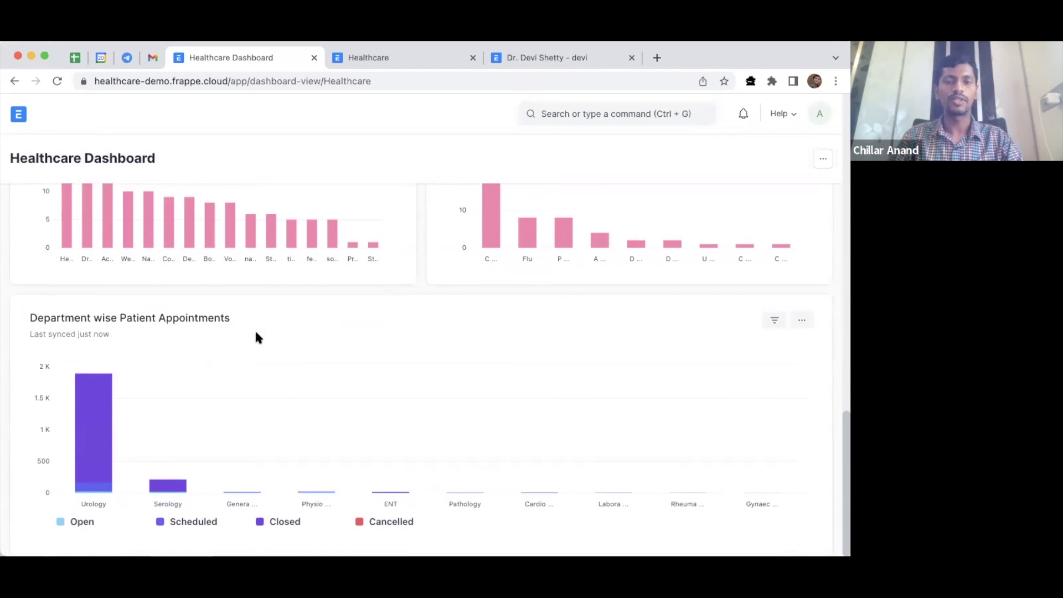
scroll(256, 335, up, 10)
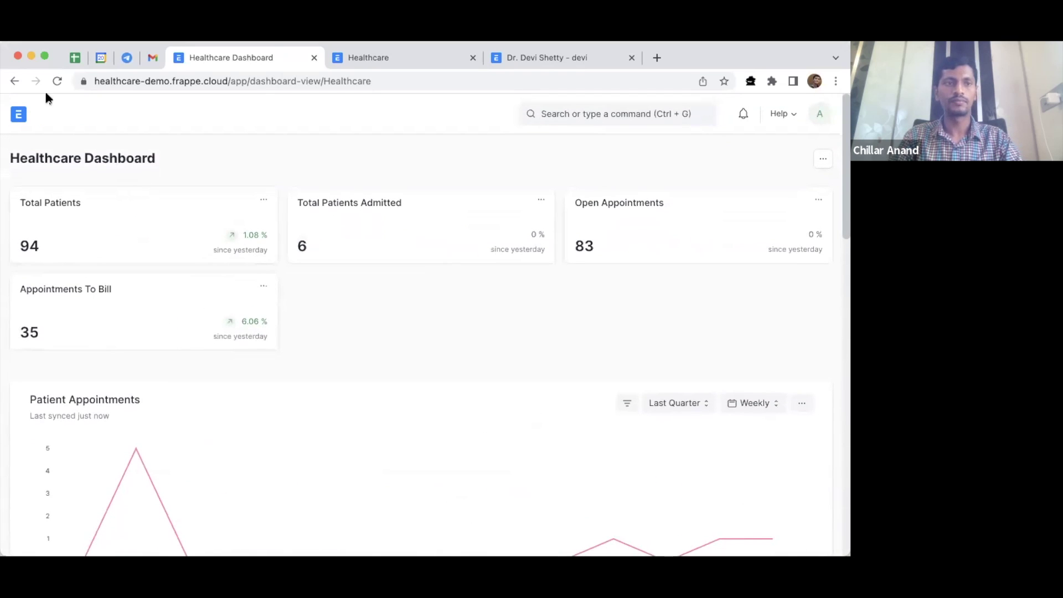
Go back to the Healthcare workspace and look through its Reports & Masters, down to the custom documents and custom reports
click(14, 81)
scroll(350, 335, down, 3)
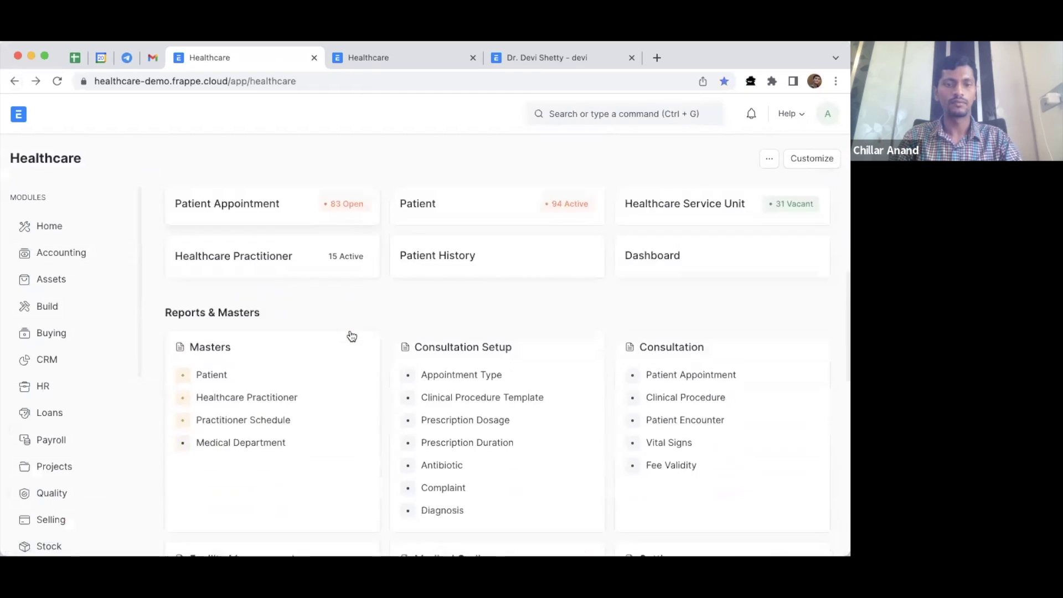
scroll(352, 336, down, 5)
scroll(349, 332, down, 2)
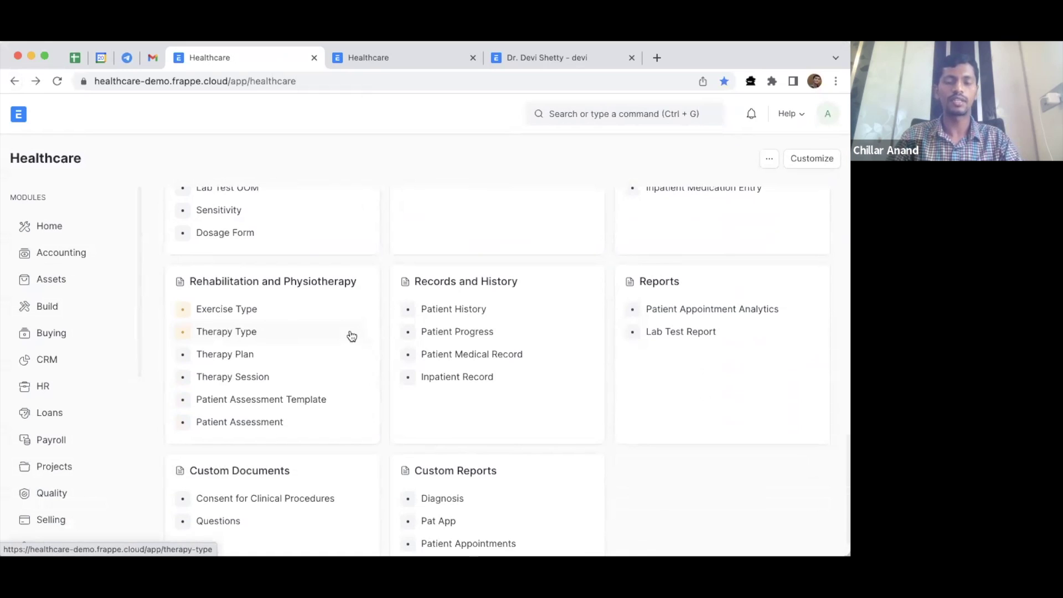
scroll(522, 346, down, 2)
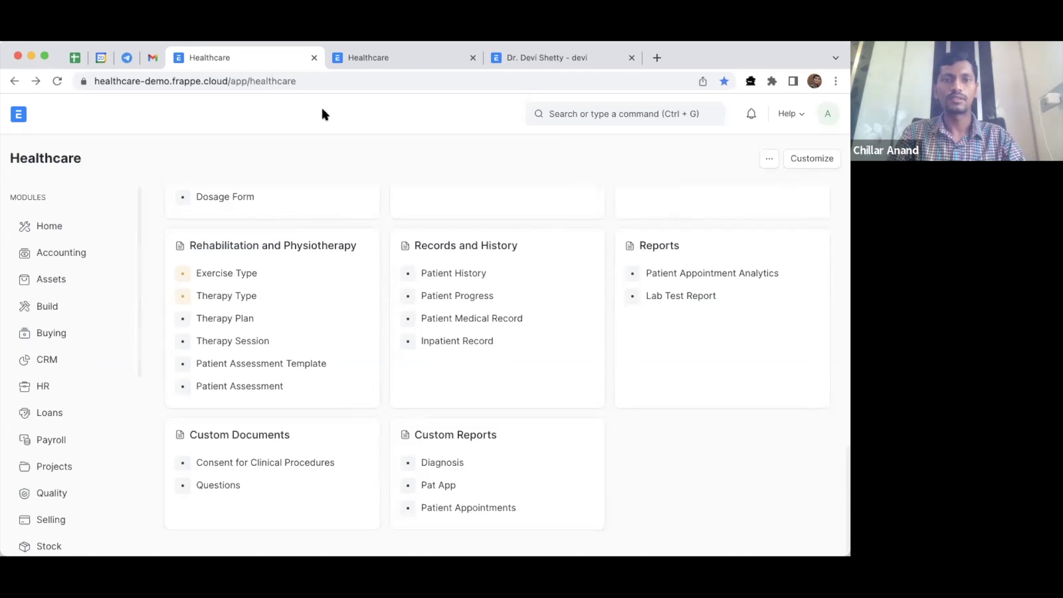
Search for the Server Script list and add a new server script named Patient Data Sync
click(633, 114)
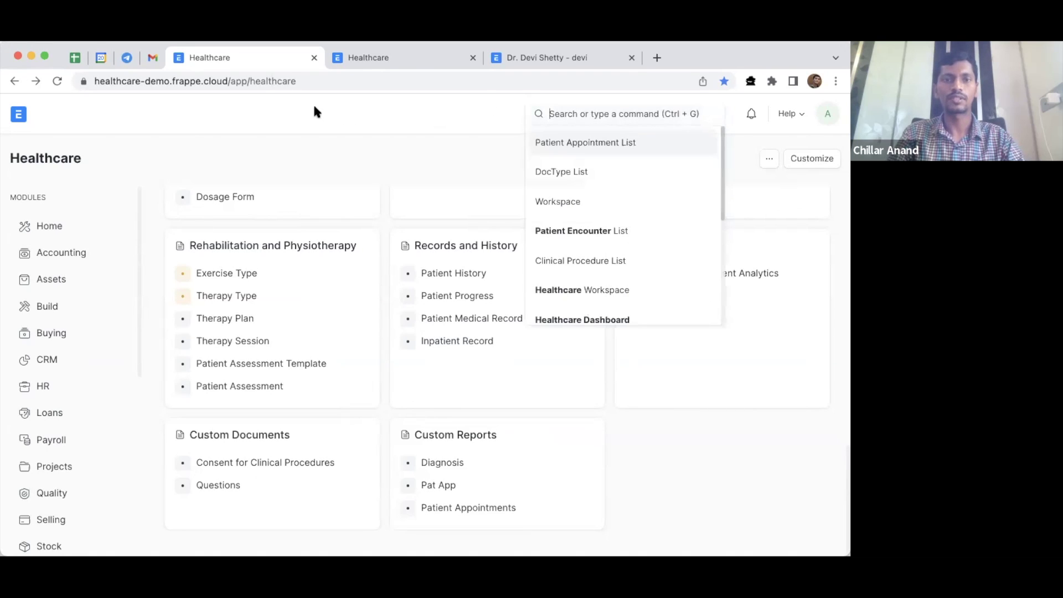
text(server s)
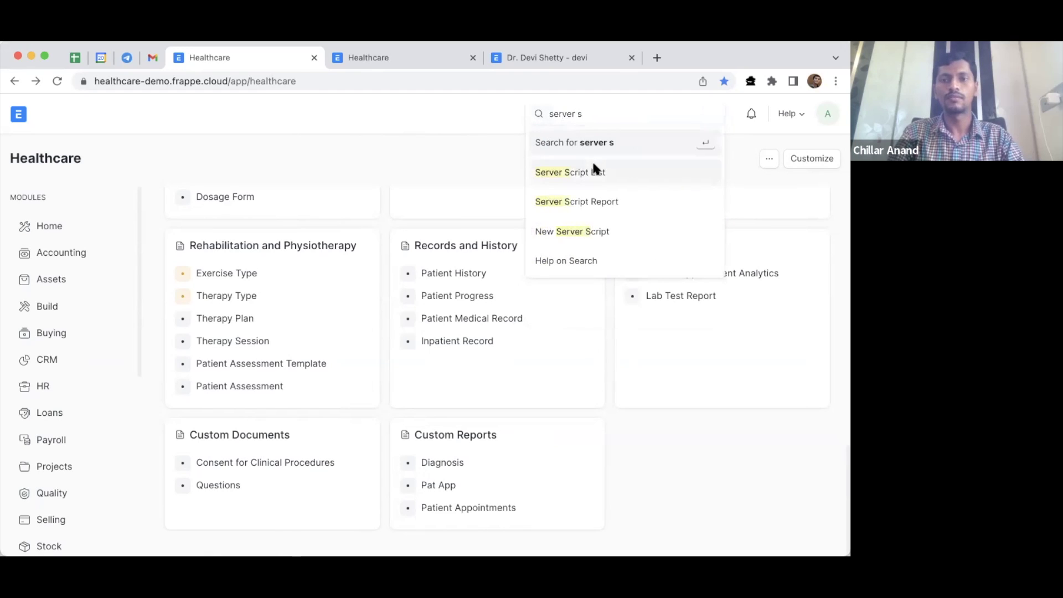
click(595, 172)
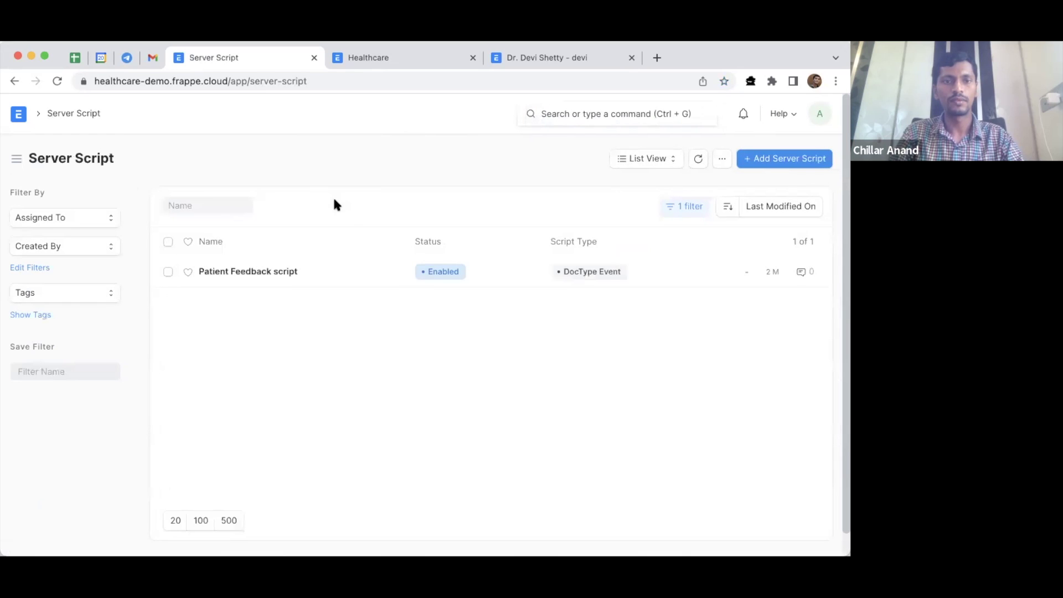
click(781, 159)
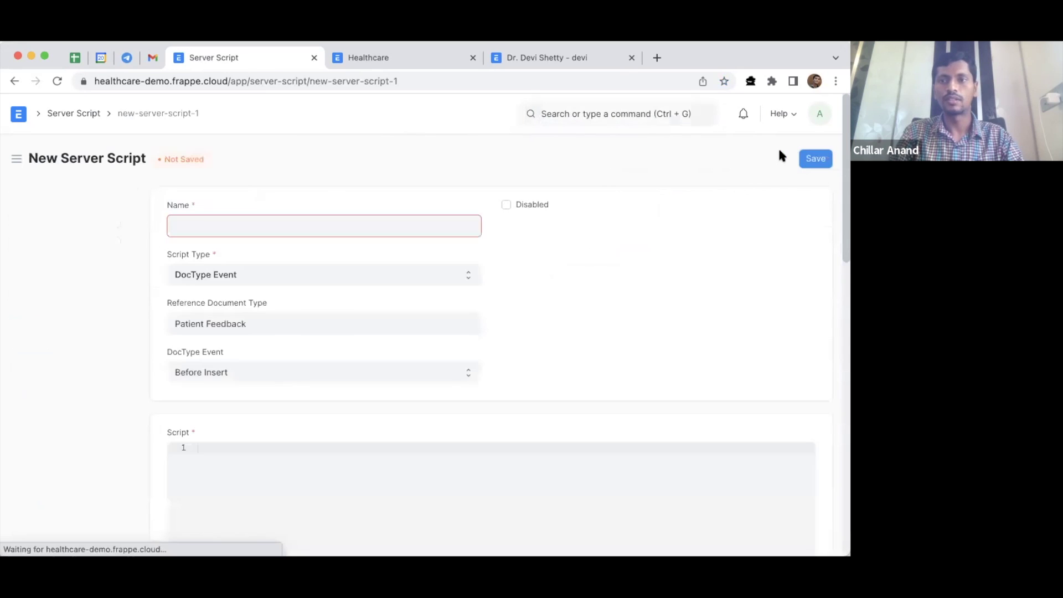
click(391, 234)
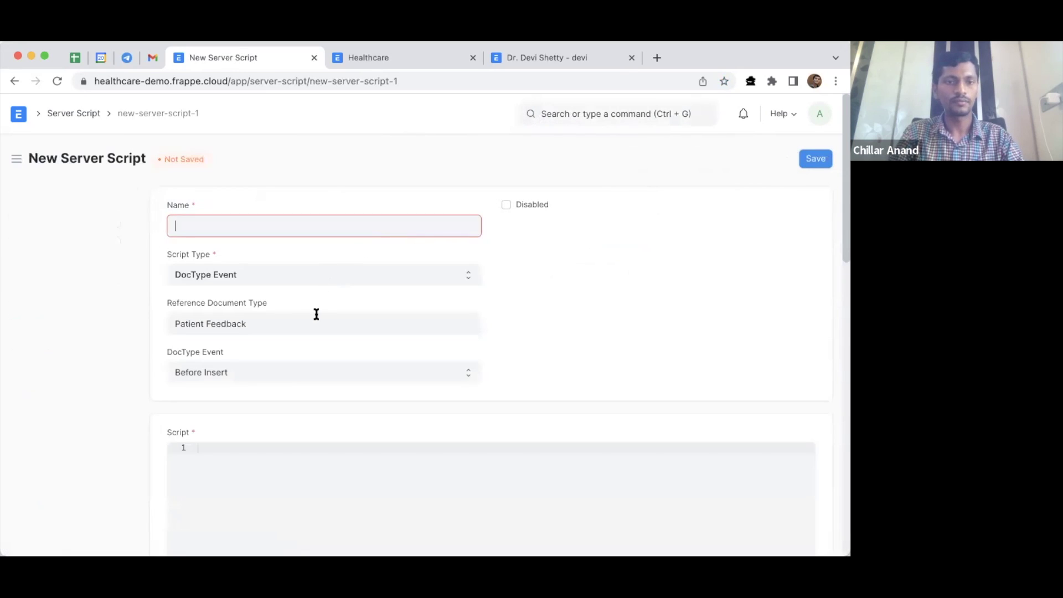
text(Patient )
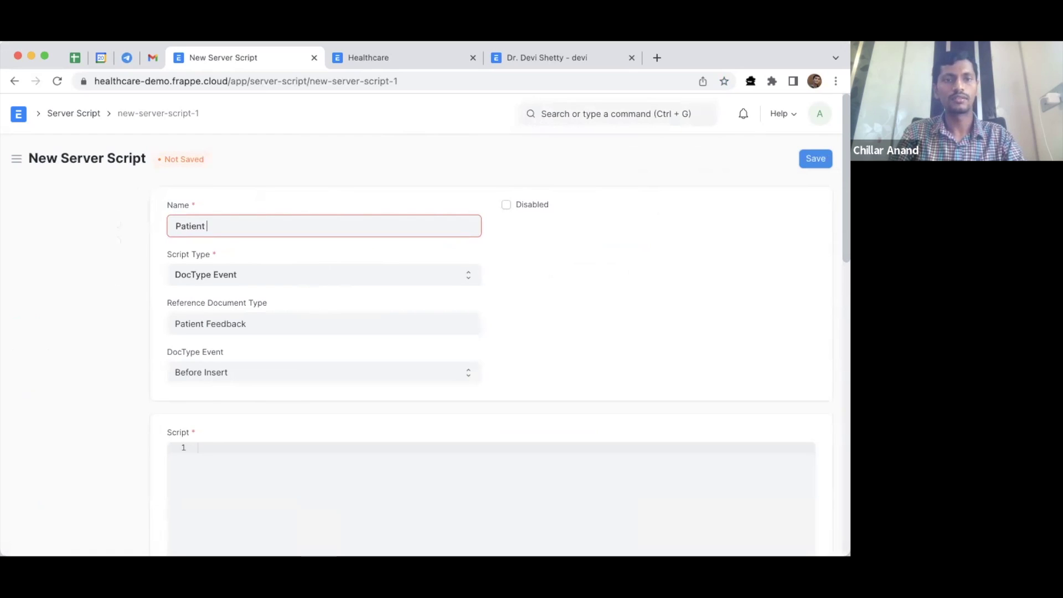
text(Data Sync)
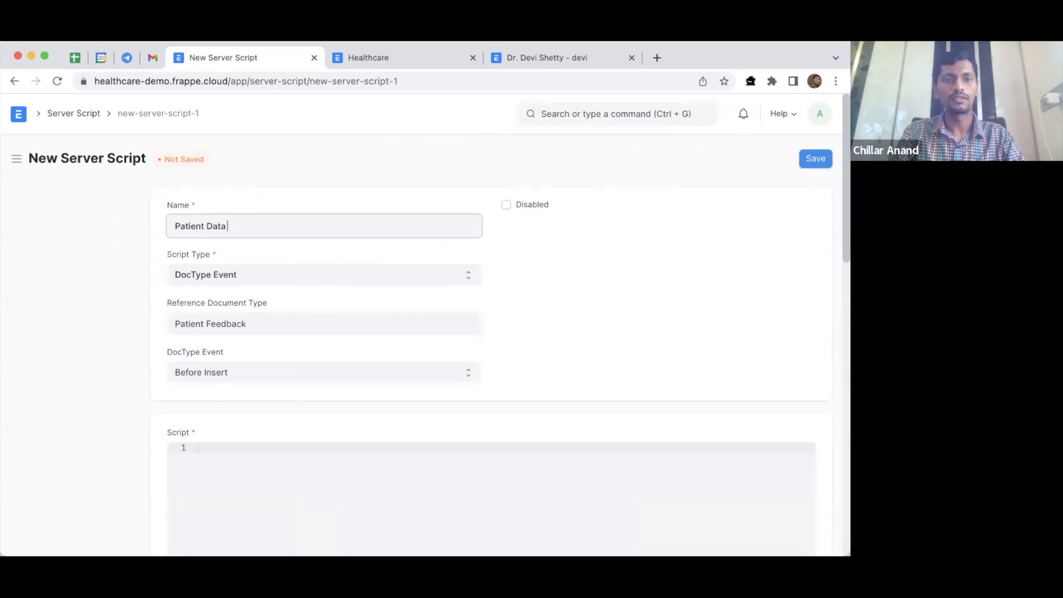
Keep the script type as DocType Event and set the reference document type to Patient
click(274, 277)
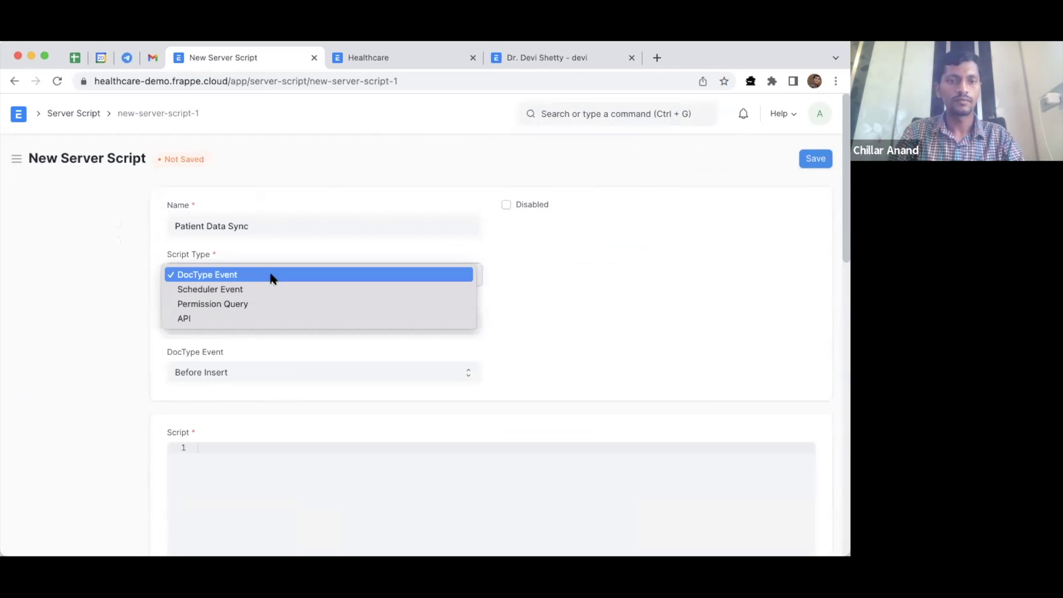
click(272, 275)
triple_click(268, 323)
text(a)
key(BackSpace)
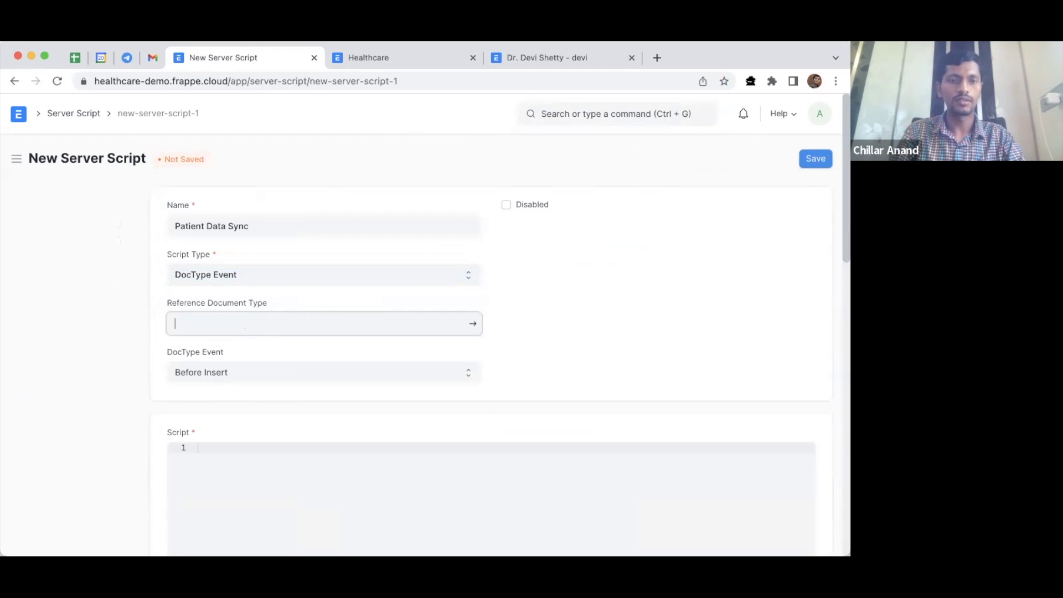
text(patient)
click(334, 368)
Set the DocType Event to After Save, then review the script editor and the draft's fields
scroll(457, 364, down, 2)
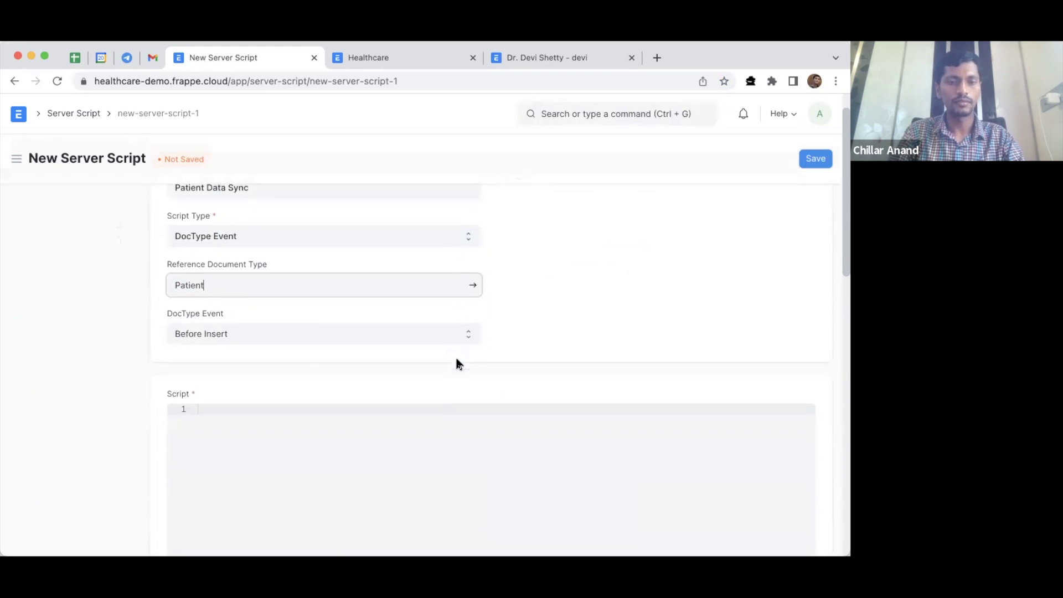
click(362, 309)
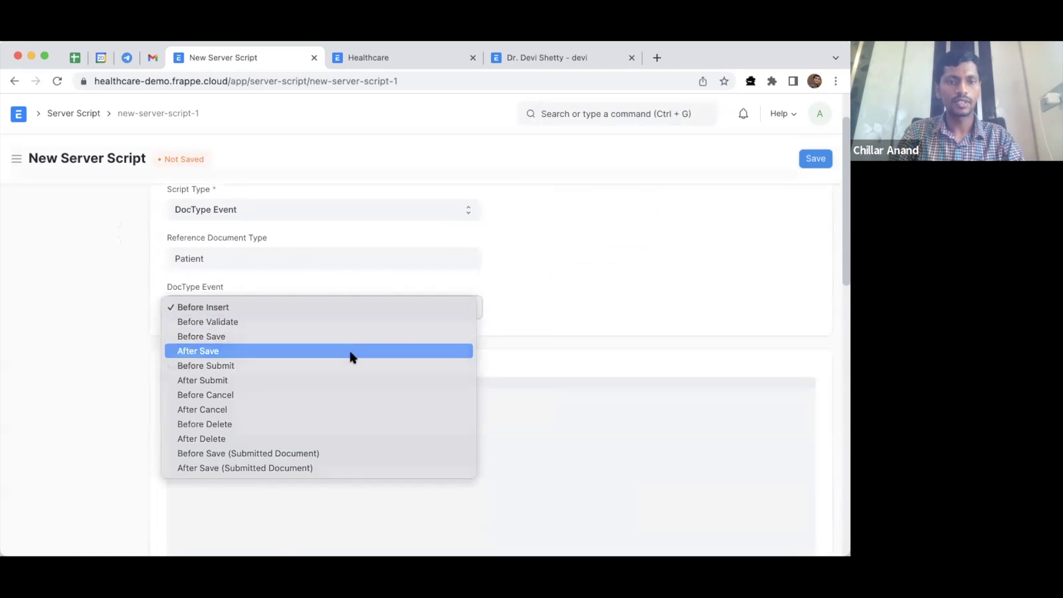
click(353, 354)
scroll(360, 440, down, 2)
scroll(360, 440, down, 1)
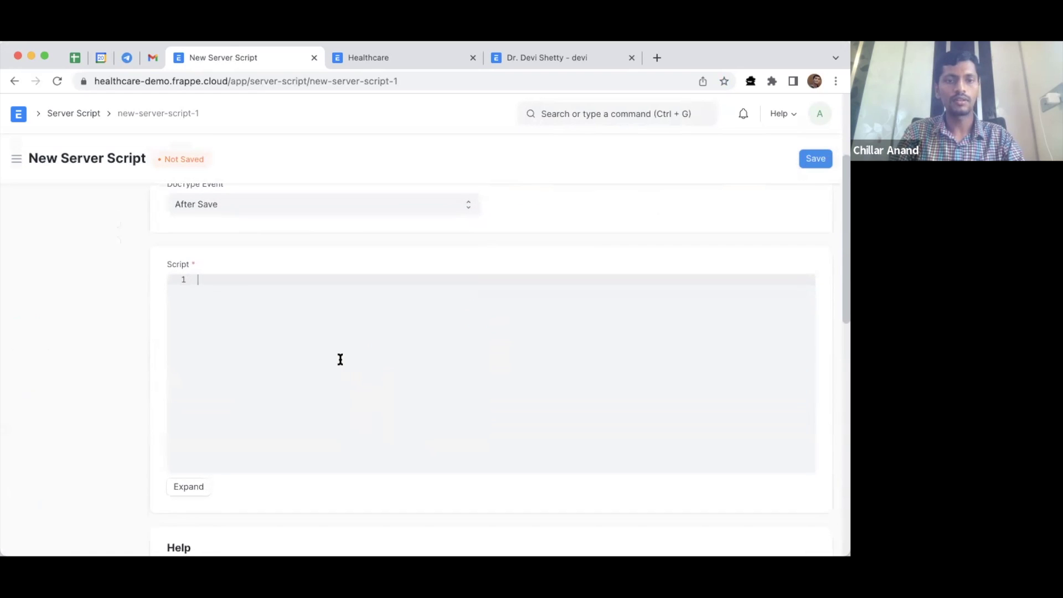
click(303, 331)
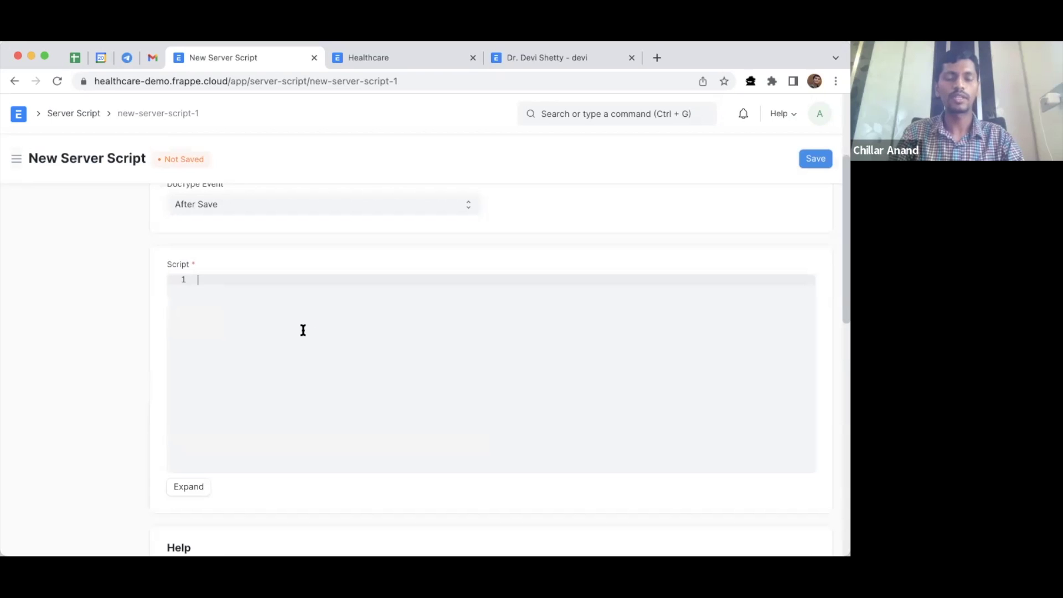
scroll(303, 330, up, 3)
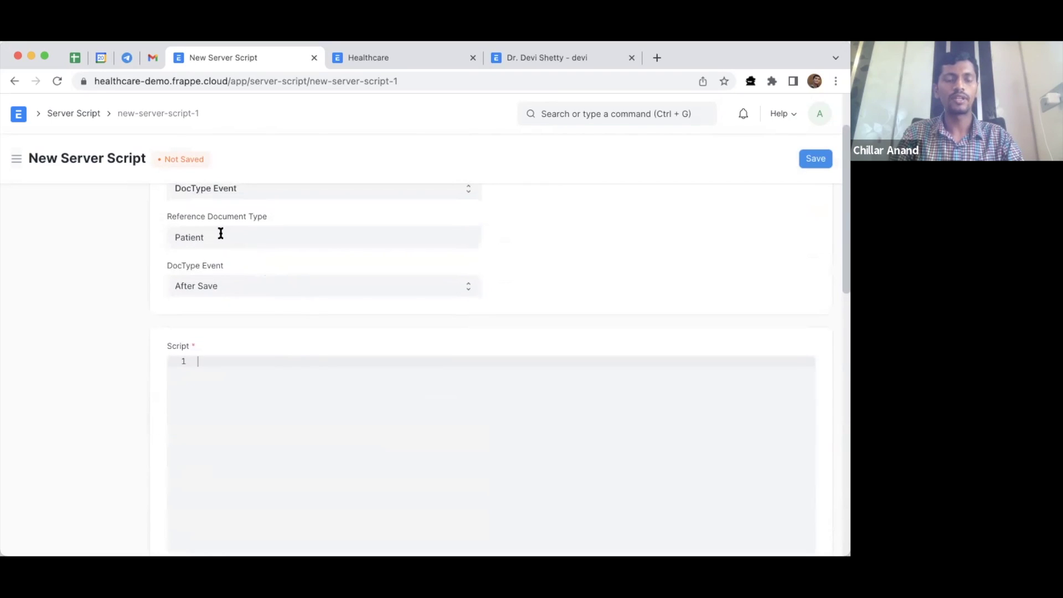
scroll(269, 426, down, 2)
scroll(269, 426, down, 2)
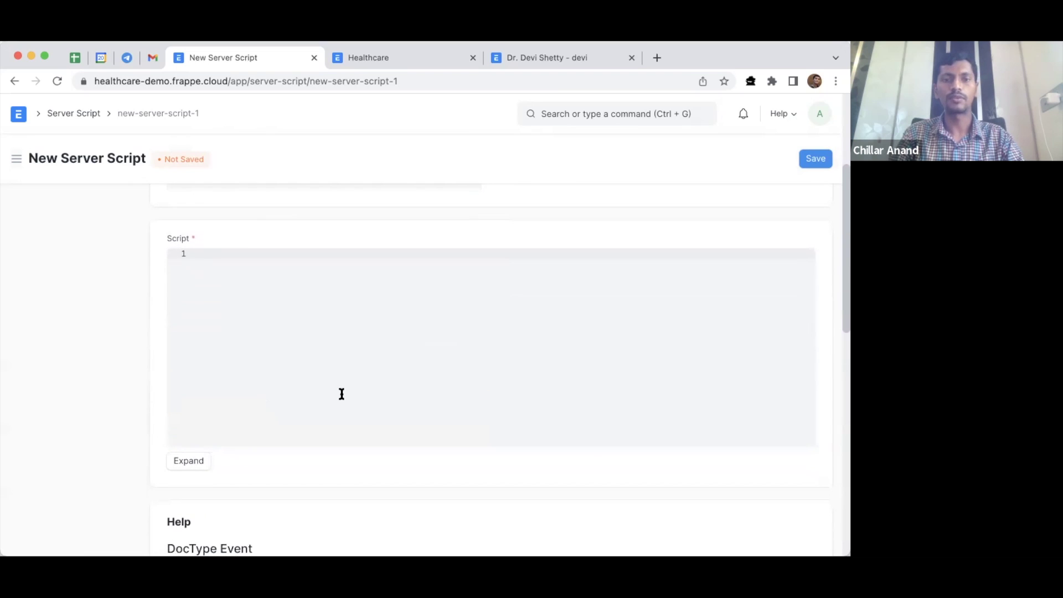
scroll(377, 358, up, 7)
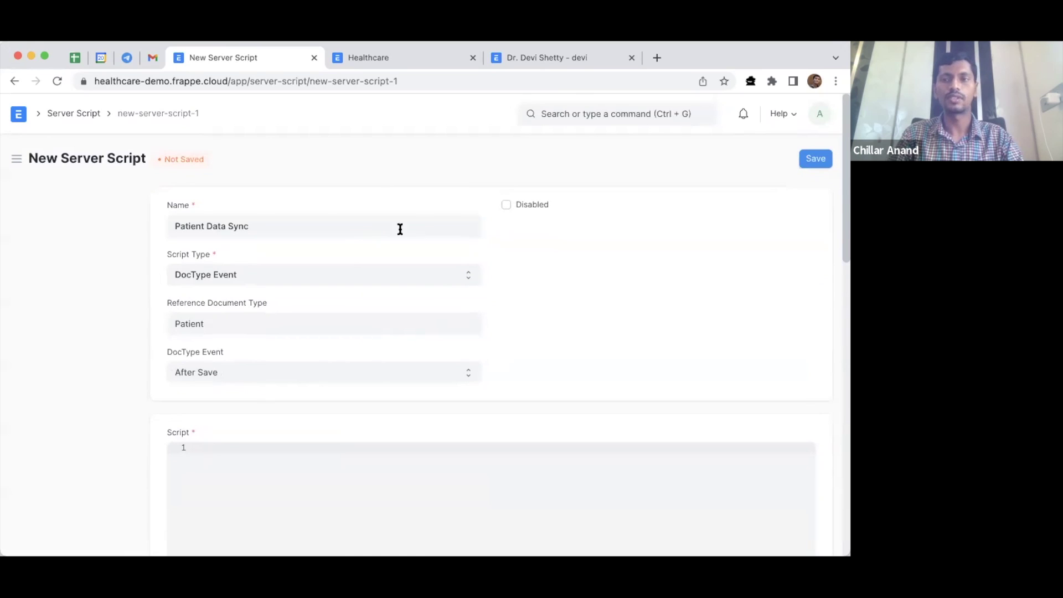
key(super+Tab)
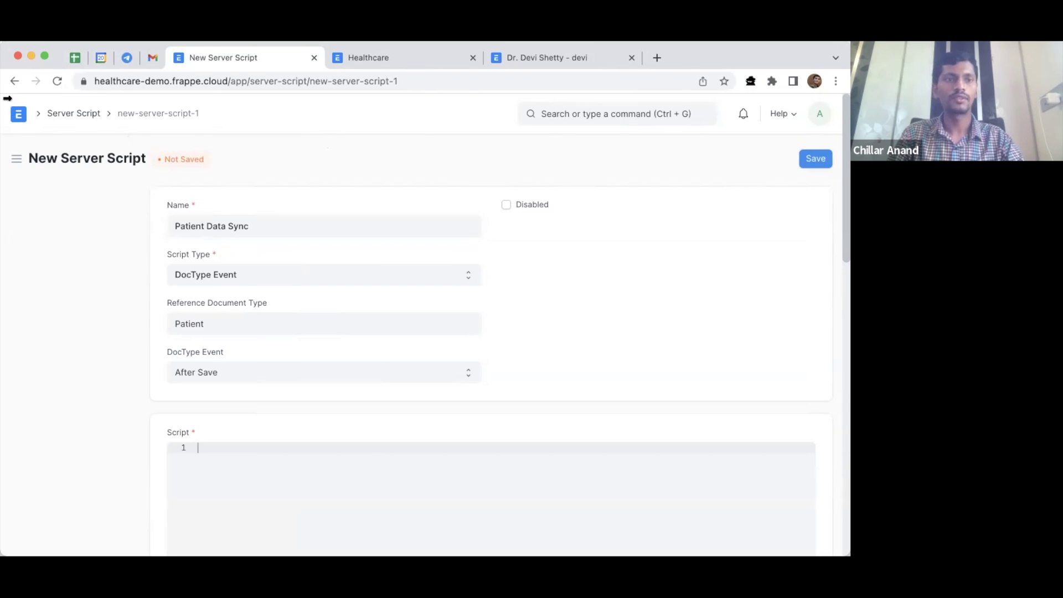
Leave the script draft for the home workspace, open the Web Form list and find the Patient Registration form
click(19, 114)
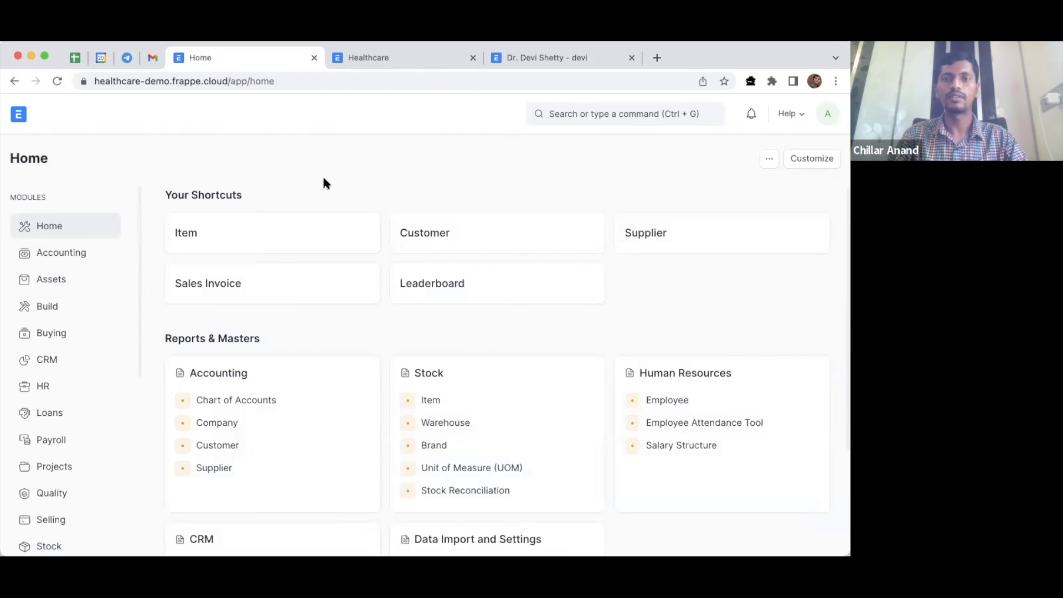
click(576, 119)
text(web fo)
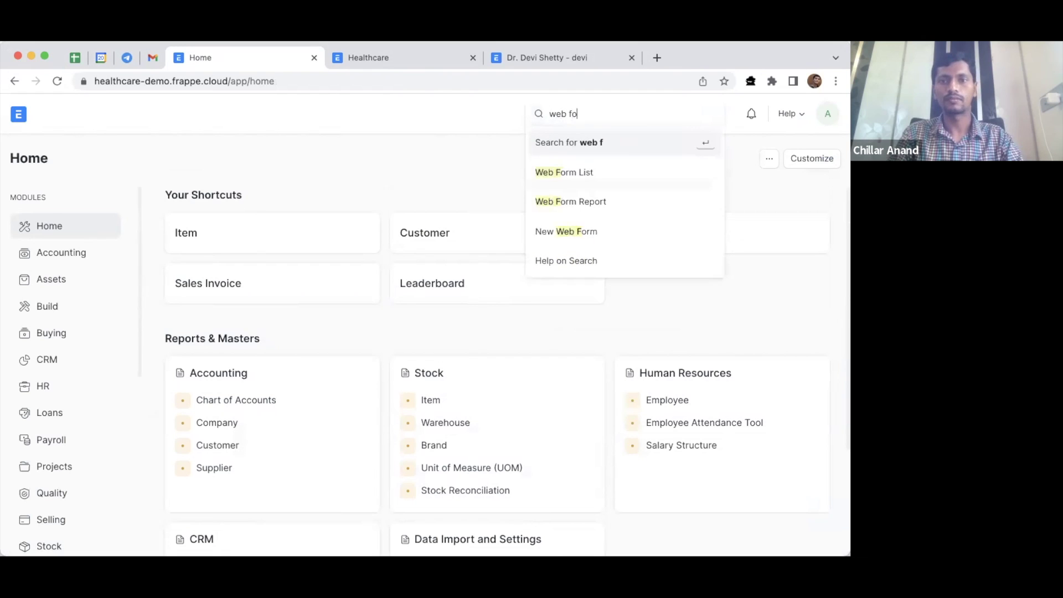
click(592, 171)
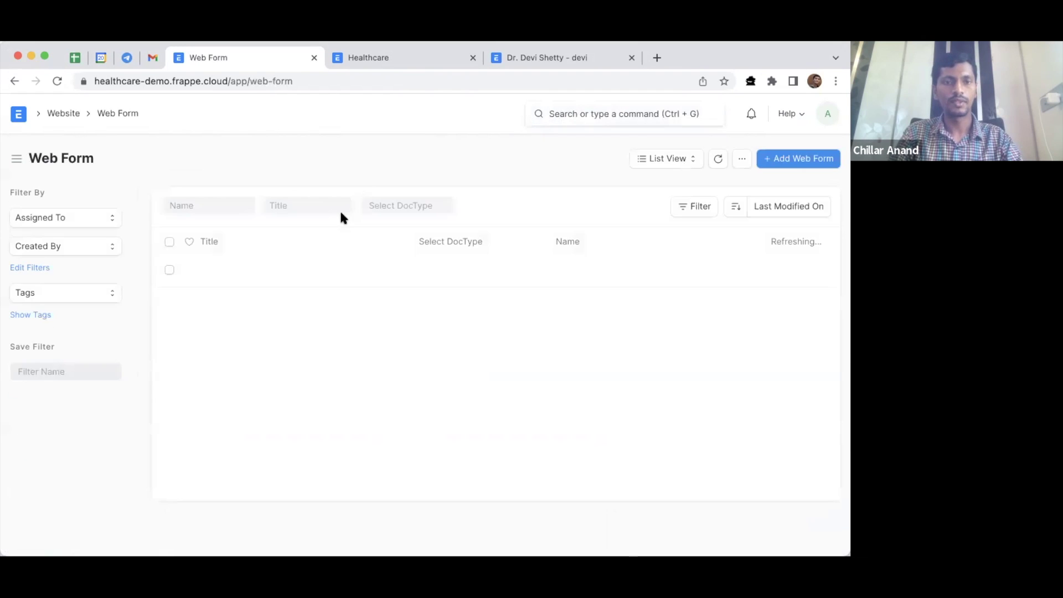
scroll(344, 398, down, 1)
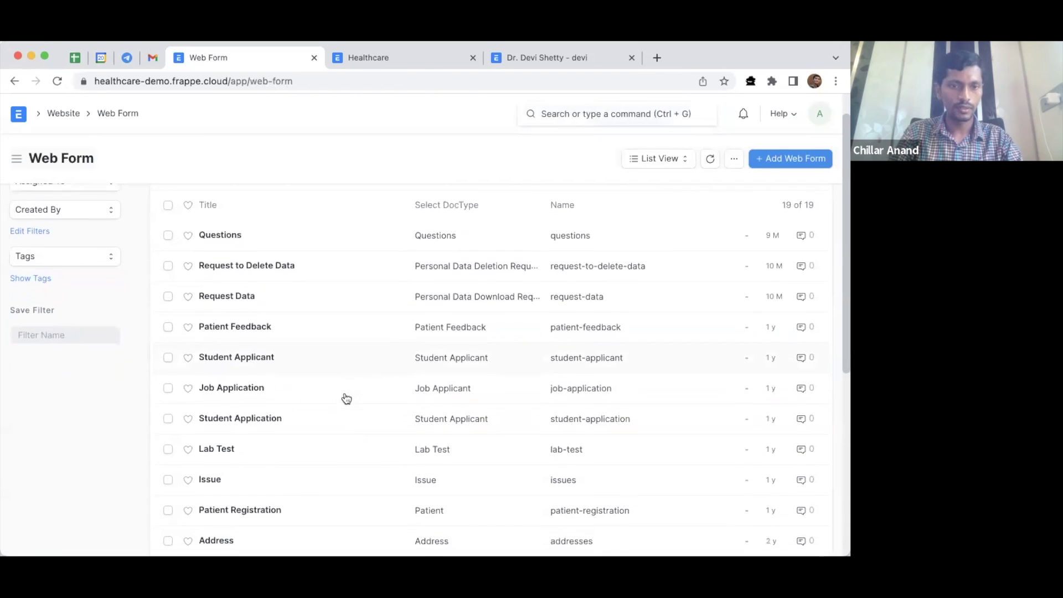
scroll(261, 416, down, 3)
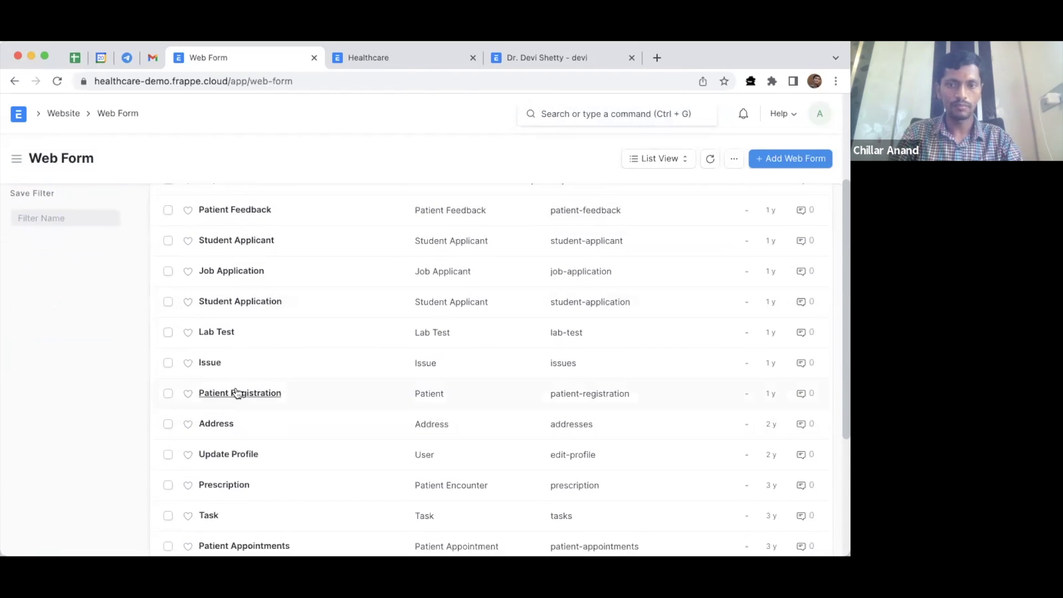
Open the Patient Registration web form and launch its public page on the website
click(236, 393)
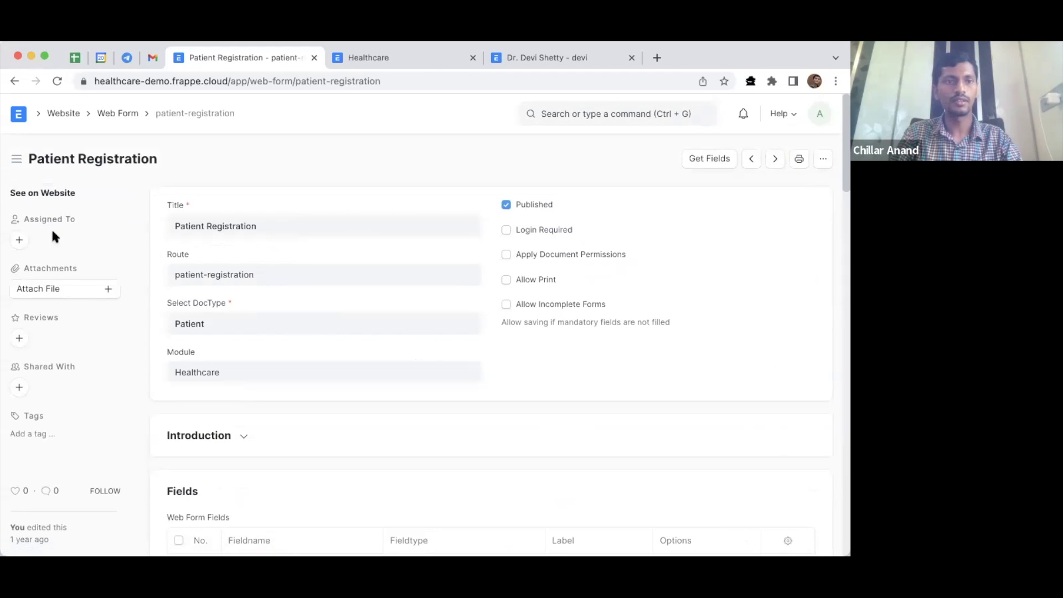
click(28, 192)
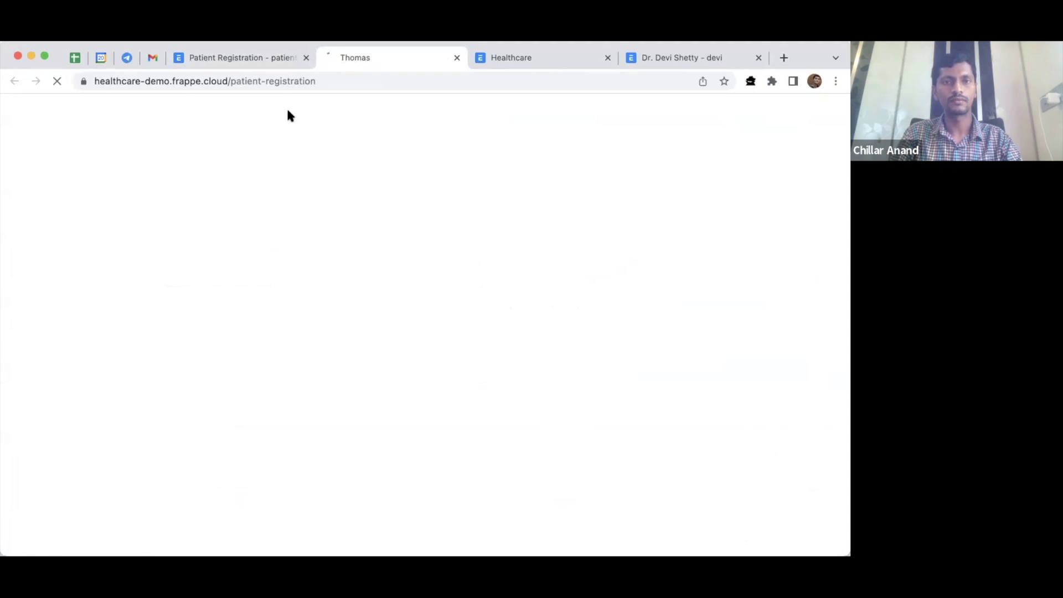
Return to the Patient Registration web form and examine the fieldnames, types and labels in its Web Form Fields table
click(245, 56)
scroll(369, 354, down, 2)
scroll(368, 355, down, 4)
scroll(357, 365, down, 2)
scroll(340, 290, down, 1)
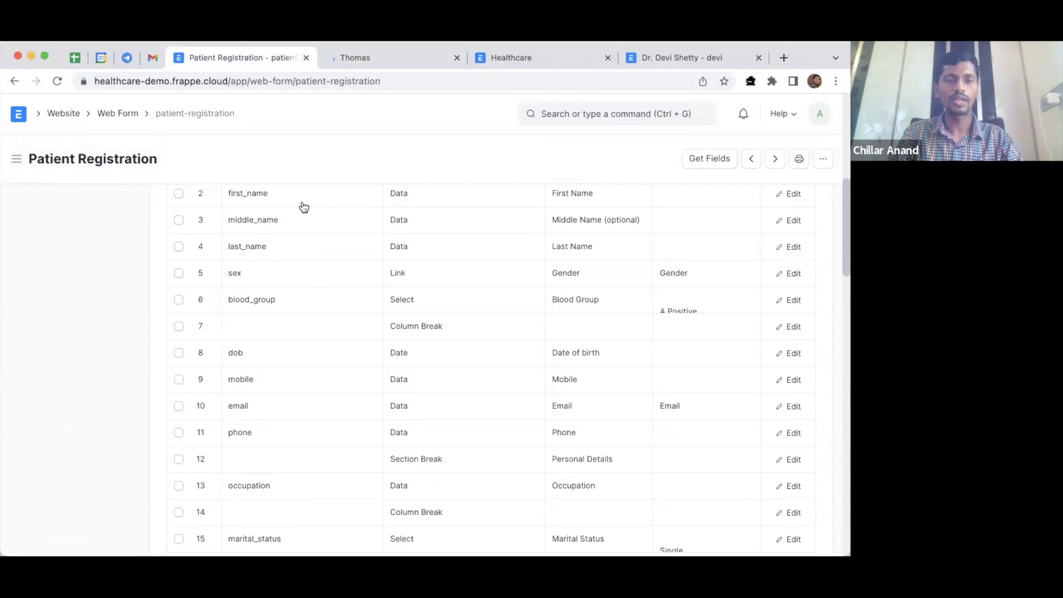
scroll(344, 308, down, 2)
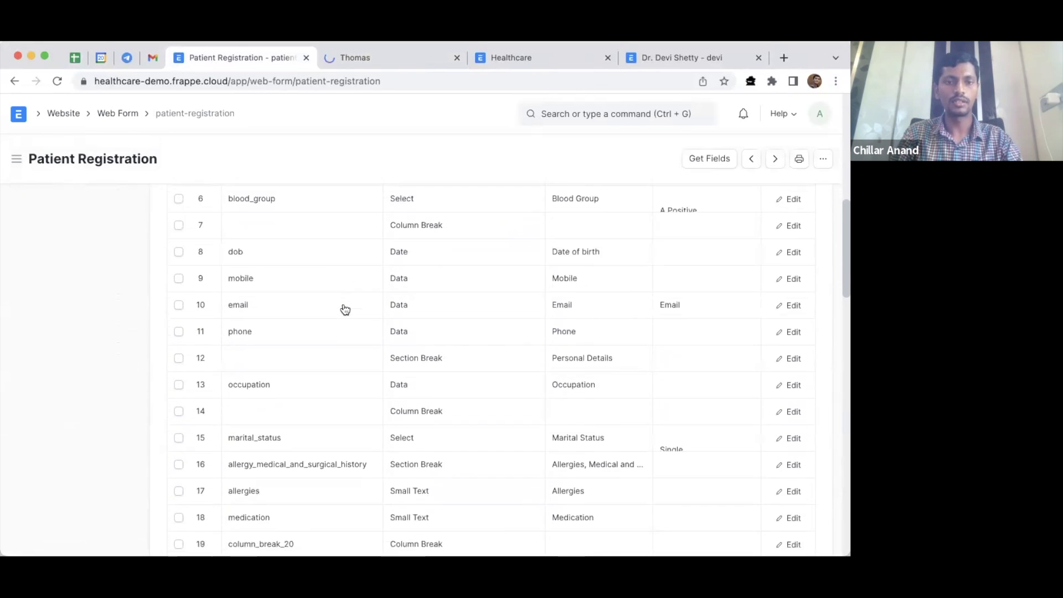
scroll(344, 308, down, 3)
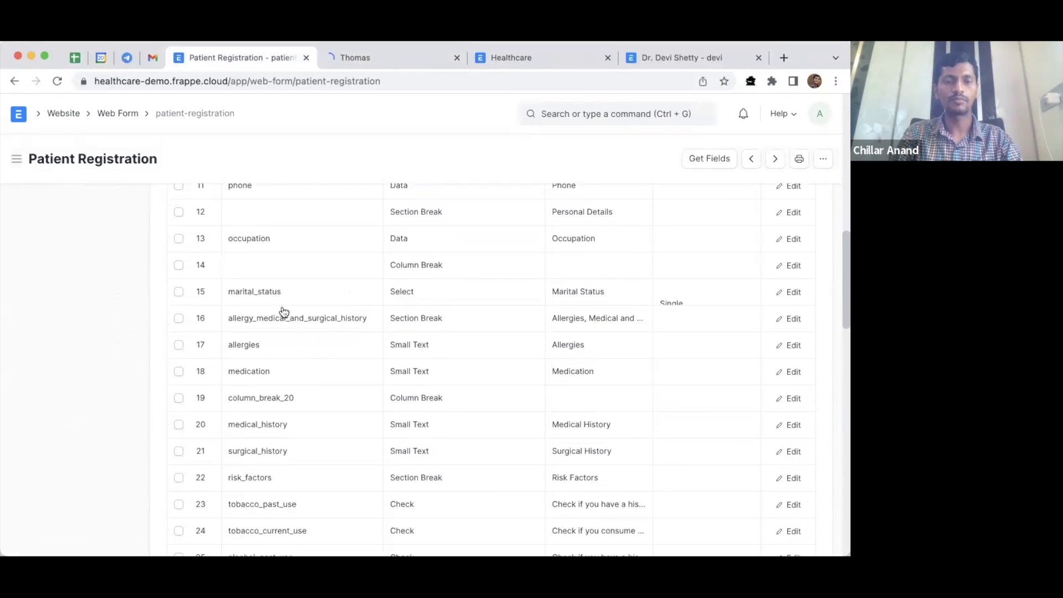
scroll(304, 410, down, 7)
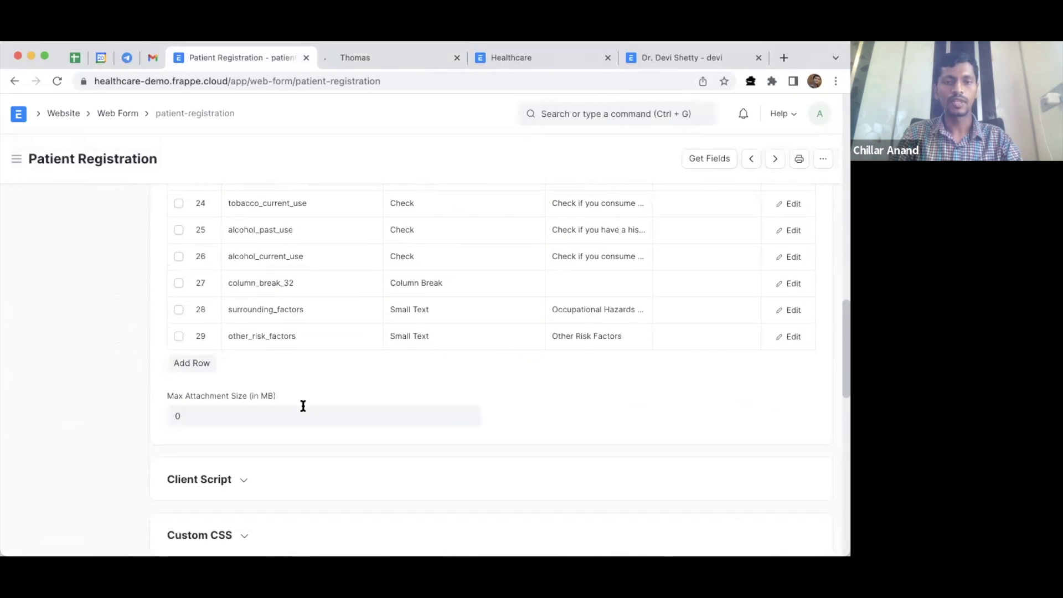
scroll(499, 278, up, 20)
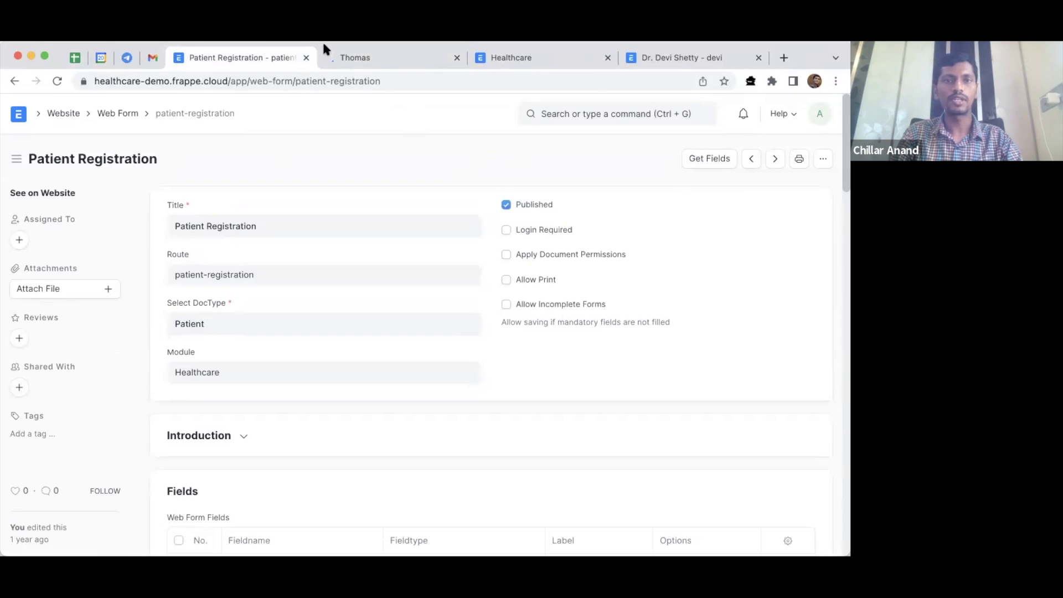
Check the public patient-registration page and its address, then go back to the web form's setup
click(343, 58)
click(324, 81)
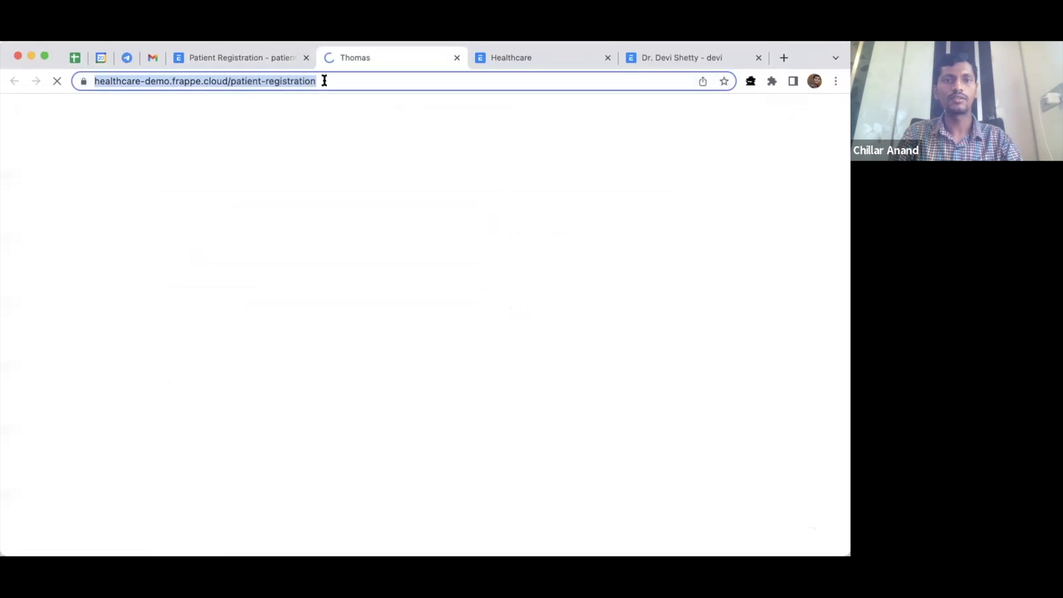
click(260, 59)
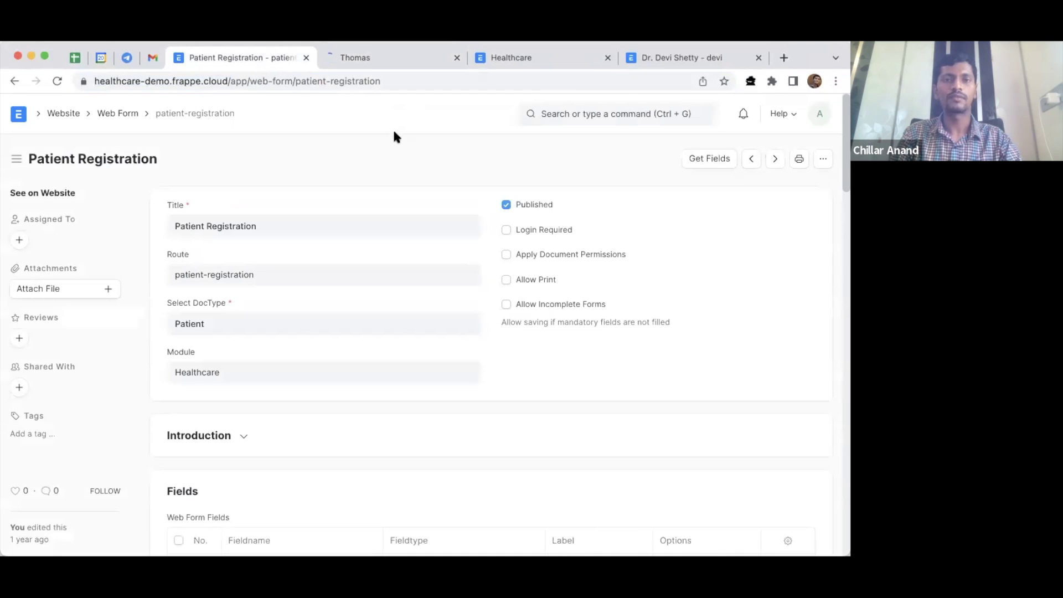
click(372, 59)
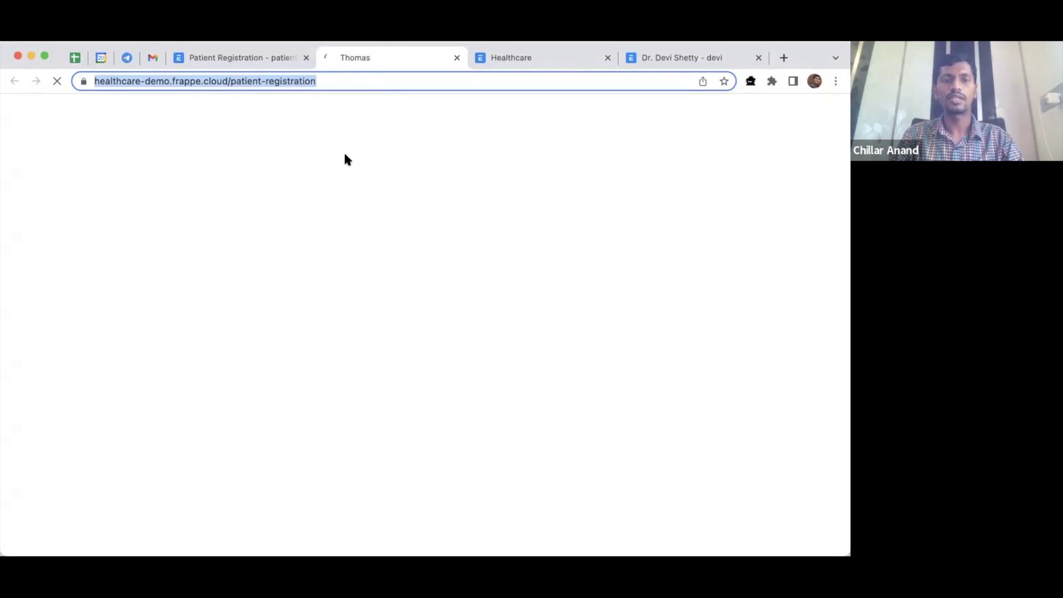
click(254, 56)
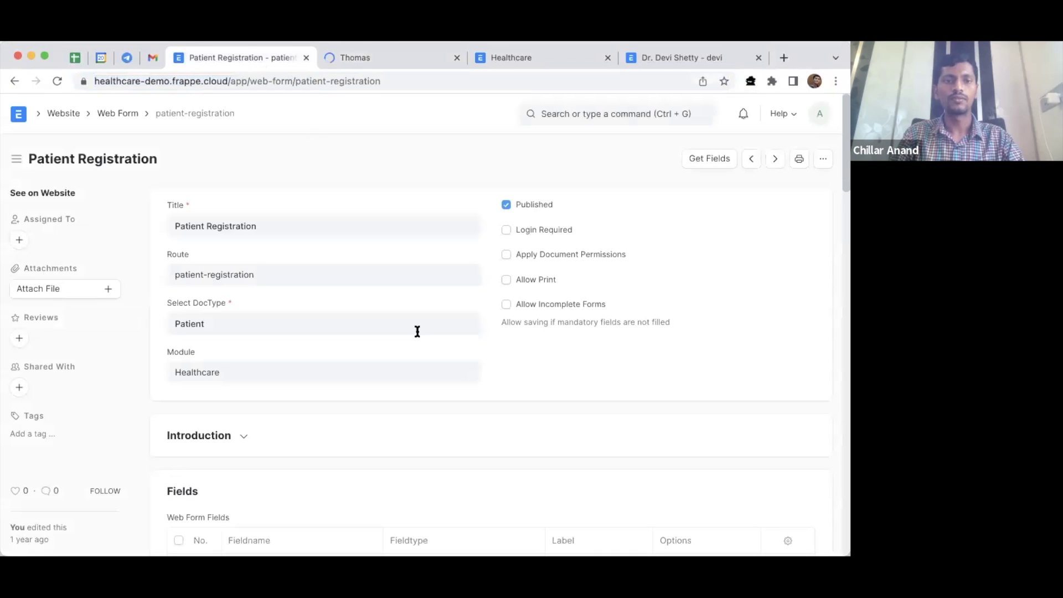
Review the Patient Registration web form's fields again, from the demographics through the medical history and risk factor rows
scroll(417, 333, down, 3)
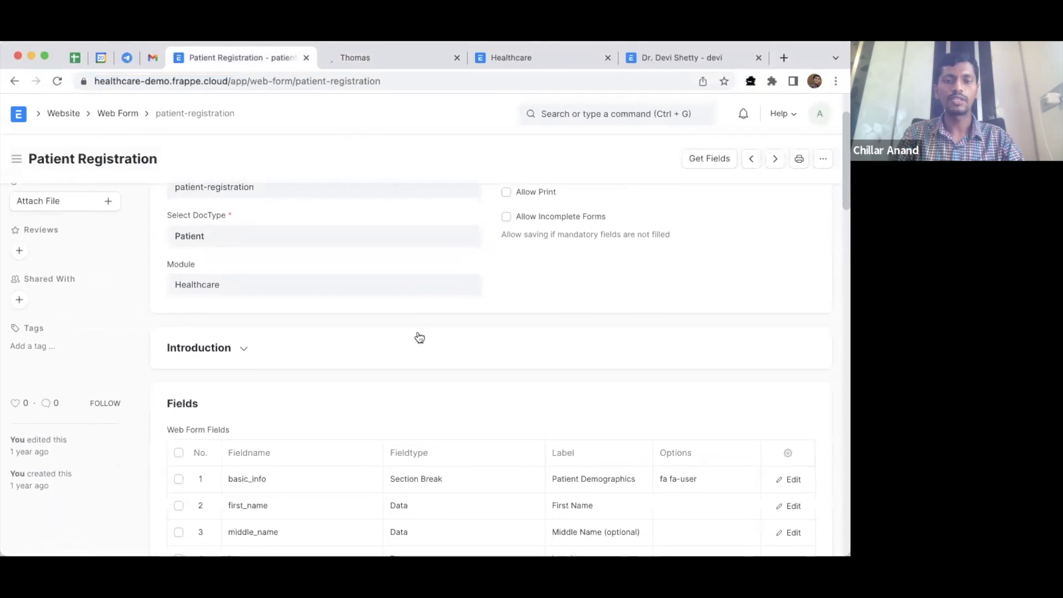
scroll(420, 338, down, 5)
scroll(419, 336, down, 11)
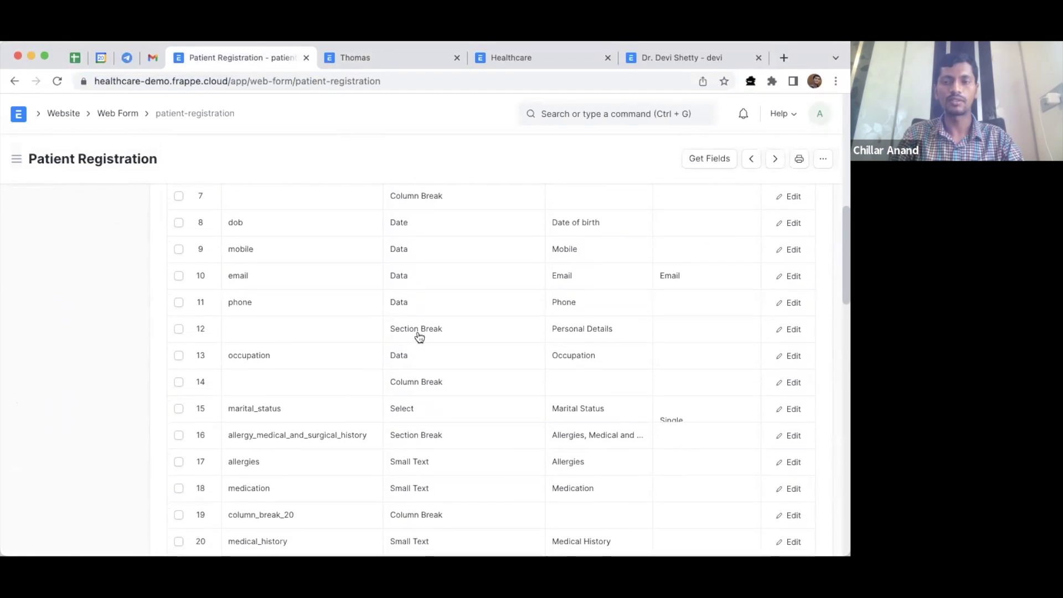
scroll(562, 347, down, 13)
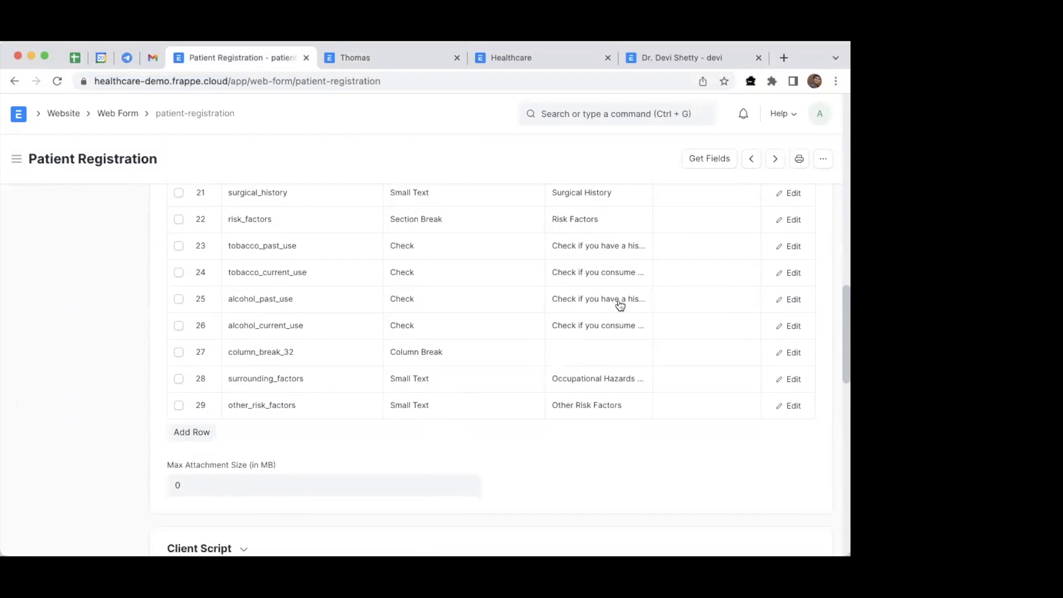
key(super+Tab)
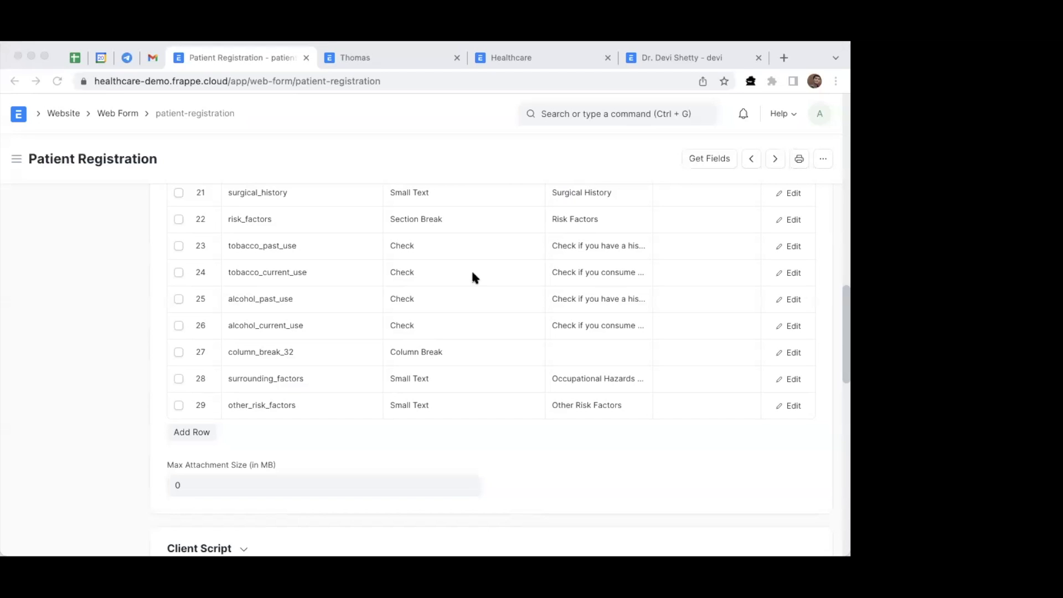
scroll(472, 273, up, 5)
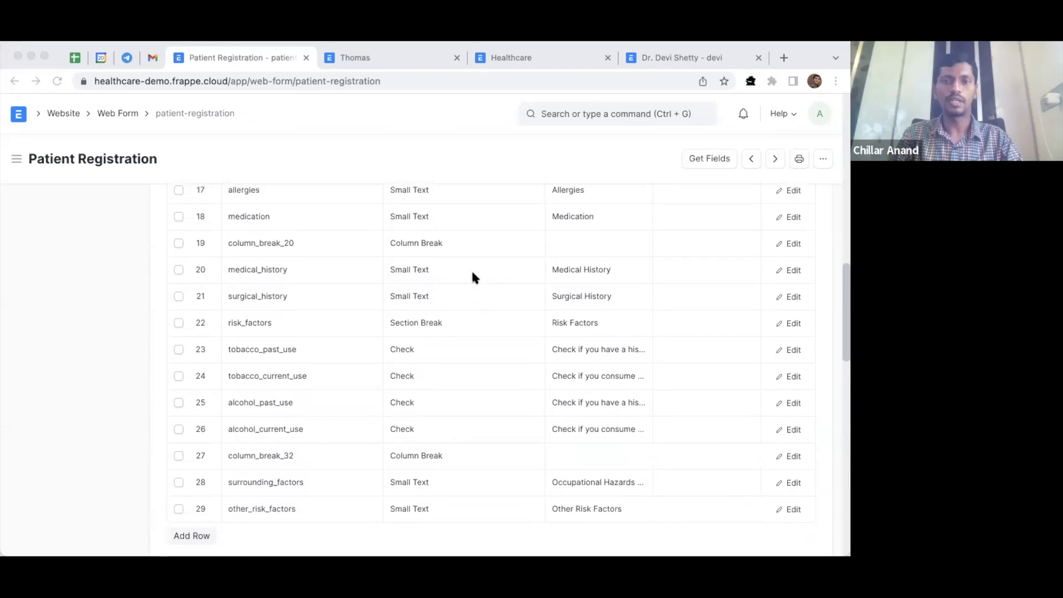
scroll(473, 277, up, 3)
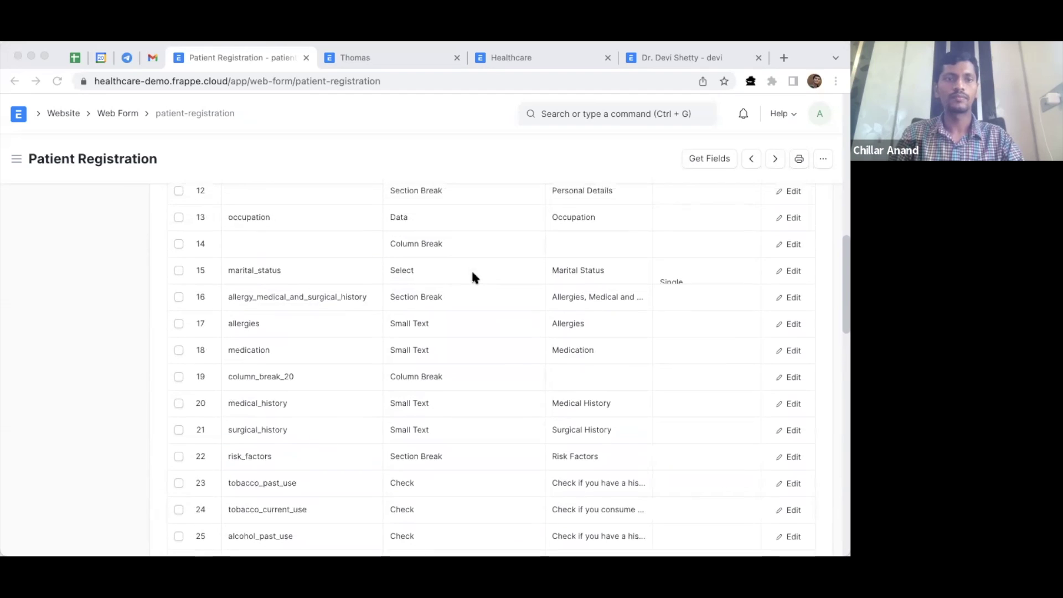
scroll(473, 273, up, 2)
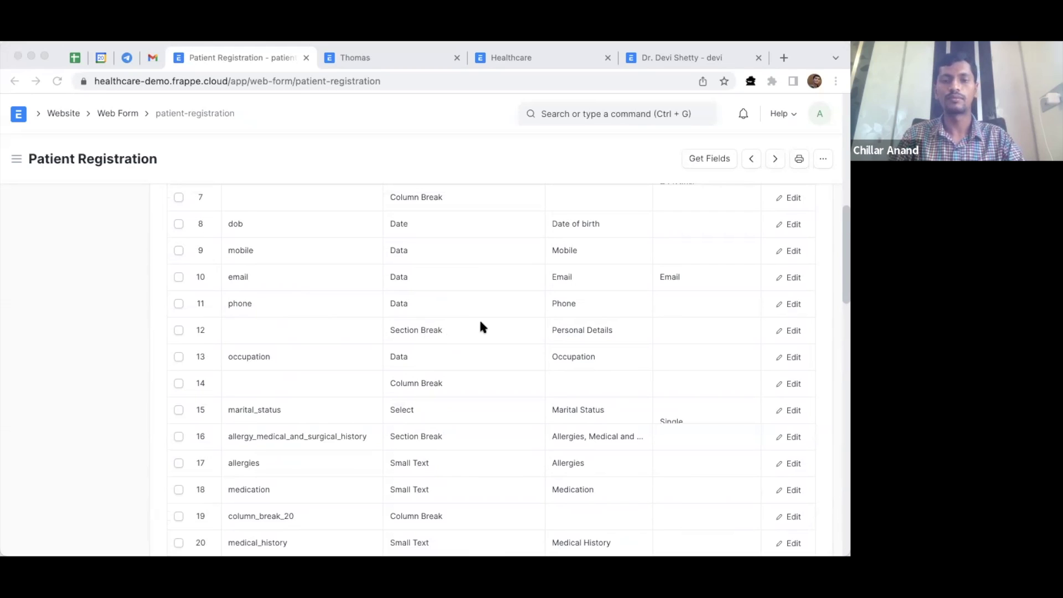
scroll(481, 323, down, 1)
scroll(481, 323, down, 4)
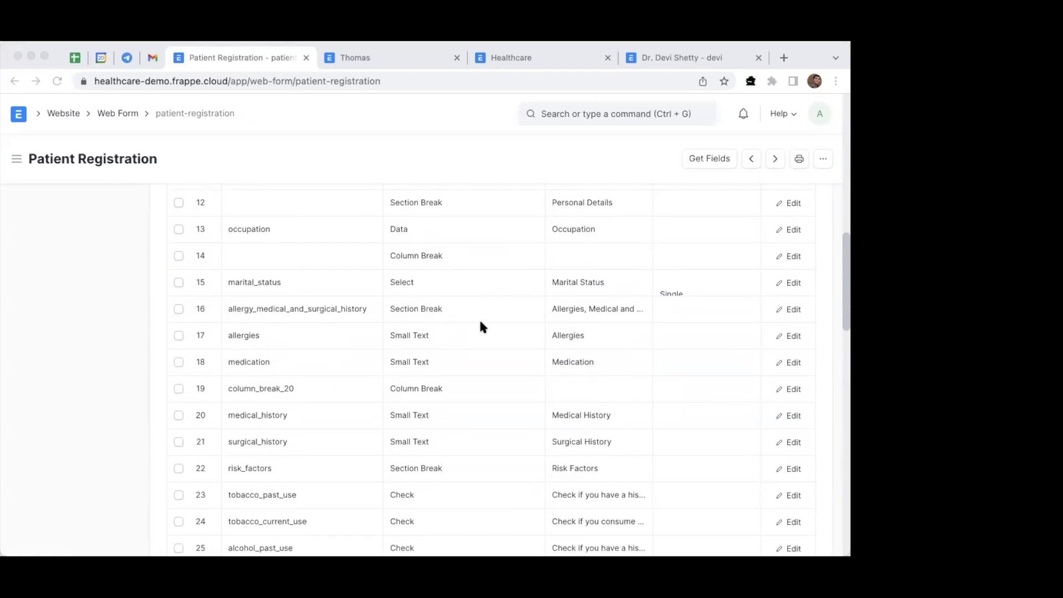
scroll(481, 327, down, 2)
scroll(481, 327, down, 4)
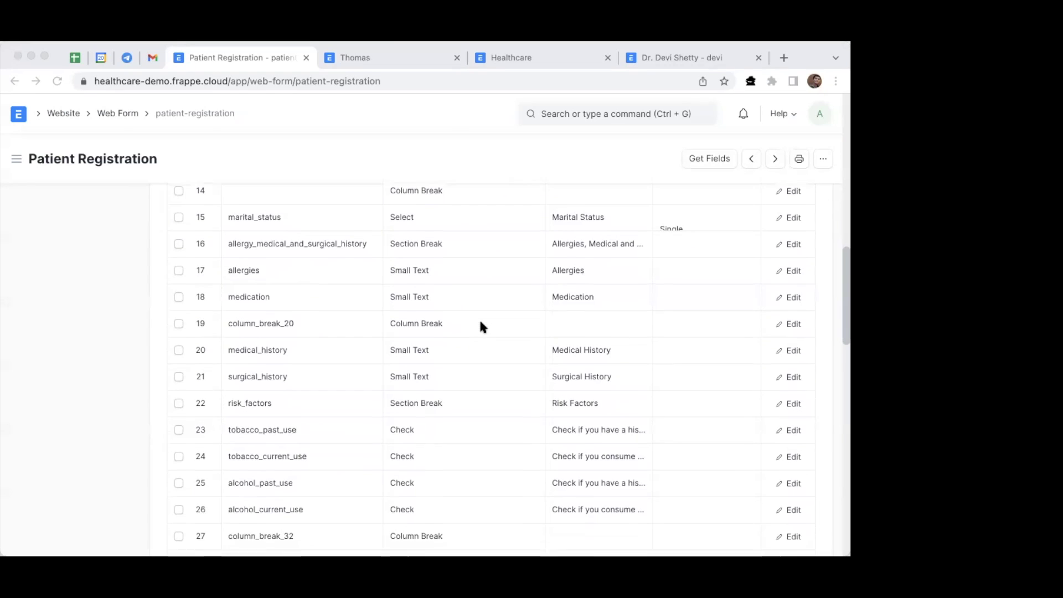
scroll(480, 327, down, 8)
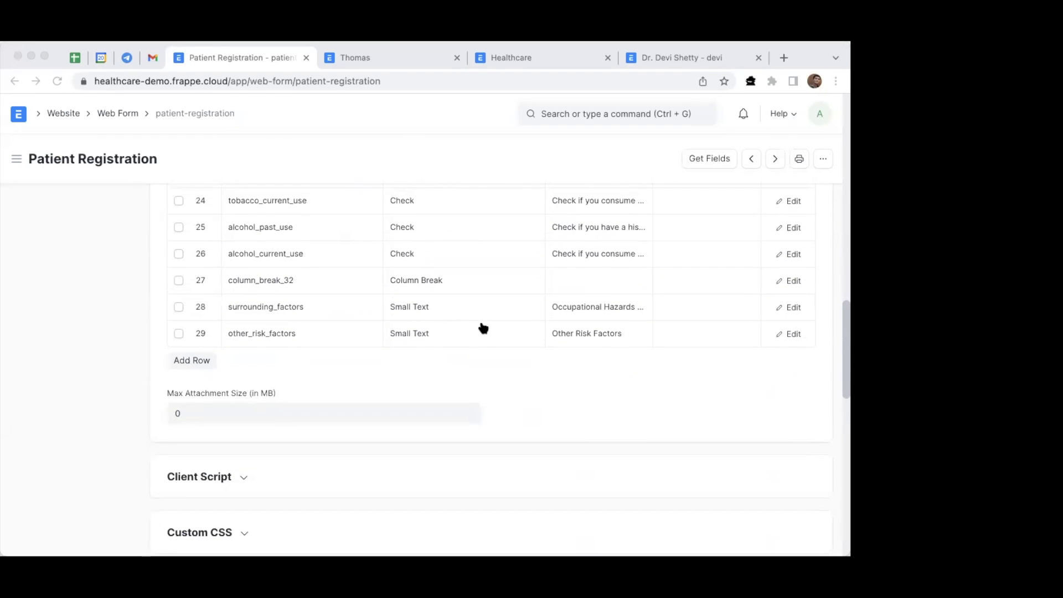
click(482, 327)
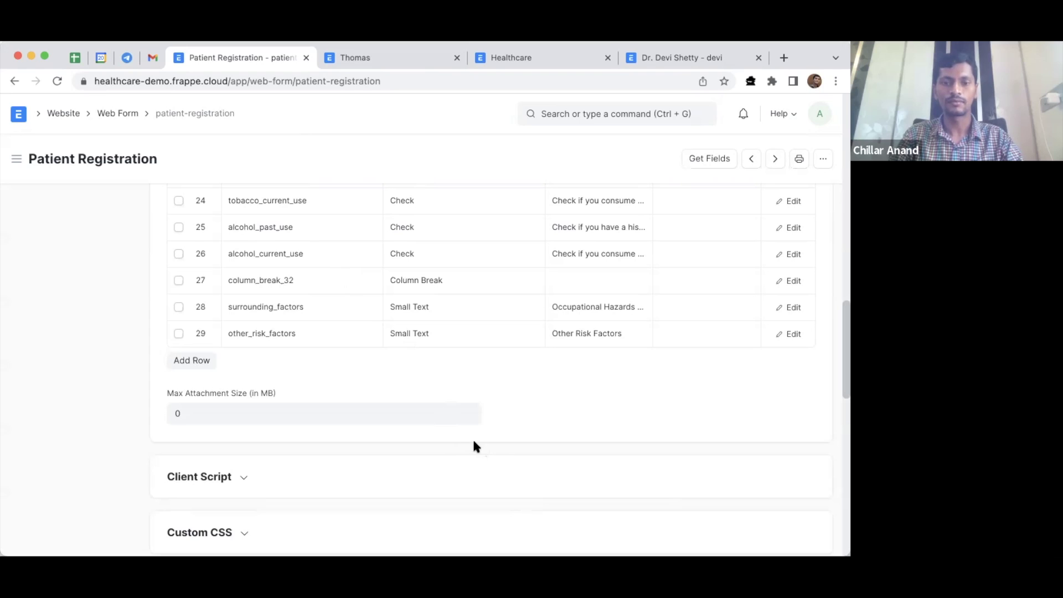
click(455, 394)
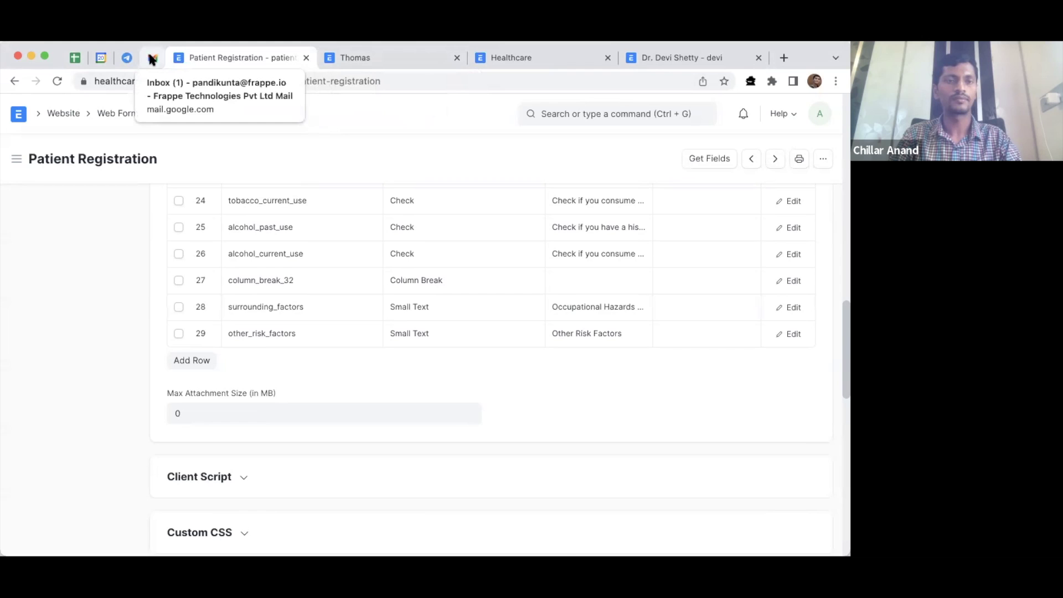
Switch to Telegram, open the shared YouTube link to the healthcare module session and select its address, then return to the web form
click(125, 56)
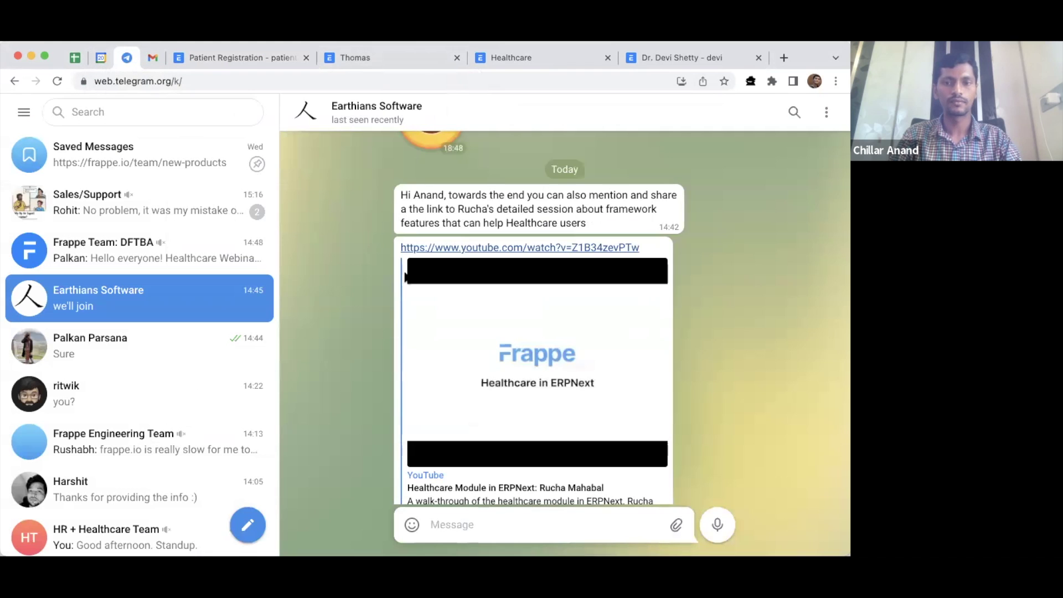
click(465, 247)
click(259, 81)
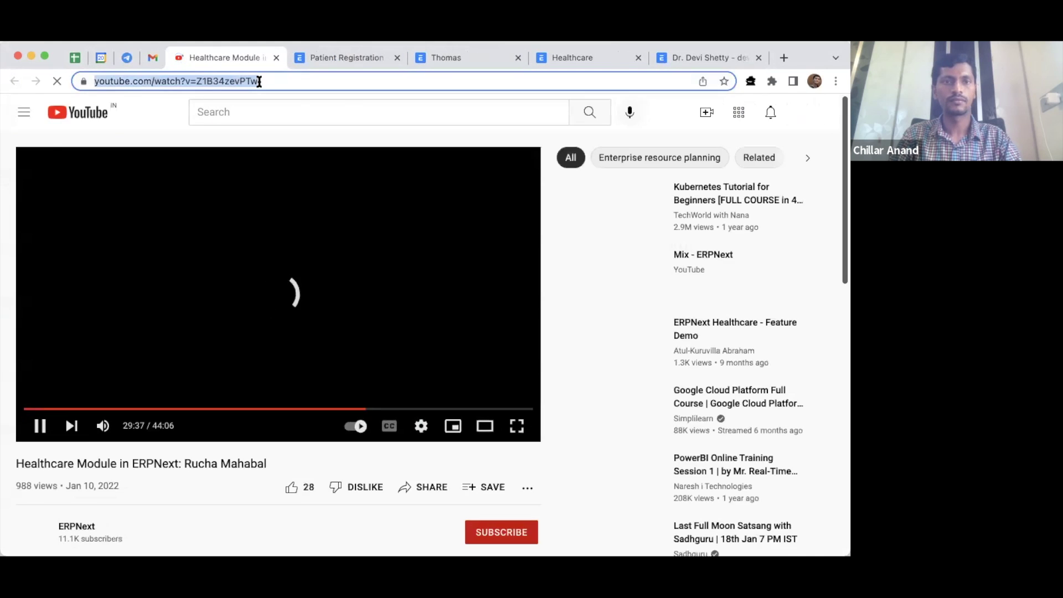
key(super+w)
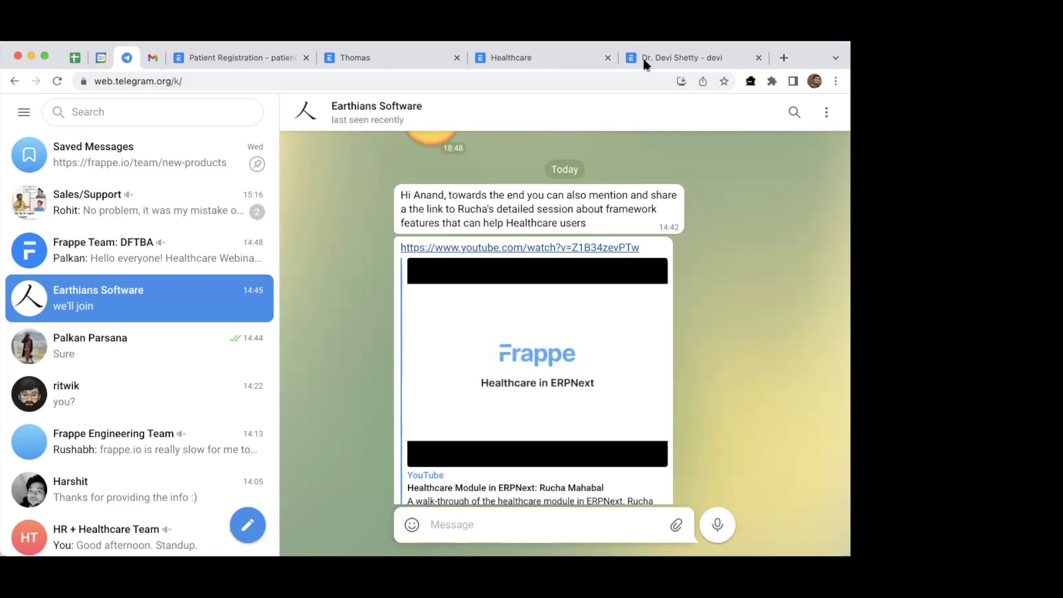
click(252, 60)
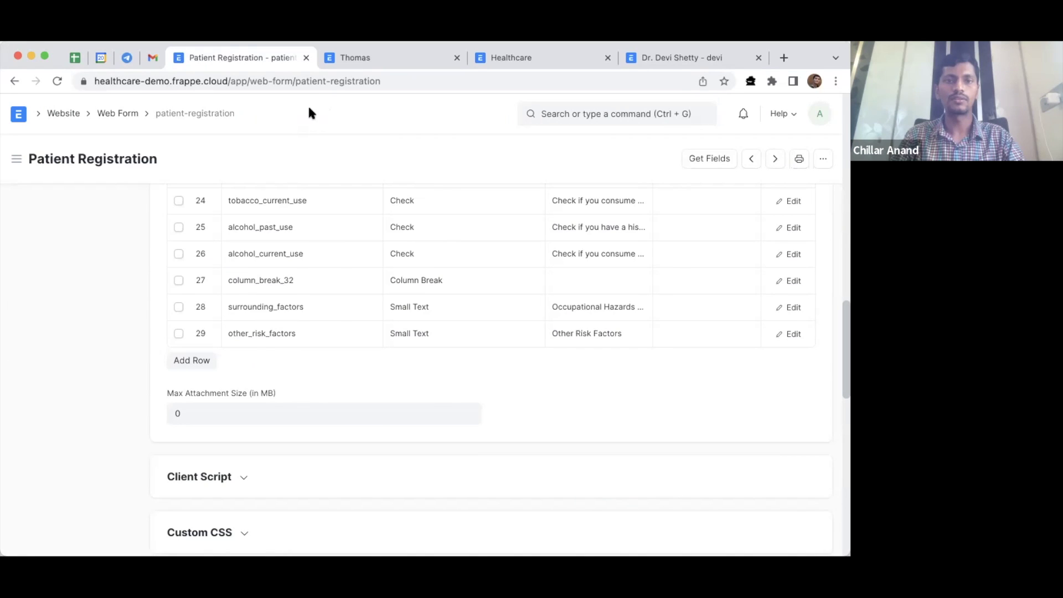
Search for doctype and open the DocType list filtered to the Healthcare module, reloading the page
click(576, 112)
text(dc)
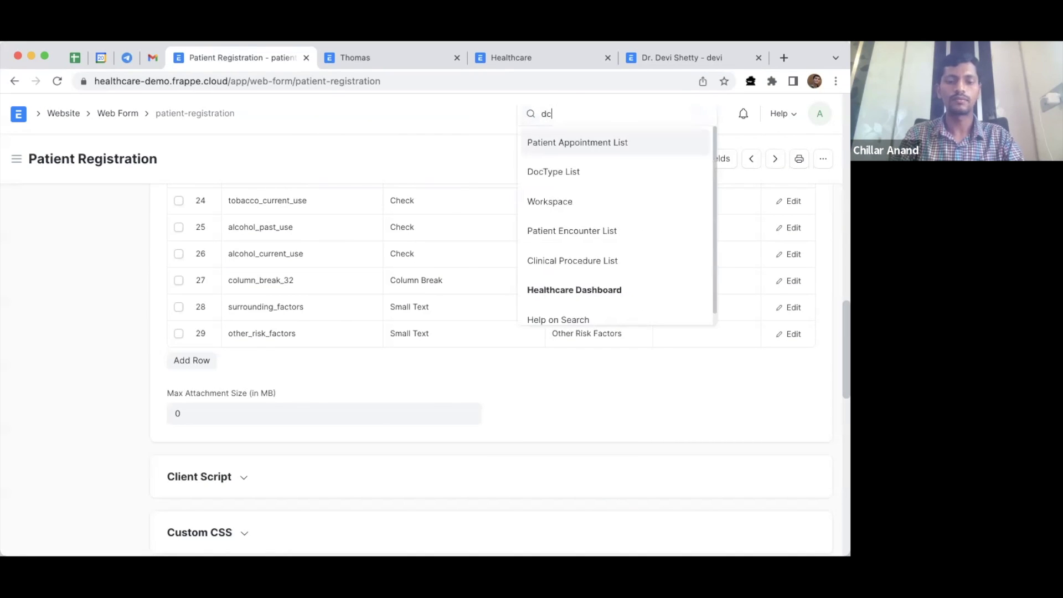
text(otyp)
key(super+a)
text(doctyp)
click(596, 173)
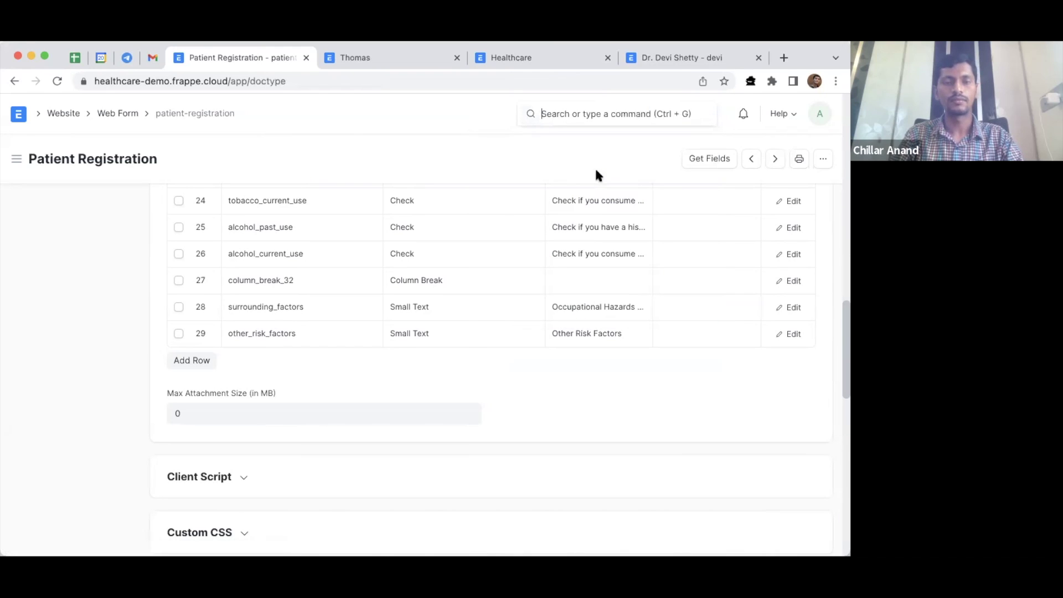
scroll(476, 231, up, 6)
scroll(477, 231, up, 6)
click(368, 80)
key(Return)
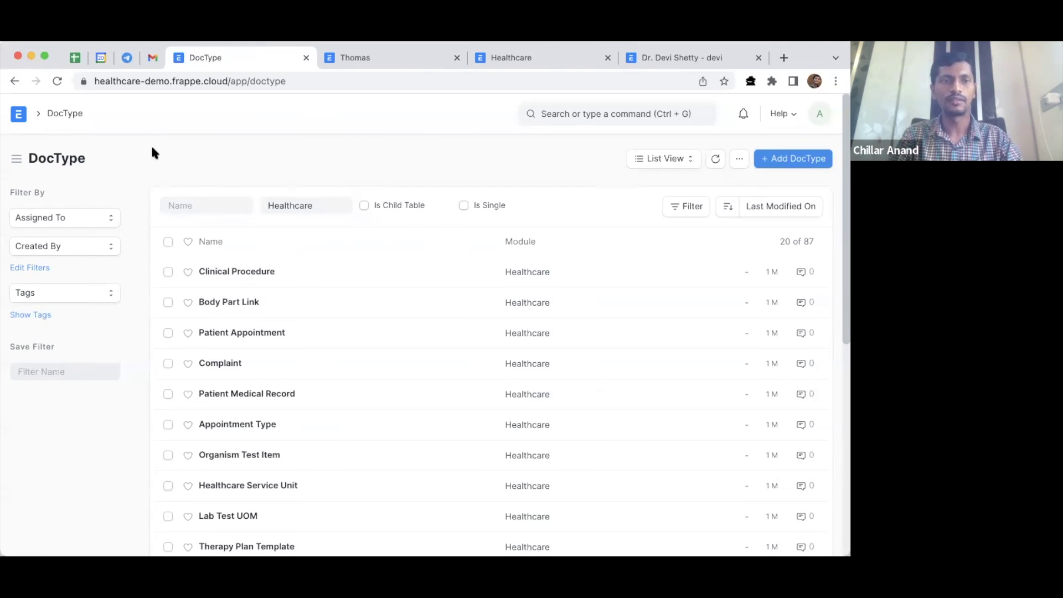
Return to the home workspace and open the Patient Appointment list
click(22, 115)
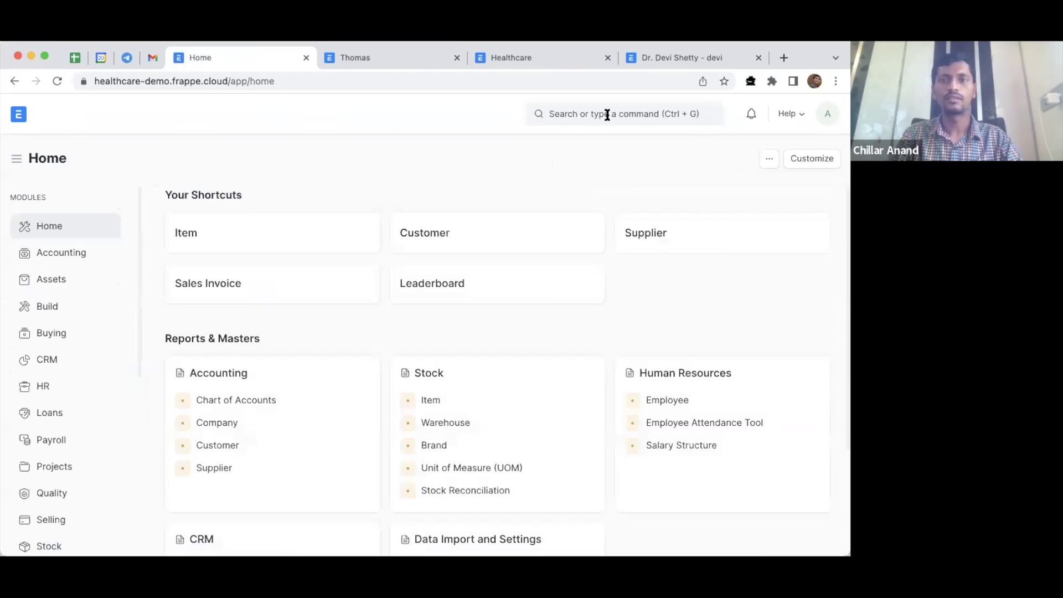
click(608, 114)
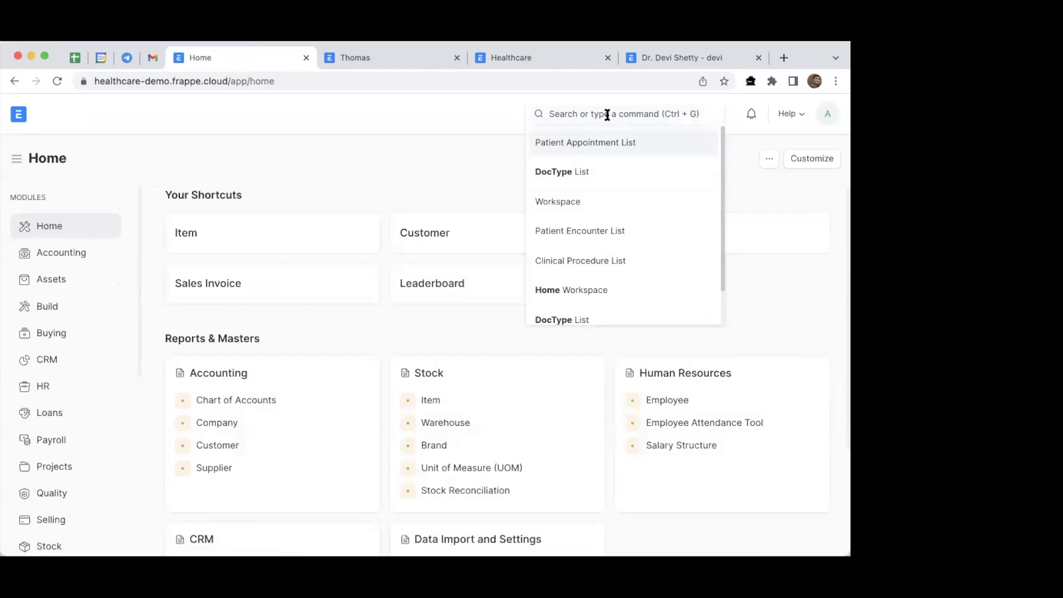
click(614, 145)
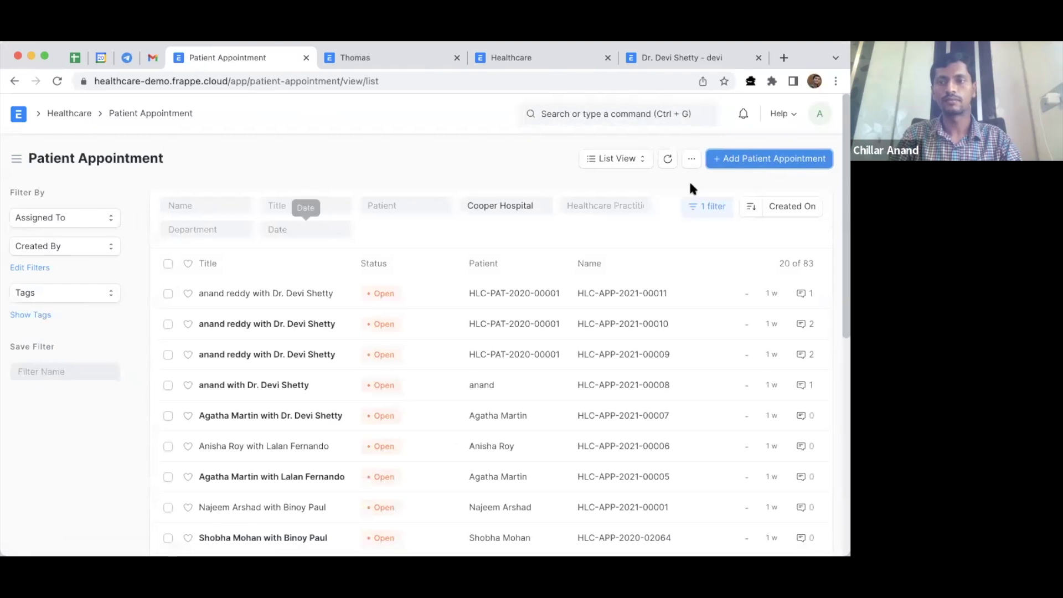
Start a new patient appointment, selecting the patient and the Cardiology healthcare practitioner
click(751, 157)
click(192, 273)
text(ann)
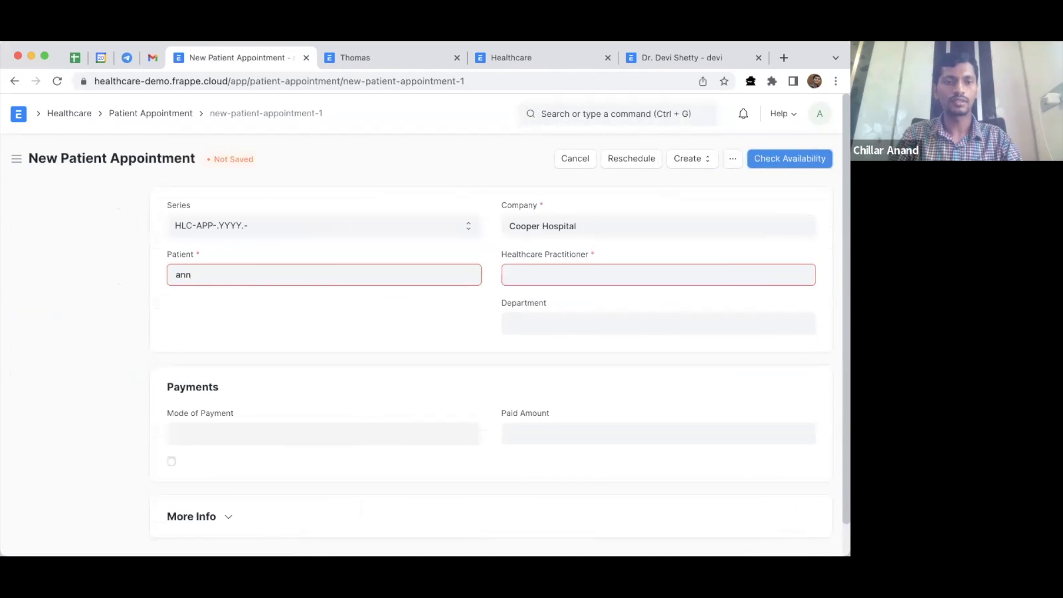
click(237, 306)
click(560, 274)
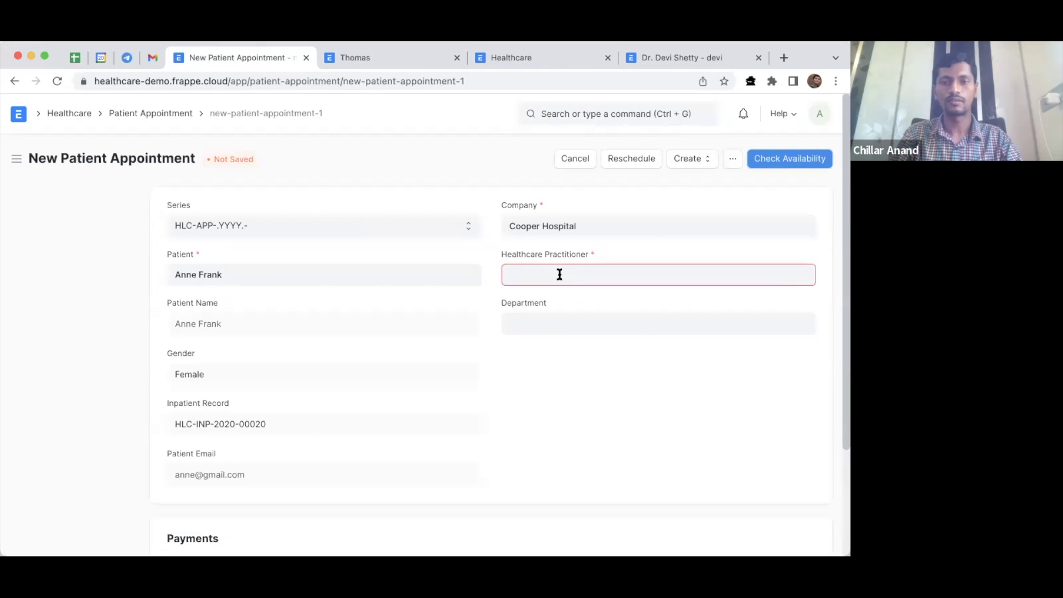
click(570, 303)
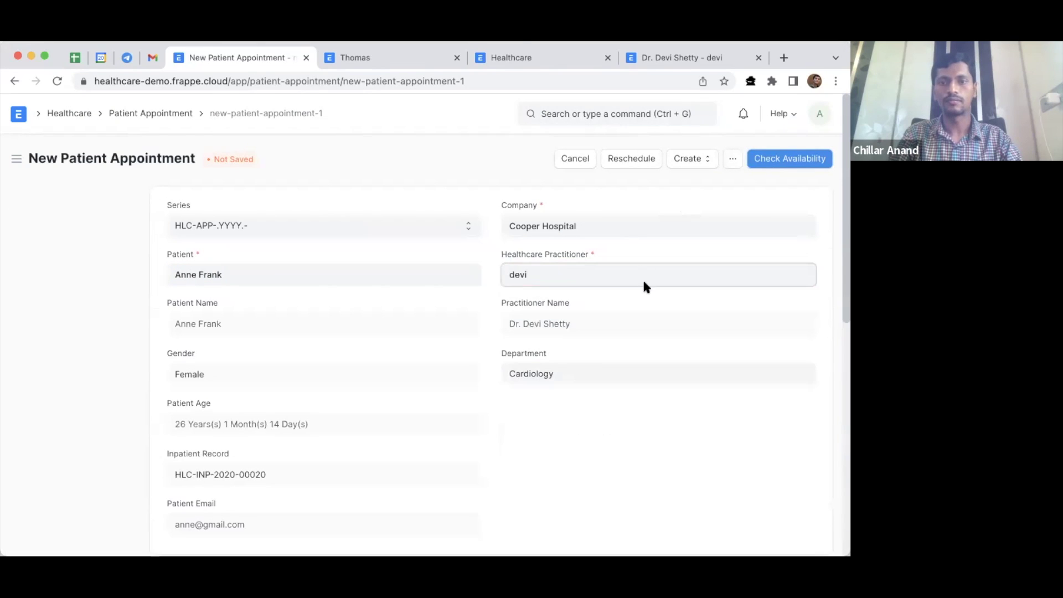
scroll(669, 318, down, 3)
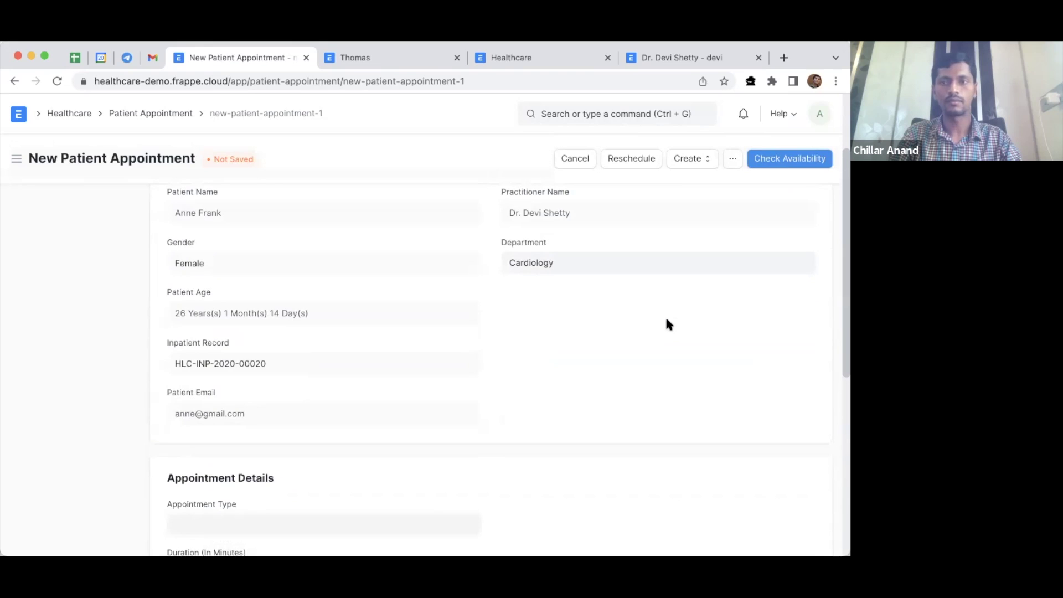
Check the appointment's availability slots, choosing the Cardiology practitioner, and close the slots dialog without booking
click(790, 160)
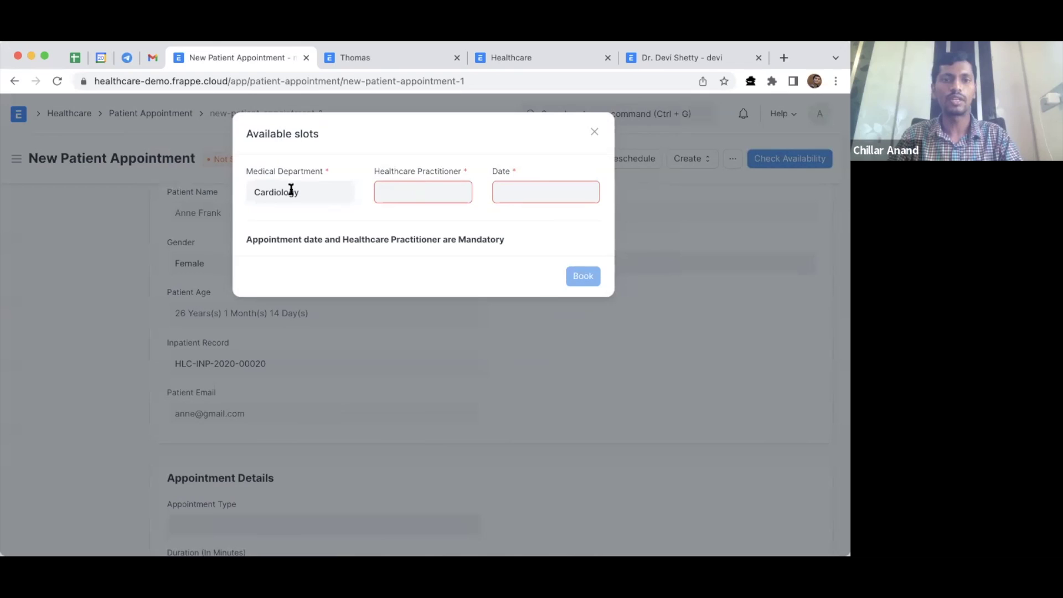
click(409, 190)
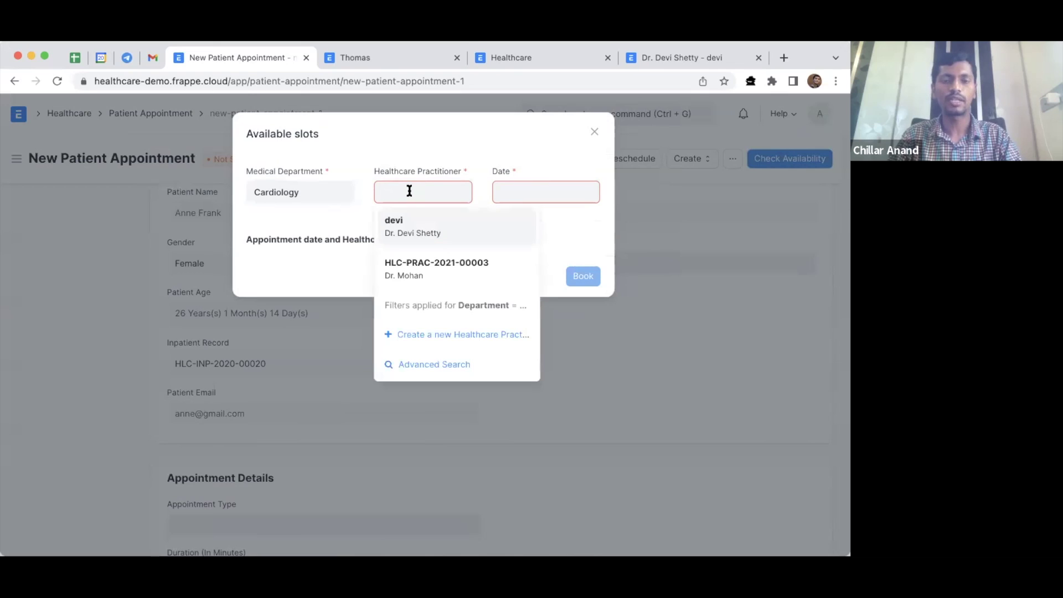
click(412, 228)
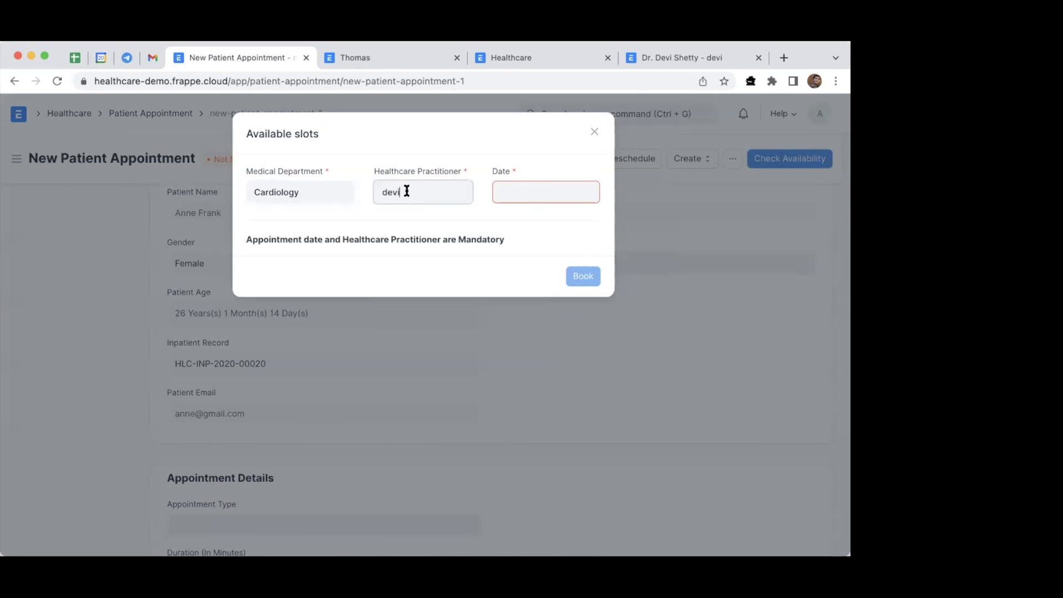
click(594, 133)
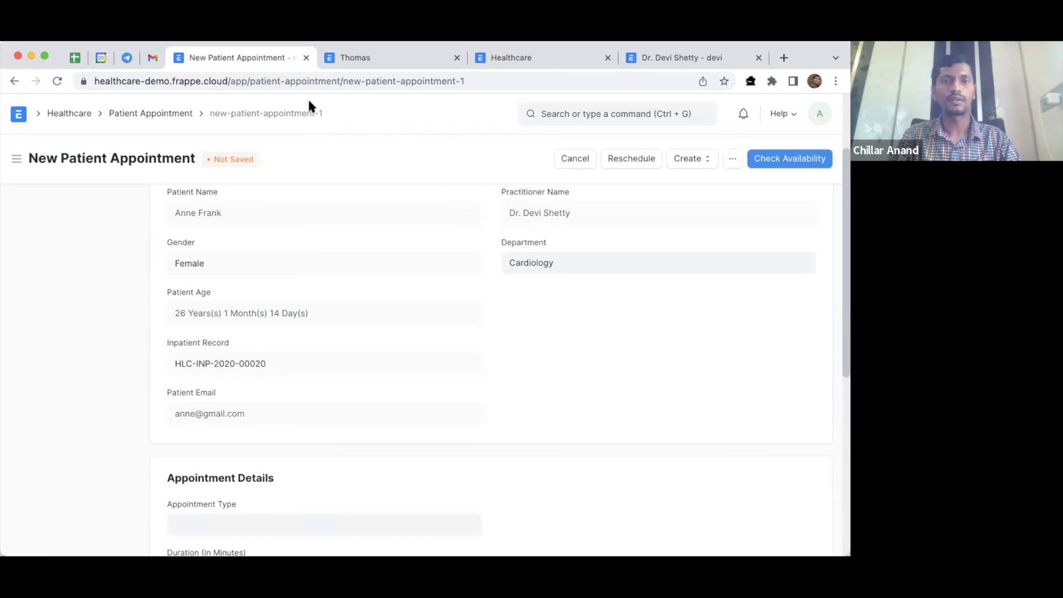
Return to the Healthcare workspace and open the Healthcare Service Unit list
click(65, 114)
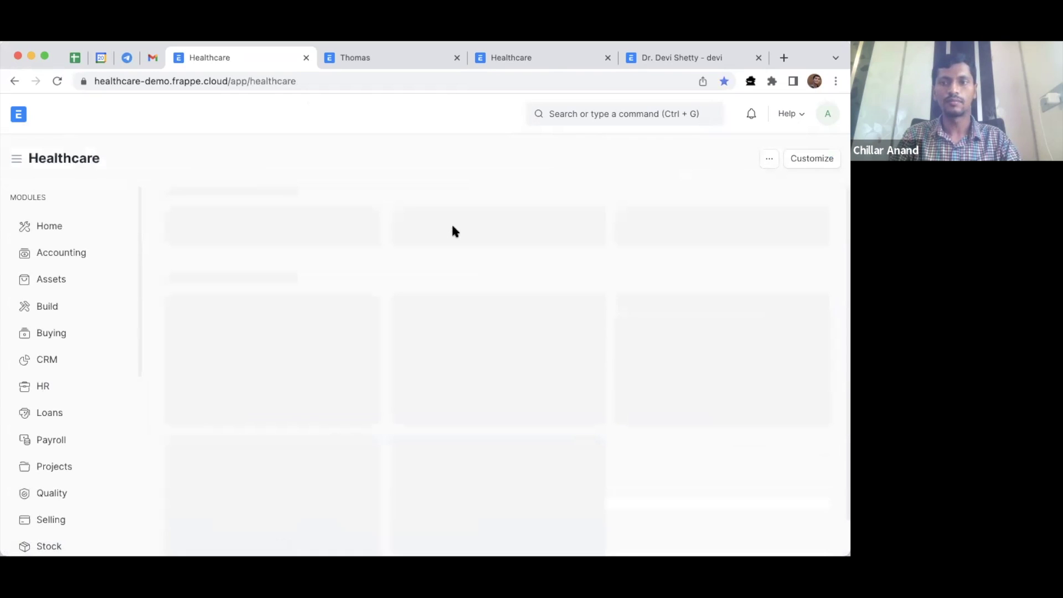
scroll(521, 301, down, 5)
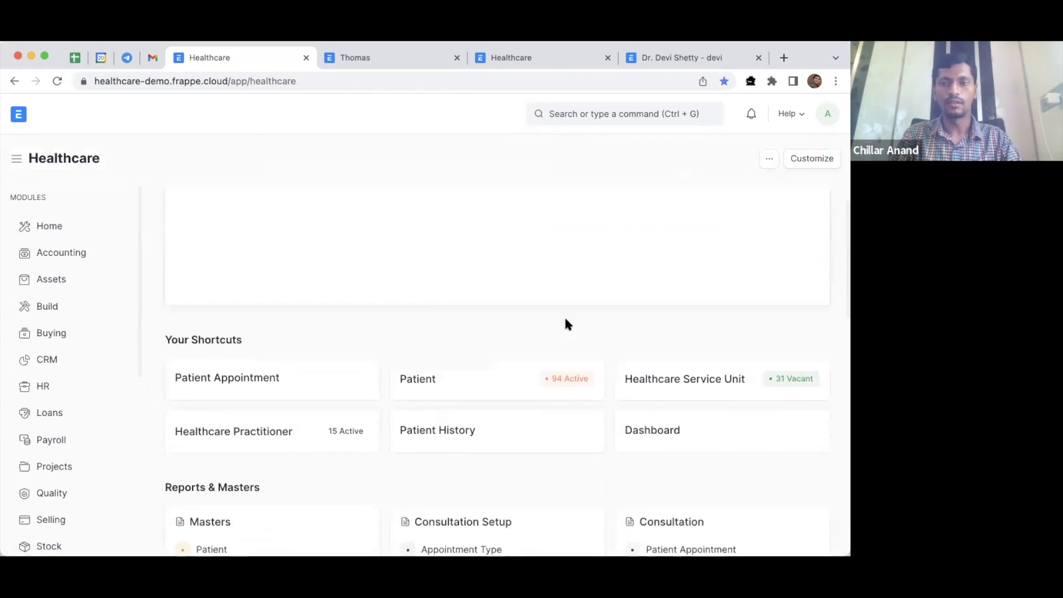
scroll(705, 281, up, 2)
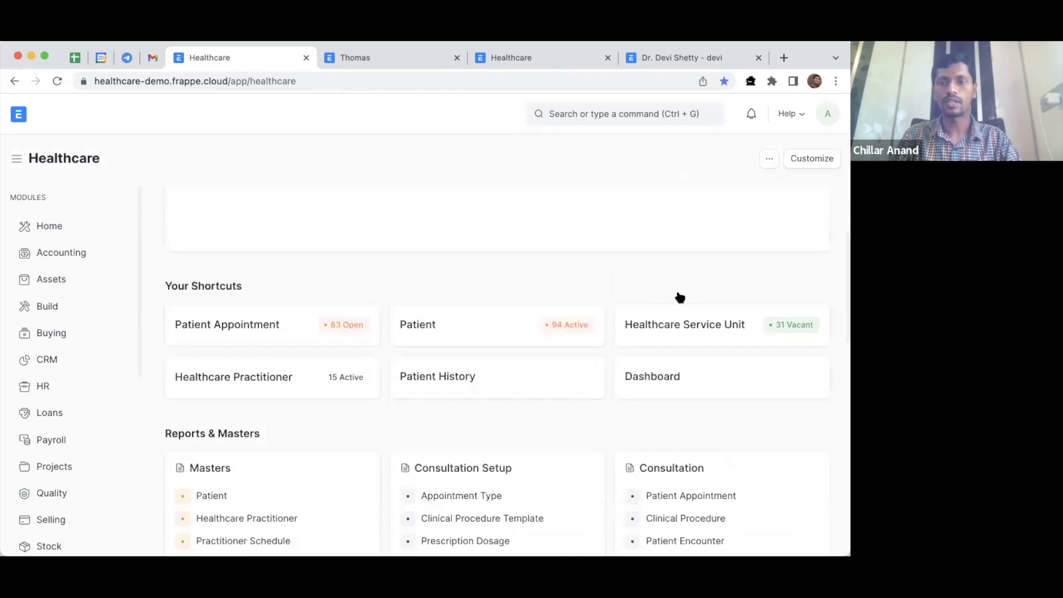
click(689, 328)
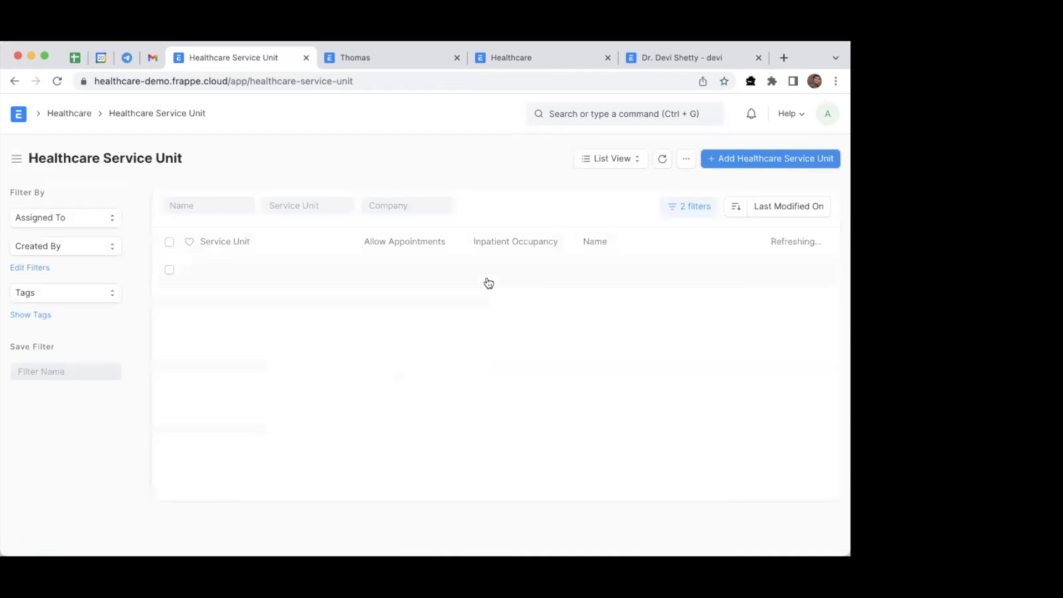
Start a new healthcare service unit named Cardiology OPD and search its service unit types for opd
click(766, 160)
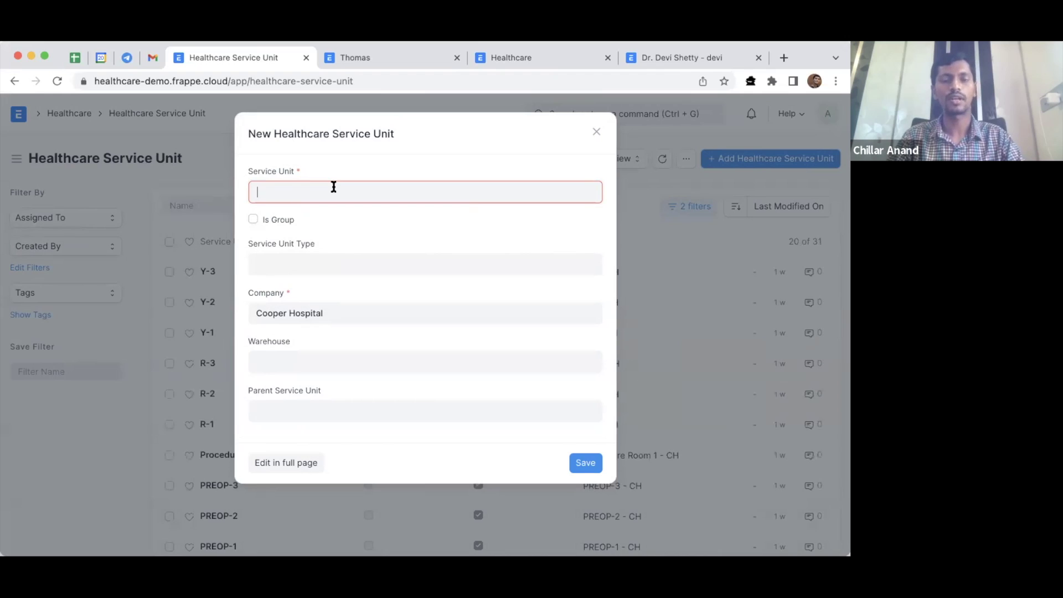
text(Ca)
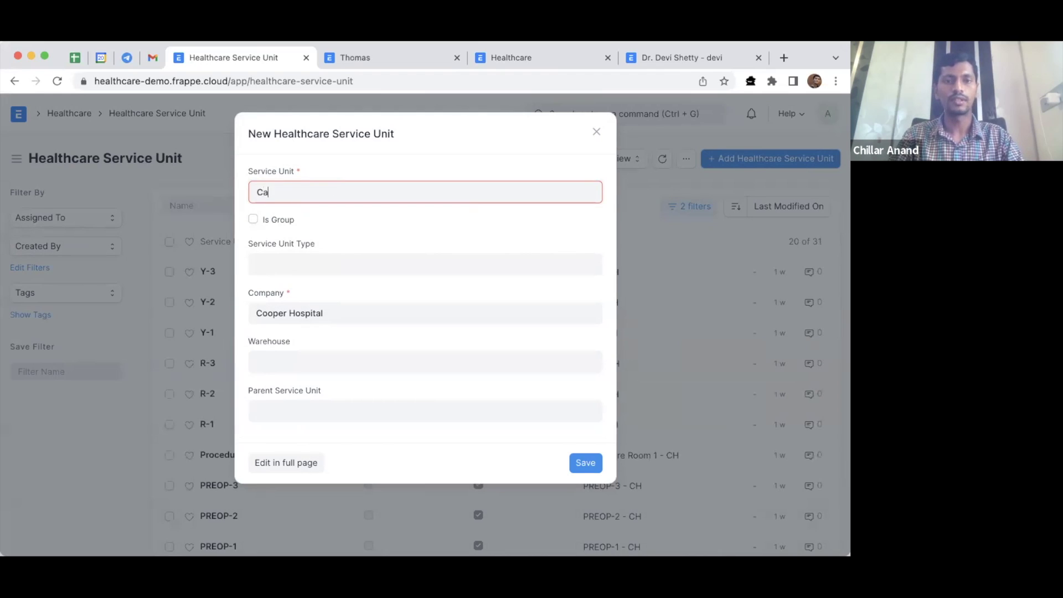
text(rdiology)
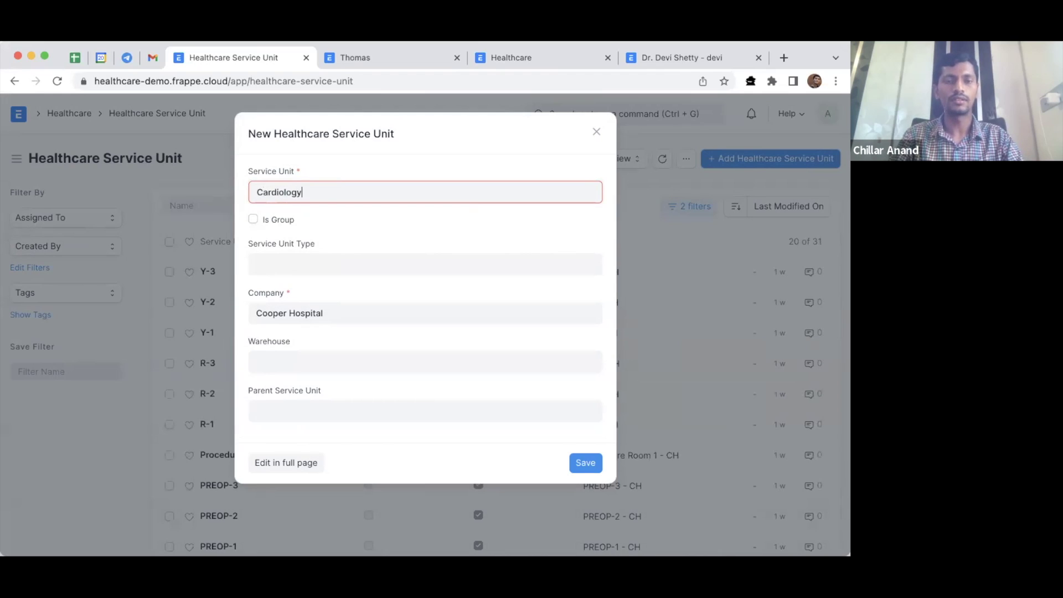
text( OPD)
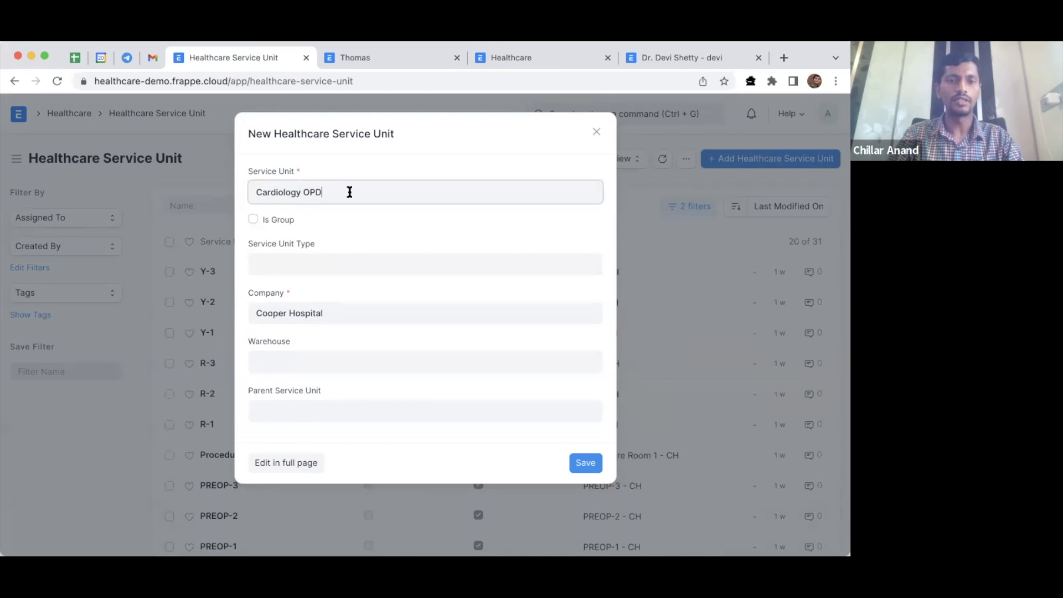
click(334, 266)
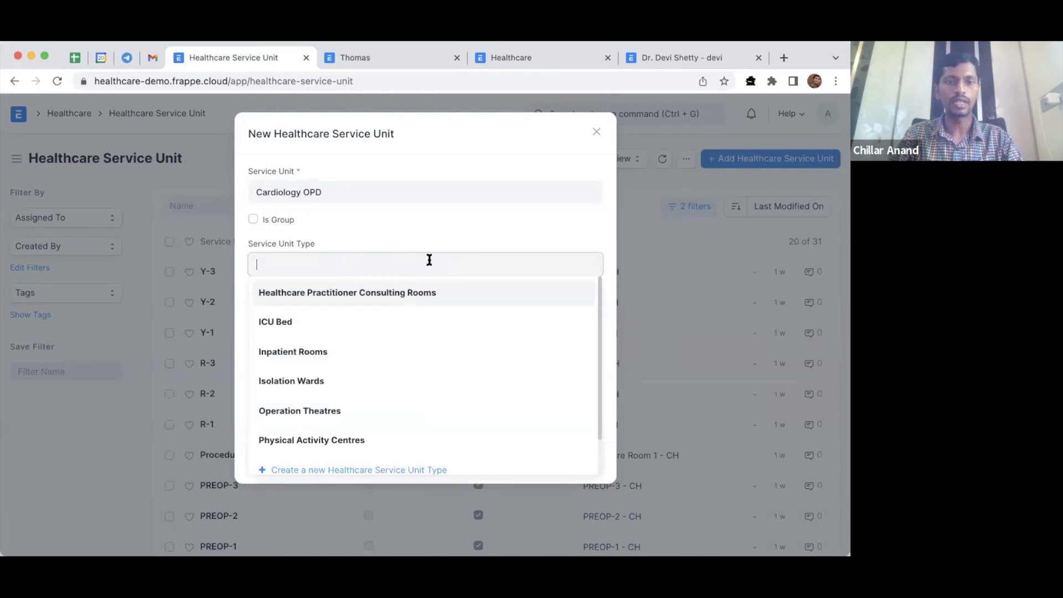
scroll(443, 316, down, 2)
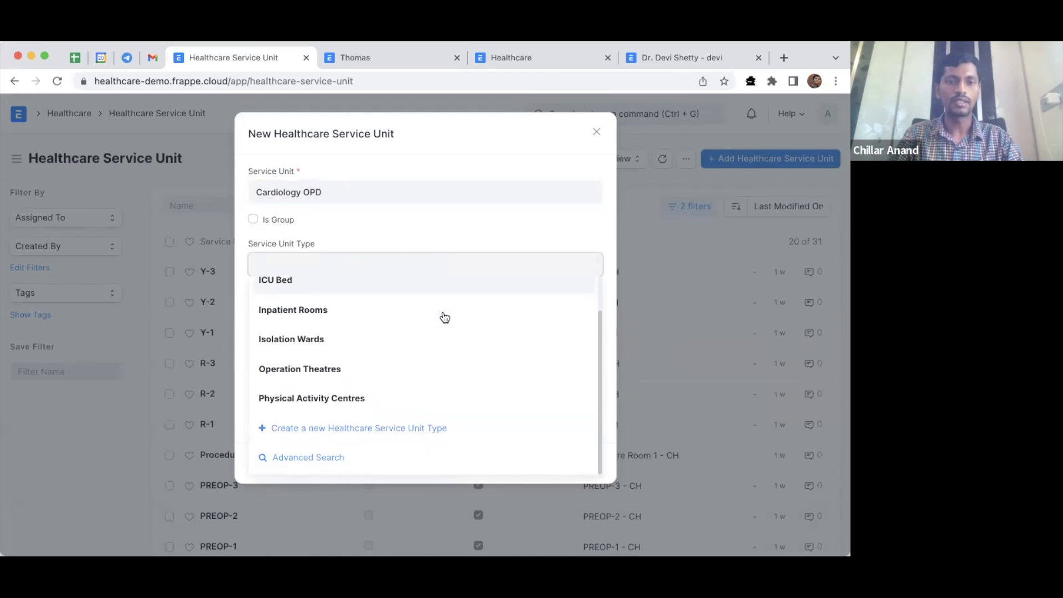
text(op)
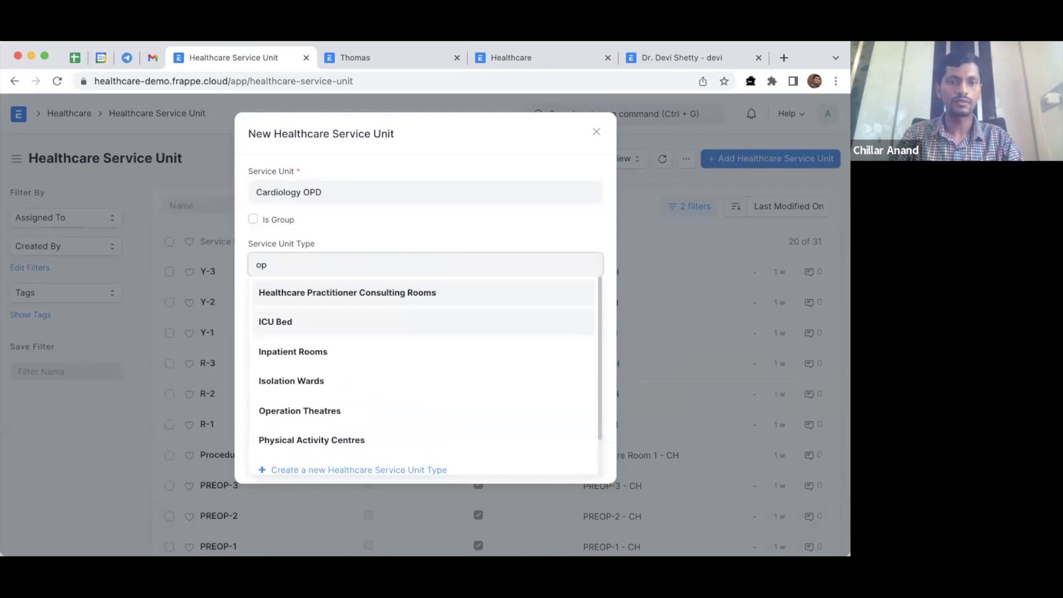
text(d)
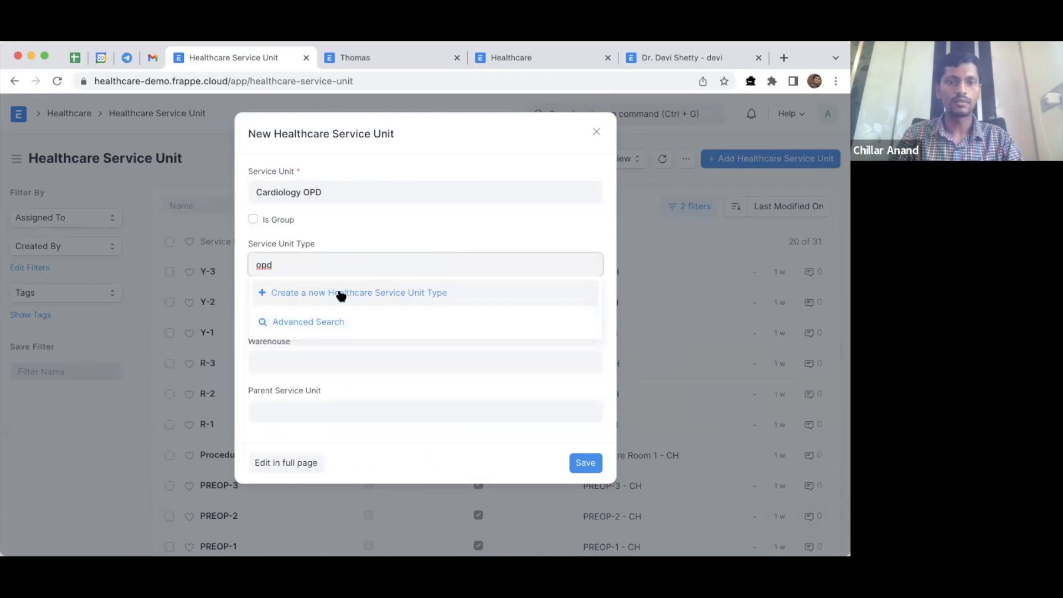
Create and save a new healthcare service unit type named OPD Rooms with appointments allowed
click(350, 293)
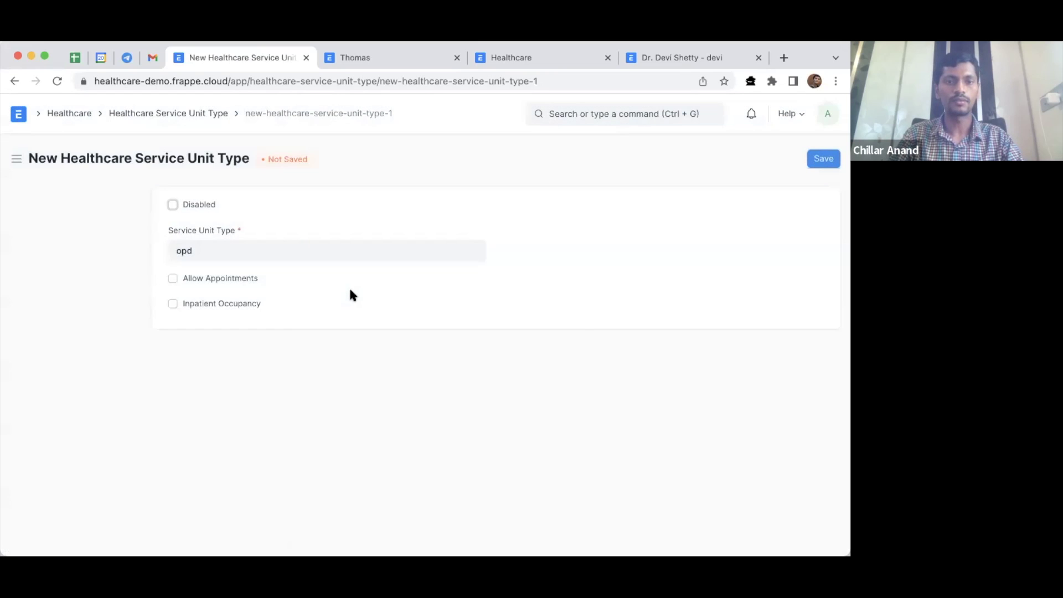
click(268, 255)
double_click(268, 254)
text(OPD Rooms)
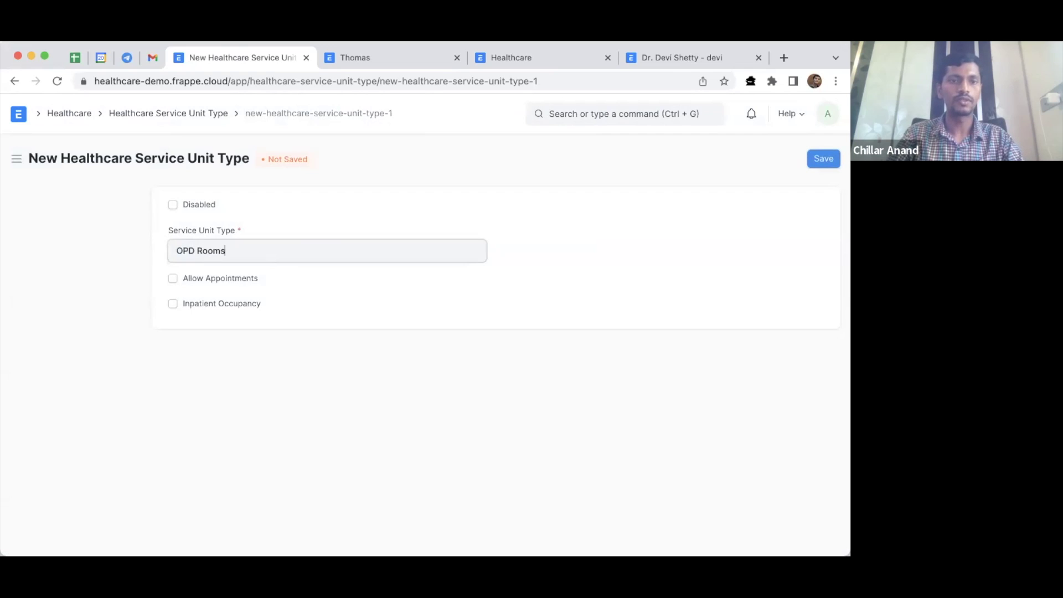
click(214, 279)
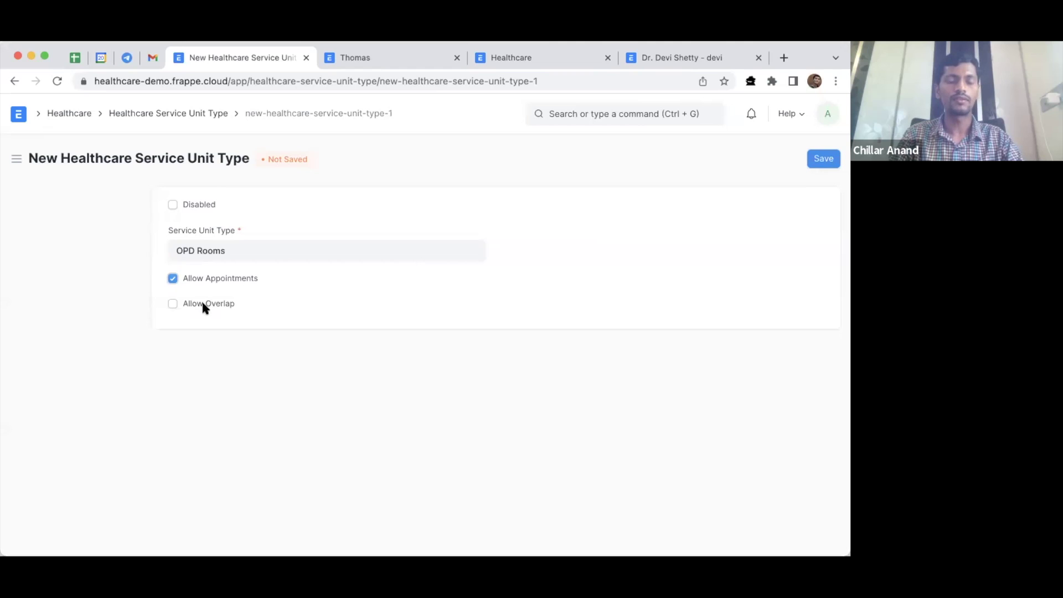
click(823, 158)
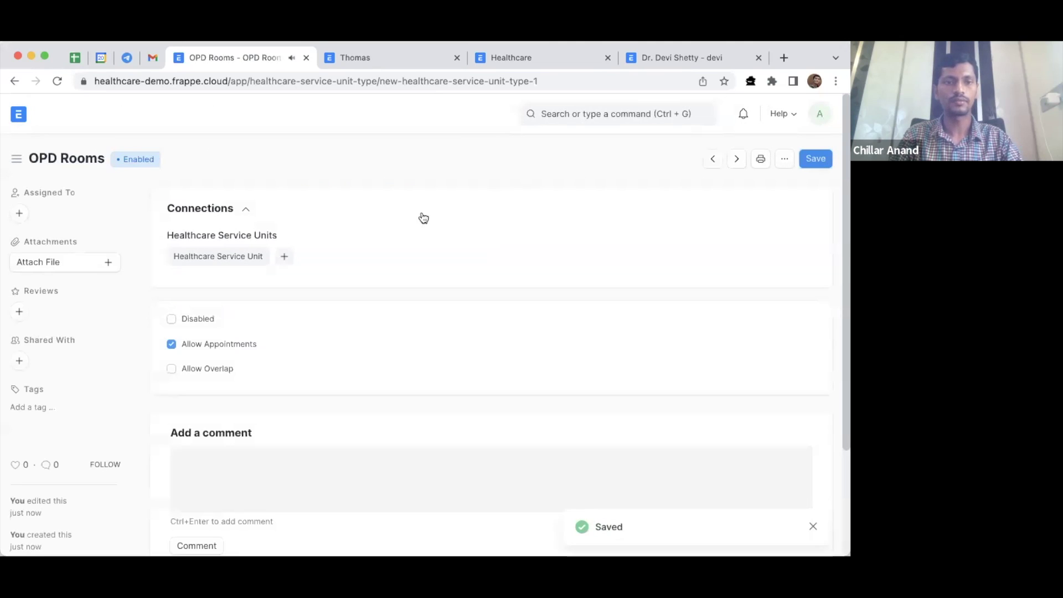
Return to the service unit list and try to save a new Cardiology OPD unit with the OPD Rooms type
click(14, 81)
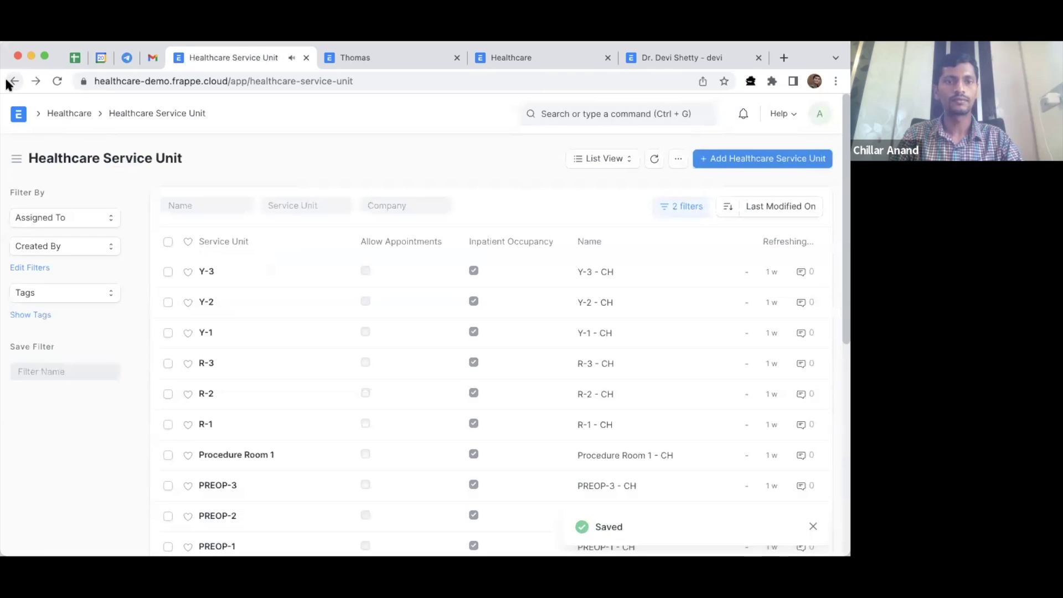
click(767, 159)
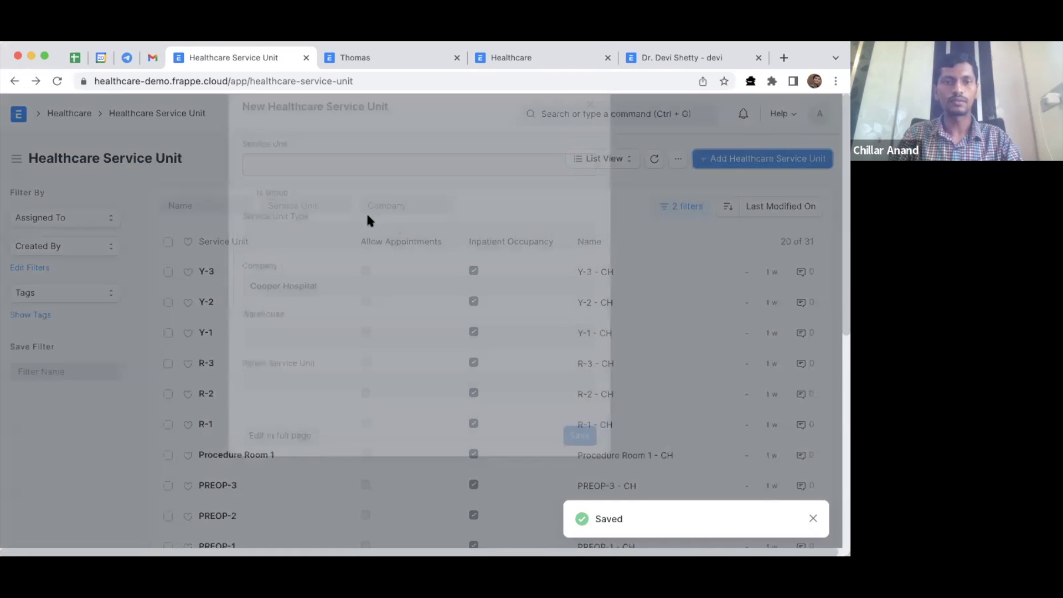
text(Cardiology OPD)
click(334, 270)
click(311, 263)
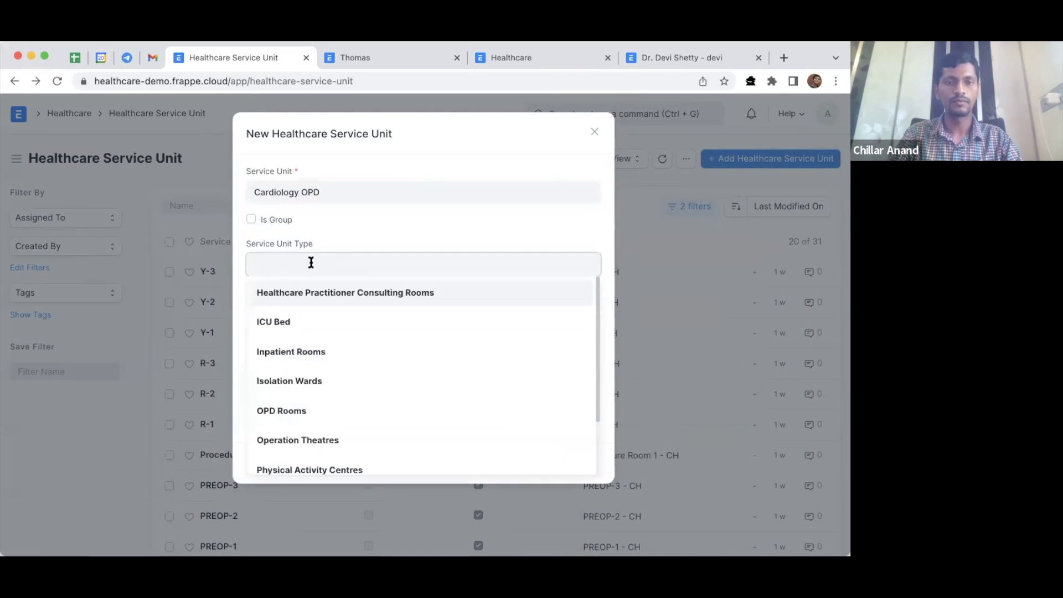
text(op)
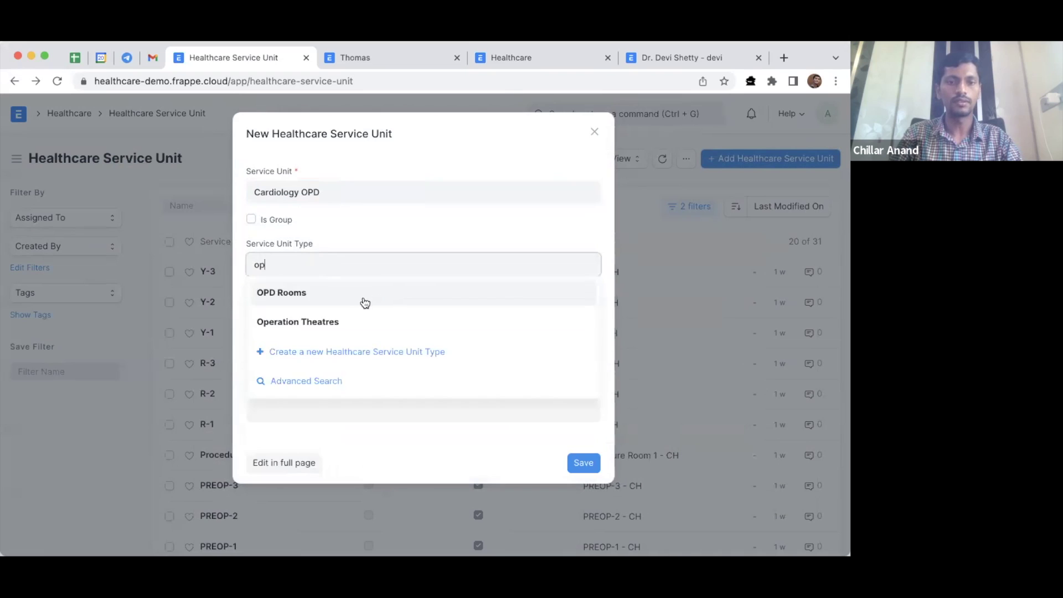
click(357, 292)
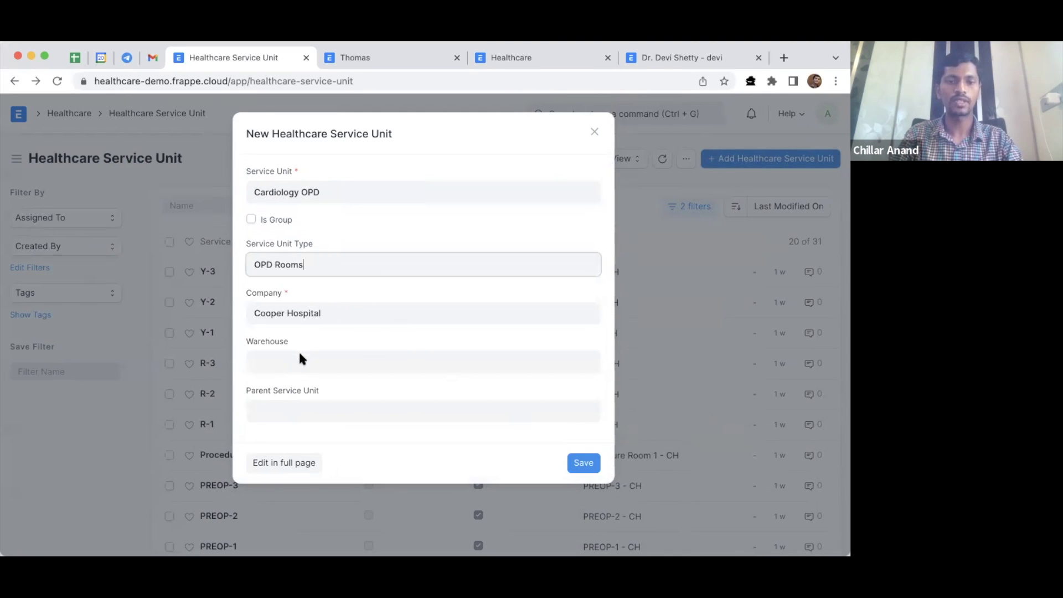
click(582, 464)
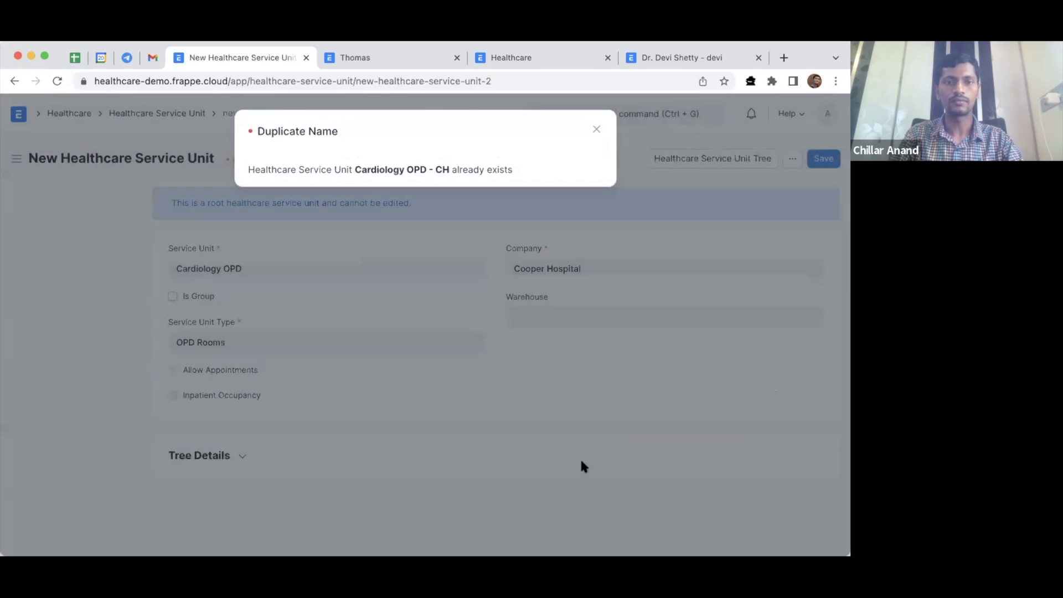
click(597, 131)
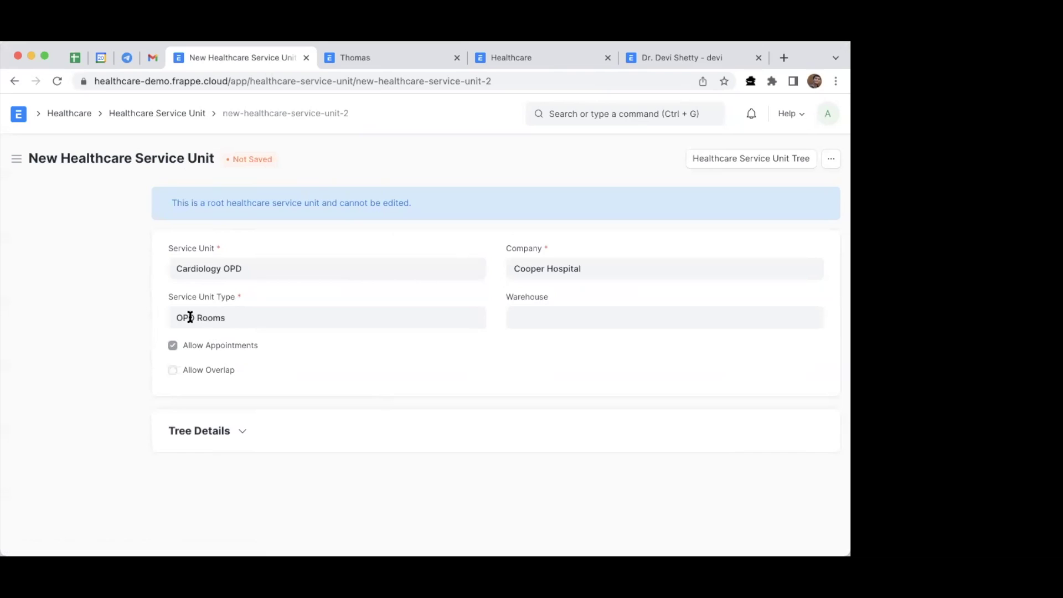
Return to the Healthcare Service Unit list, show it as a tree and expand All Healthcare Service Units - CH
click(159, 113)
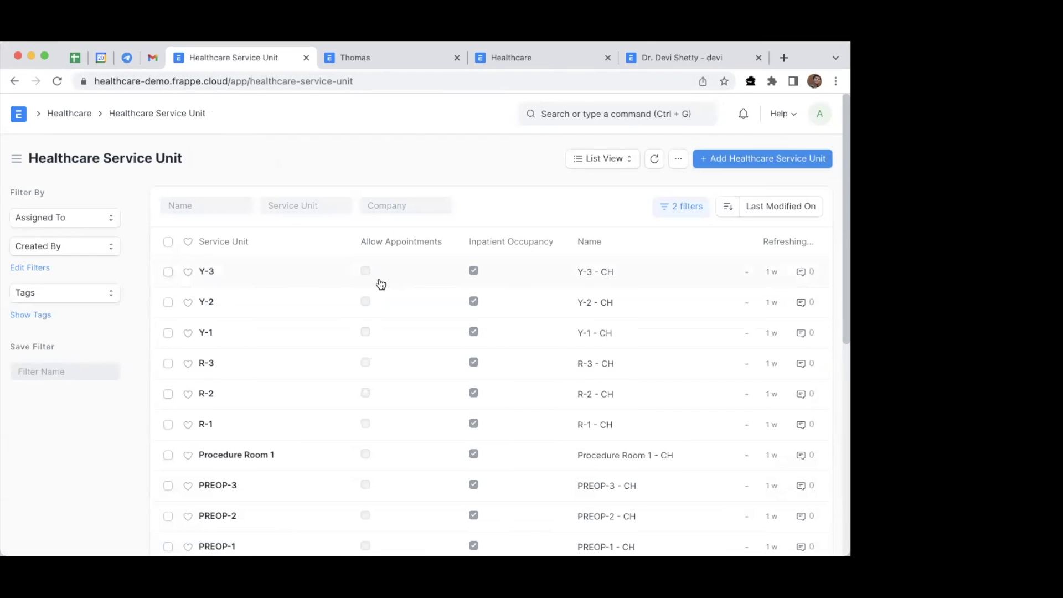
click(603, 159)
click(610, 265)
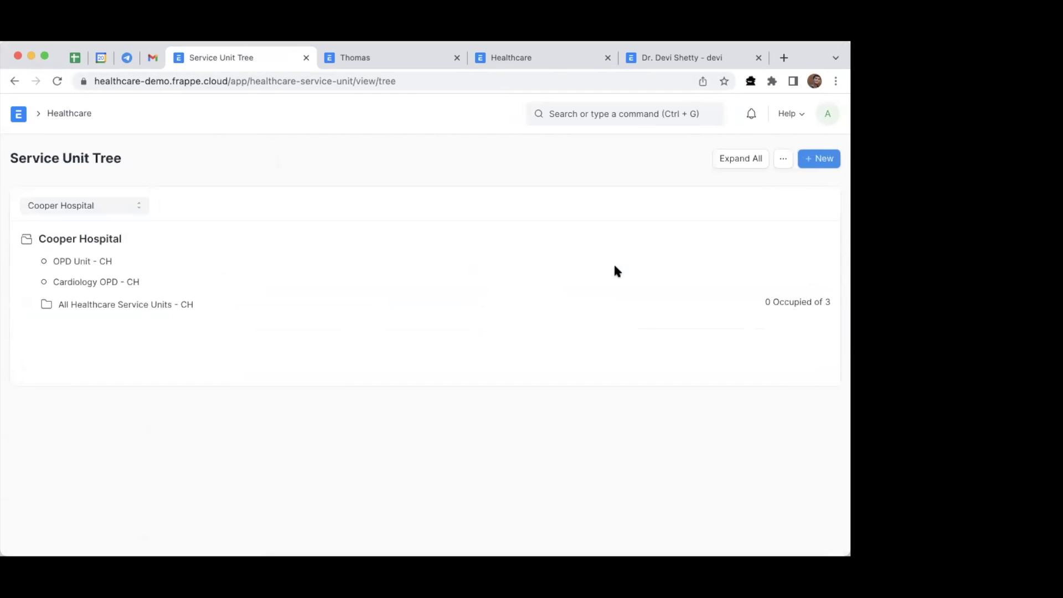
click(49, 306)
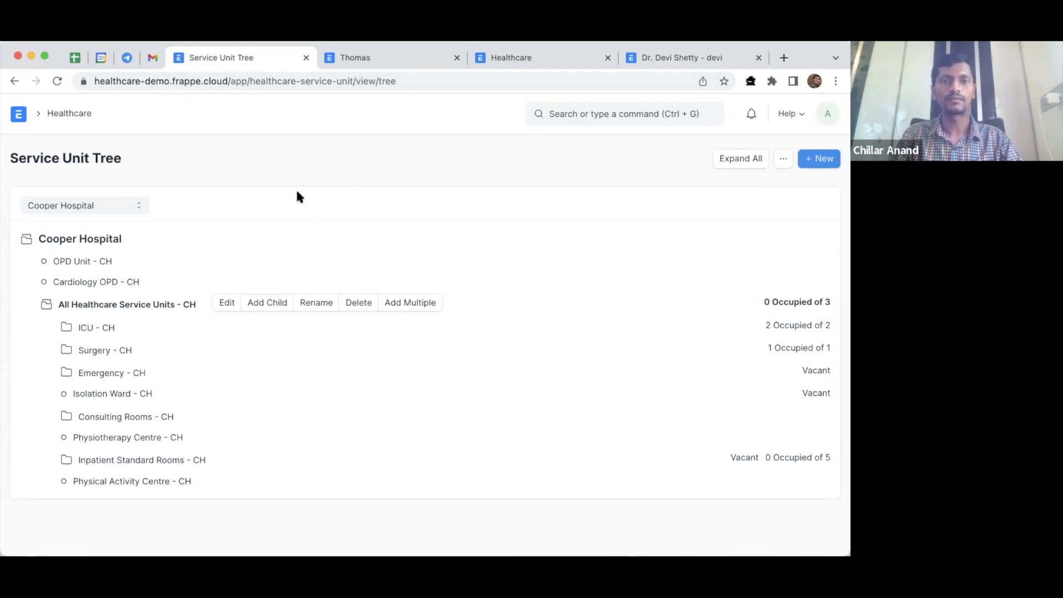
Open frappecloud.com in a new browser tab
key(super+t)
text(frap)
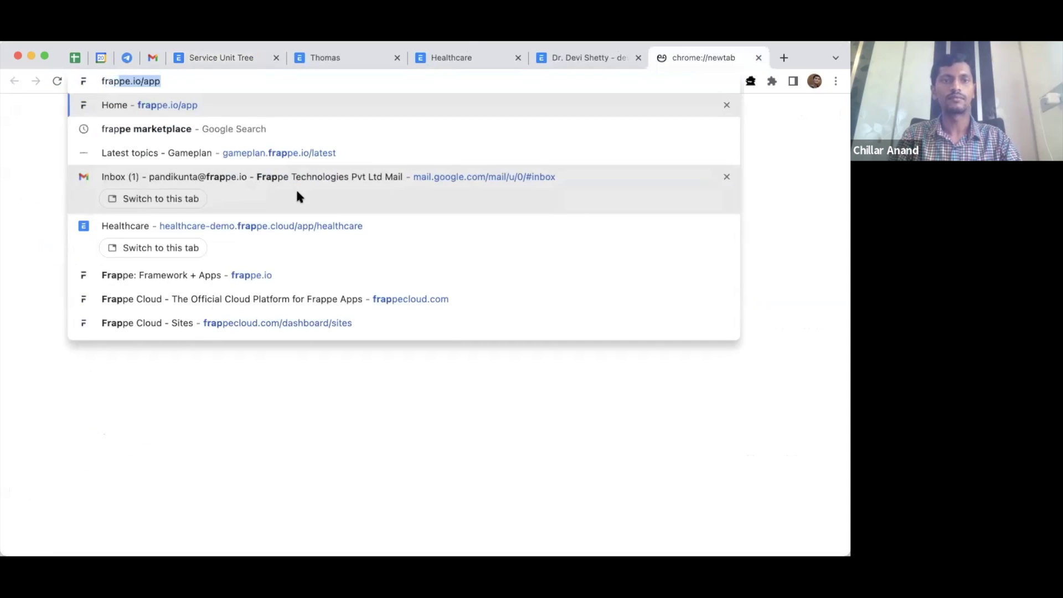
text(pecl)
key(Right)
key(Return)
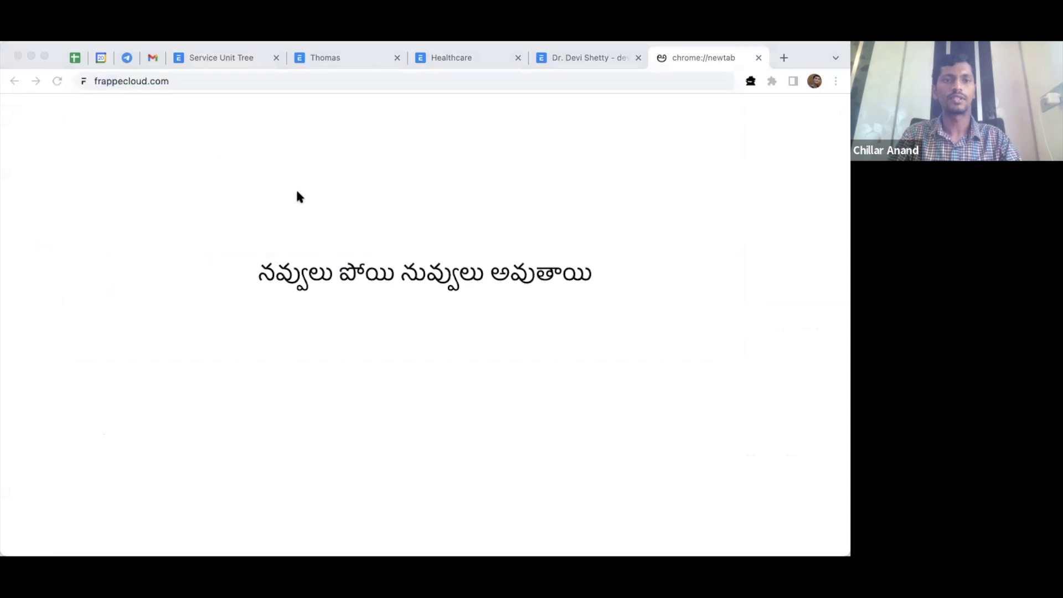
click(456, 447)
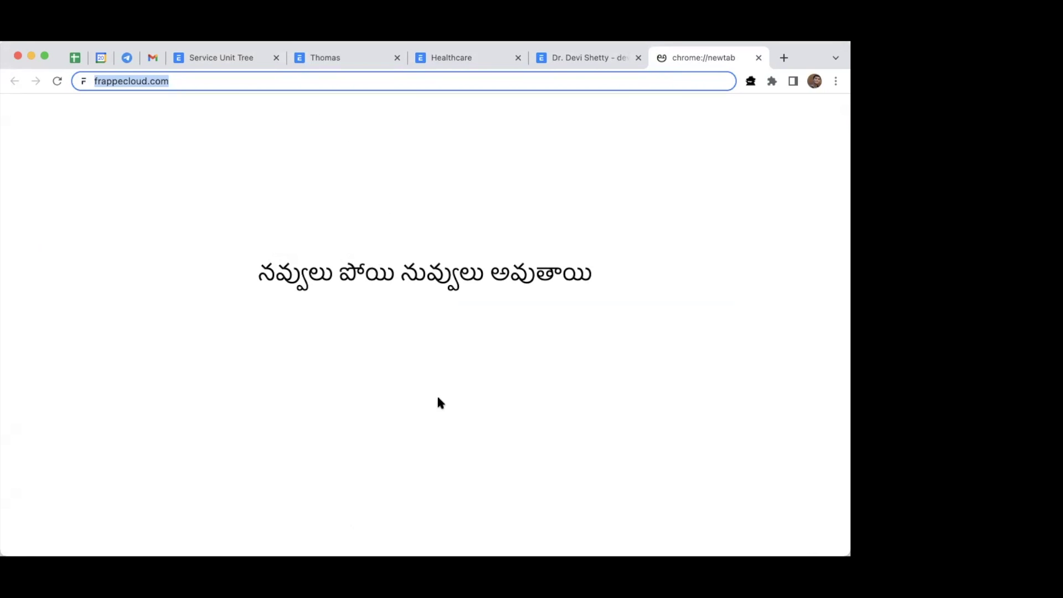
click(453, 332)
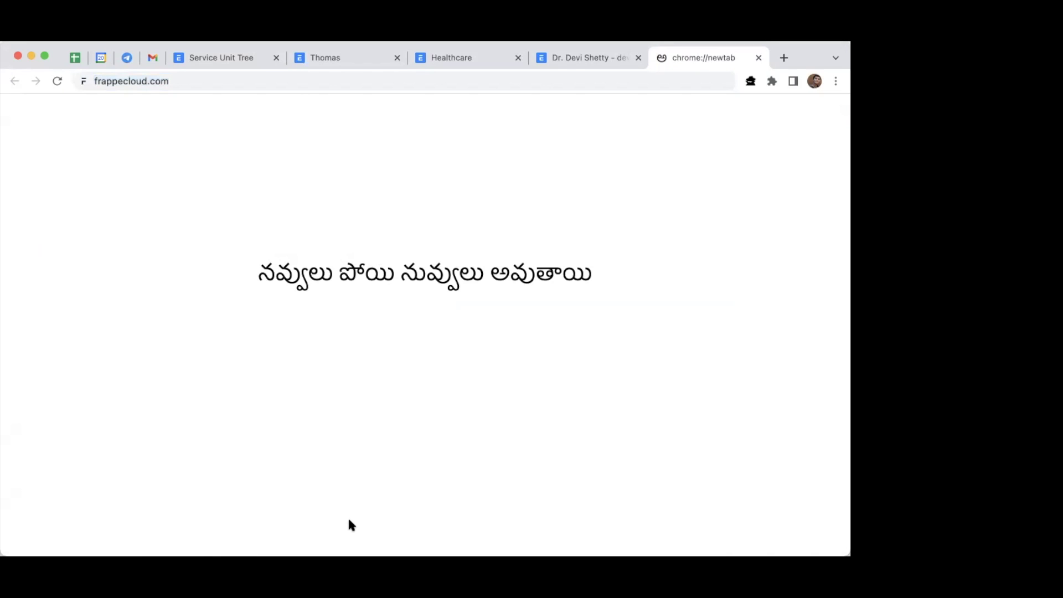